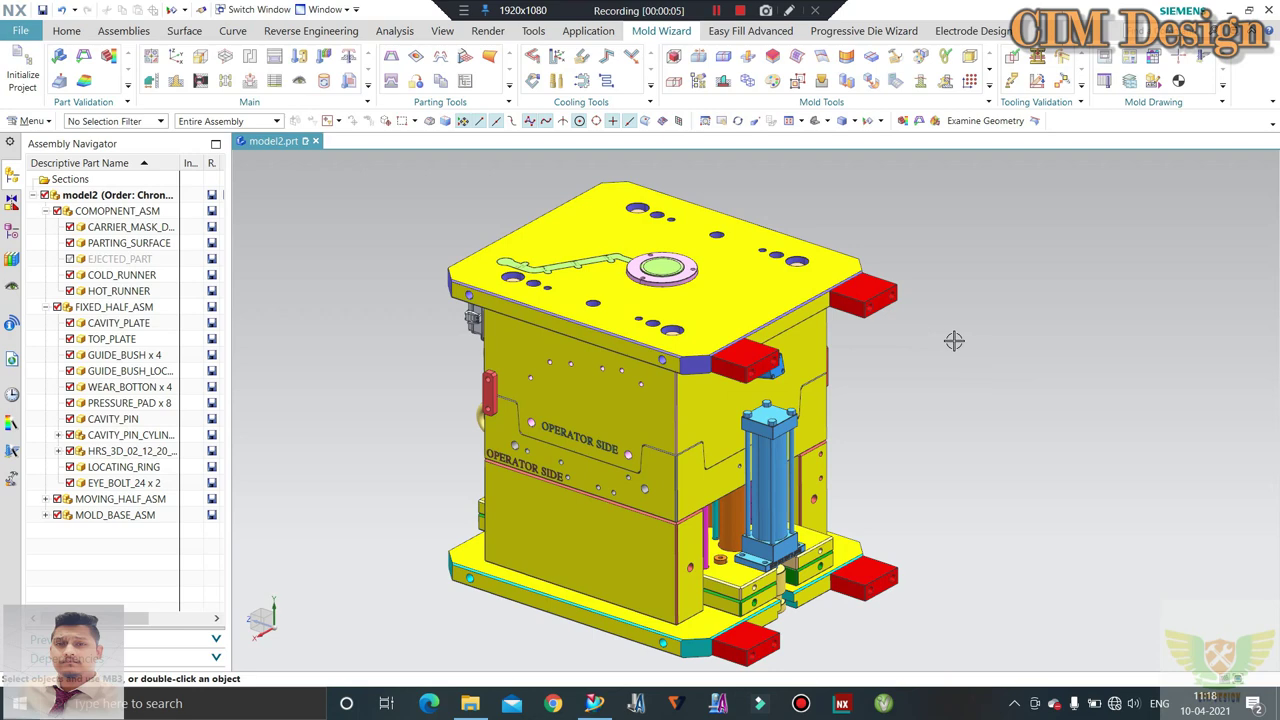
Zoom and pan to centre the mold, then hide TOP_PLATE
scroll(930, 350, "down", 1)
scroll(960, 352, "down", 1)
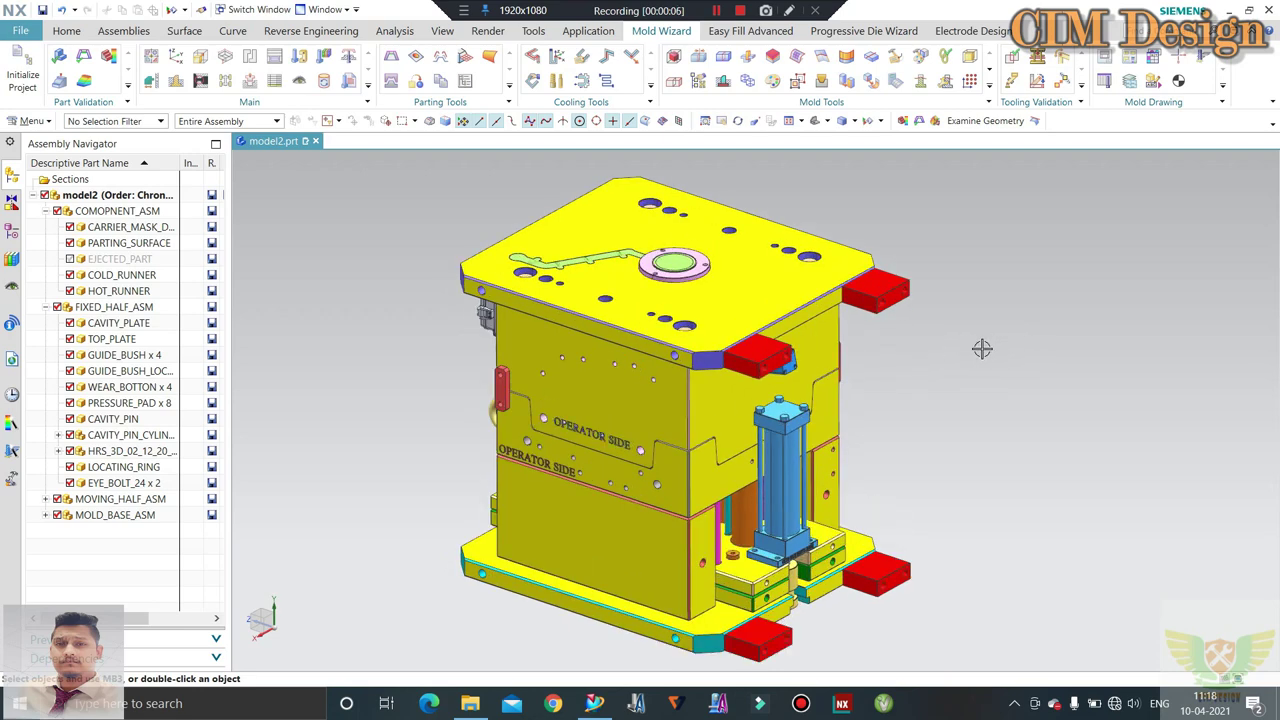
scroll(700, 320, "down", 1)
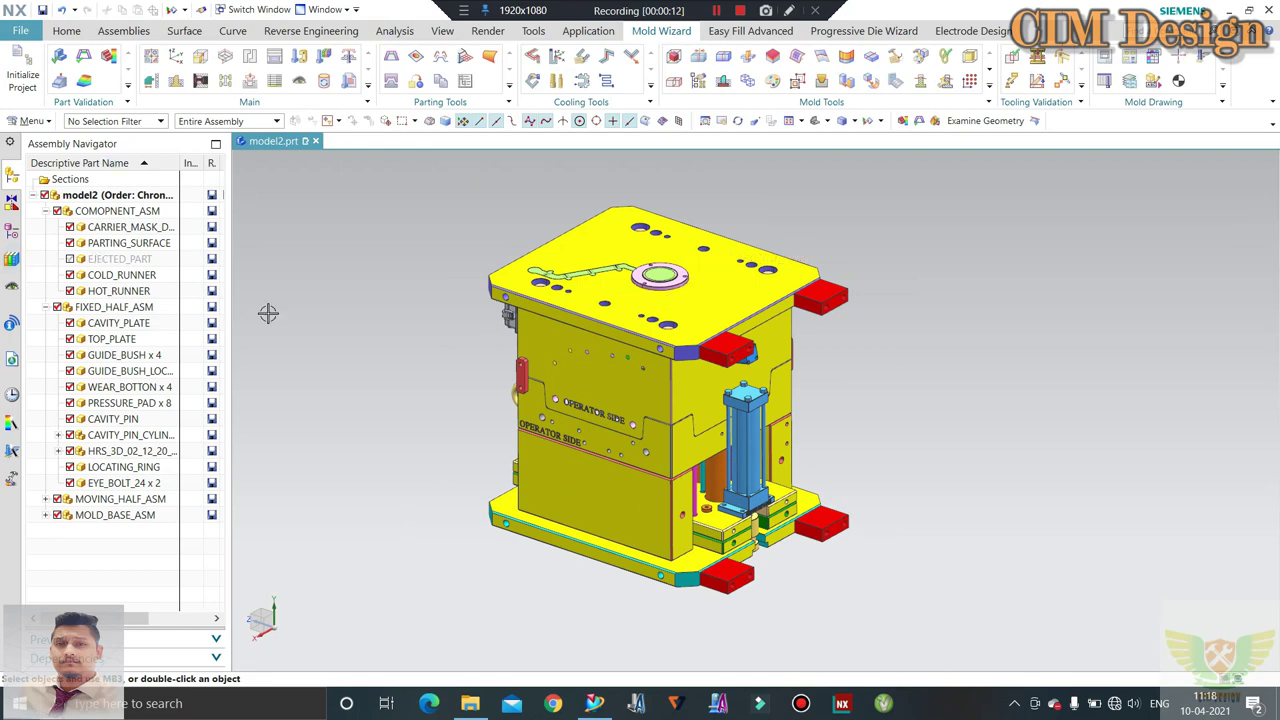
scroll(744, 317, "up", 1)
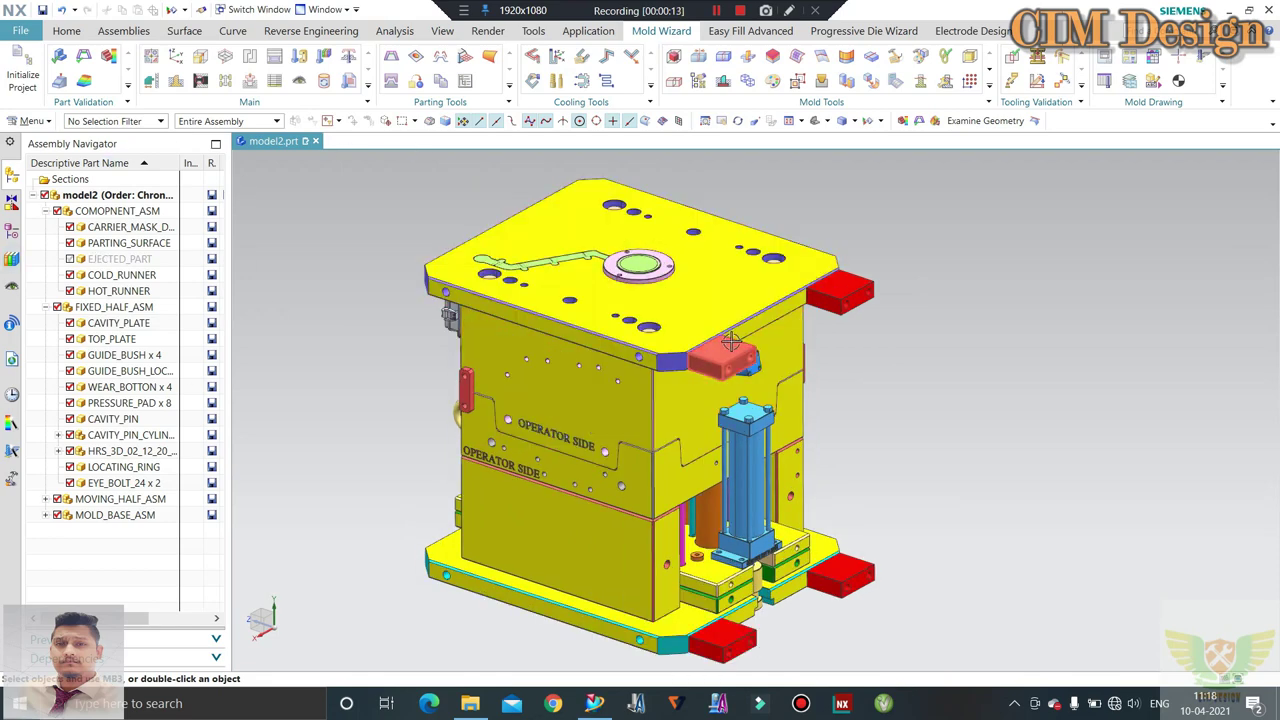
middle_click_drag(886, 370, 862, 360, "shift")
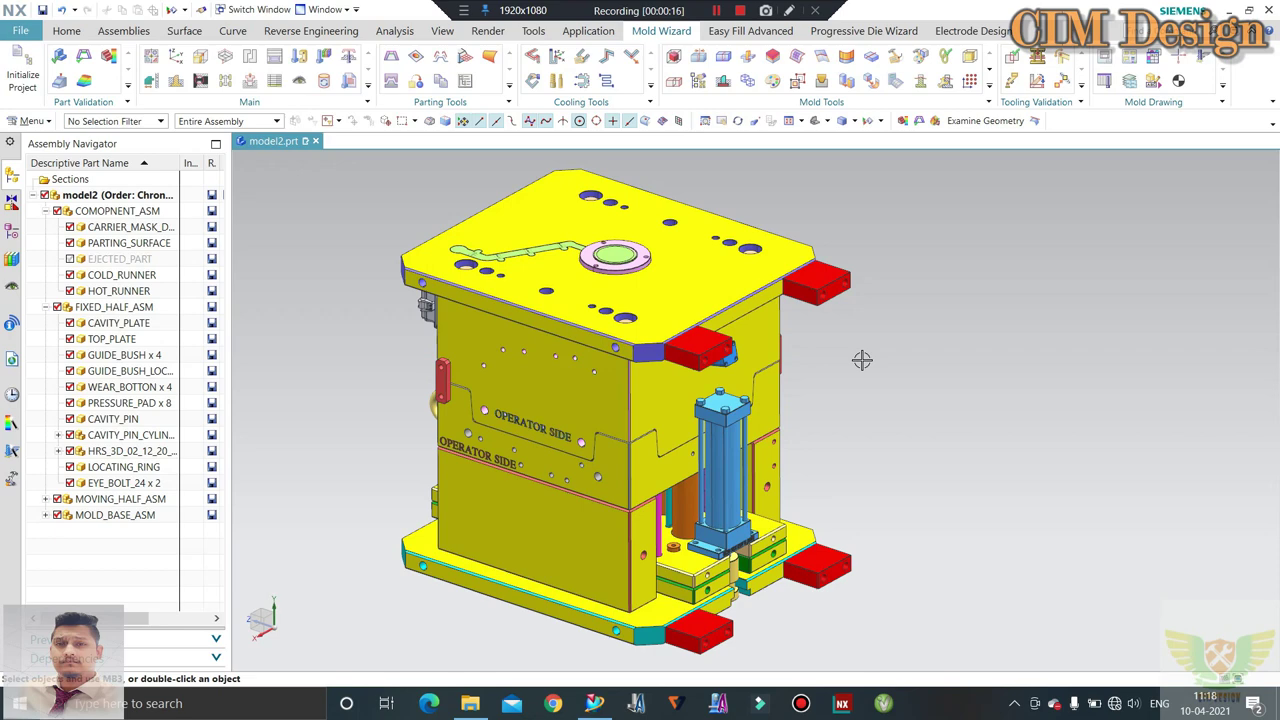
scroll(870, 350, "down", 1)
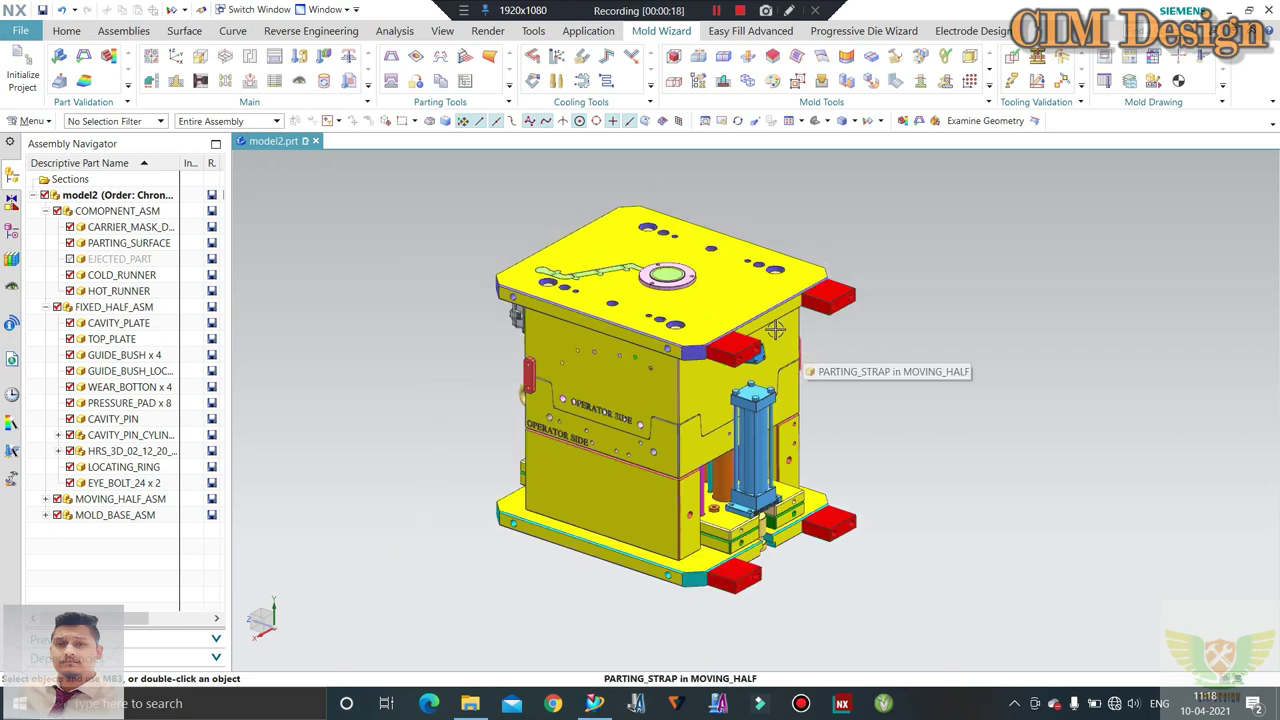
scroll(765, 325, "up", 1)
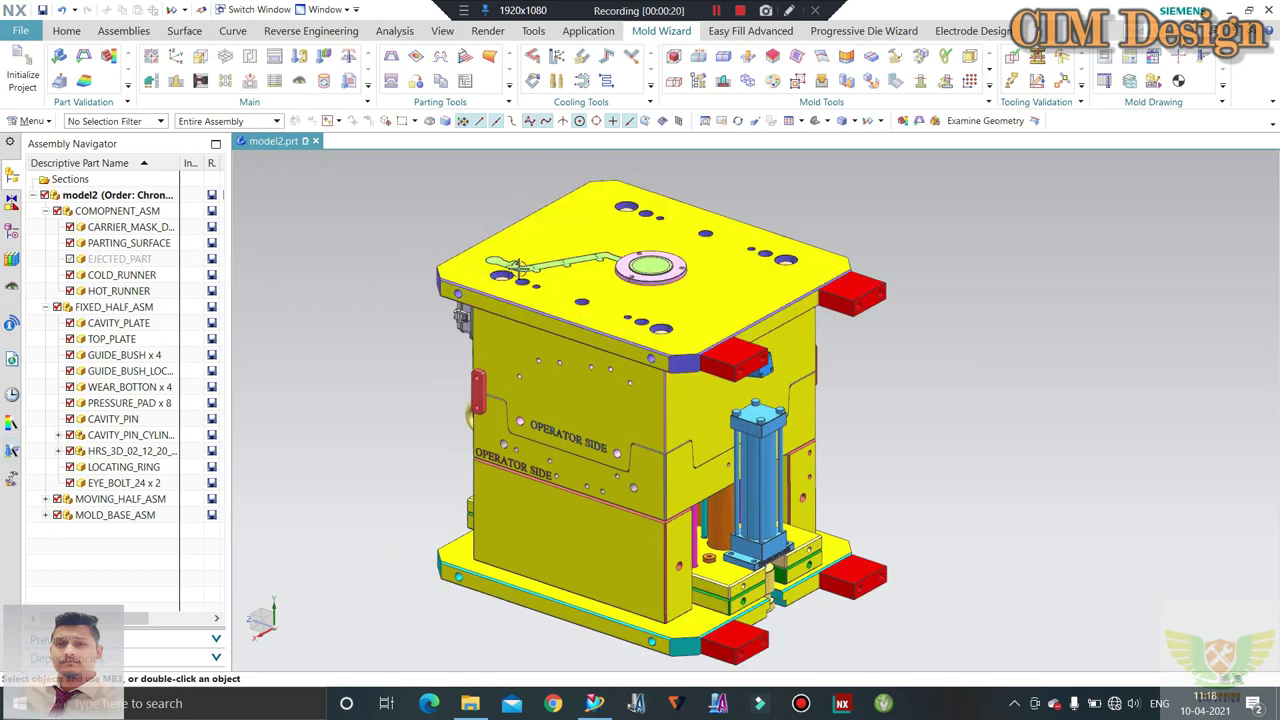
scroll(603, 304, "up", 1)
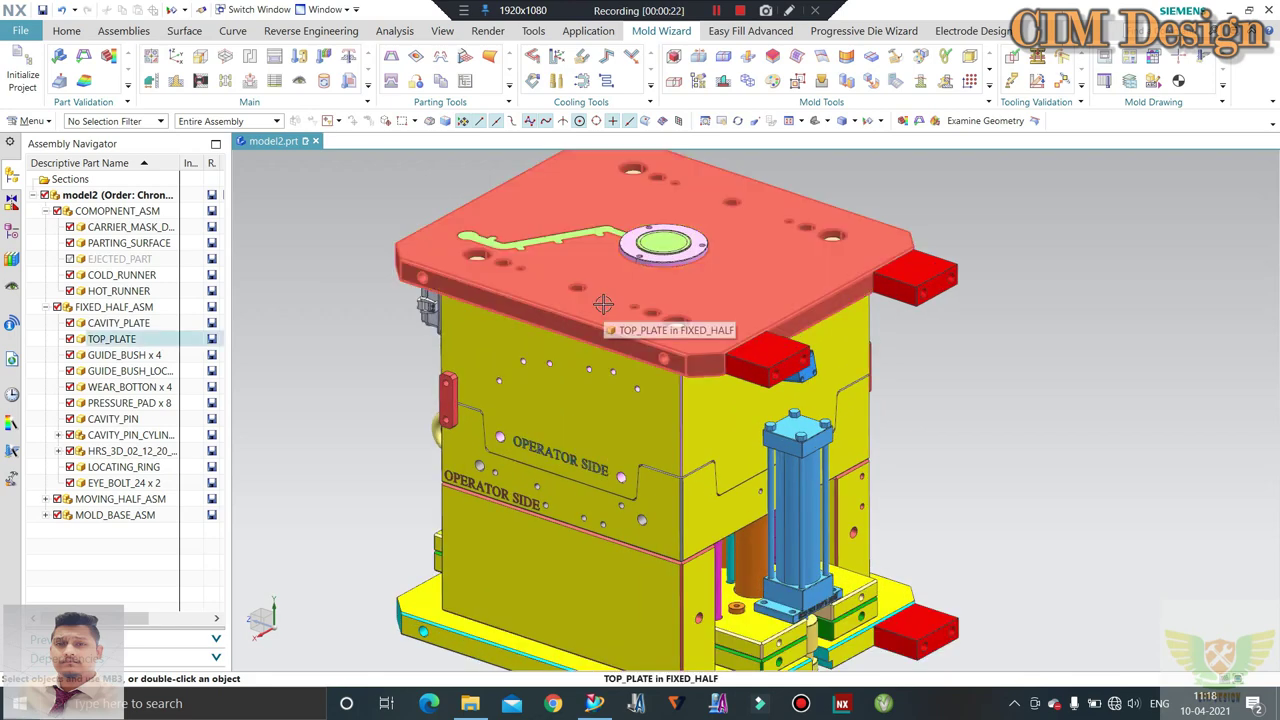
scroll(603, 304, "down", 1)
key("ctrl+b")
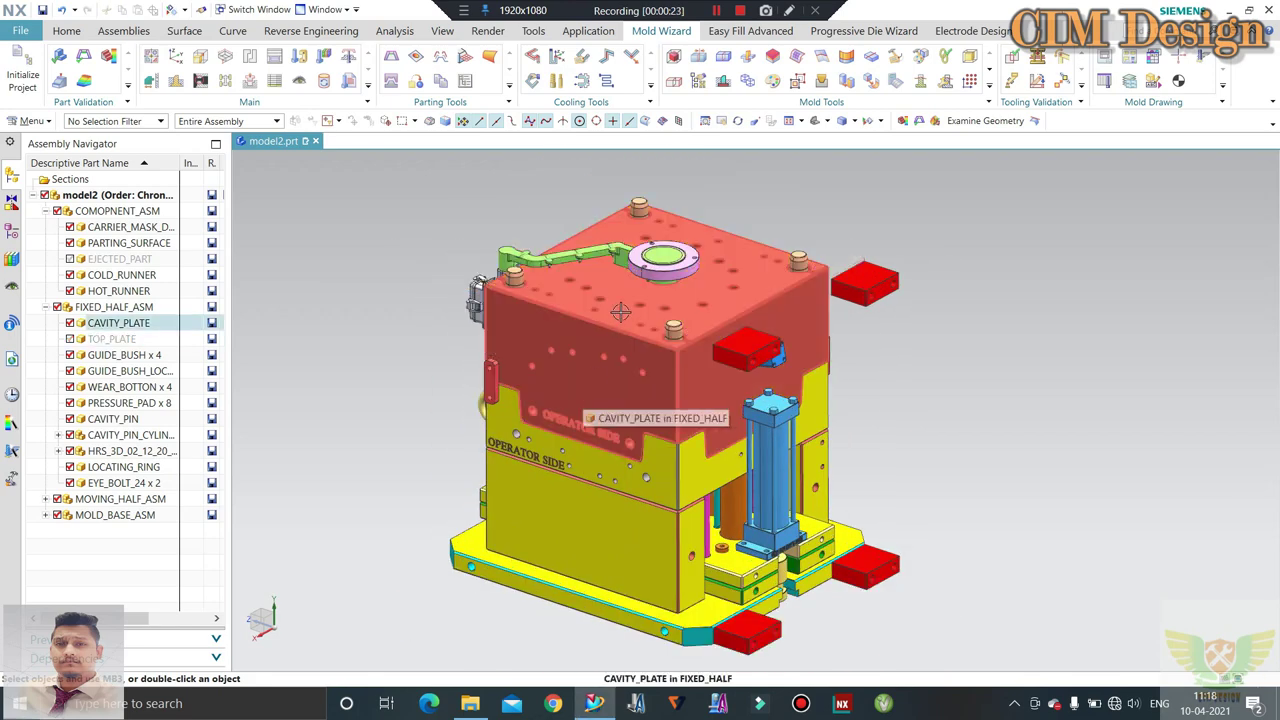
Hide CAVITY_PLATE and orbit to view the exposed core
left_click(620, 312)
key("ctrl+b")
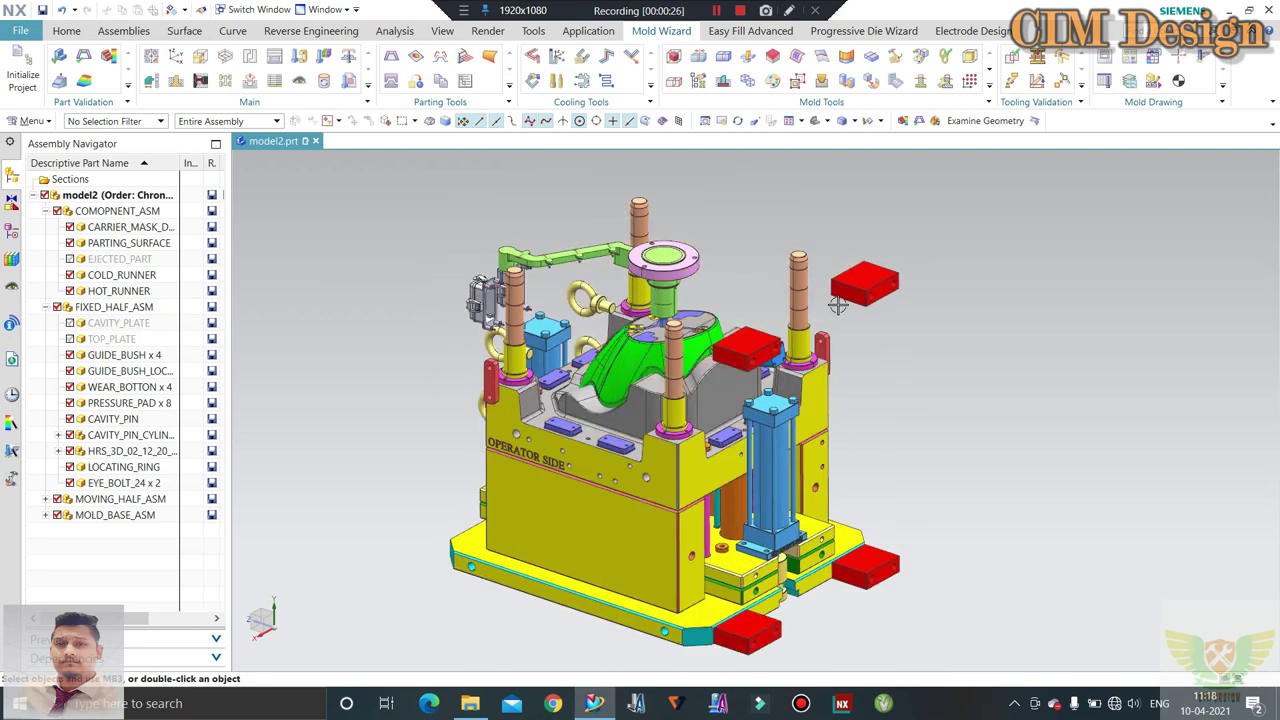
mouse_move(641, 263)
middle_mouse_down()
mouse_move(712, 293)
mouse_move(631, 555)
mouse_move(528, 497)
middle_mouse_up()
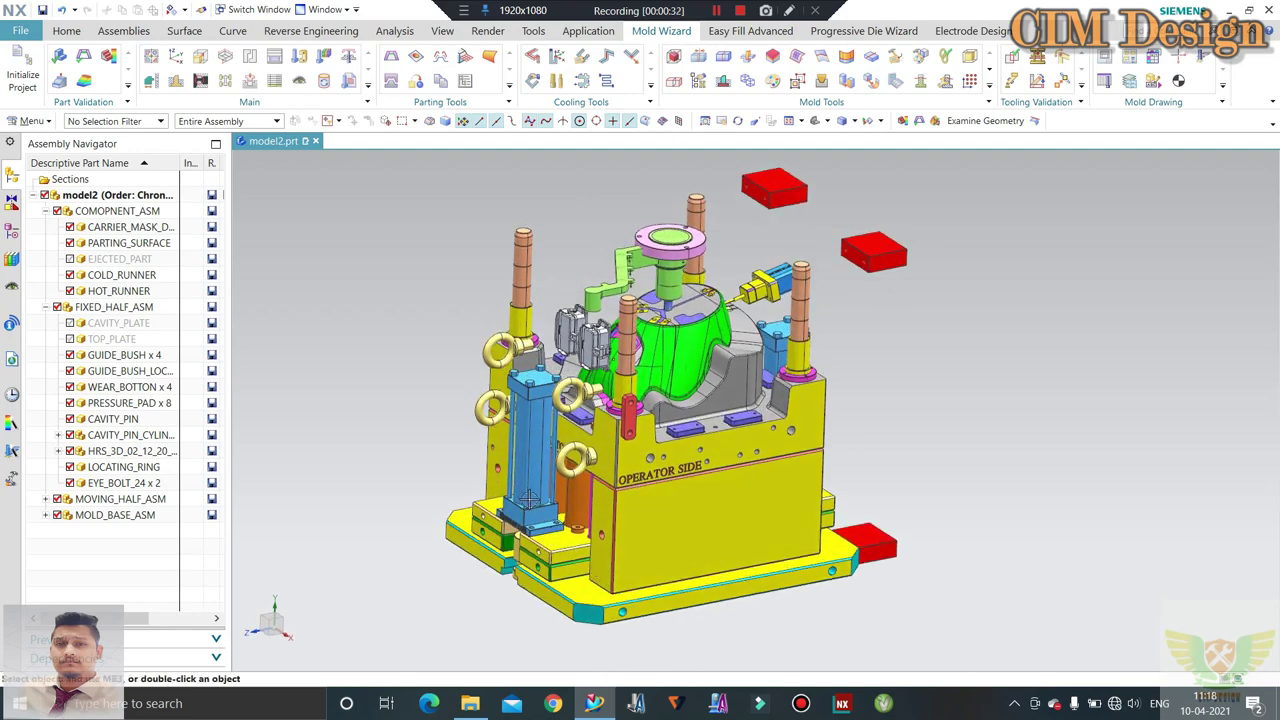
scroll(528, 463, "up", 3)
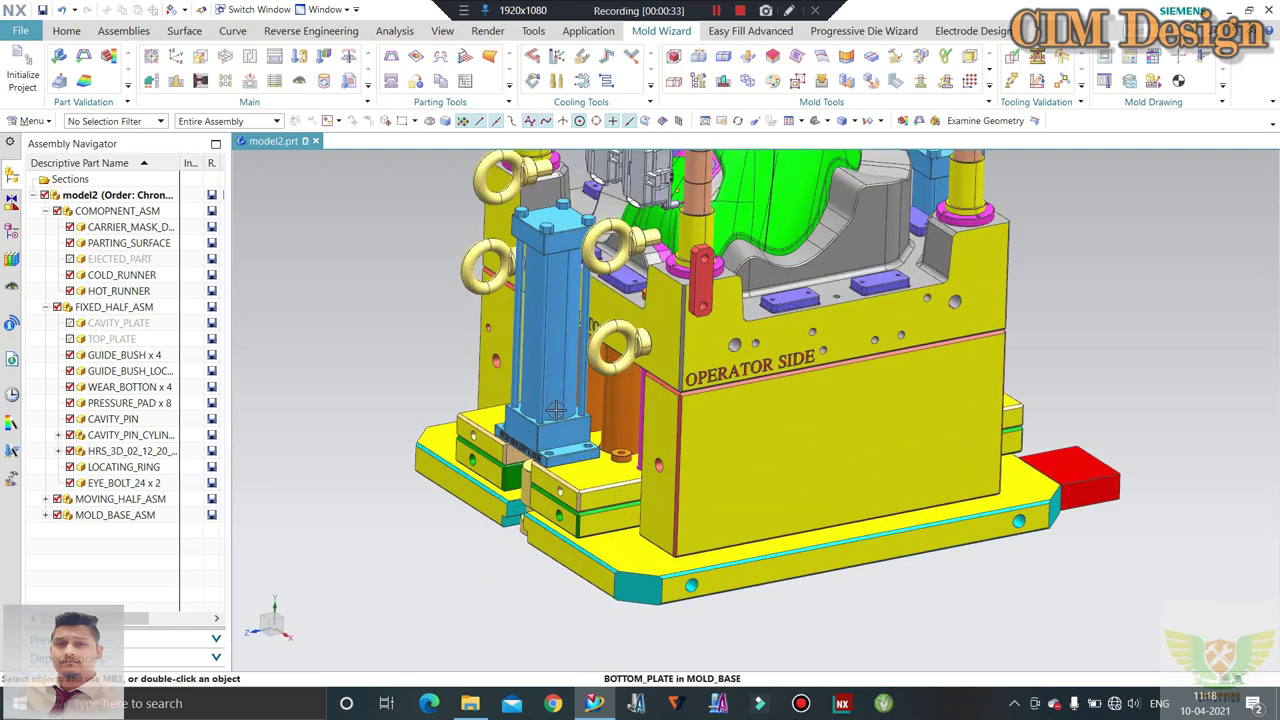
scroll(555, 410, "down", 3)
Orbit and zoom around the mold to inspect the core from several angles
mouse_move(555, 410)
middle_mouse_down()
mouse_move(658, 236)
mouse_move(693, 362)
middle_mouse_up()
scroll(693, 362, "up", 3)
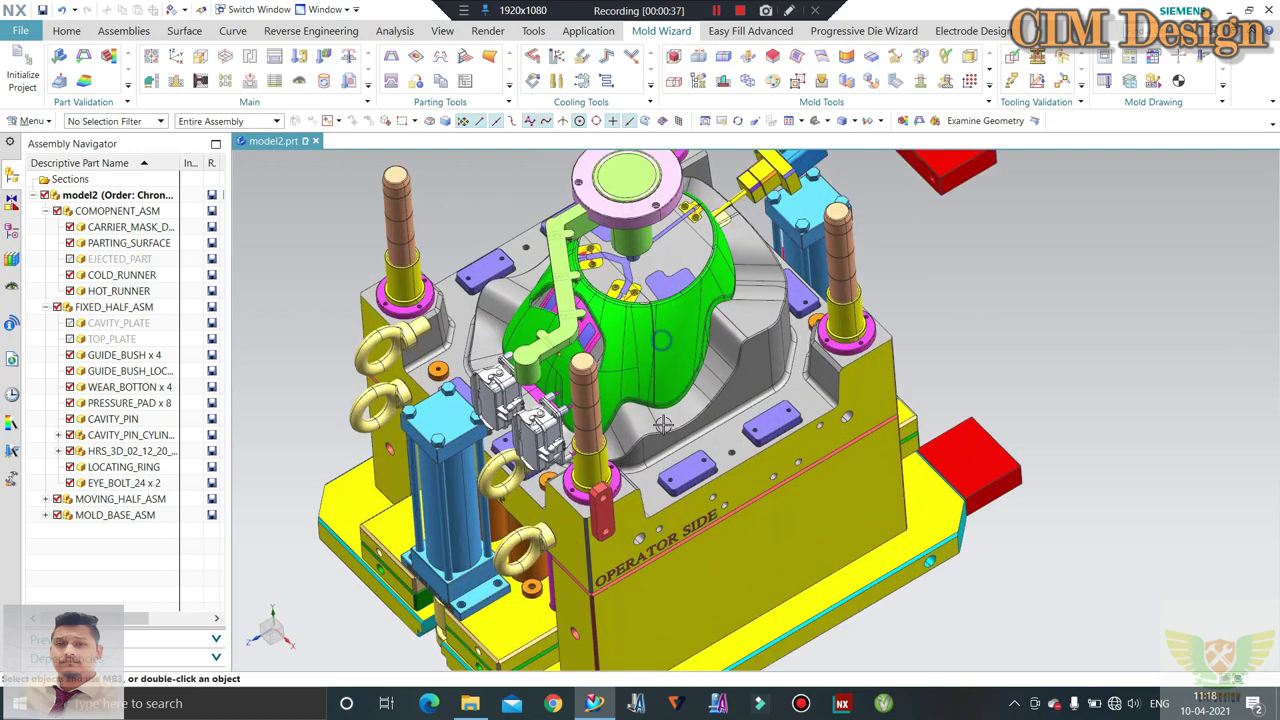
scroll(663, 425, "down", 2)
middle_click_drag(663, 425, 655, 405)
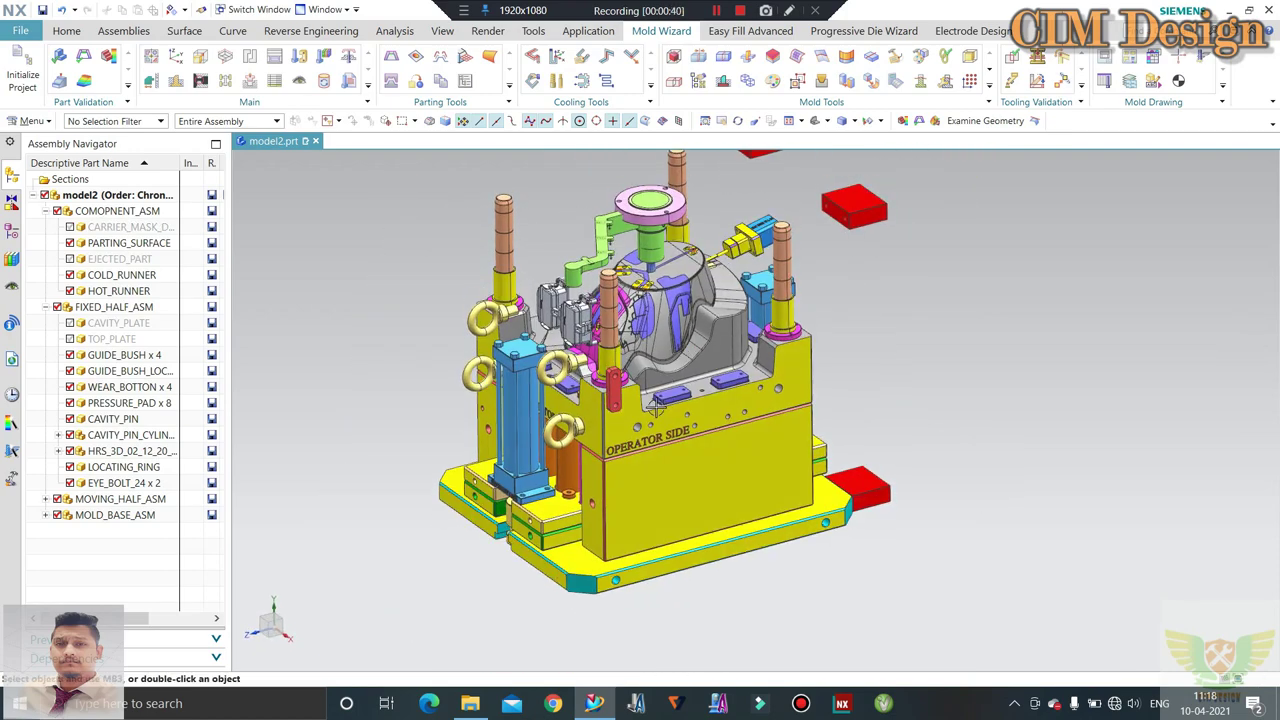
scroll(660, 432, "up", 2)
mouse_move(660, 432)
middle_mouse_down()
mouse_move(605, 365)
mouse_move(650, 337)
middle_mouse_up()
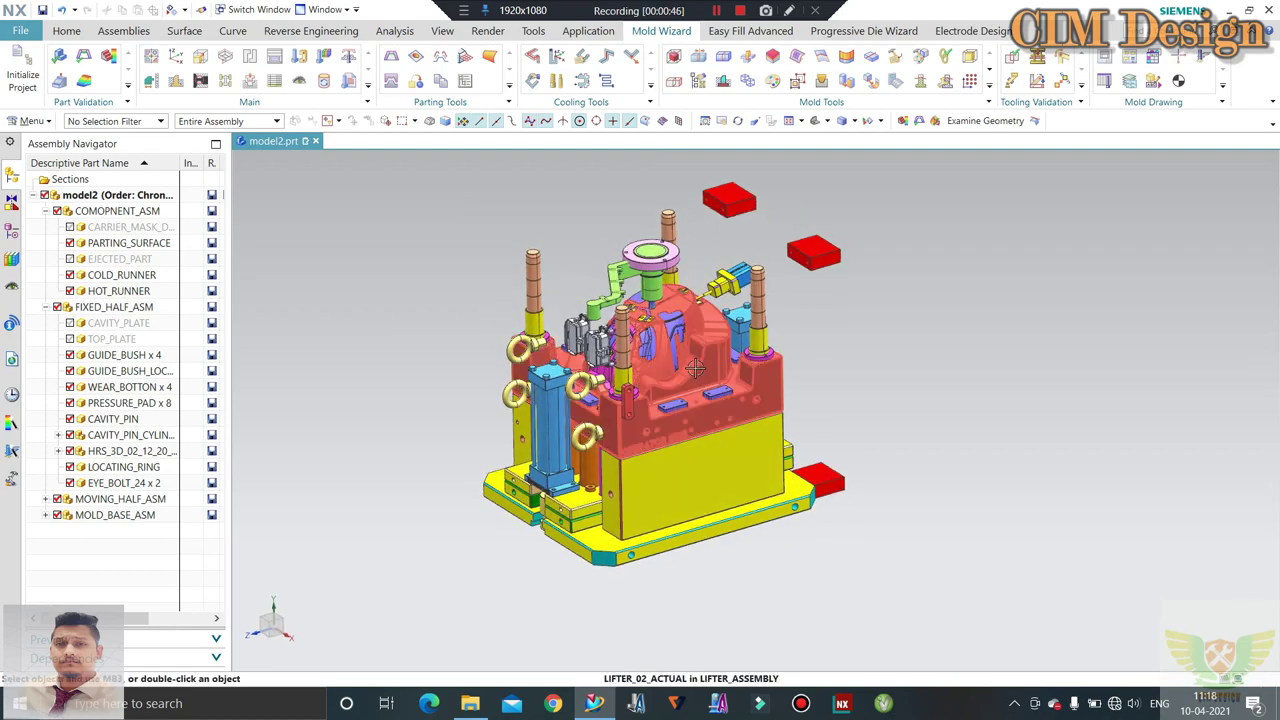
scroll(695, 420, "up", 3)
scroll(695, 420, "up", 2)
mouse_move(695, 420)
middle_mouse_down()
mouse_move(623, 373)
mouse_move(568, 494)
mouse_move(548, 432)
mouse_move(556, 462)
mouse_move(506, 460)
middle_mouse_up()
scroll(568, 494, "down", 3)
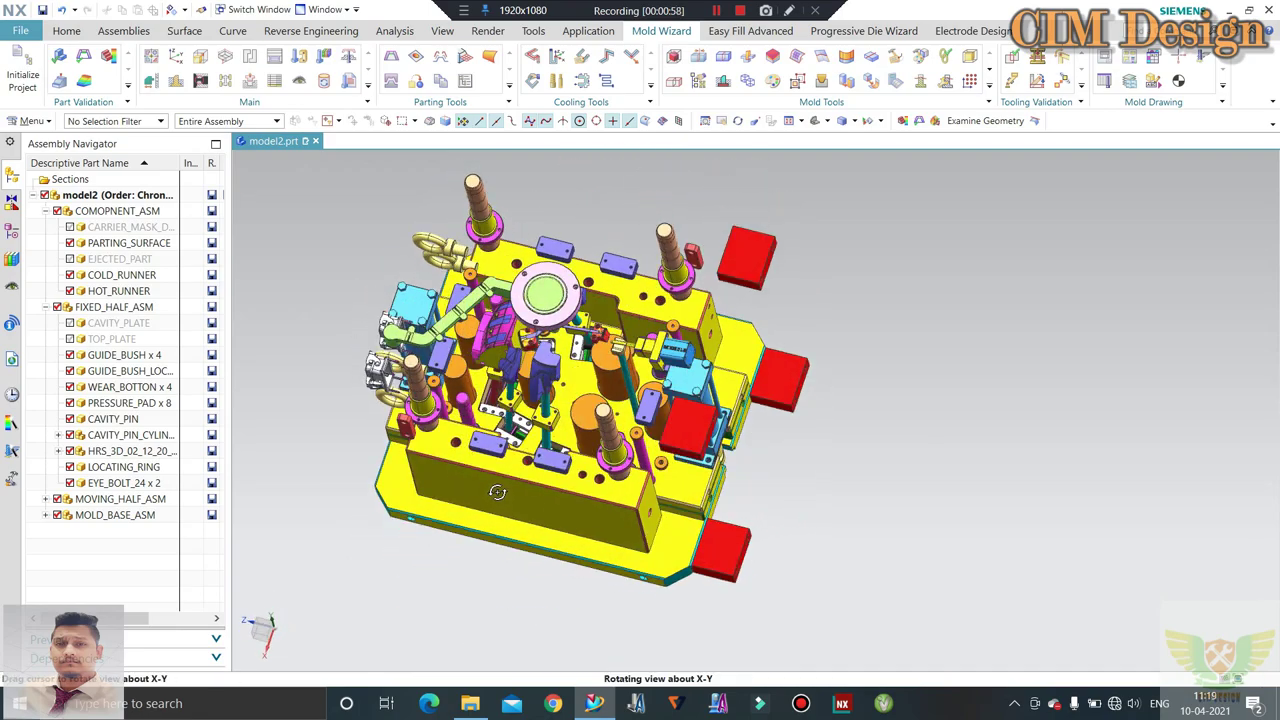
Orbit the mold to view the lifters from several sides, ending near top-down
middle_click_drag(690, 424, 857, 464)
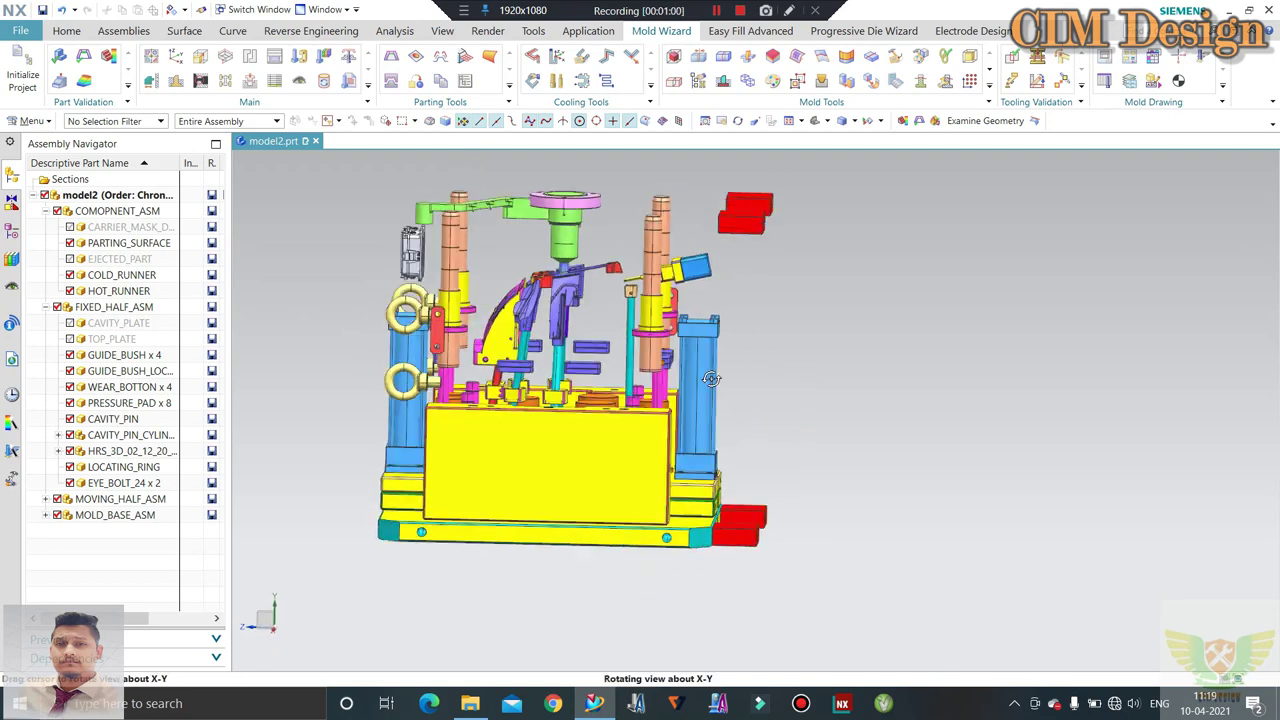
scroll(886, 461, "up", 3)
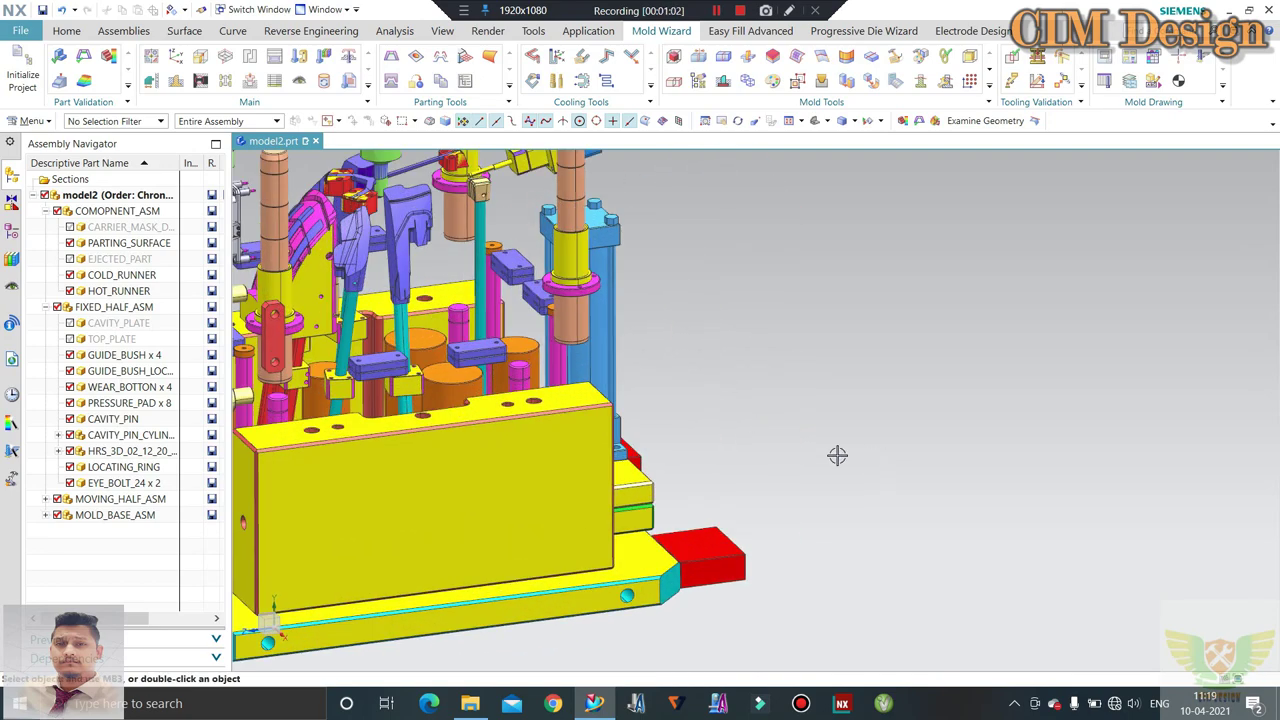
scroll(837, 454, "down", 4)
scroll(600, 410, "down", 2)
scroll(400, 380, "up", 2)
scroll(673, 386, "up", 1)
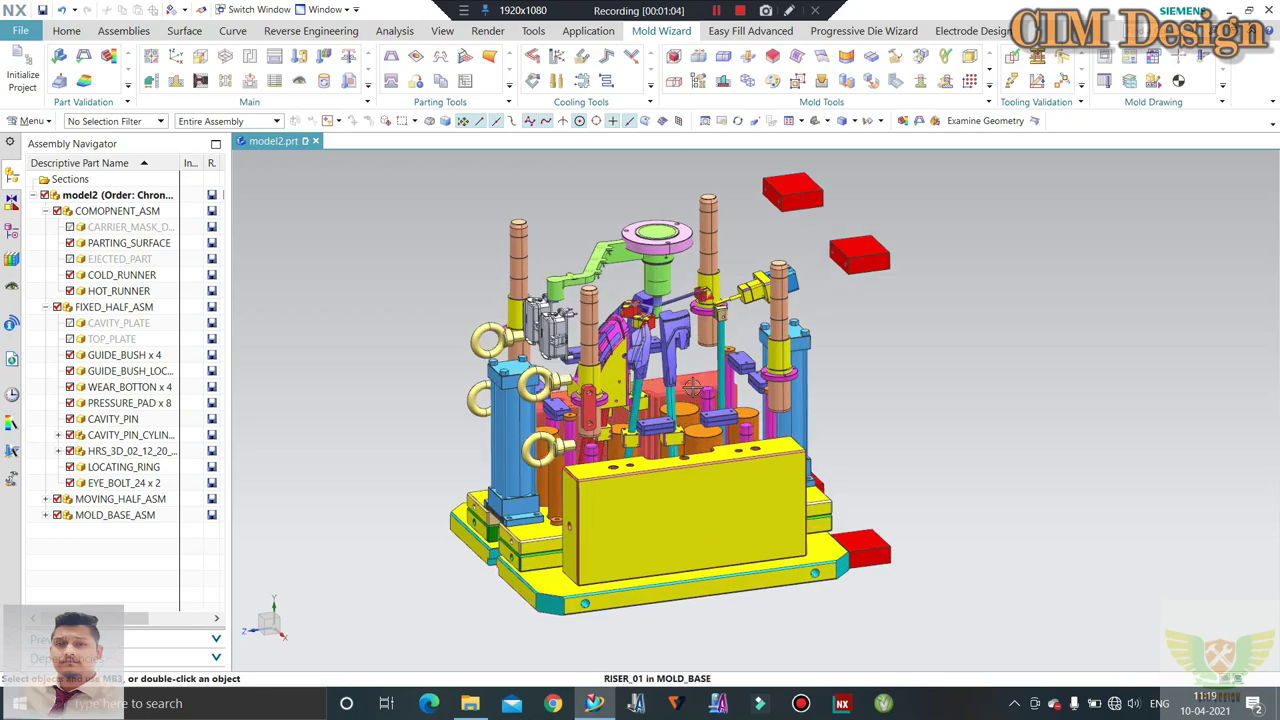
middle_click_drag(662, 404, 815, 378)
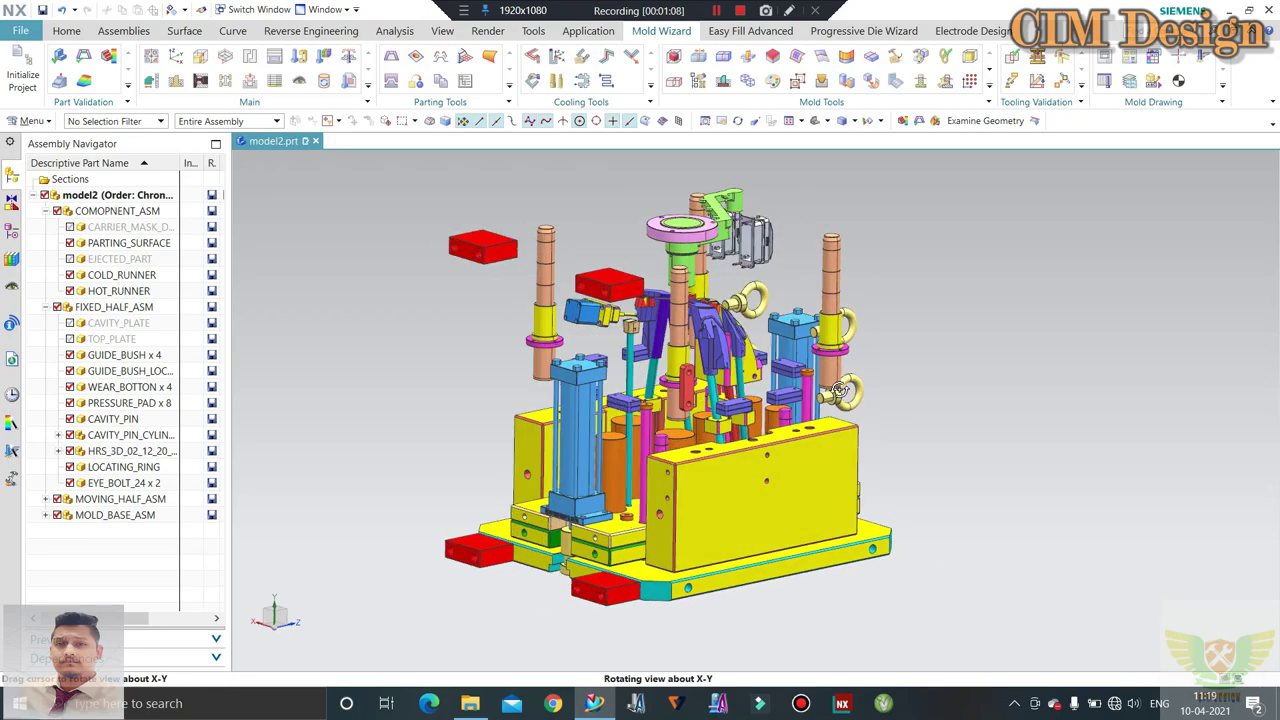
scroll(571, 348, "up", 2)
mouse_move(644, 318)
middle_mouse_down()
mouse_move(564, 383)
mouse_move(546, 297)
mouse_move(780, 409)
middle_mouse_up()
Zoom in and out to examine the exposed core details
scroll(656, 343, "down", 2)
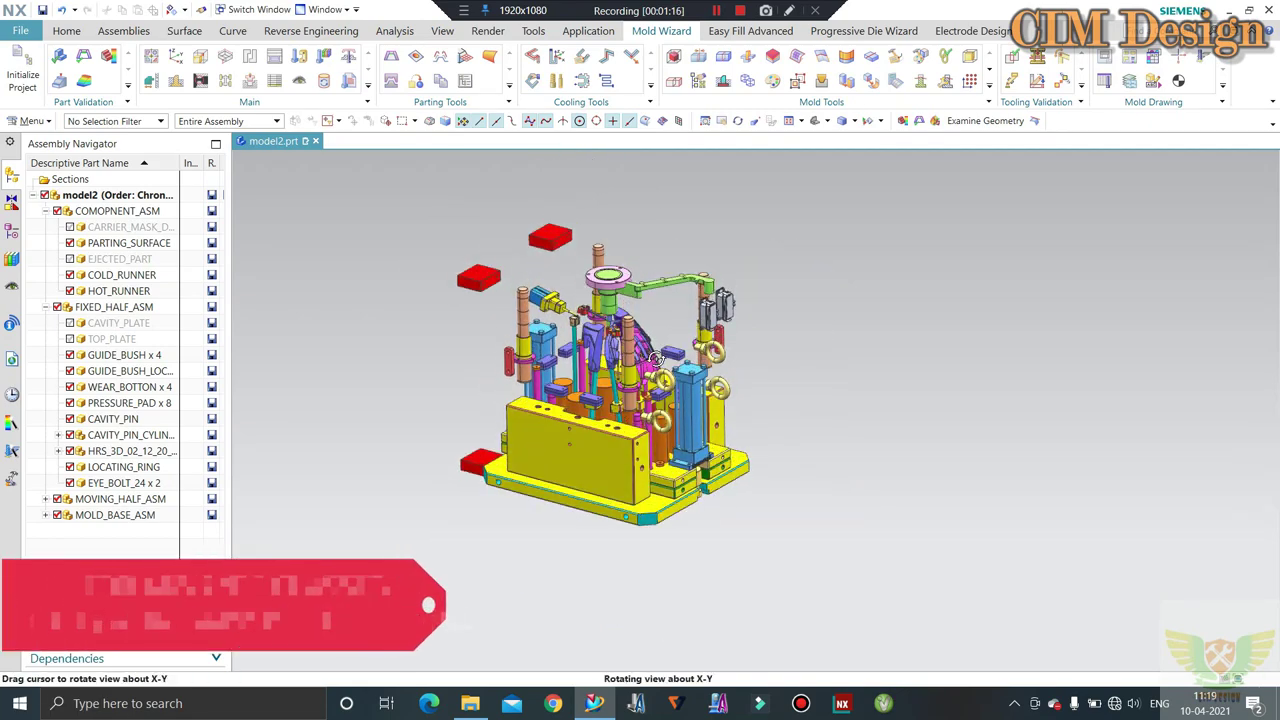
scroll(780, 409, "up", 3)
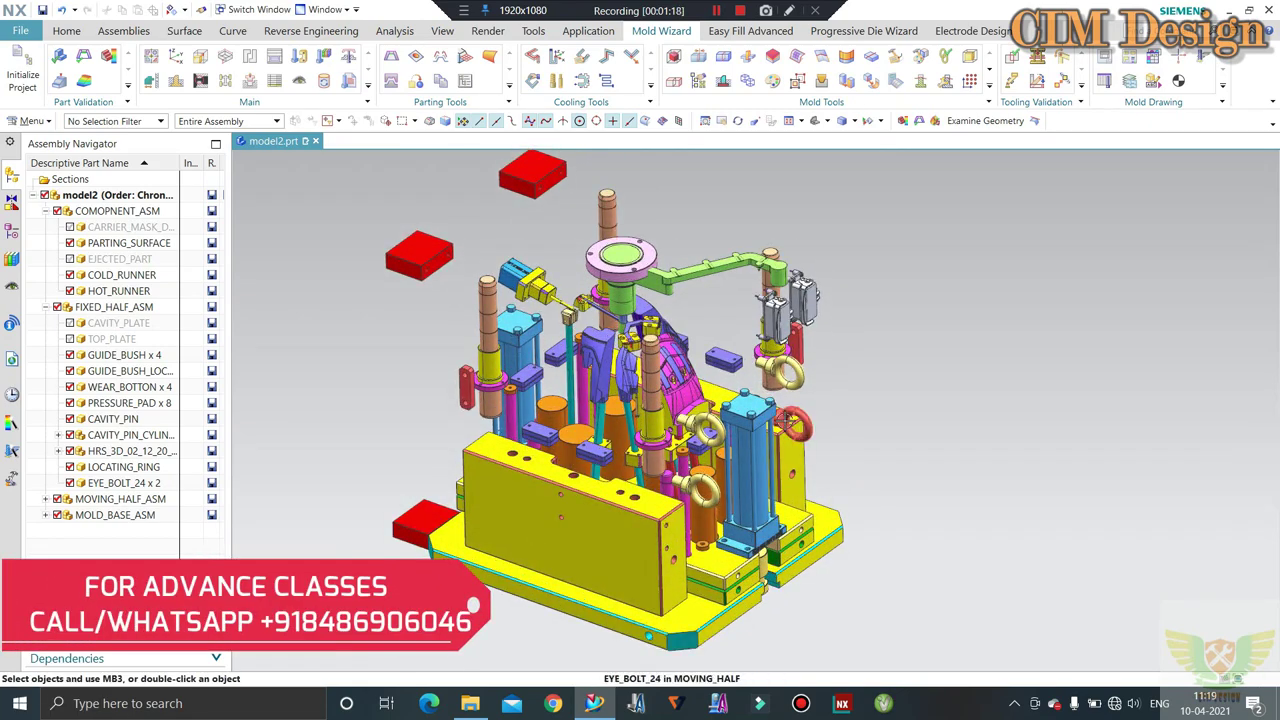
scroll(780, 410, "down", 1)
scroll(760, 405, "up", 2)
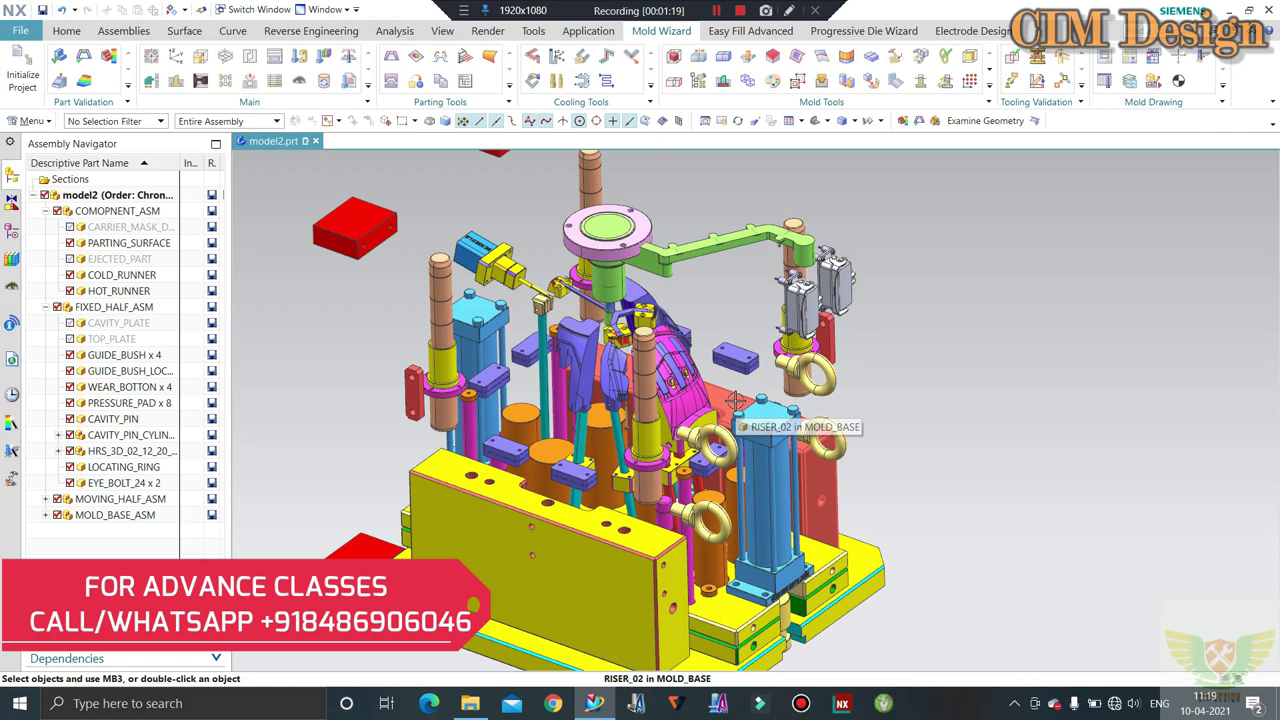
scroll(717, 400, "down", 1)
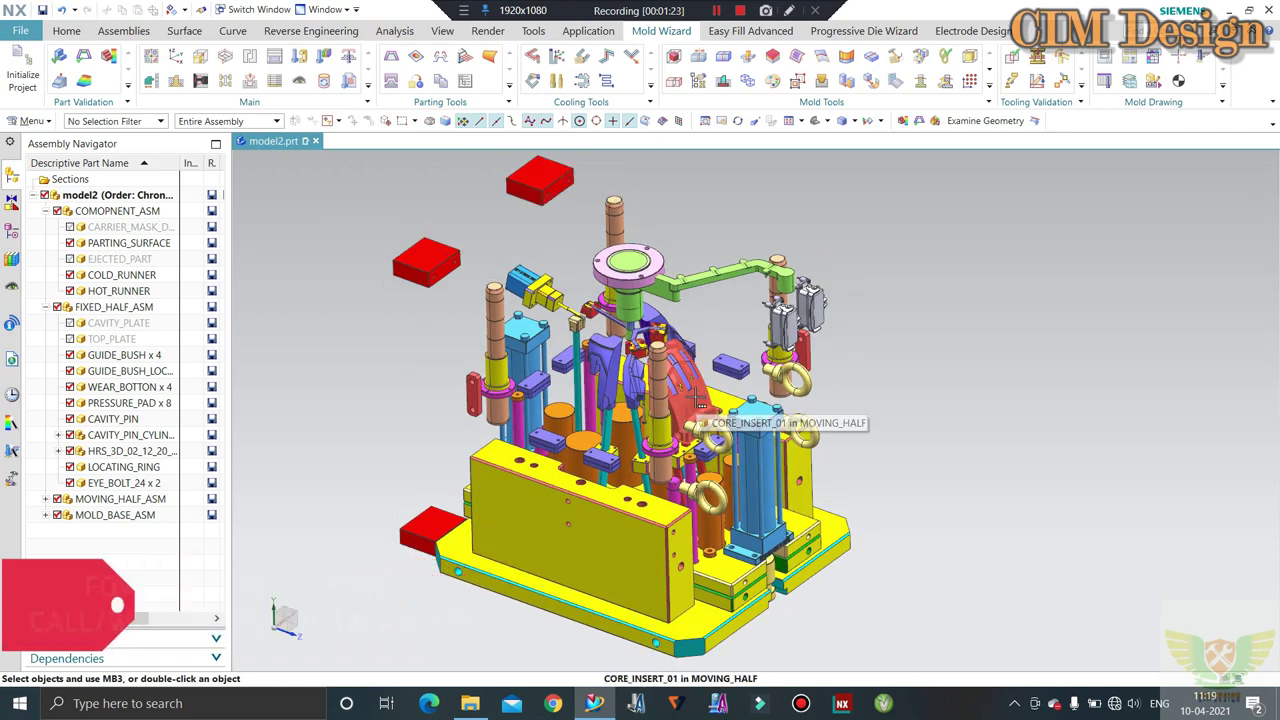
scroll(683, 390, "up", 1)
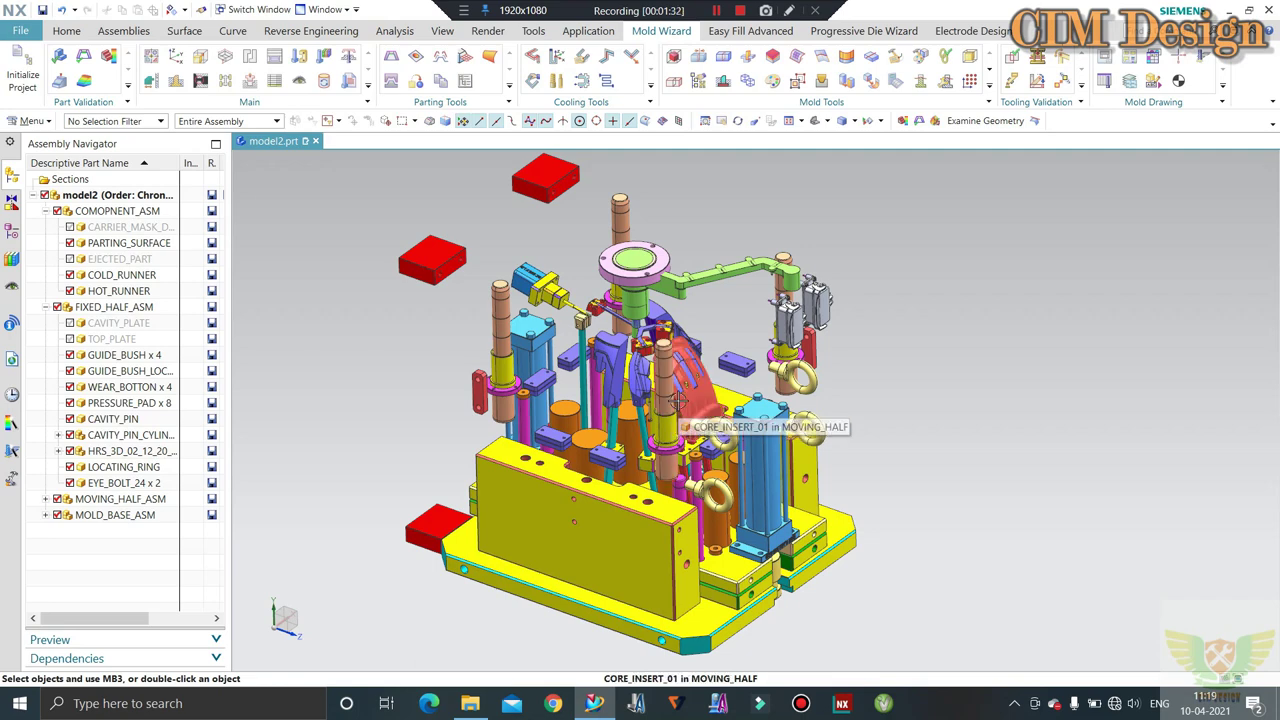
scroll(681, 398, "down", 1)
scroll(660, 410, "up", 2)
scroll(660, 410, "down", 1)
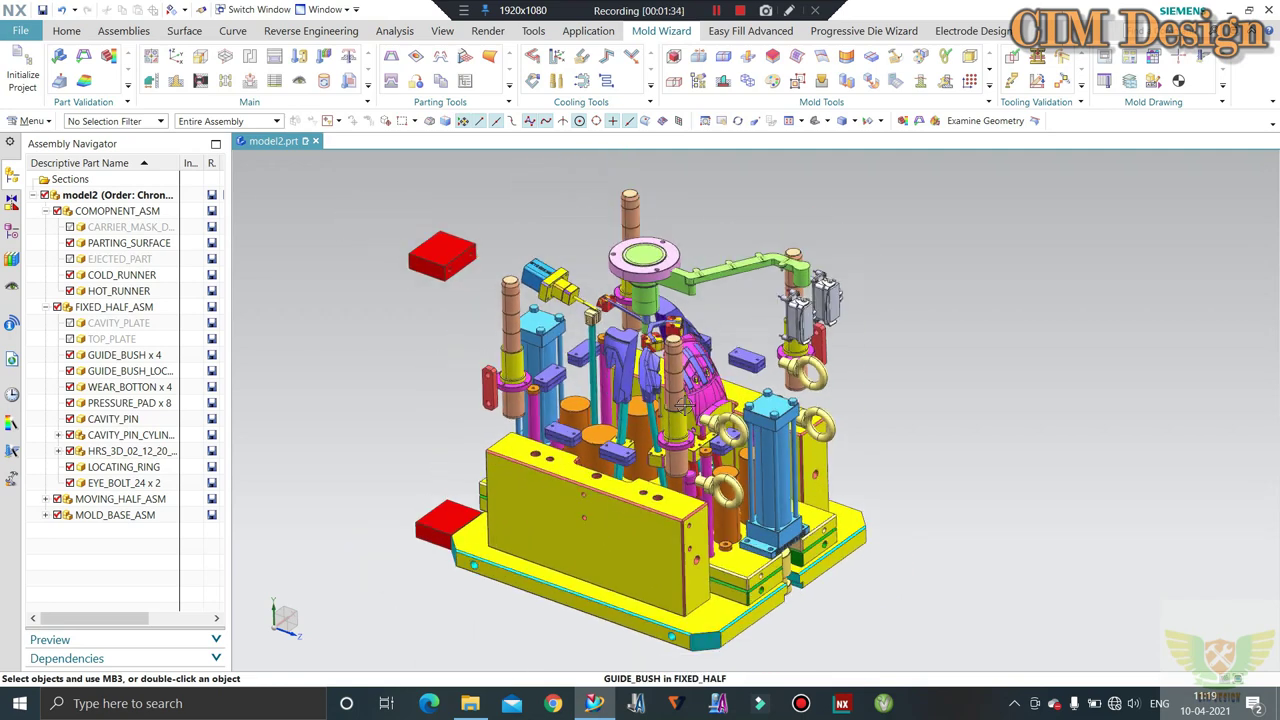
scroll(665, 425, "down", 1)
scroll(665, 430, "up", 1)
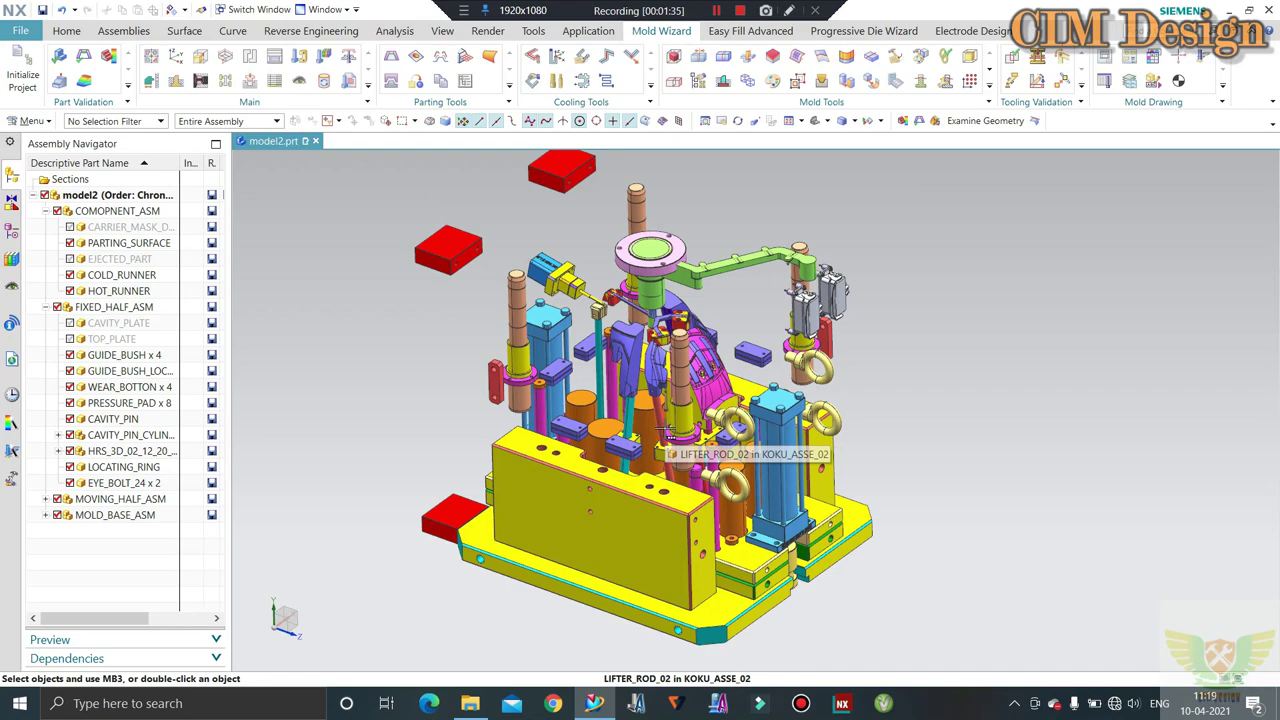
Fit the whole mold in view and show all hidden components
middle_click_drag(660, 447, 777, 378)
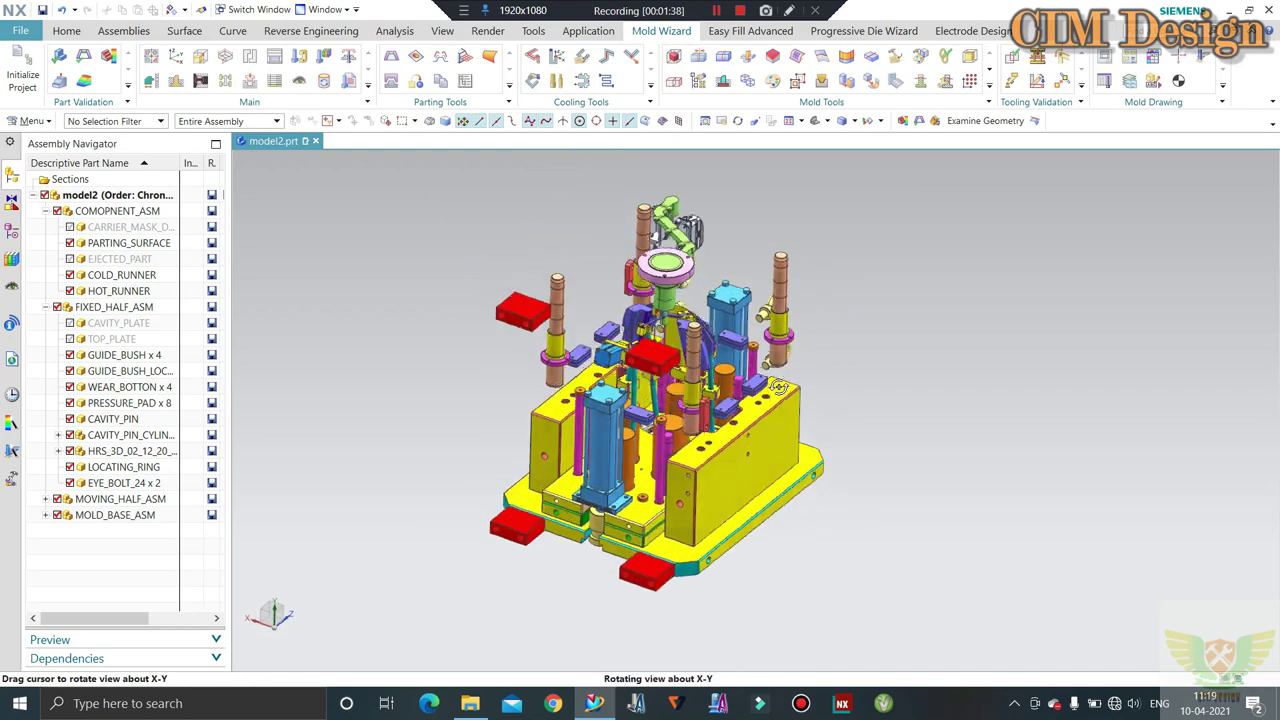
scroll(700, 400, "up", 2)
scroll(700, 400, "down", 2)
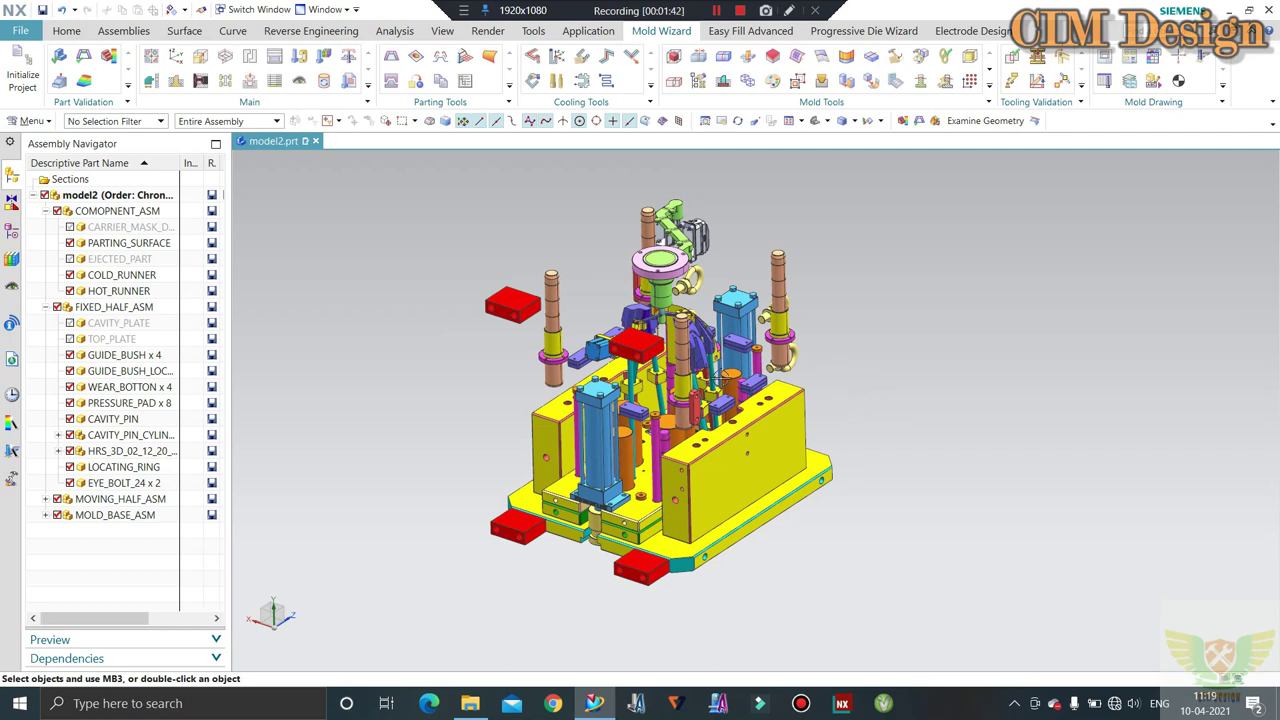
scroll(722, 382, "up", 1)
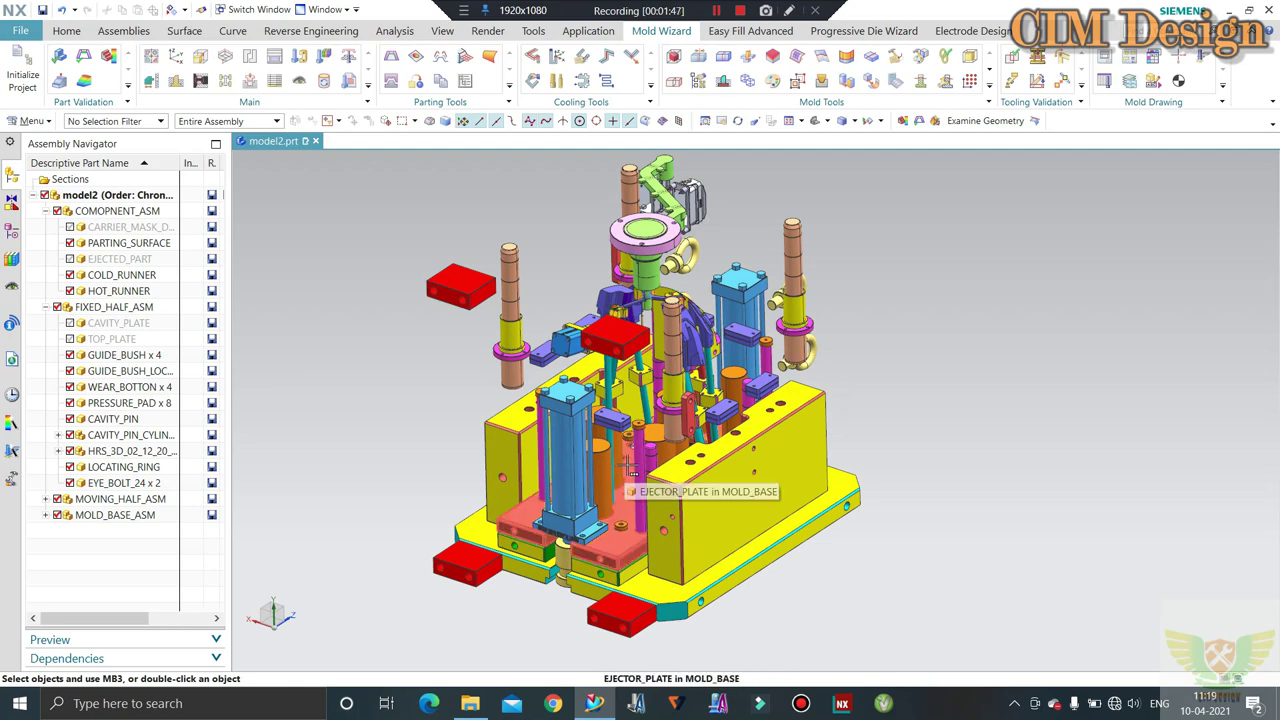
scroll(651, 428, "down", 2)
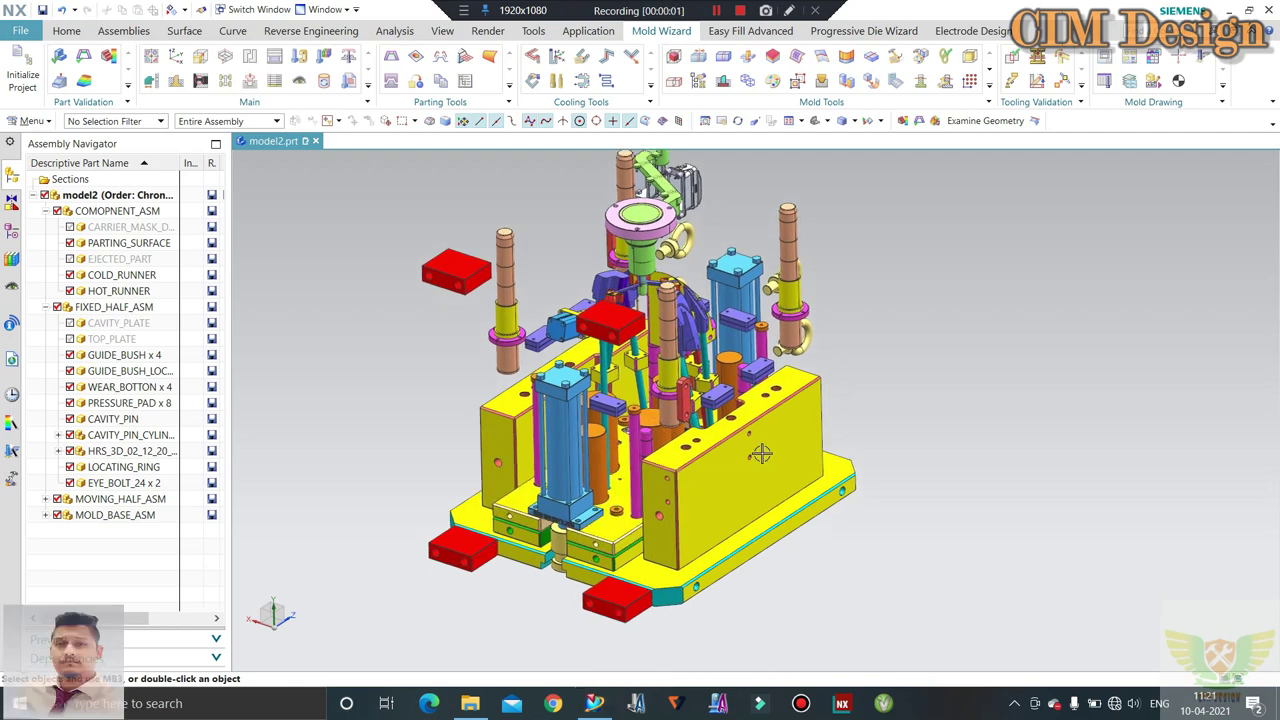
scroll(777, 429, "up", 3)
scroll(850, 415, "down", 3)
scroll(745, 442, "up", 2)
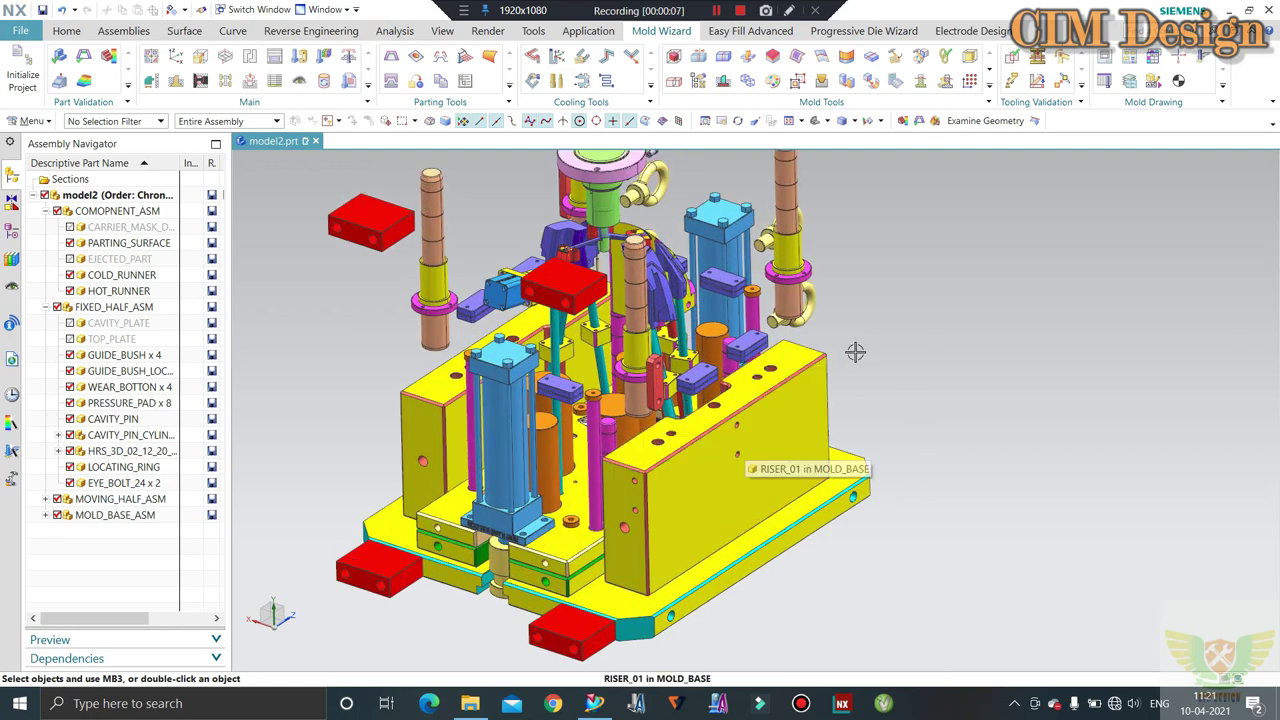
scroll(851, 319, "down", 1)
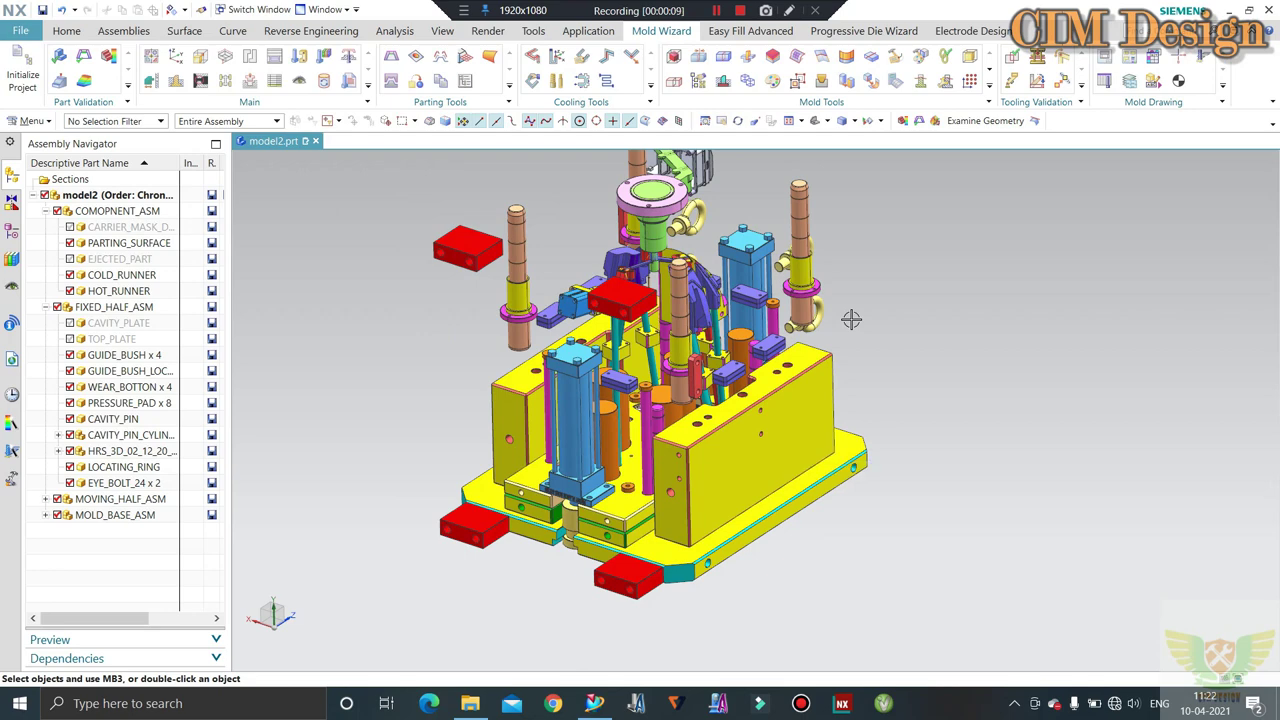
key("ctrl+f")
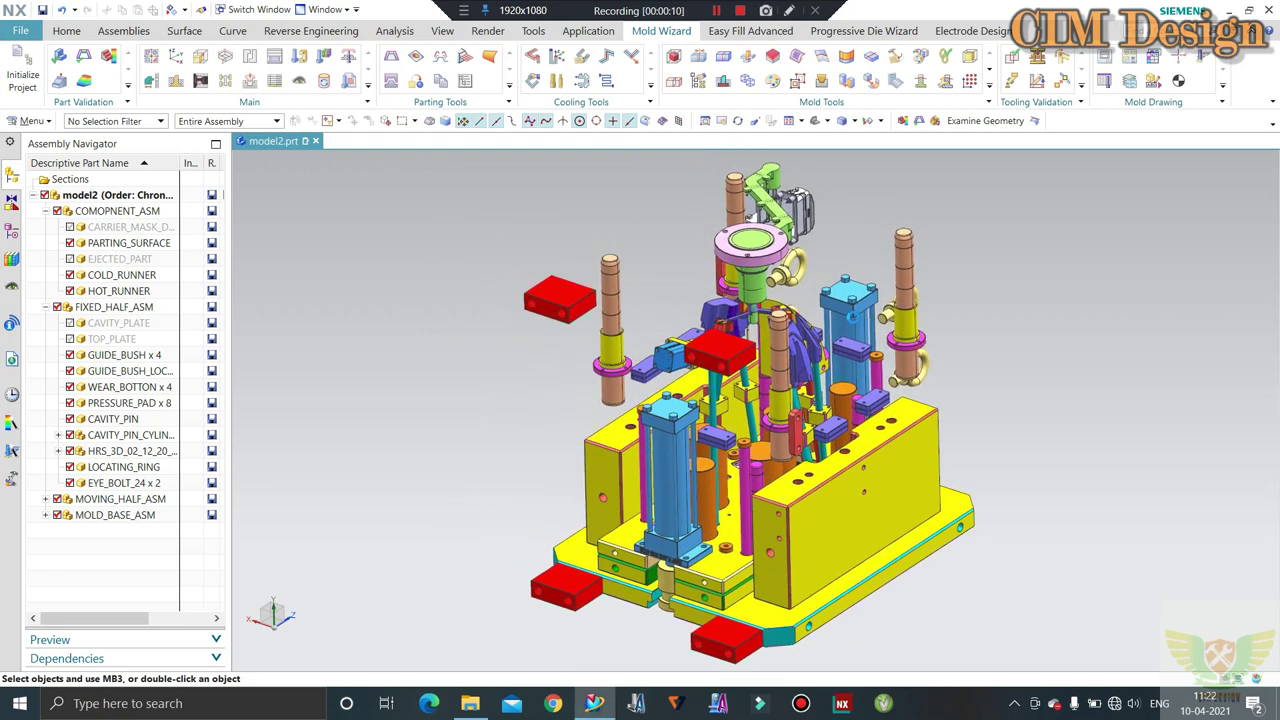
key("ctrl+shift+u")
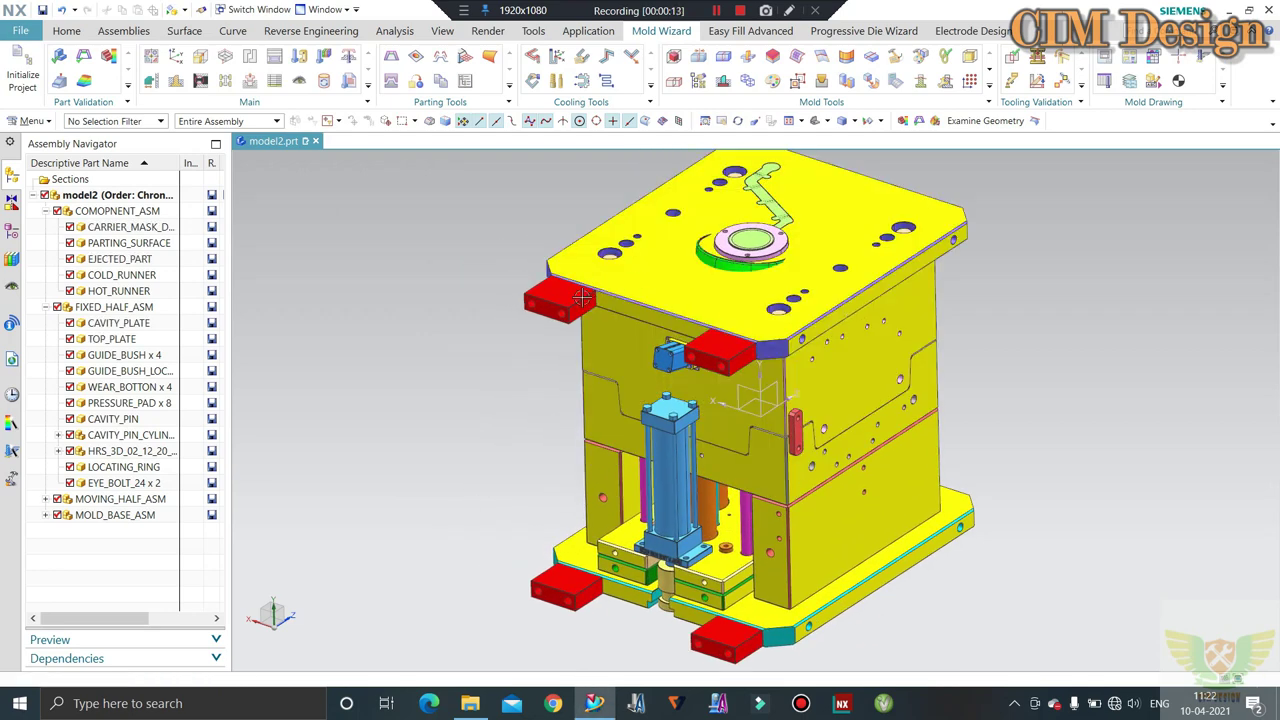
Hide all datums in the model via Show and Hide
scroll(581, 297, "down", 2)
key("ctrl+w")
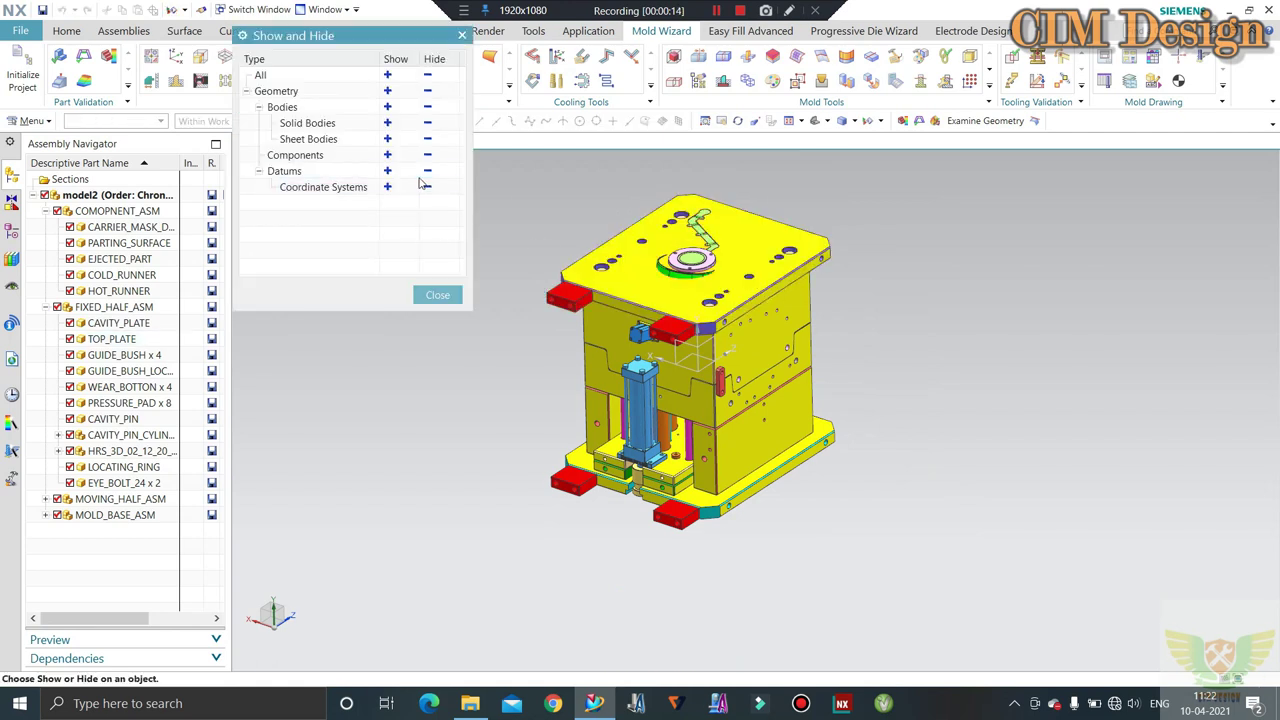
left_click(420, 171)
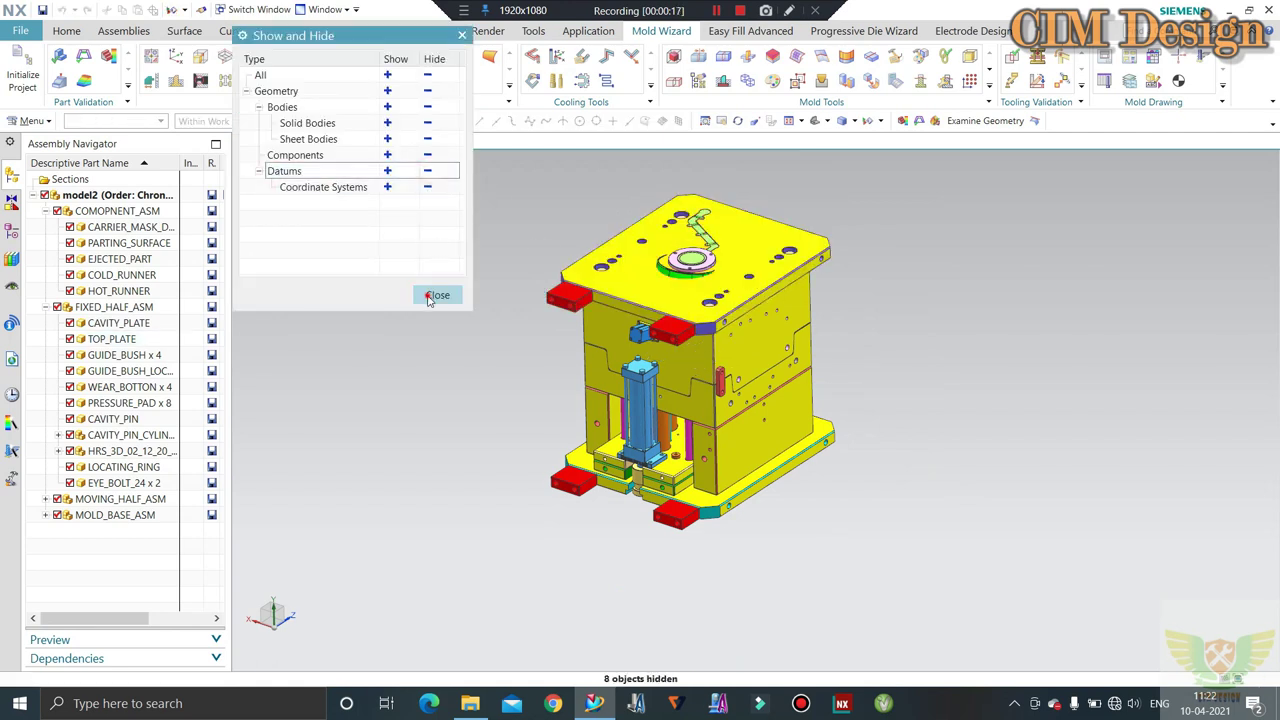
left_click(430, 294)
Hide EJECTED_PART, TOP_PLATE and CAVITY_PLATE
left_click(677, 272)
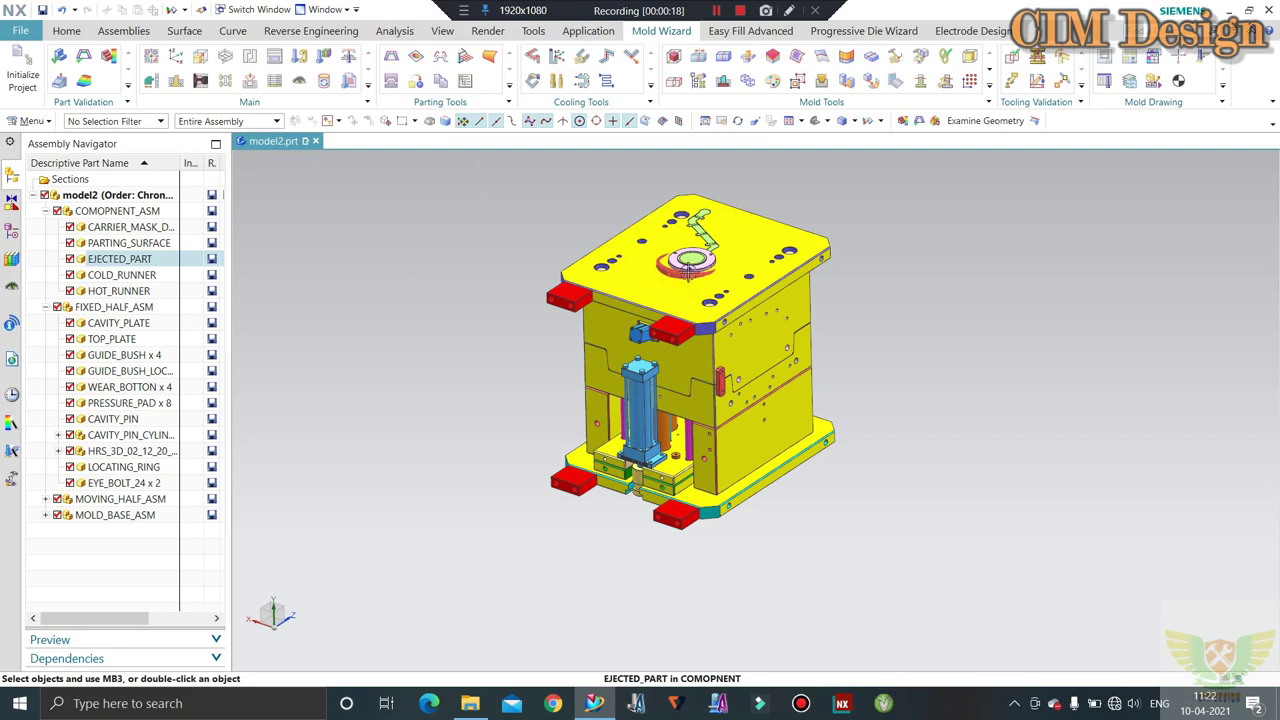
key("ctrl+b")
scroll(641, 268, "up", 2)
left_click(641, 268)
key("ctrl+b")
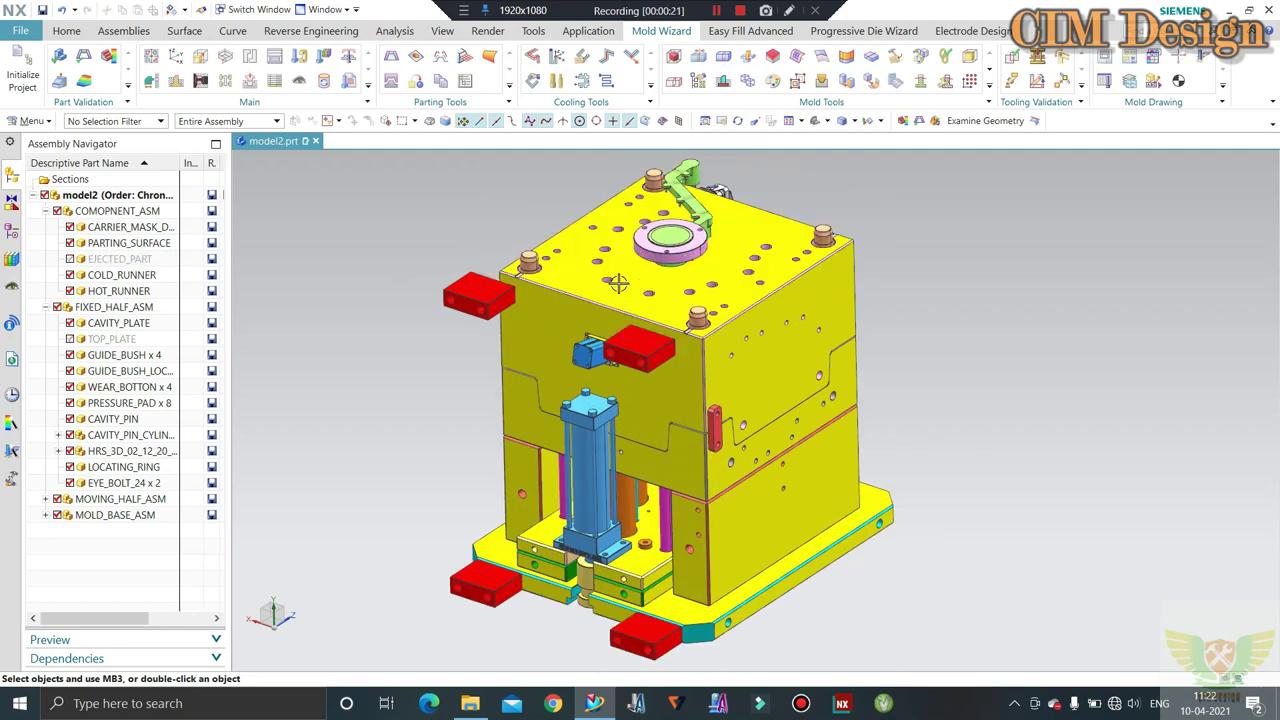
left_click(620, 284)
key("ctrl+b")
Orbit and zoom the mold to bring the carrier mask into view
mouse_move(662, 340)
middle_mouse_down()
mouse_move(606, 398)
mouse_move(678, 437)
middle_mouse_up()
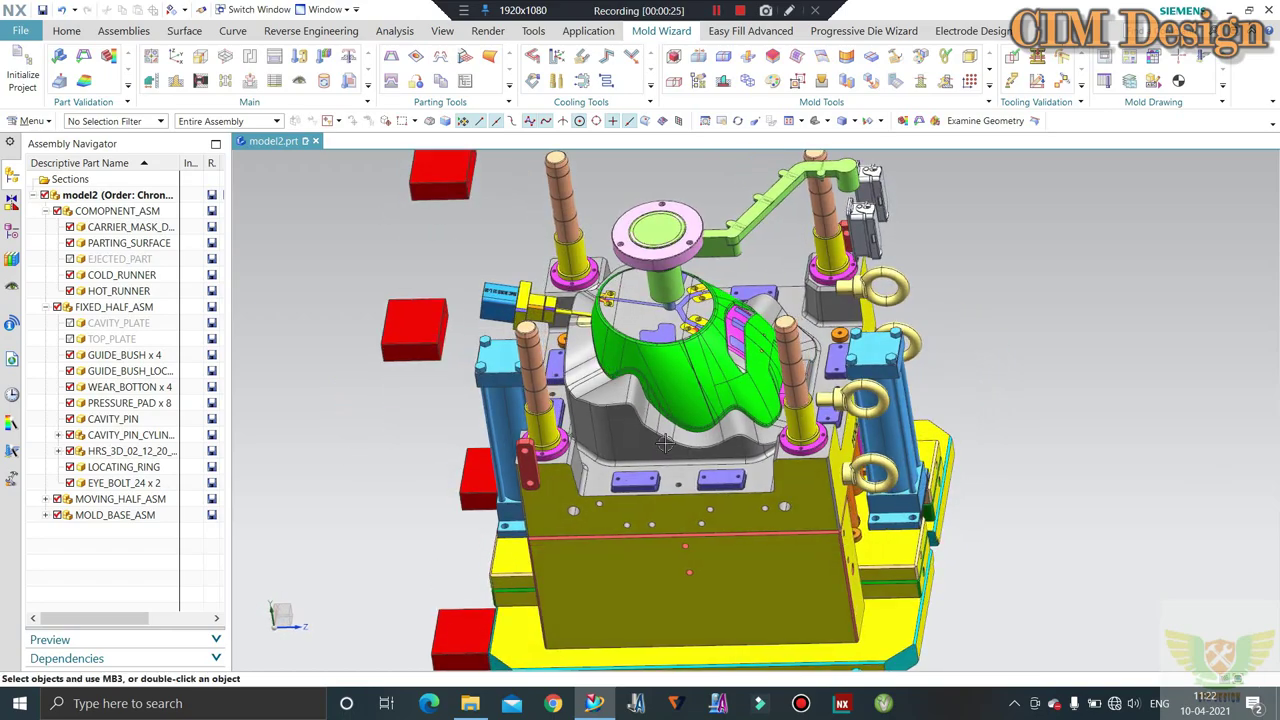
scroll(678, 437, "up", 2)
scroll(491, 380, "down", 2)
middle_click_drag(491, 380, 532, 397)
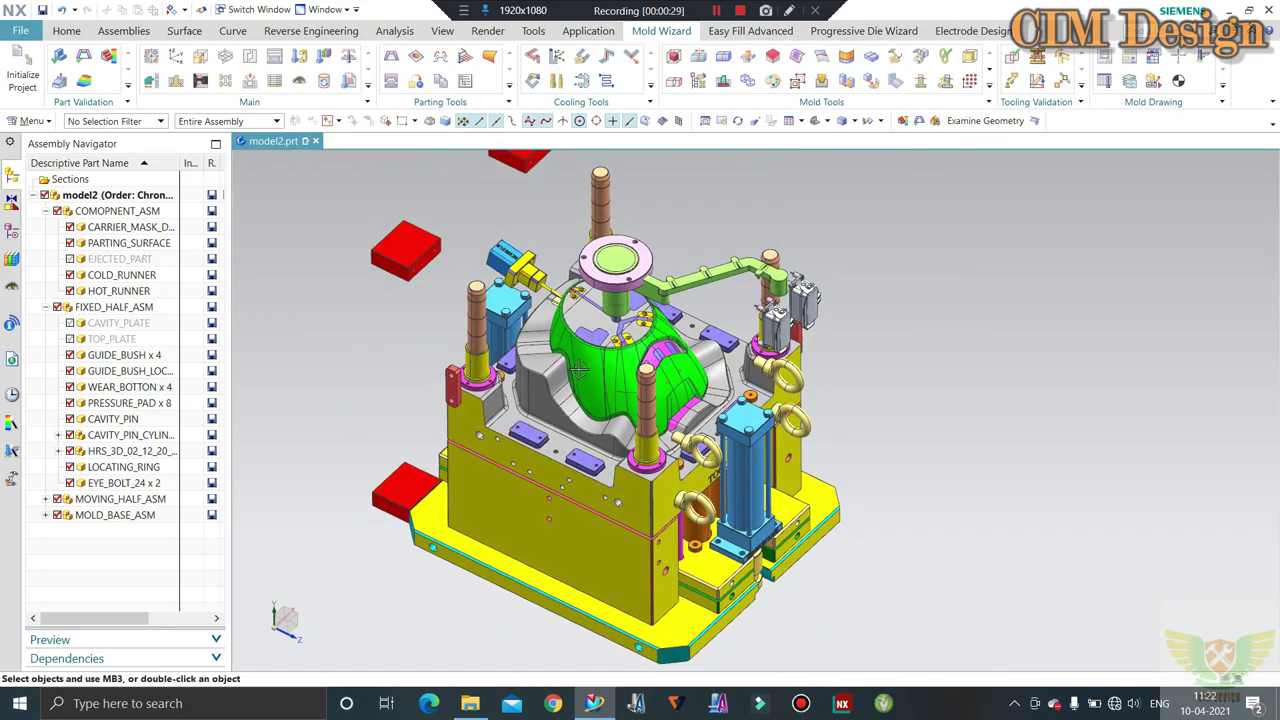
scroll(578, 370, "up", 1)
scroll(578, 370, "up", 1)
scroll(560, 370, "down", 1)
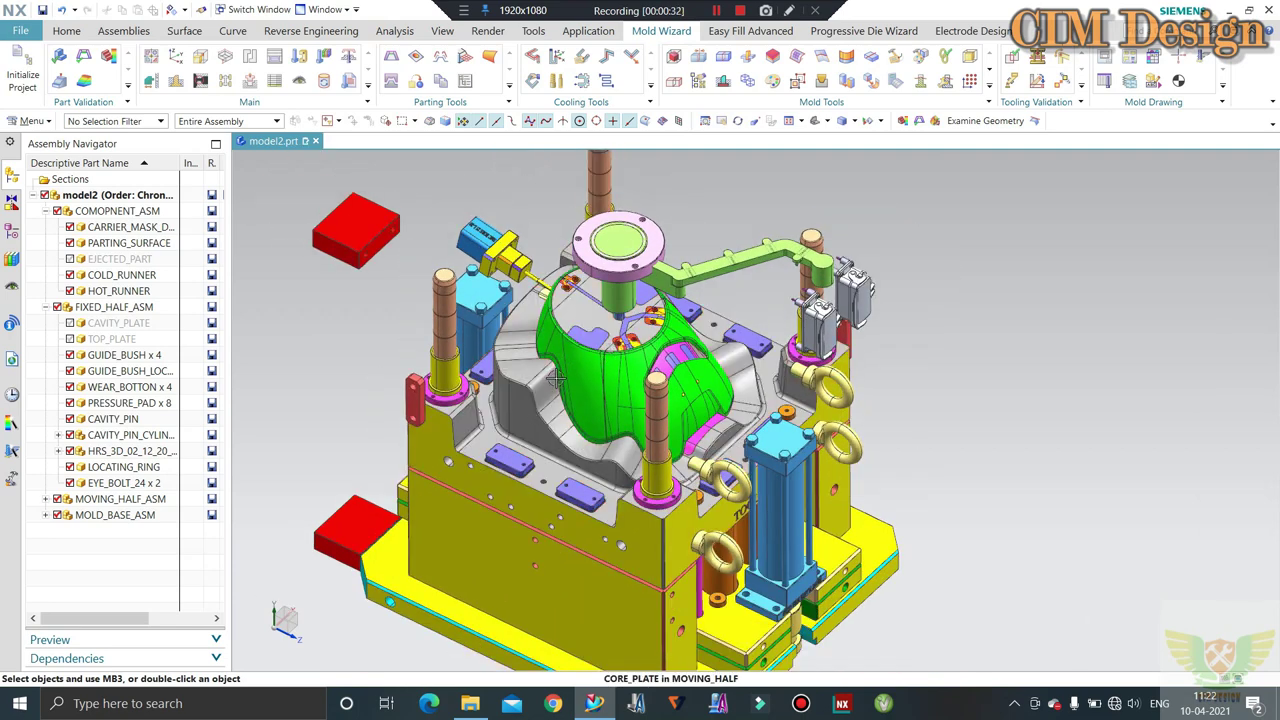
scroll(540, 385, "down", 1)
scroll(525, 390, "down", 1)
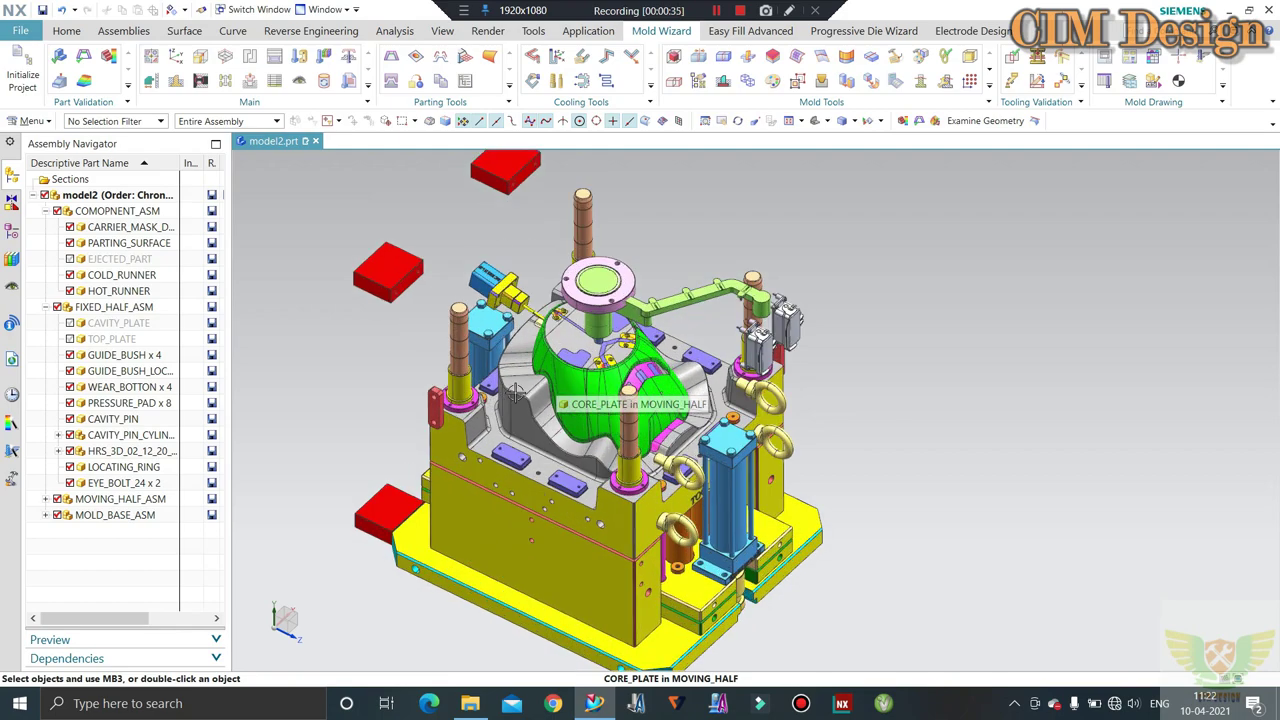
scroll(515, 391, "up", 1)
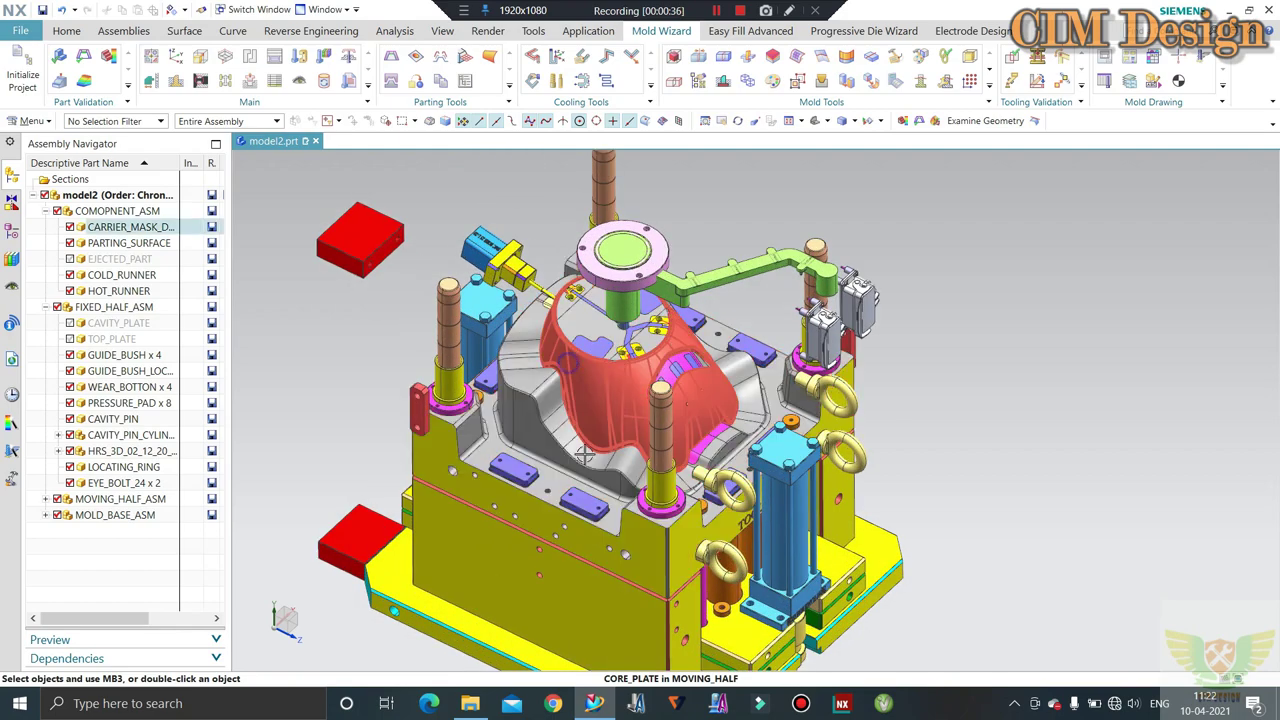
Hide CARRIER_MASK and zoom around the exposed core plate and insert
left_click(655, 427)
key("ctrl+b")
scroll(690, 415, "up", 1)
scroll(718, 403, "up", 1)
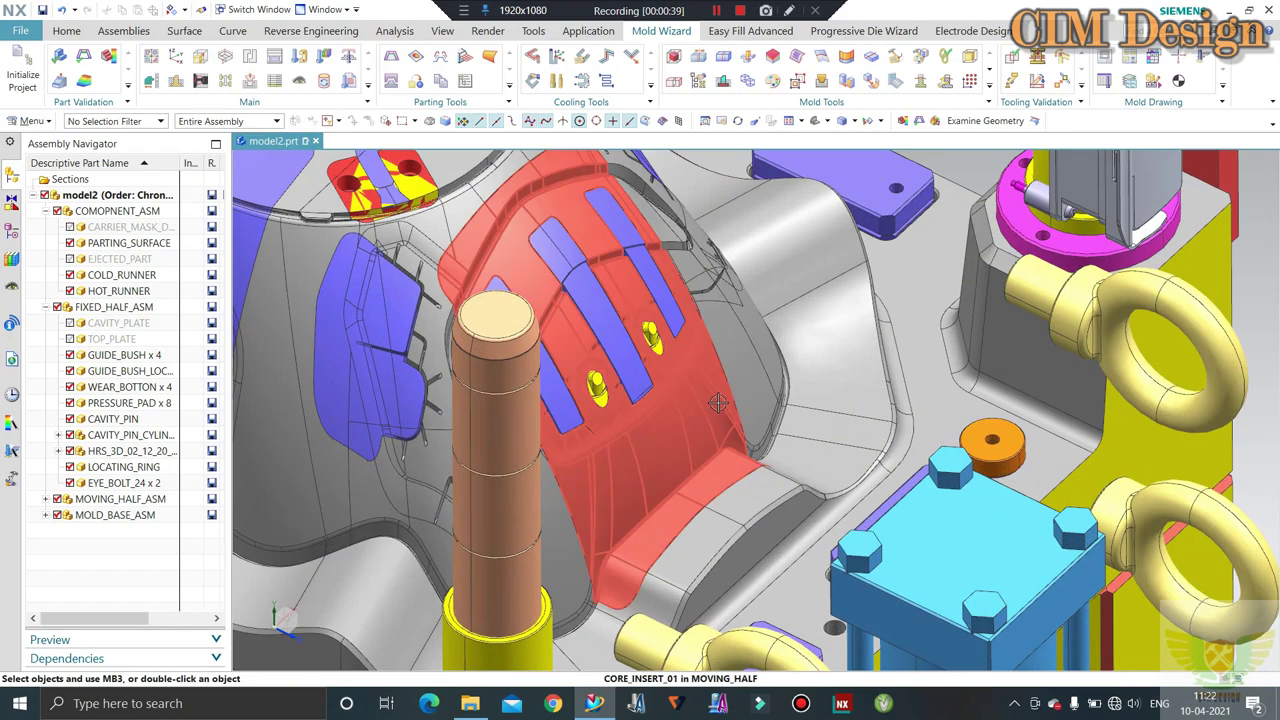
scroll(699, 414, "down", 2)
scroll(742, 382, "down", 1)
scroll(742, 382, "down", 2)
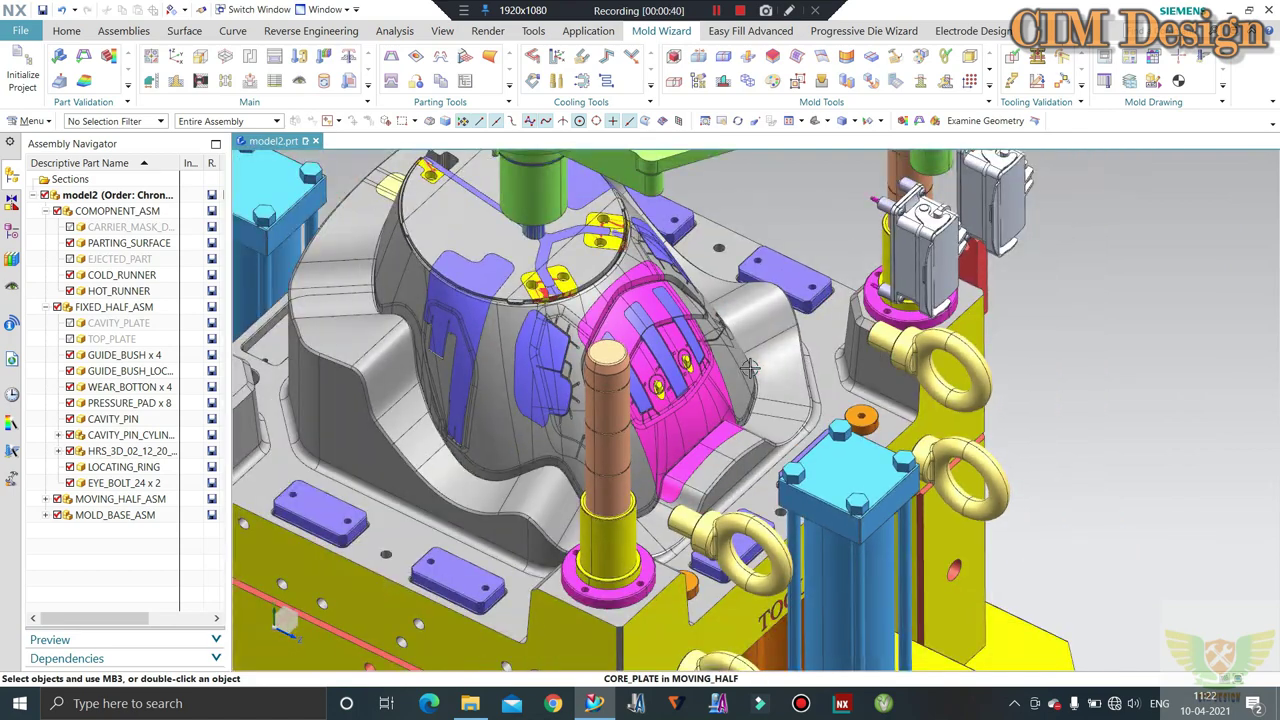
scroll(748, 366, "down", 1)
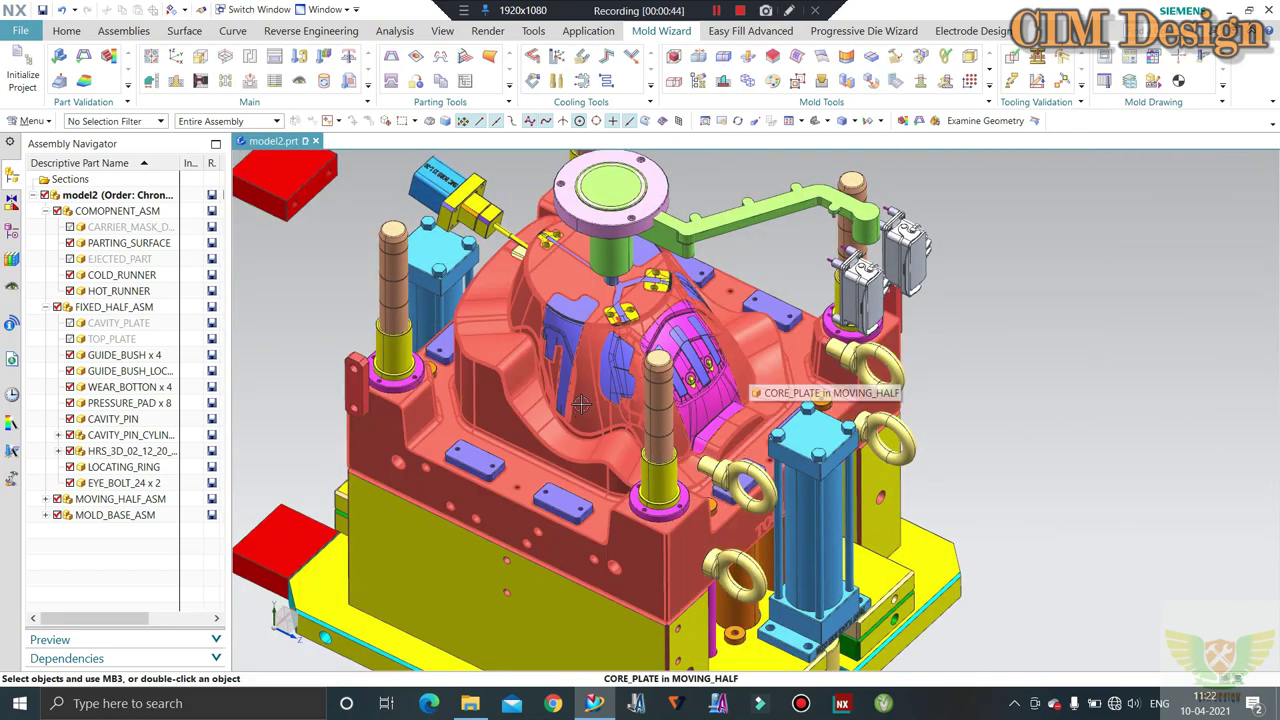
scroll(603, 432, "up", 2)
scroll(600, 400, "up", 2)
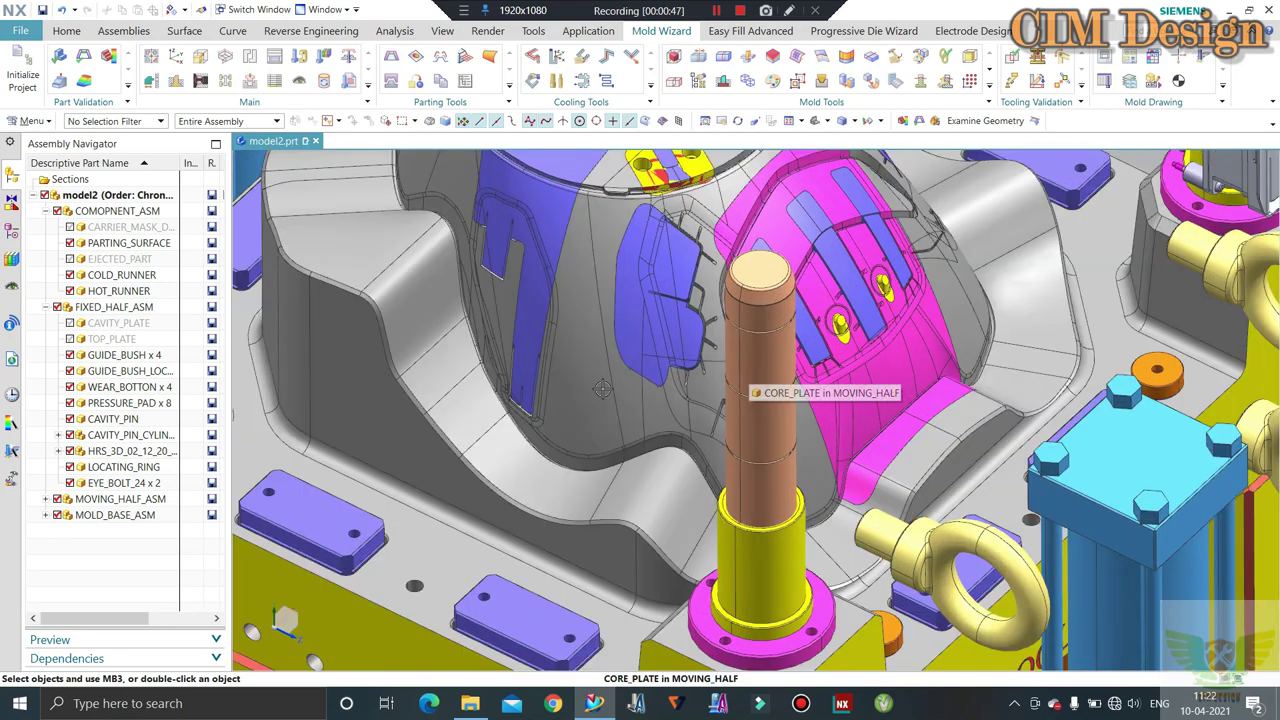
scroll(590, 300, "down", 1)
scroll(590, 381, "down", 2)
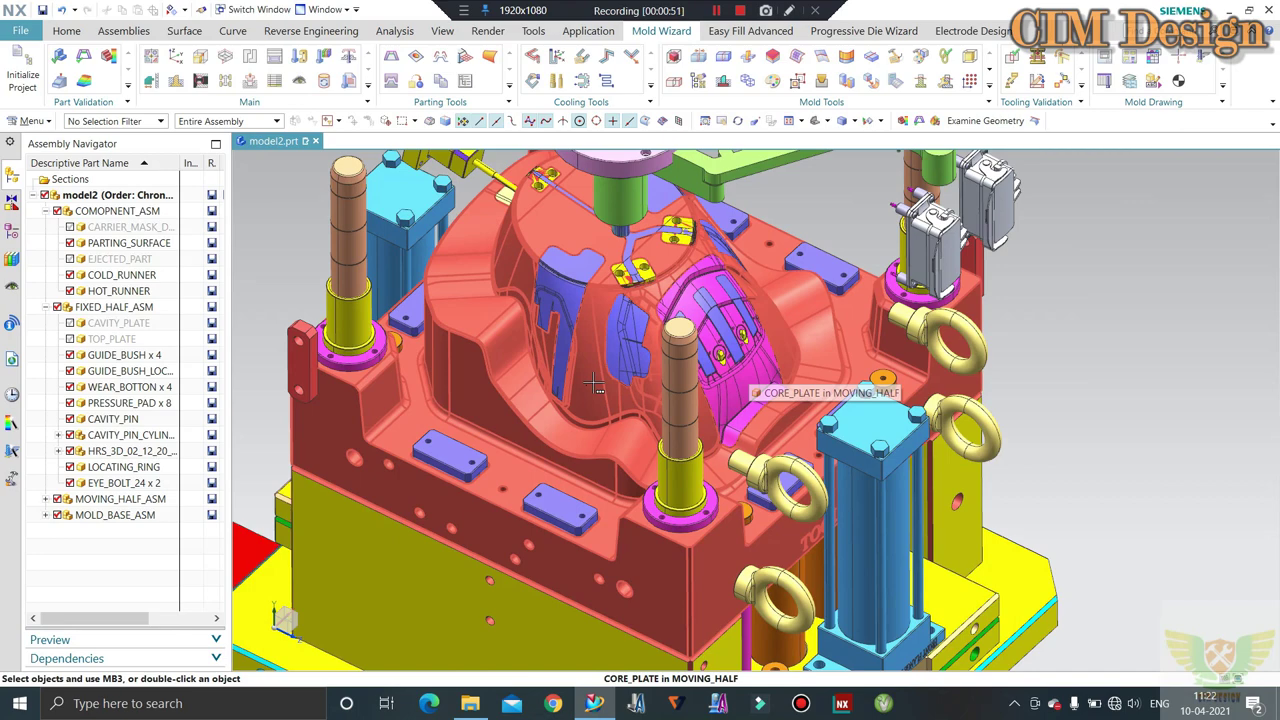
scroll(603, 392, "down", 2)
scroll(603, 385, "down", 2)
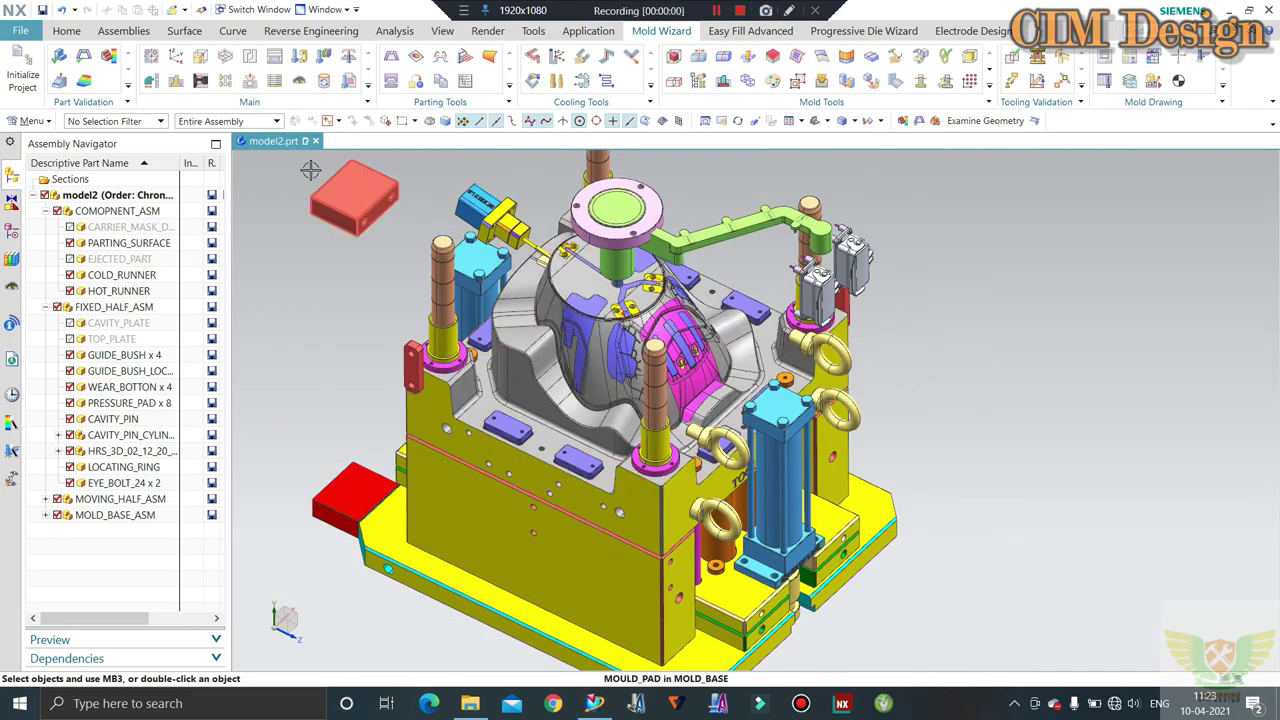
Start a Parasolid export of the core plate with version 7.0 - Ug11.0
left_click(30, 34)
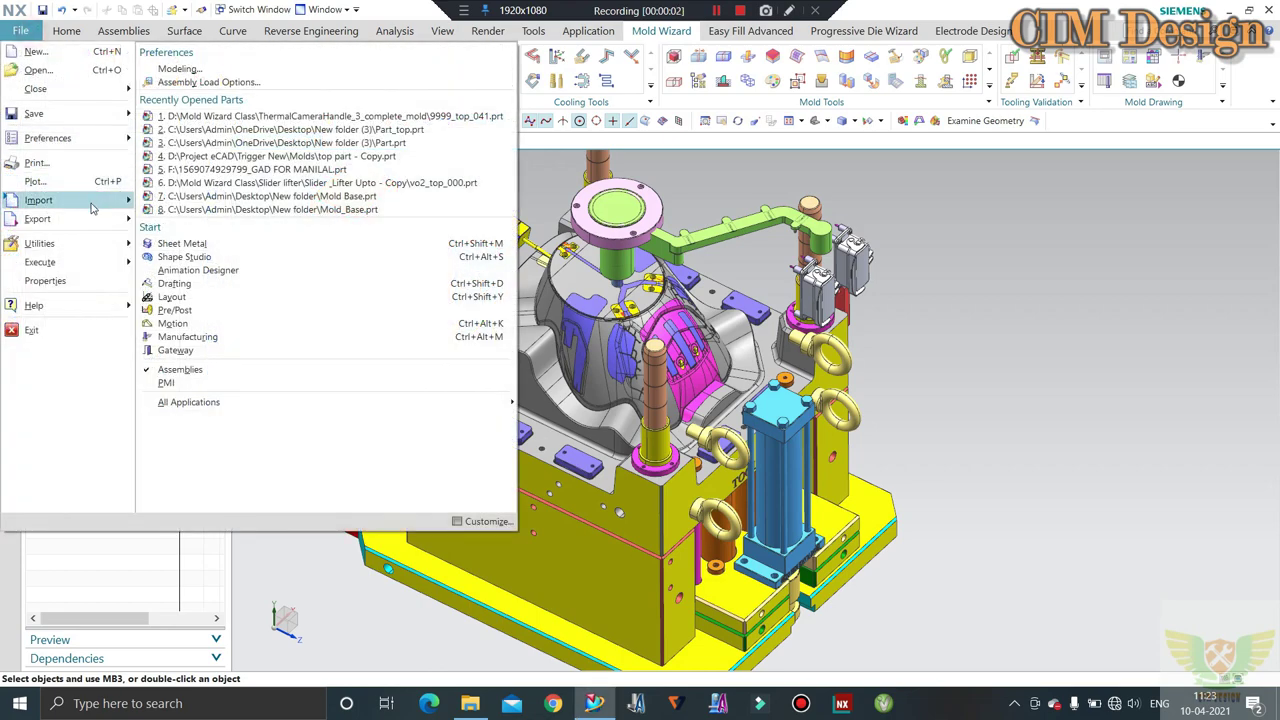
left_click(88, 218)
left_click(186, 100)
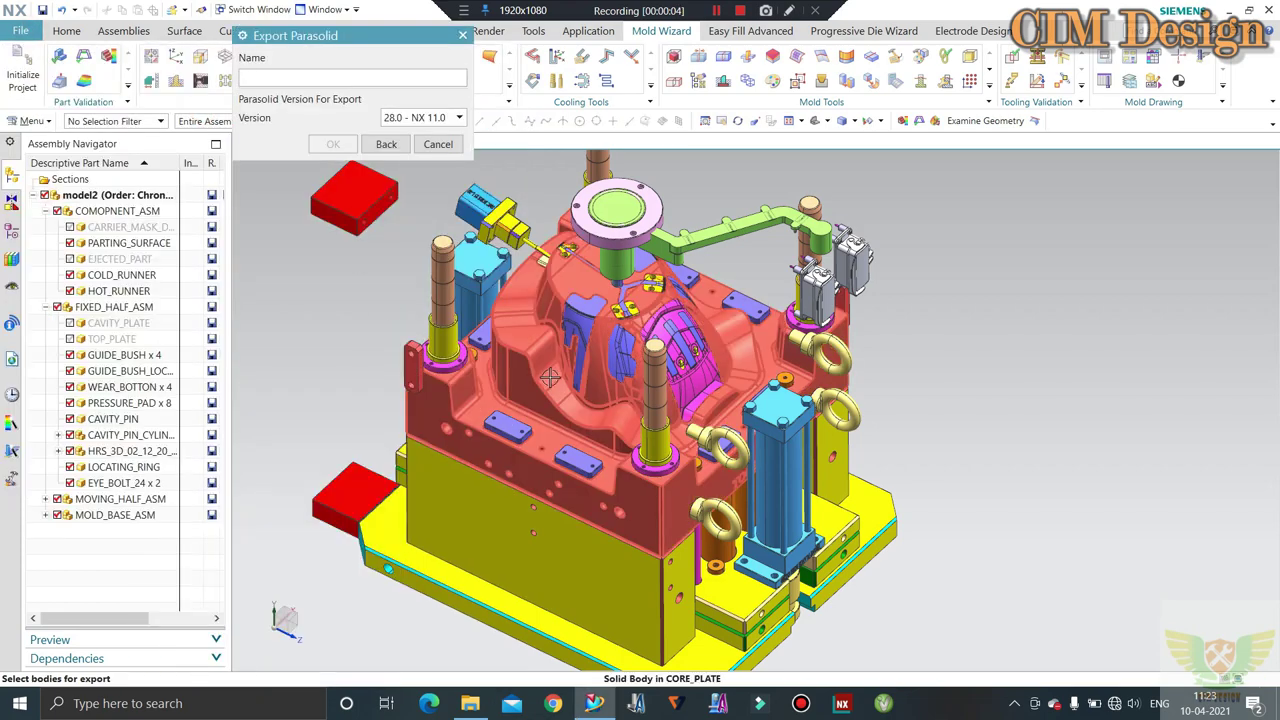
left_click(511, 347)
left_click(420, 117)
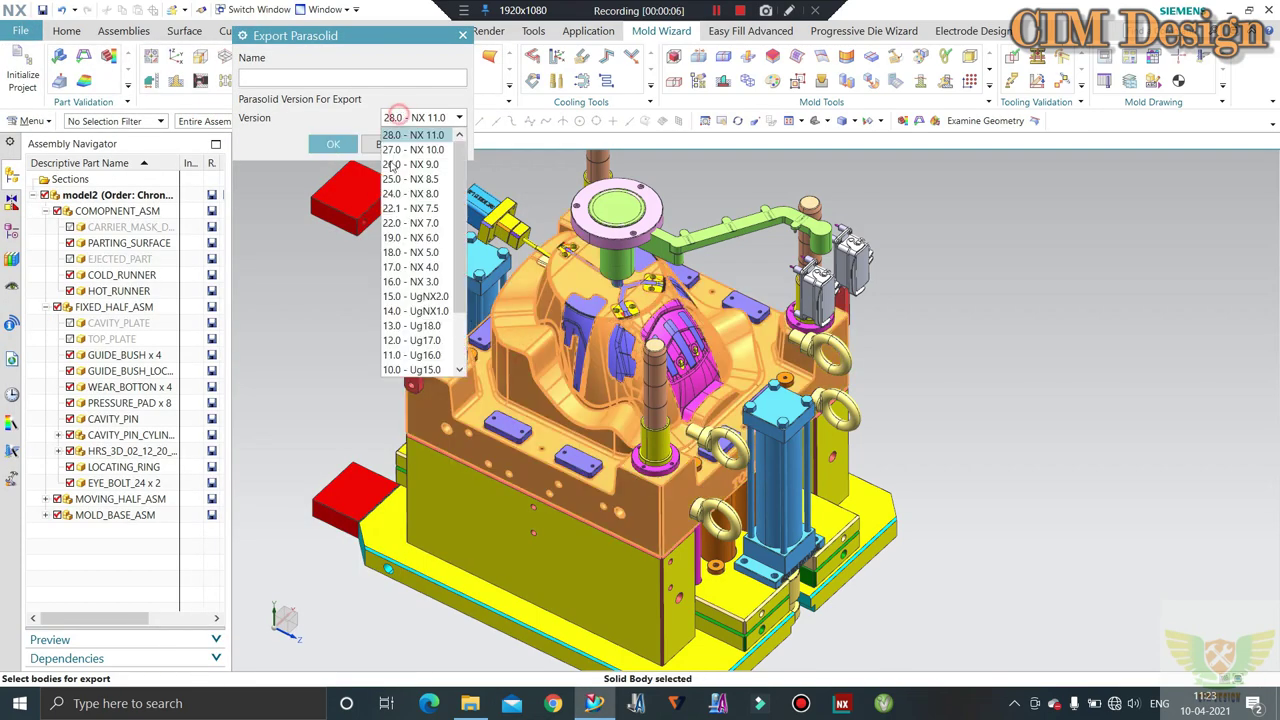
scroll(404, 352, "down", 2)
left_click(404, 370)
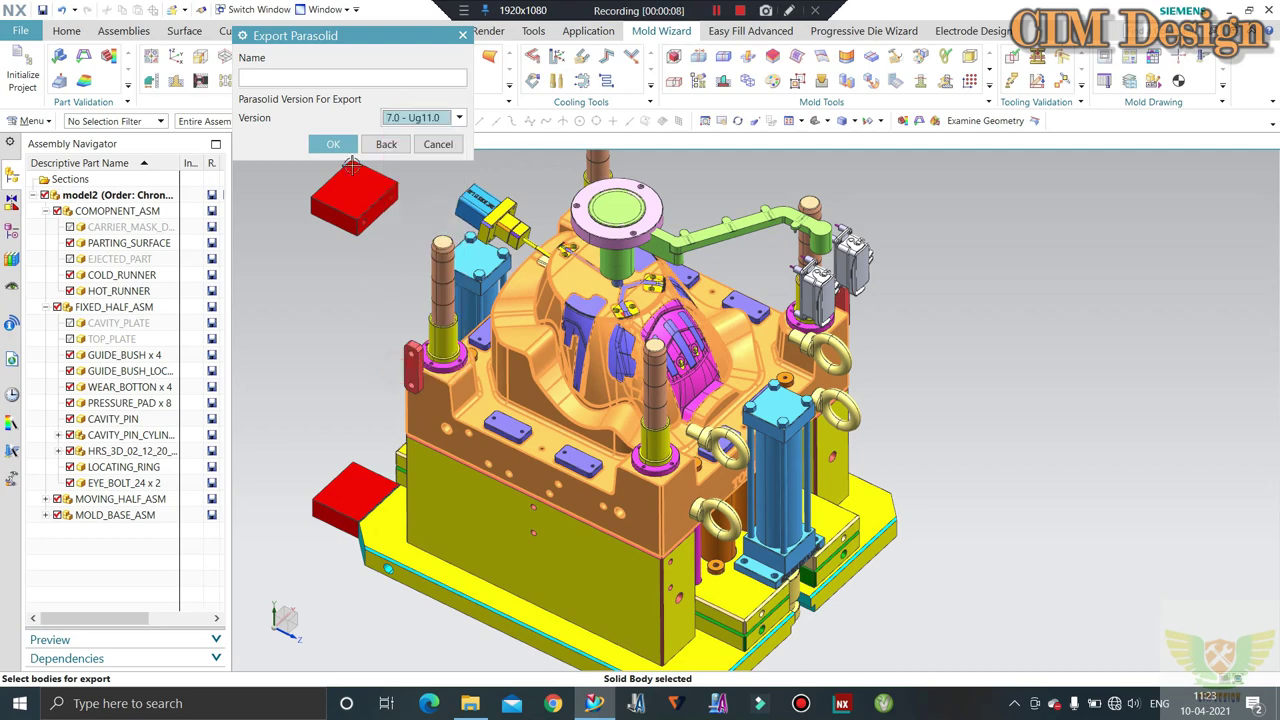
Save the Parasolid file as 'core' on the Desktop
left_click(333, 144)
left_click(437, 290)
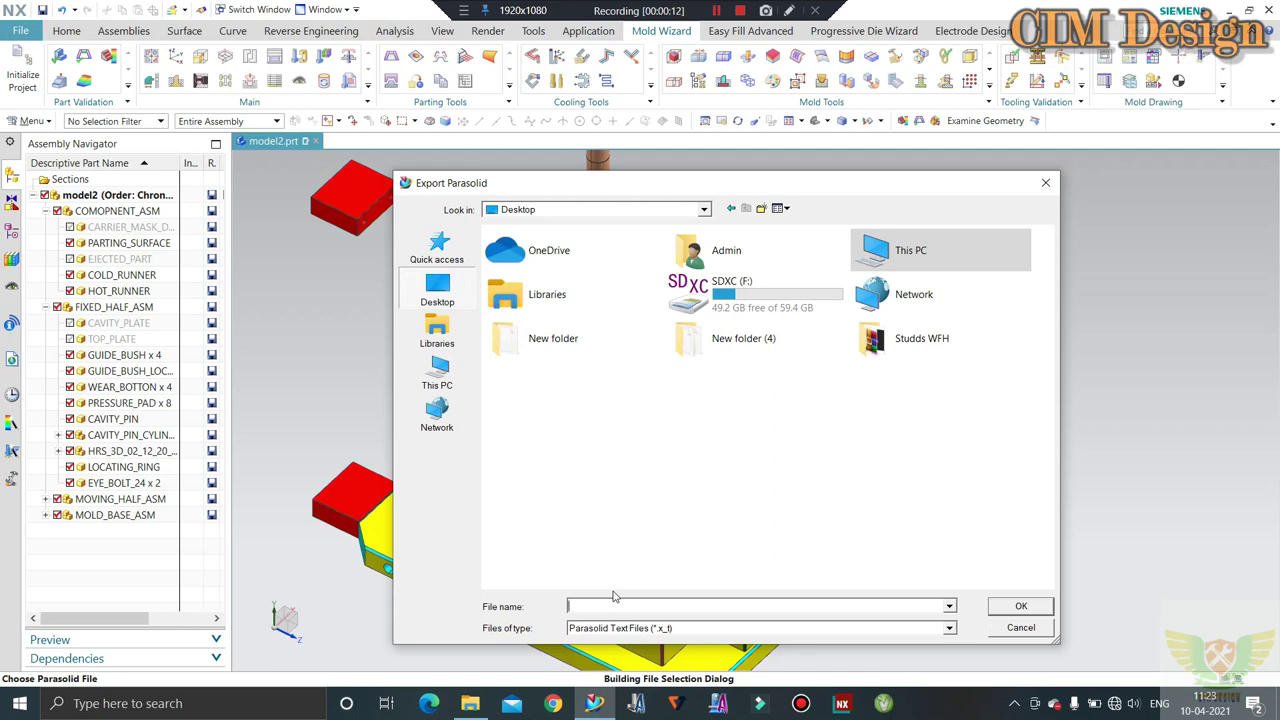
type("core")
left_click(1021, 607)
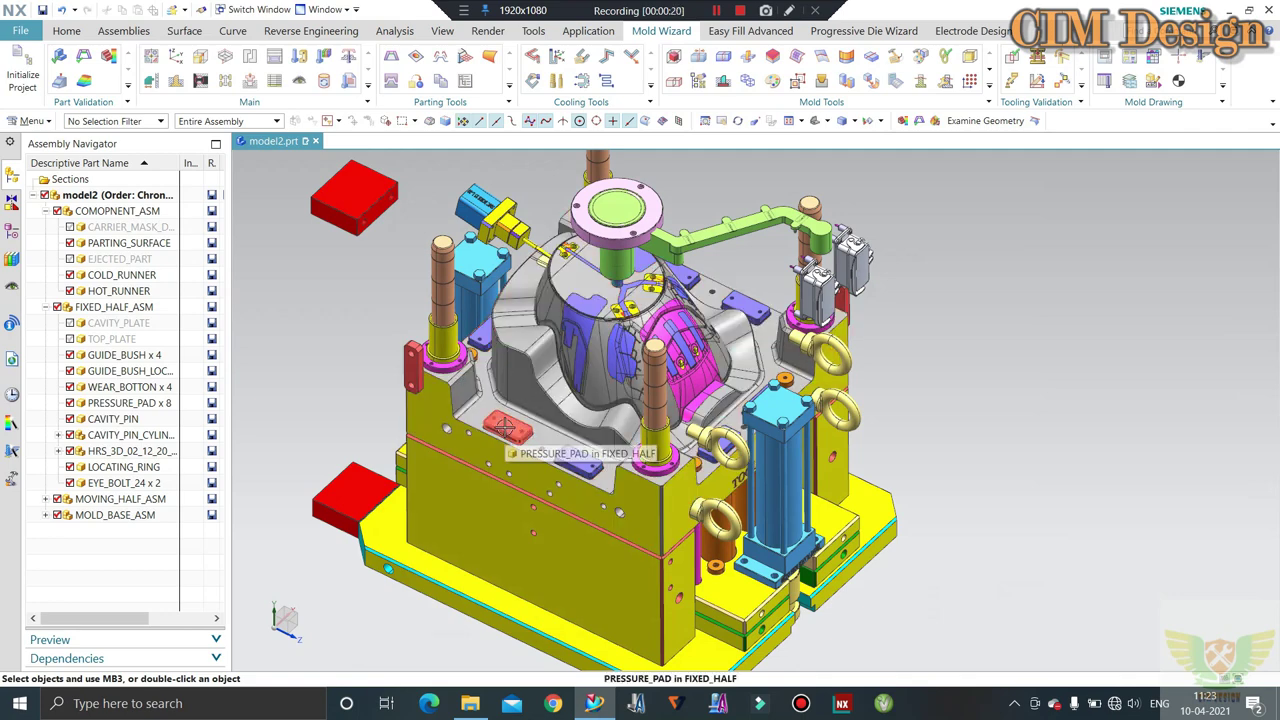
Zoom in and out to inspect the core plate
scroll(745, 393, "up", 2)
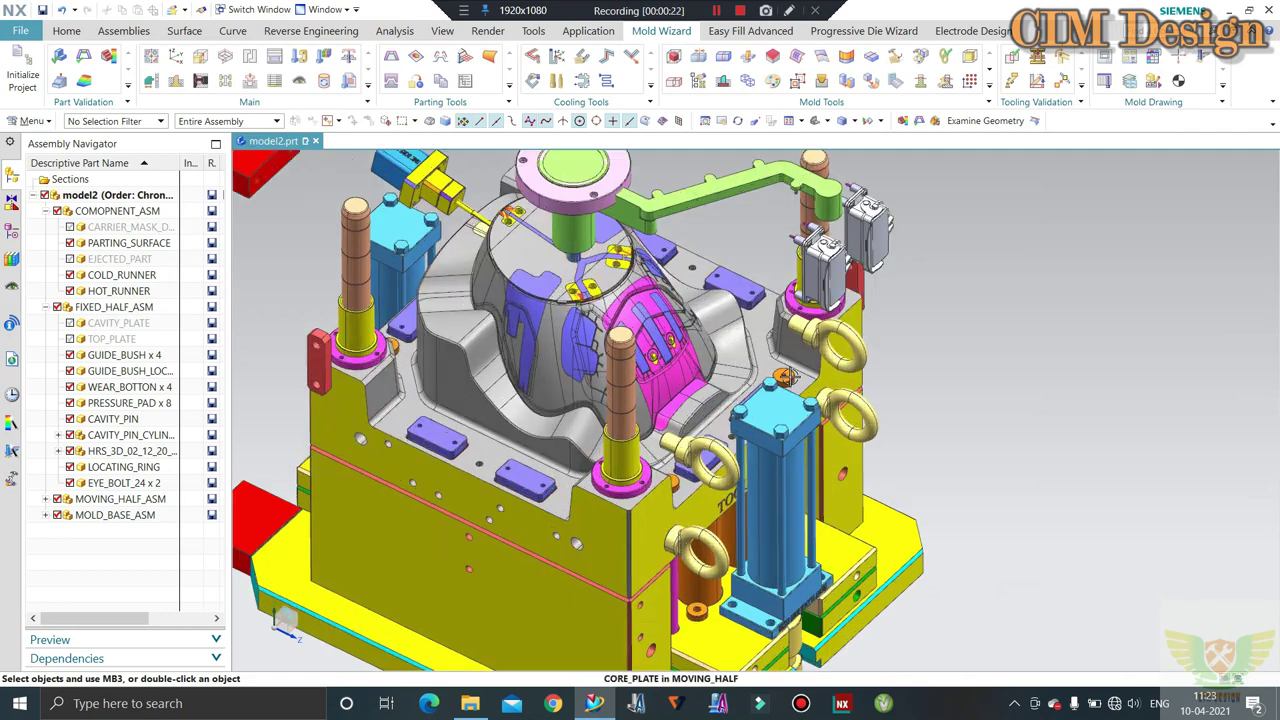
scroll(760, 375, "up", 1)
scroll(770, 370, "down", 4)
scroll(770, 362, "up", 2)
scroll(768, 360, "up", 1)
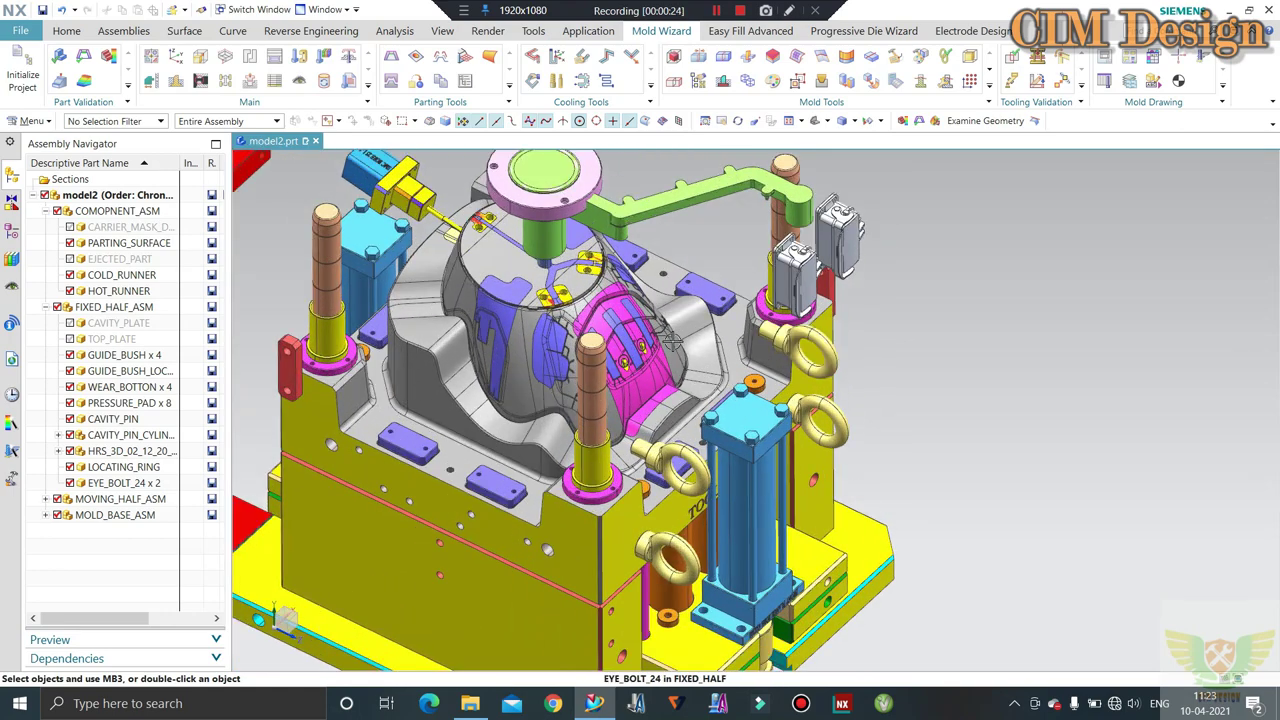
scroll(673, 342, "up", 1)
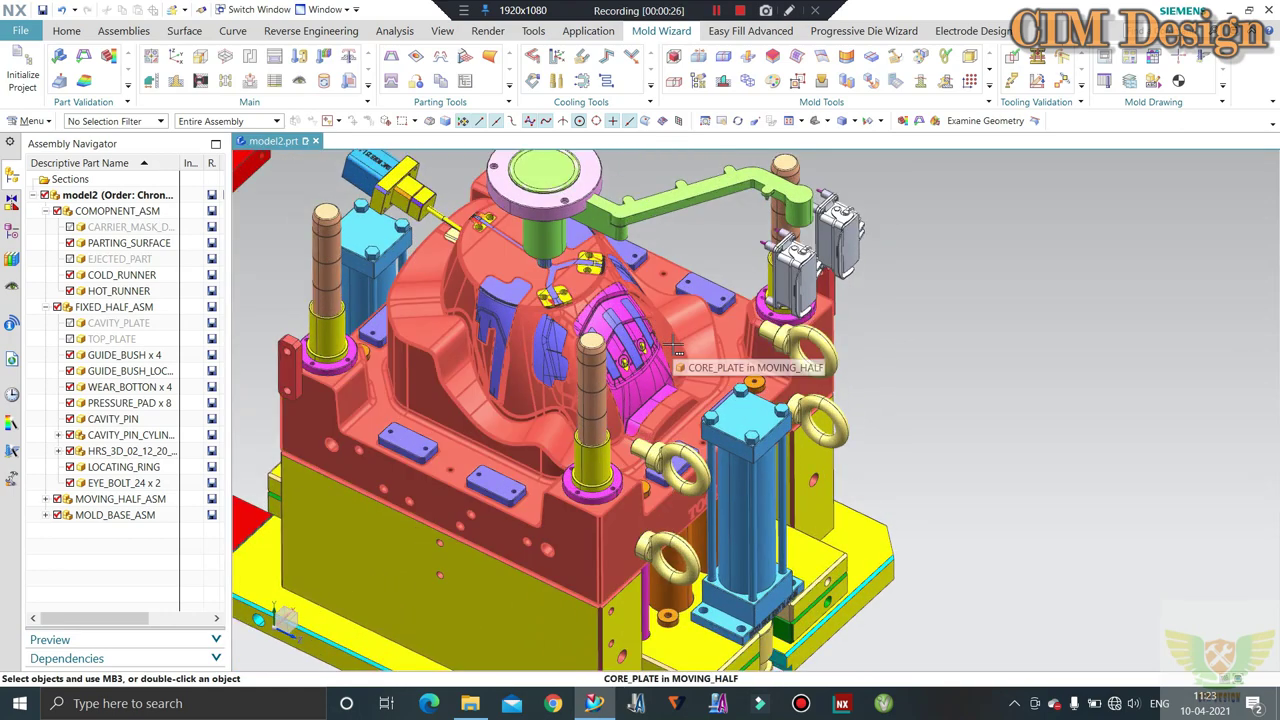
scroll(680, 354, "down", 1)
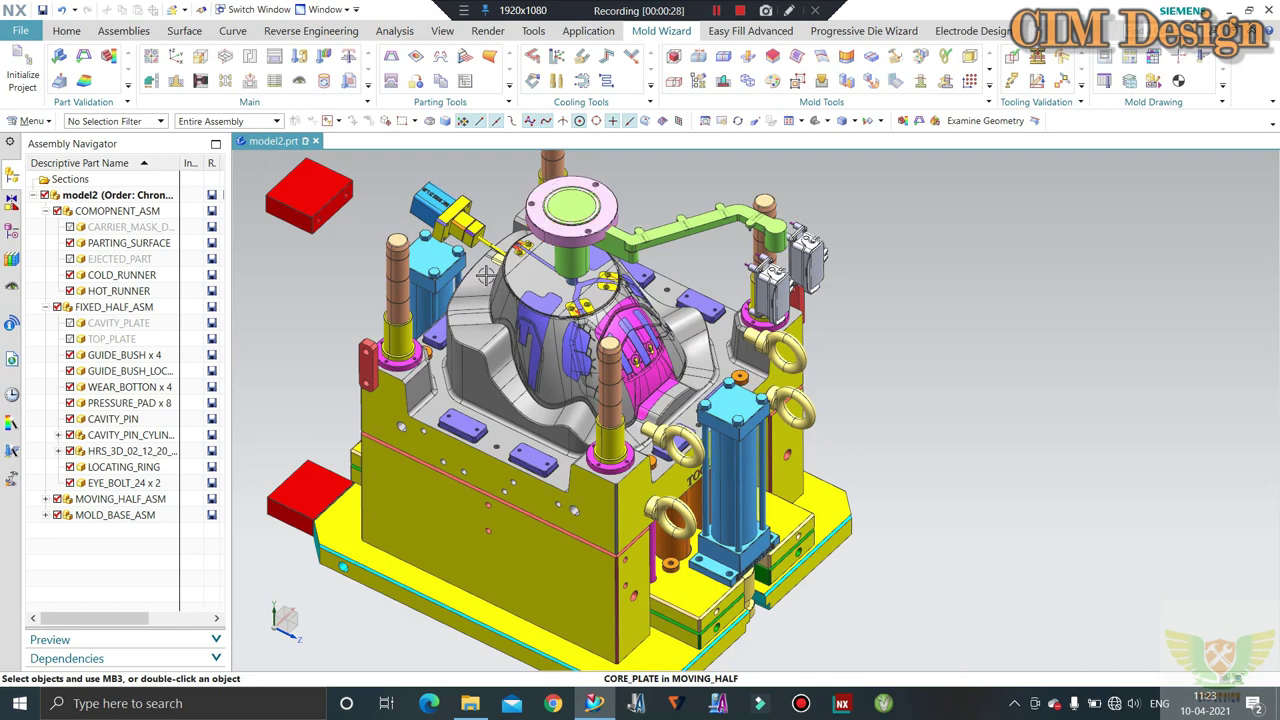
scroll(688, 320, "down", 1)
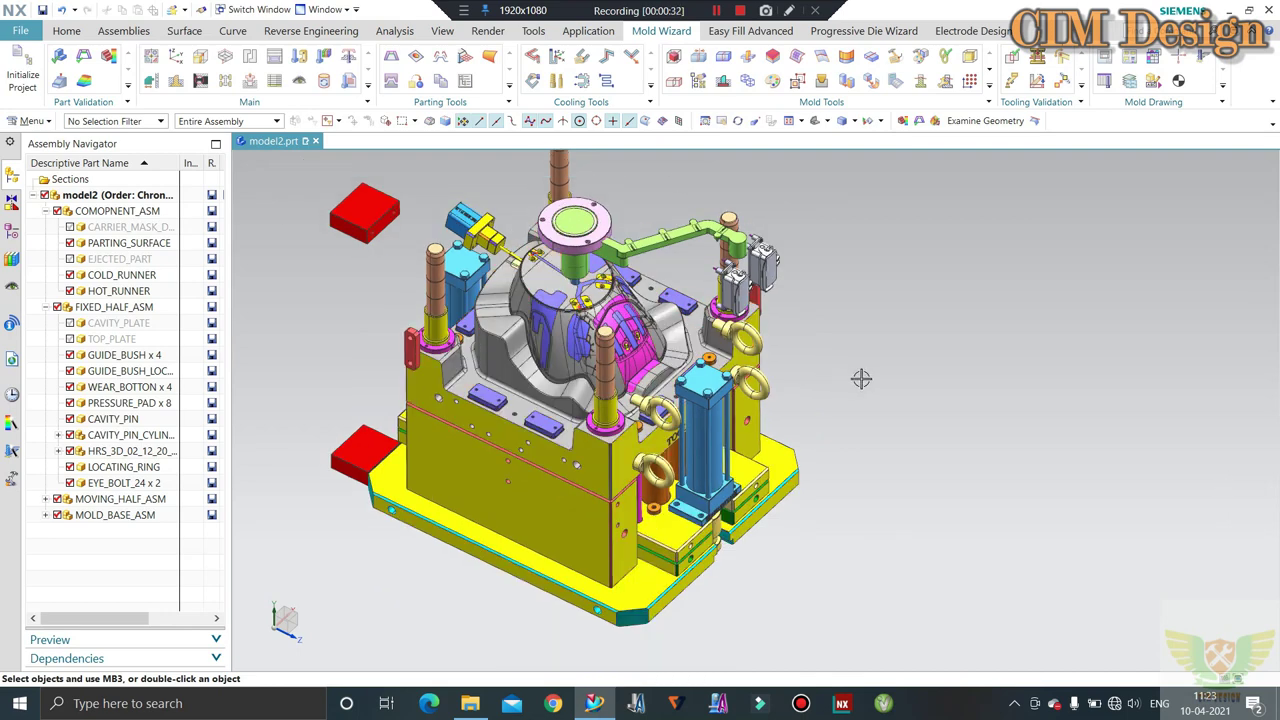
scroll(700, 305, "up", 1)
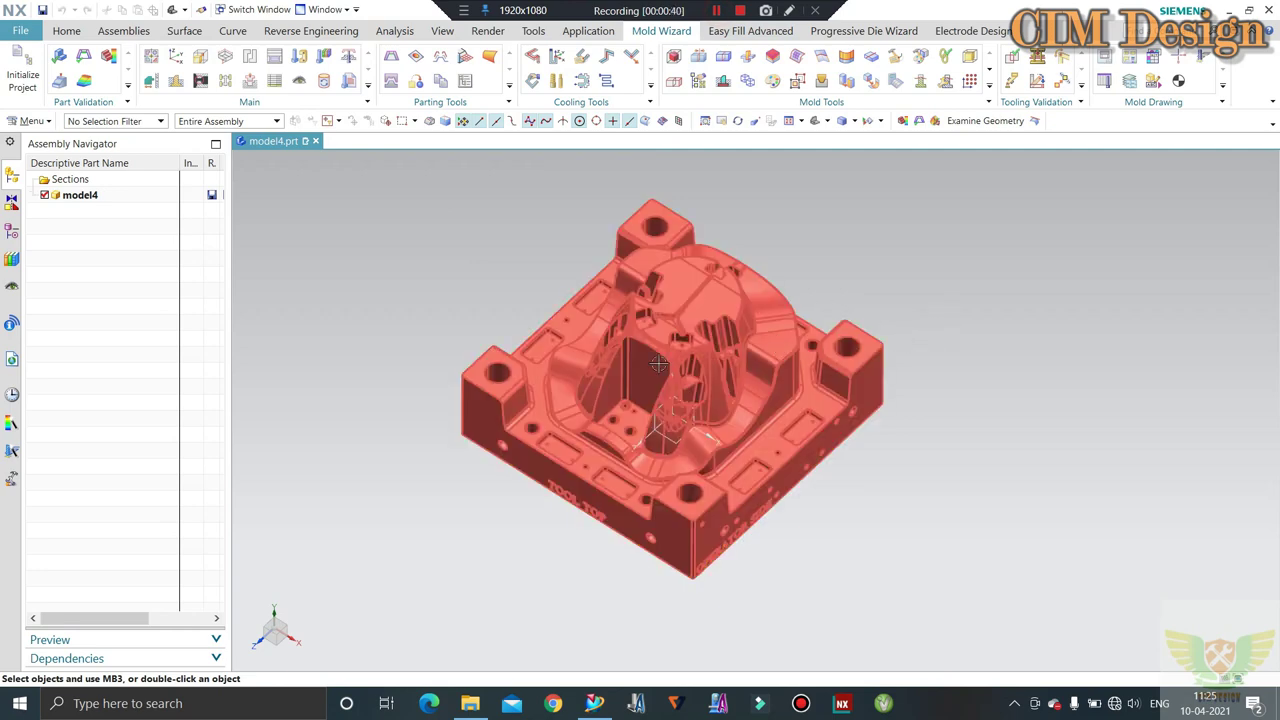
middle_click_drag(659, 364, 670, 426)
scroll(670, 427, "up", 3)
scroll(671, 428, "down", 3)
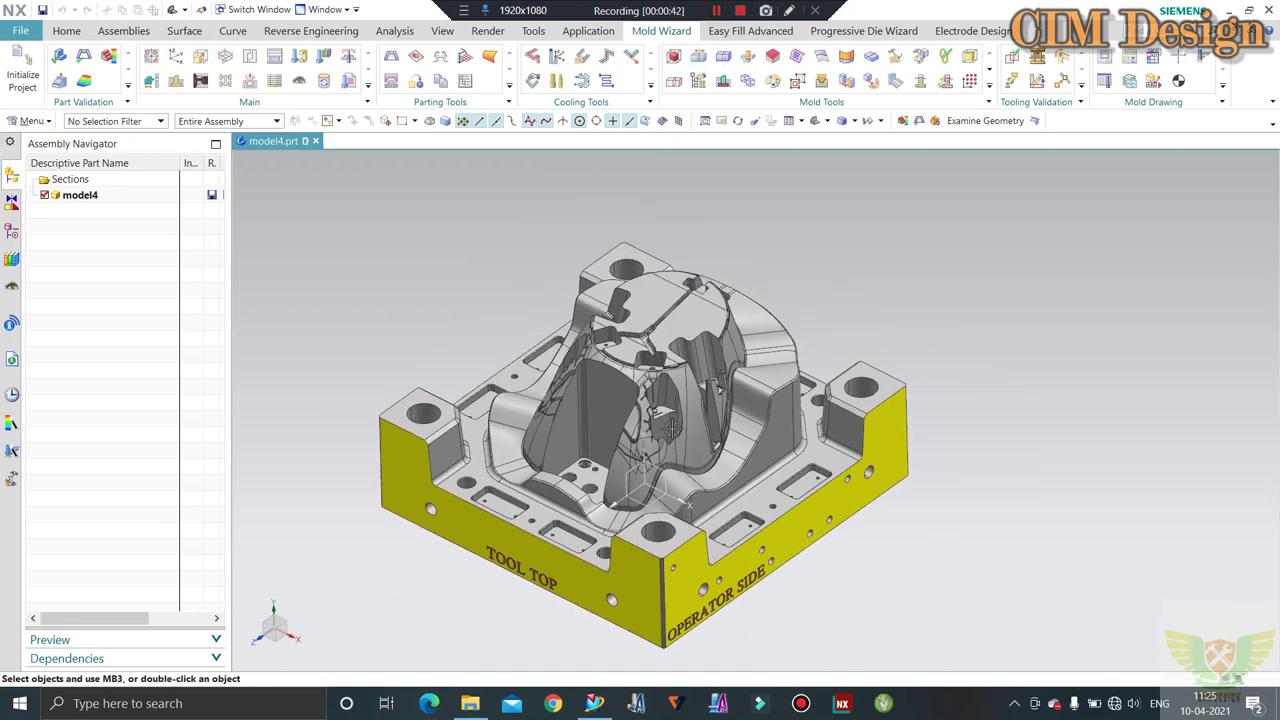
scroll(640, 488, "down", 3)
scroll(500, 280, "up", 3)
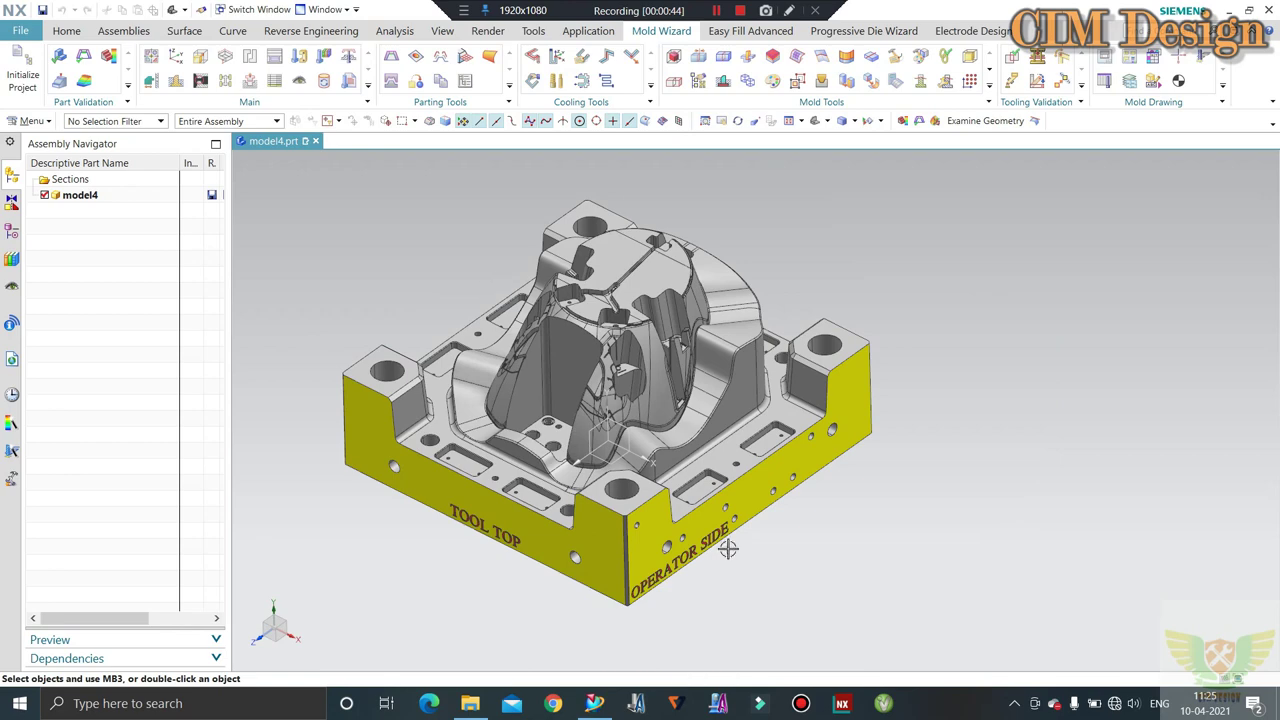
scroll(702, 398, "down", 3)
scroll(702, 398, "up", 2)
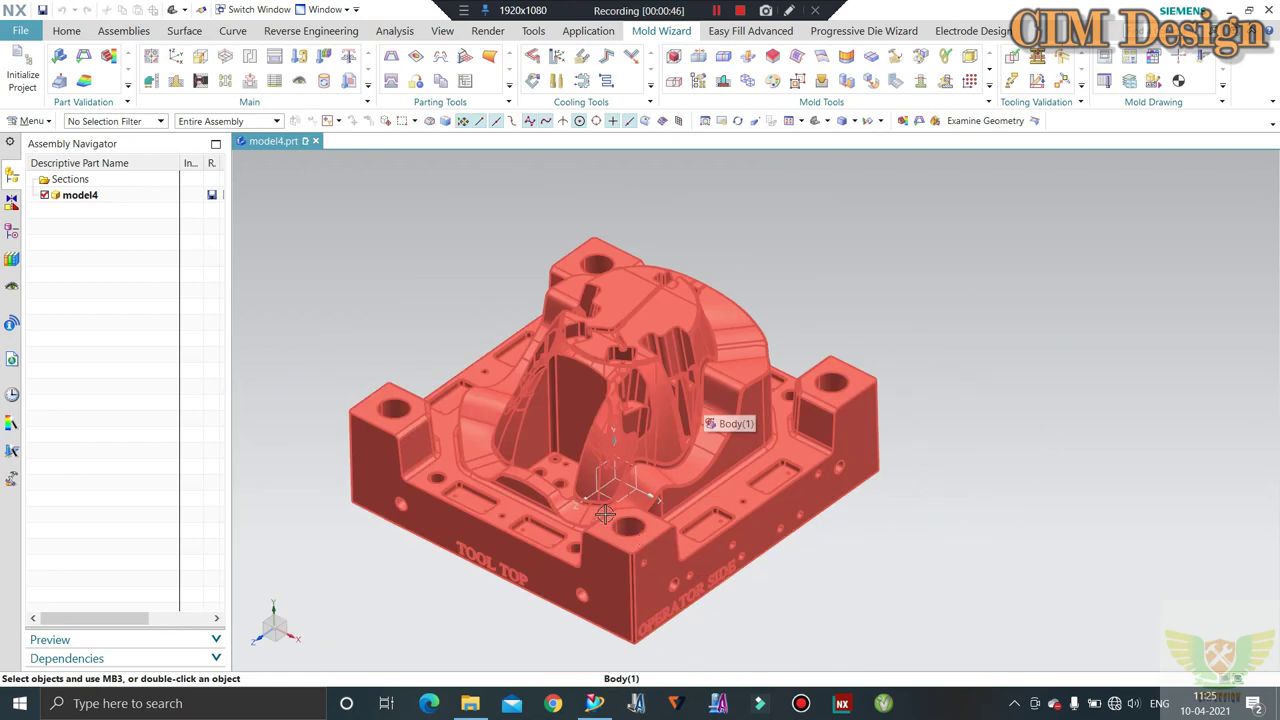
scroll(889, 370, "up", 1)
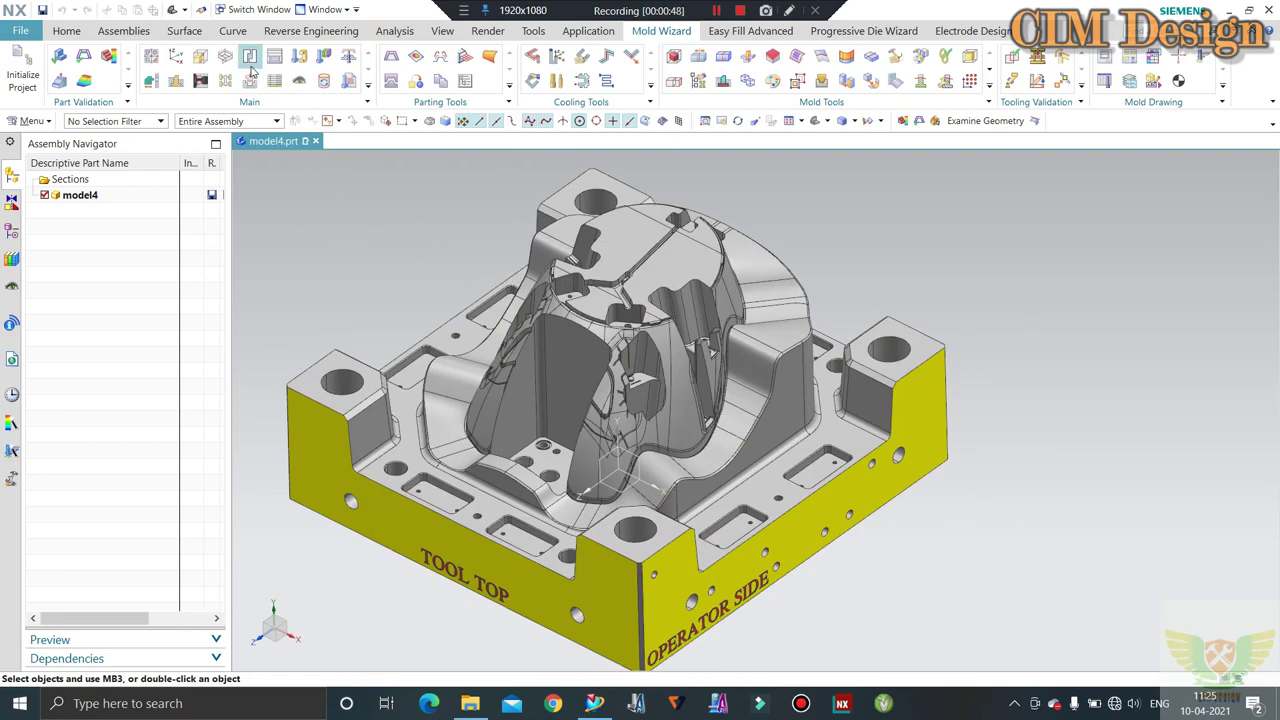
scroll(648, 345, "up", 1)
scroll(815, 242, "down", 1)
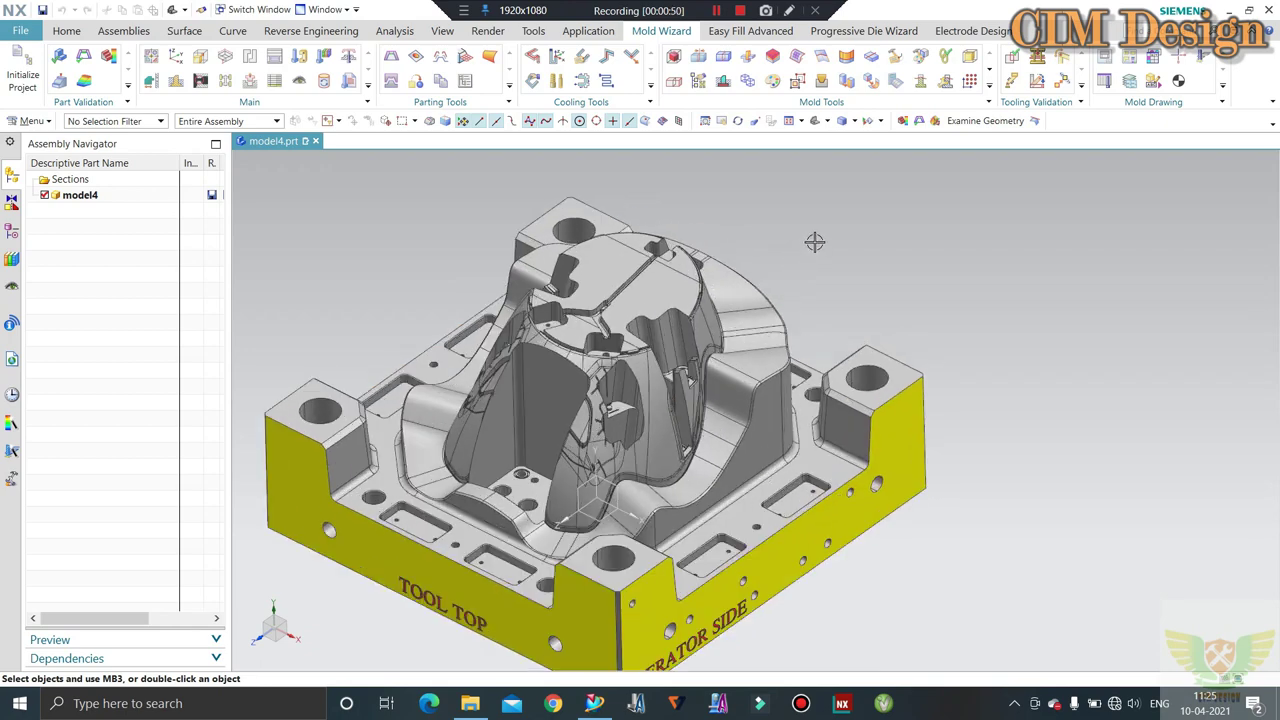
scroll(846, 300, "up", 1)
scroll(863, 212, "down", 1)
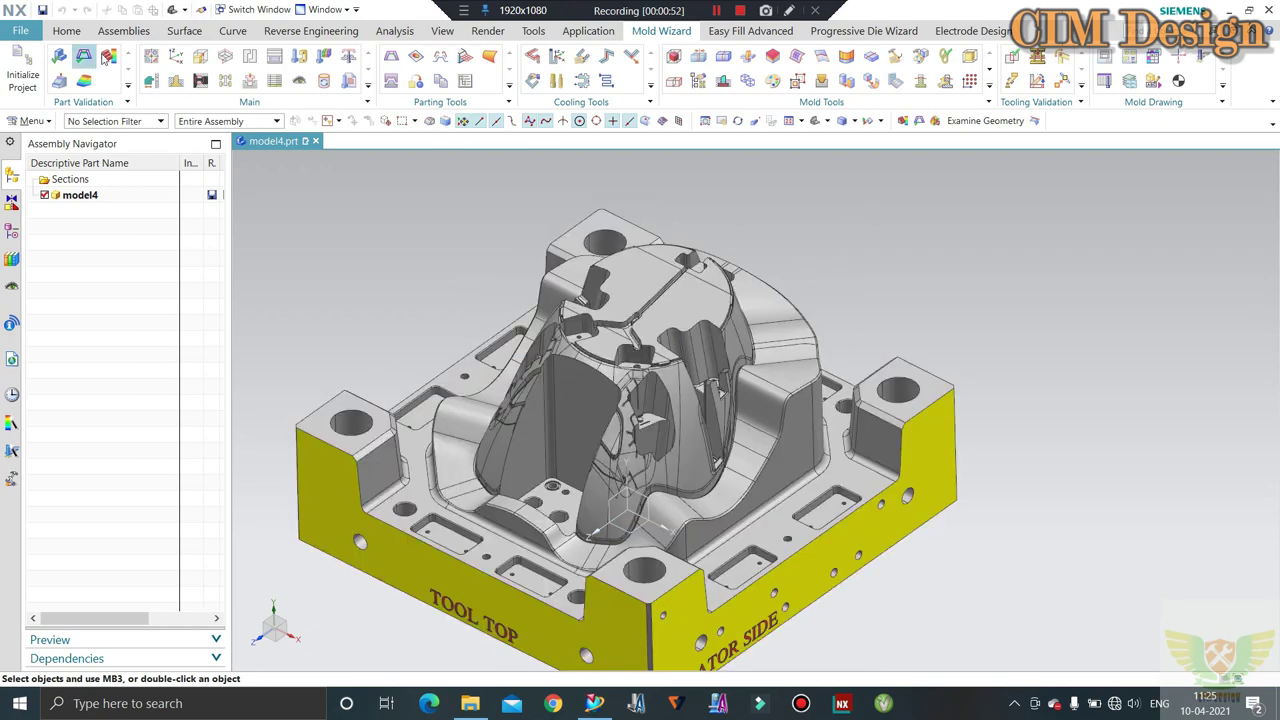
Start a Text feature from the Curve tab and zoom in on the core plate
left_click(232, 31)
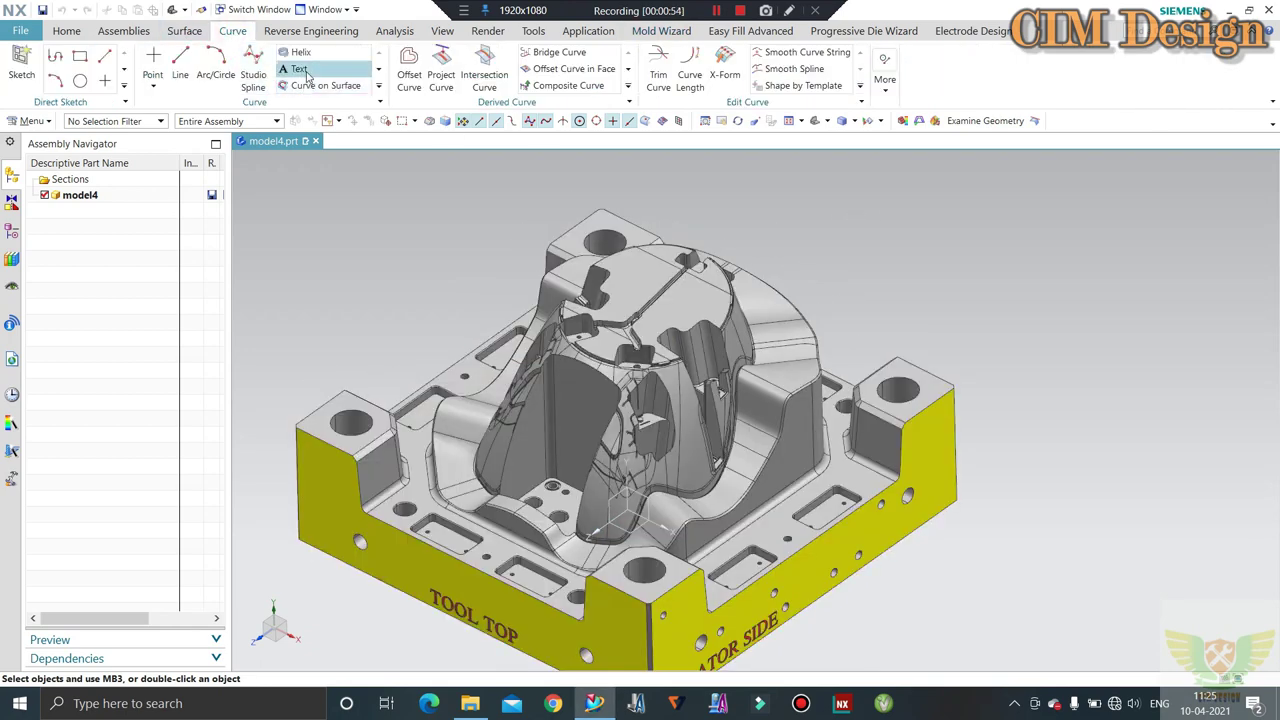
left_click(302, 69)
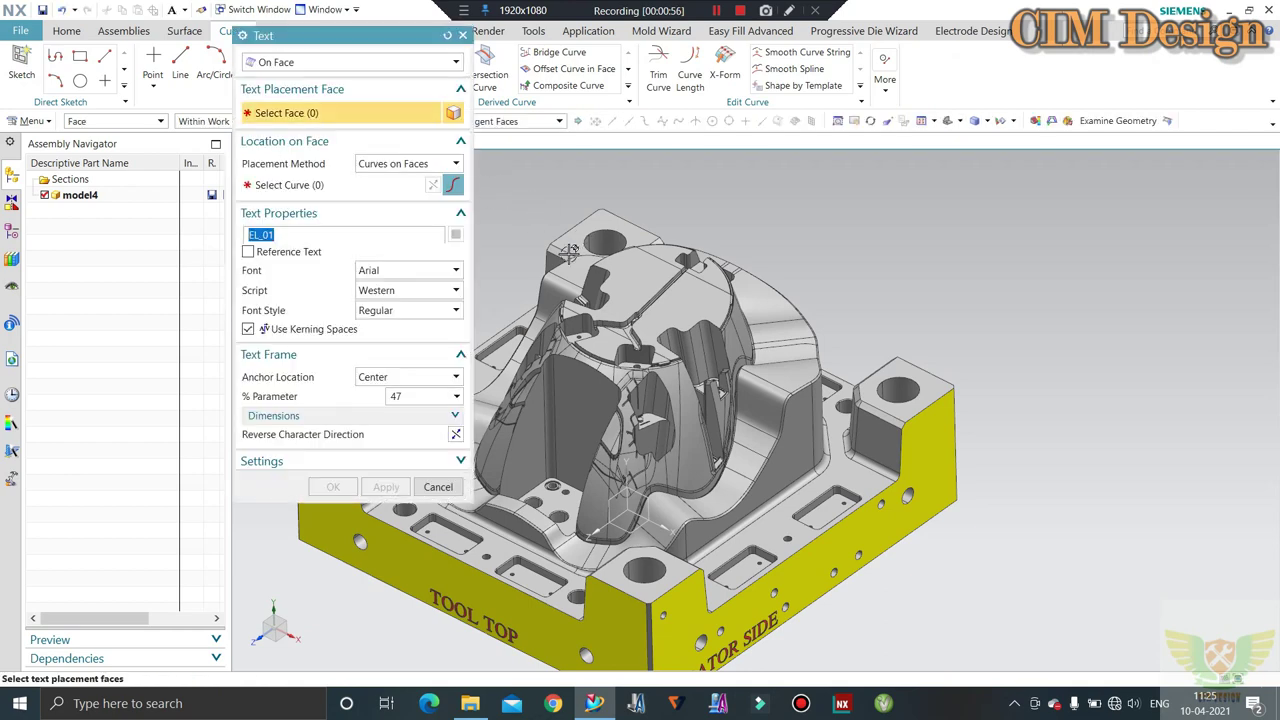
scroll(650, 250, "up", 1)
scroll(750, 275, "up", 2)
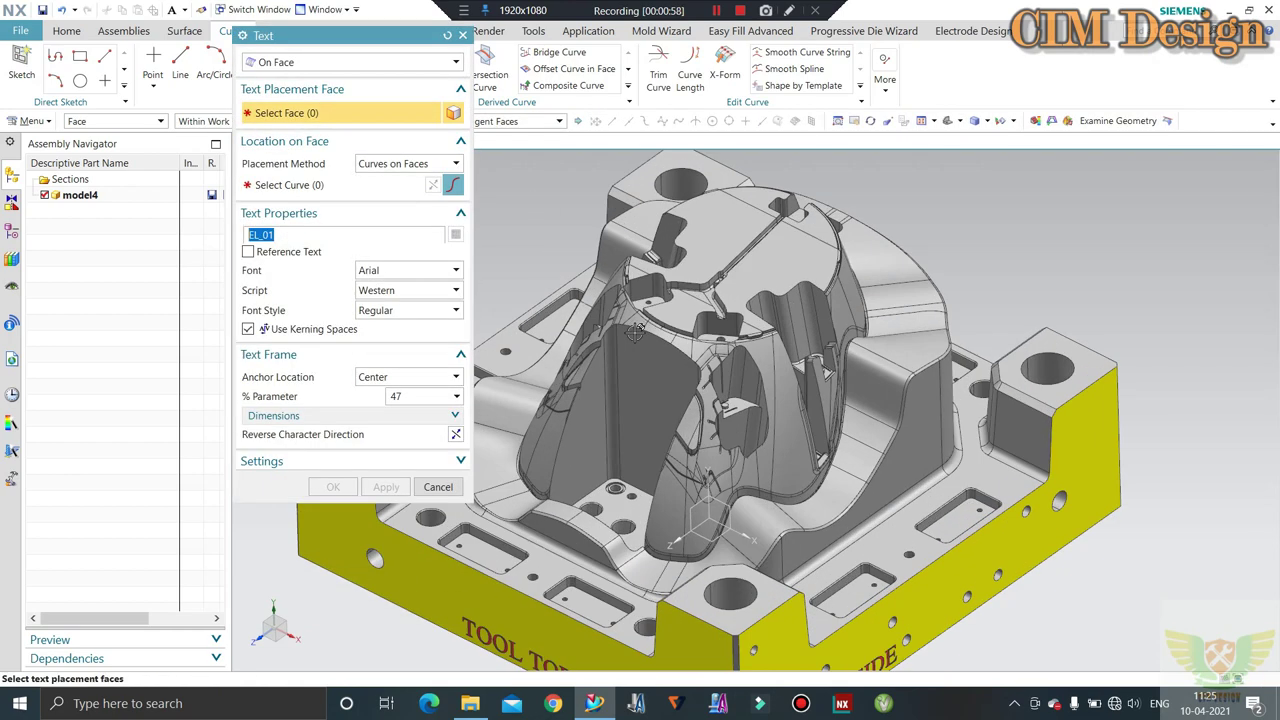
scroll(870, 305, "up", 2)
scroll(985, 333, "up", 2)
scroll(955, 350, "up", 1)
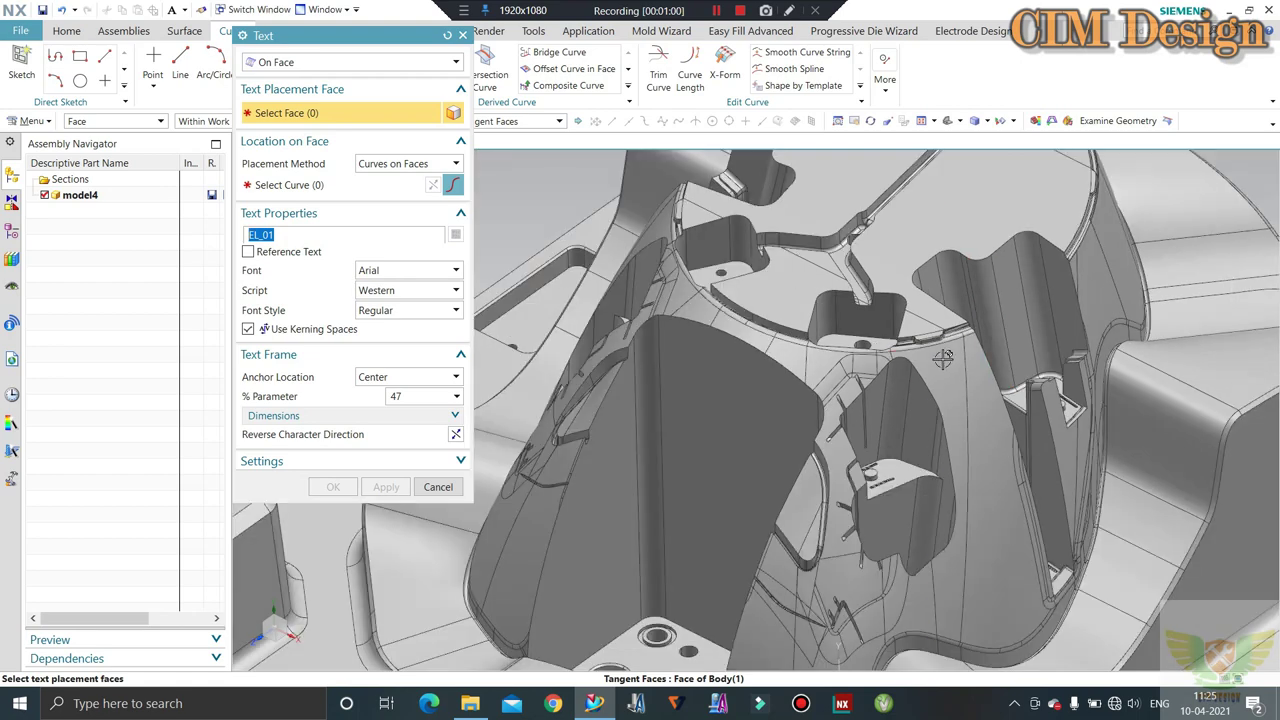
scroll(935, 350, "up", 1)
scroll(915, 345, "up", 1)
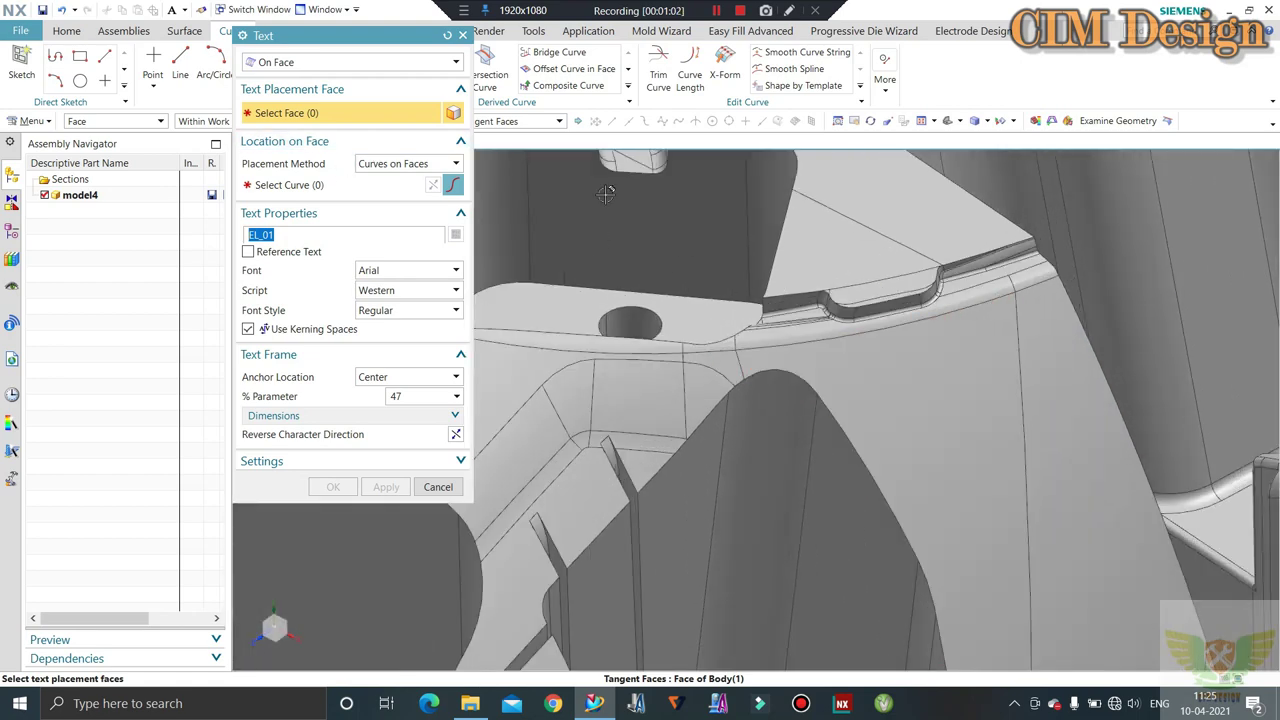
Switch to the Single Face rule and pick one core face for the text
left_click(868, 377)
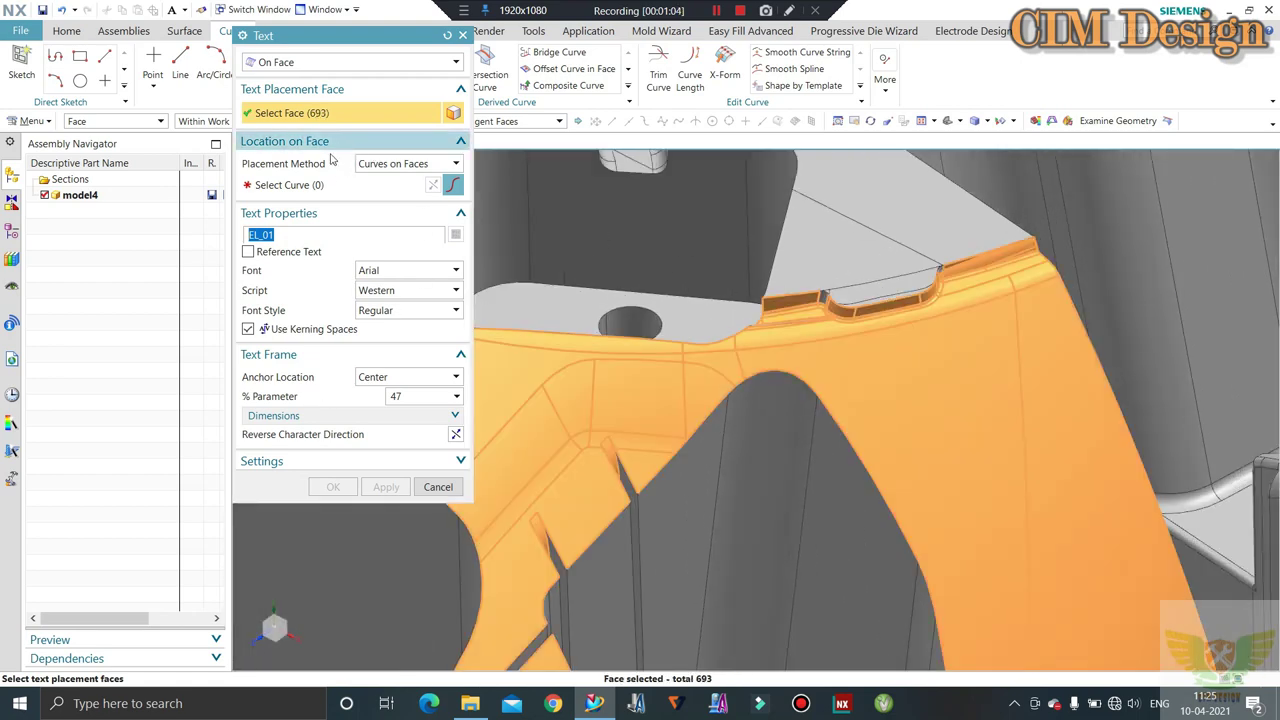
left_click(869, 389, "shift")
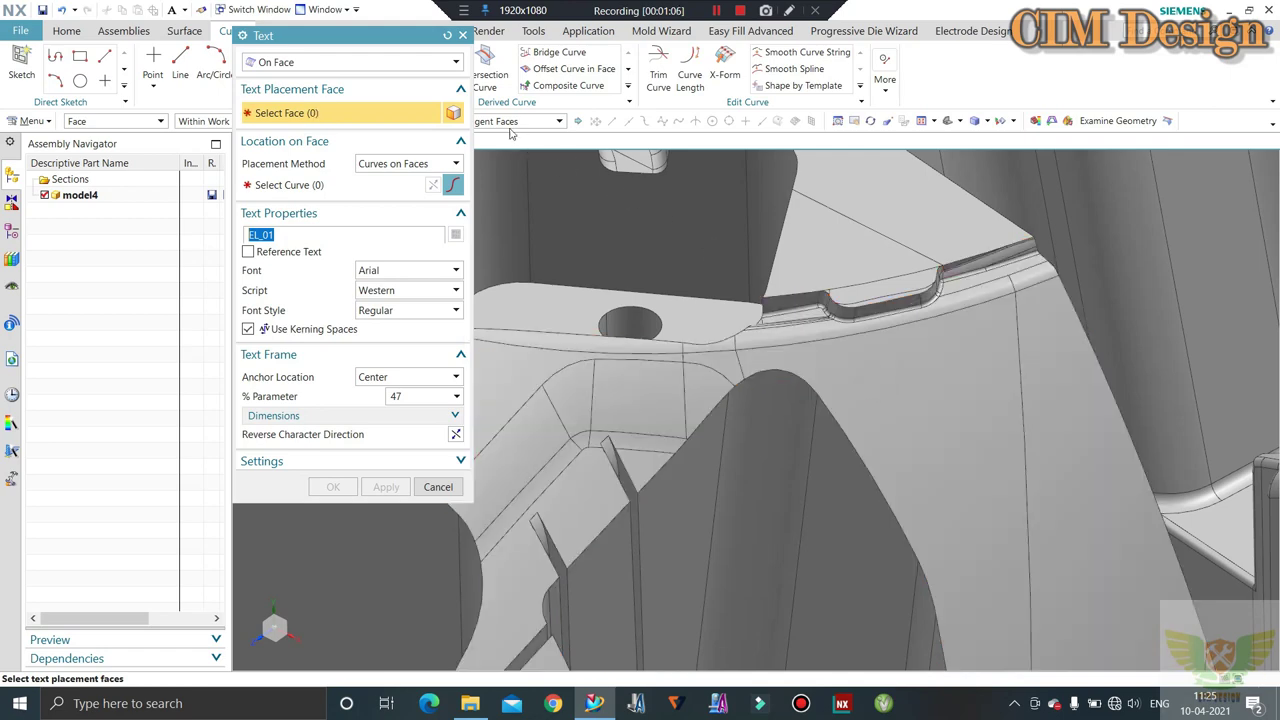
left_click(515, 121)
left_click(500, 134)
left_click(918, 372)
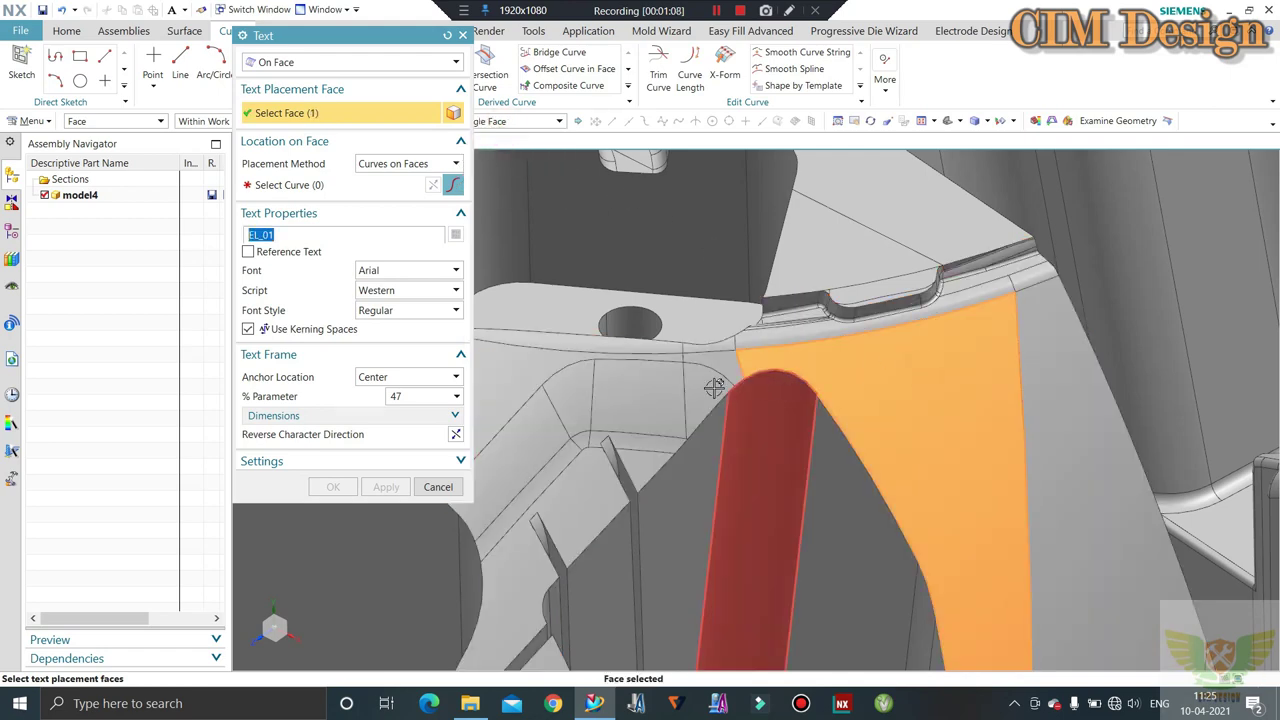
left_click(300, 188)
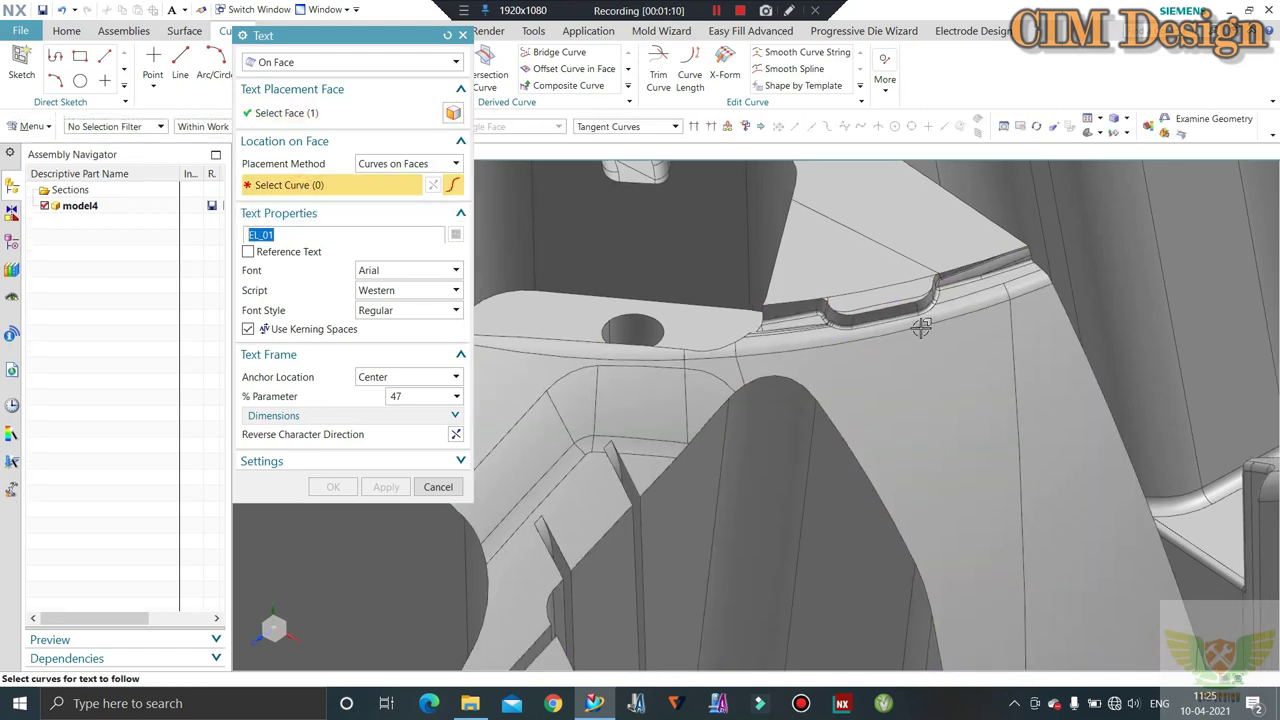
Switch the curve rule to Single Curve and pick one edge for the text to follow
left_click(920, 324)
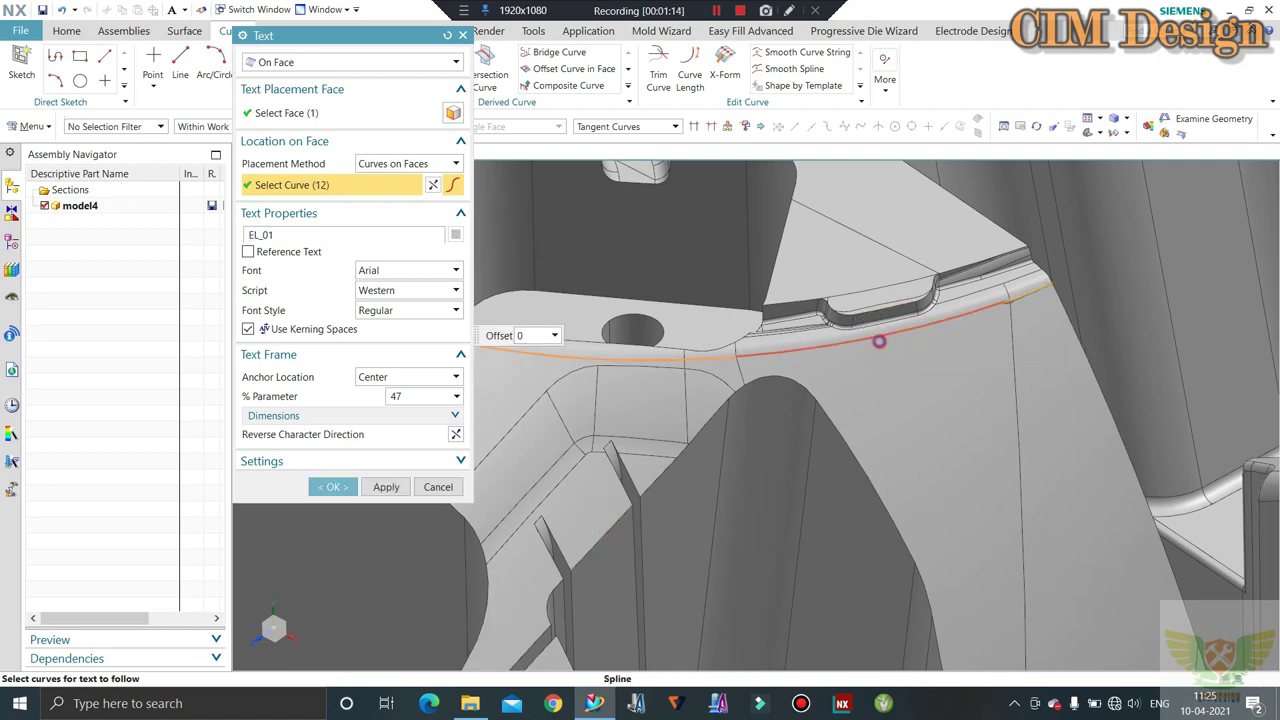
left_click(878, 334, "shift")
left_click(603, 127)
left_click(600, 170)
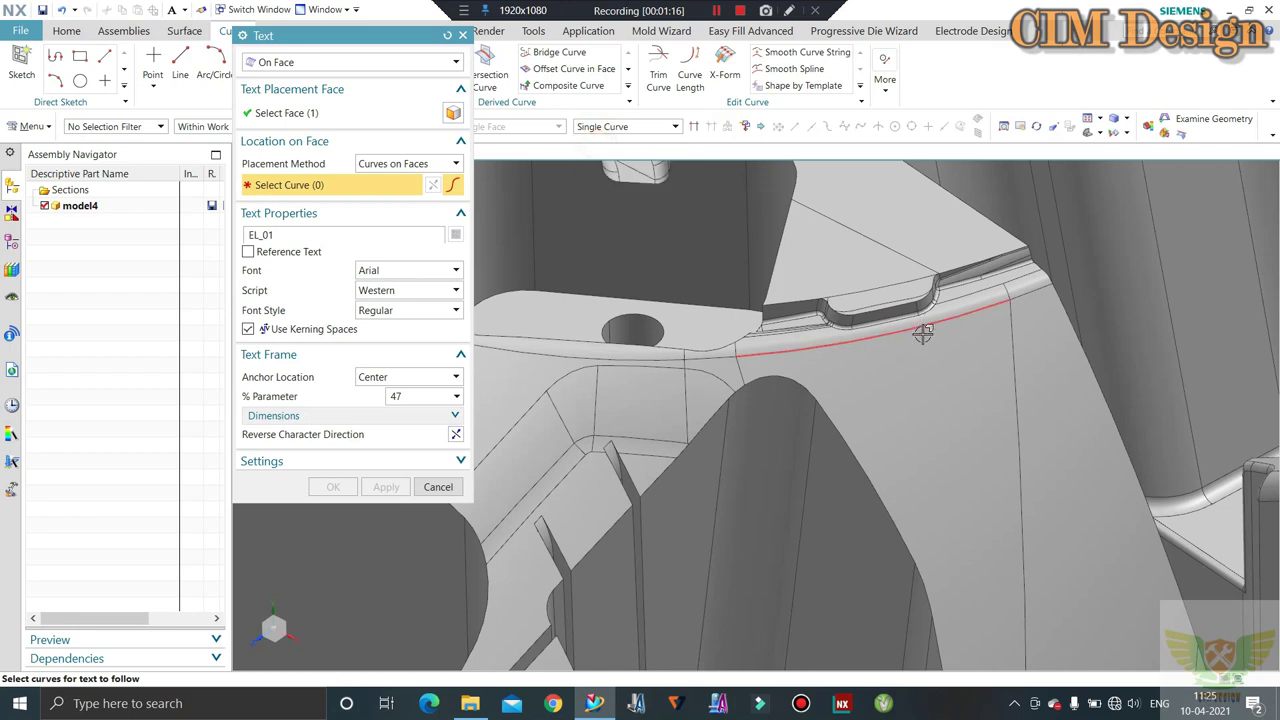
left_click(916, 330)
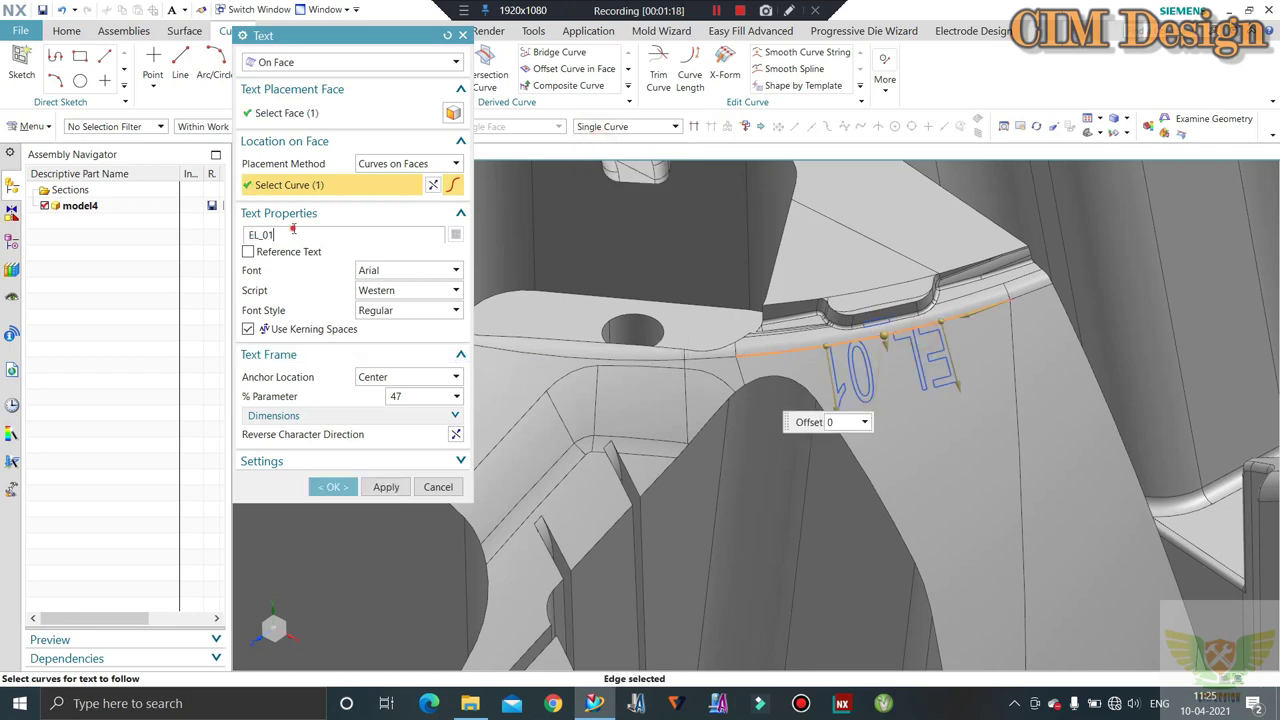
Replace the on-face text with >ABS<
type("a")
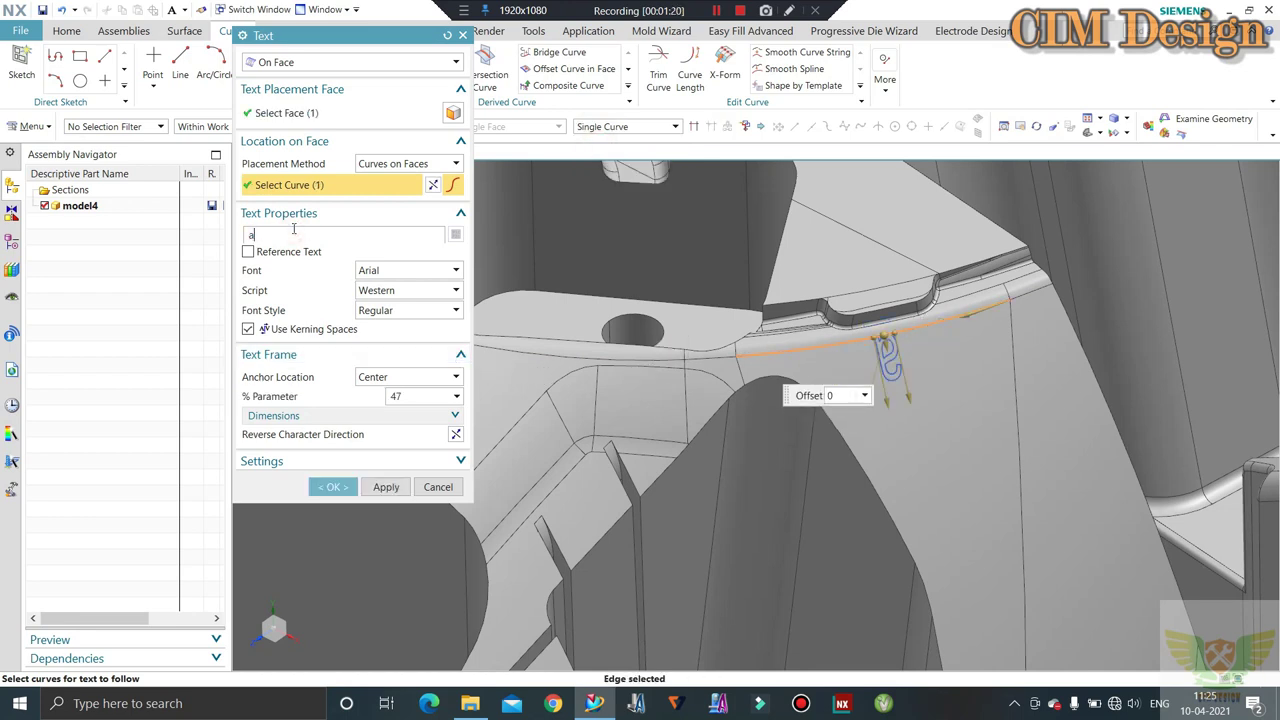
type("bs")
key("BackSpace")
key("BackSpace")
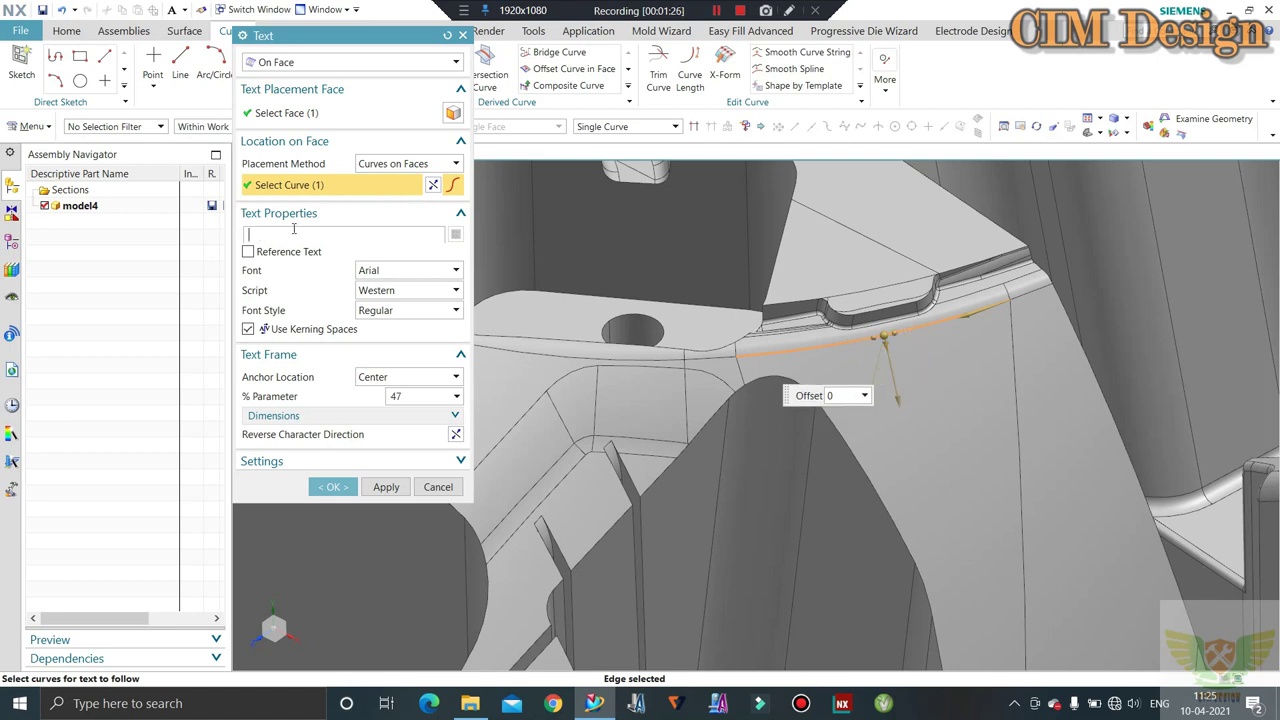
type("v")
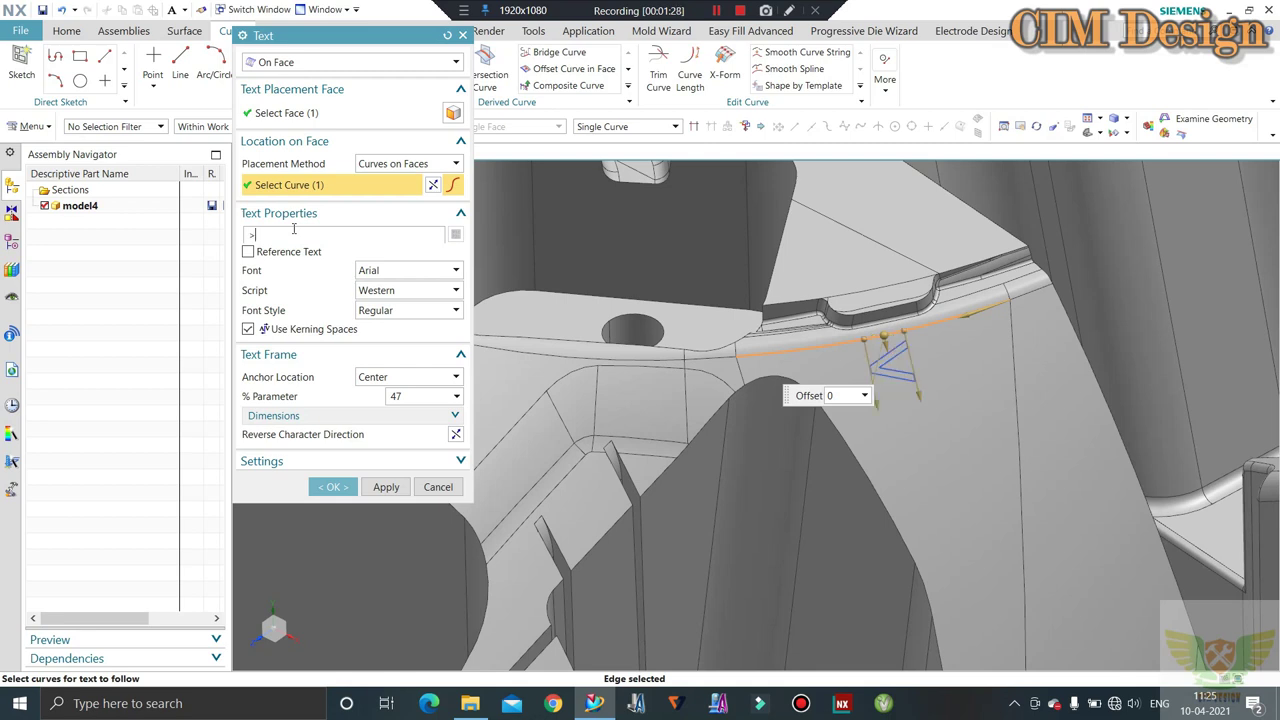
type("ABS")
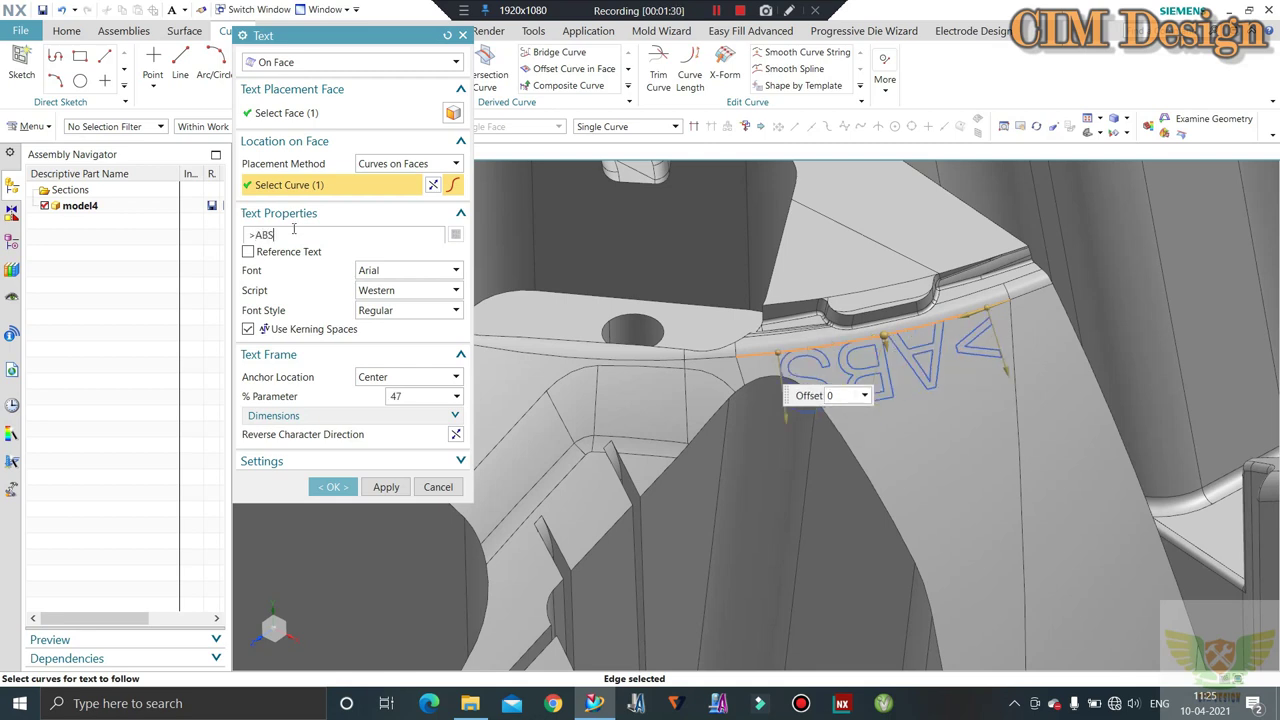
type("<")
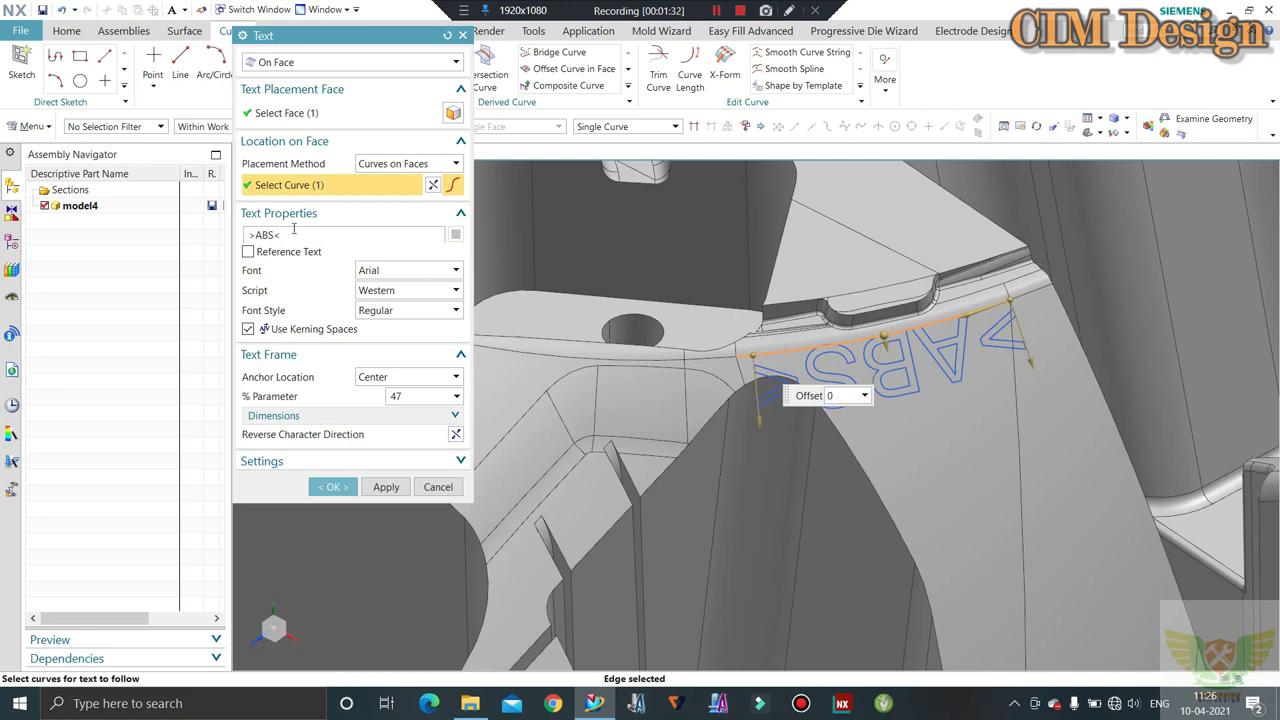
Open the Font list and scroll down toward the Modern font
left_click(380, 280)
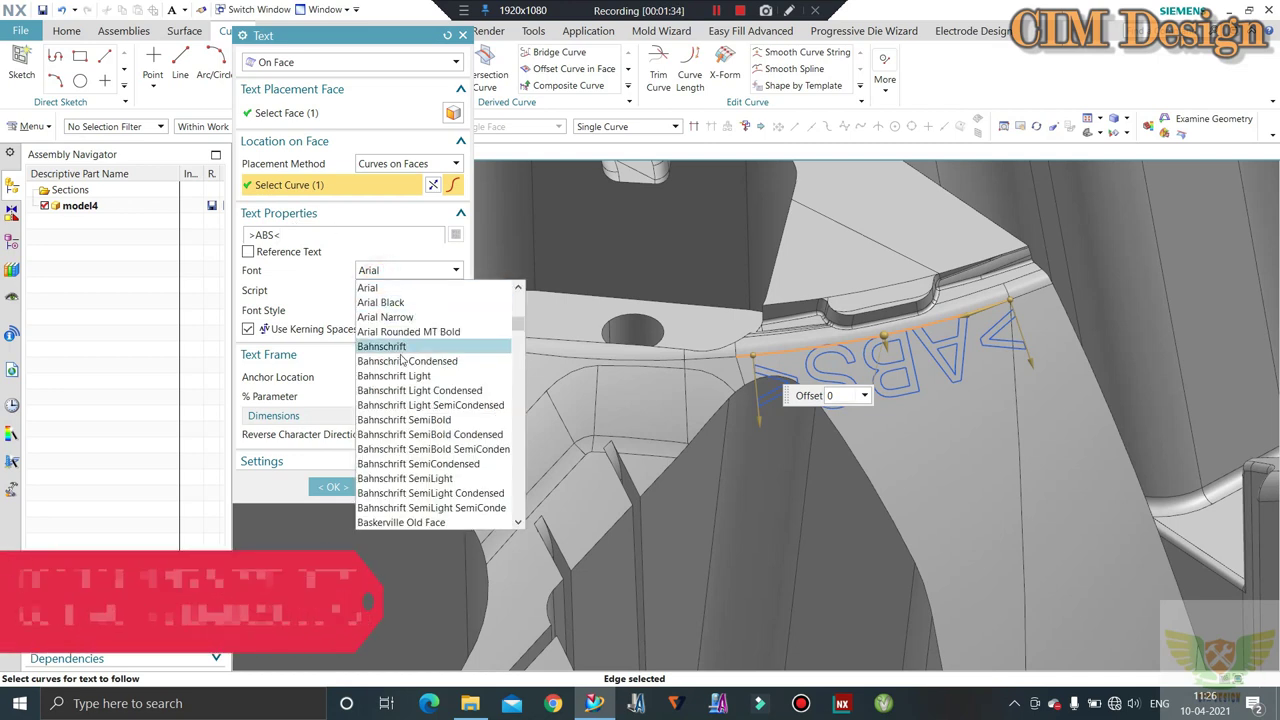
scroll(400, 380, "down", 3)
scroll(401, 383, "down", 1)
scroll(401, 385, "down", 2)
scroll(401, 385, "down", 2)
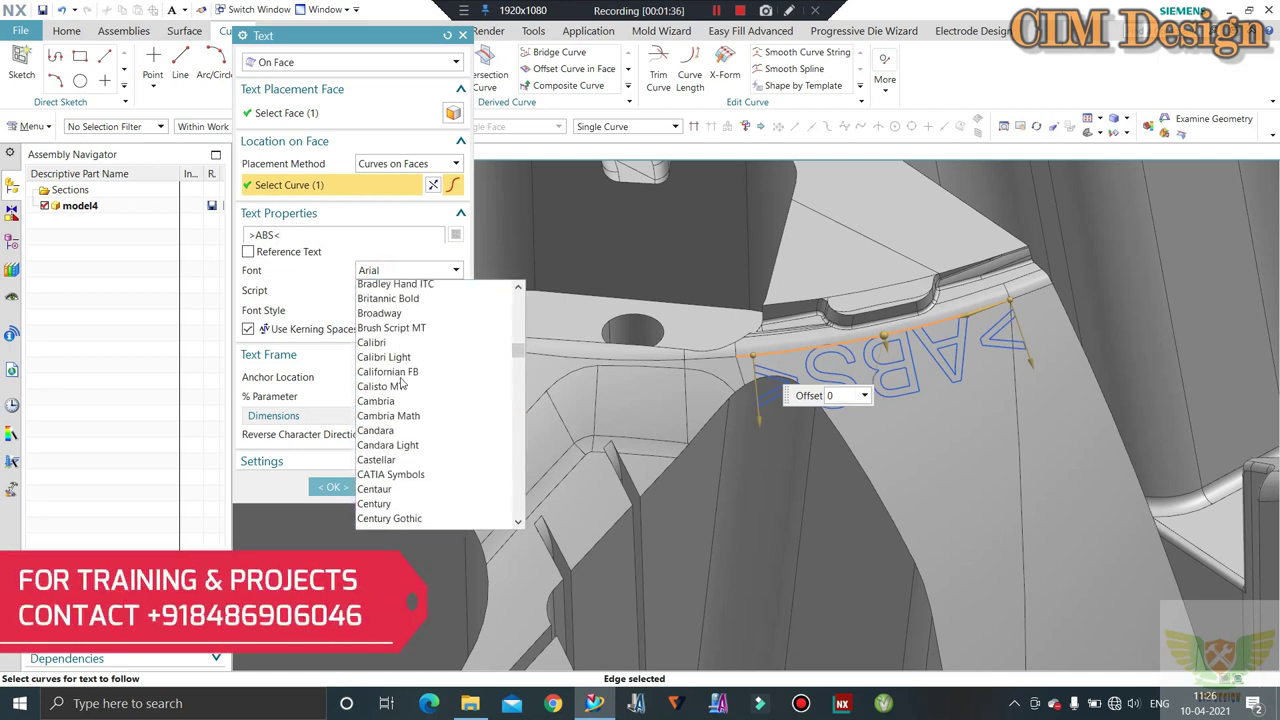
scroll(401, 386, "down", 2)
scroll(400, 387, "down", 3)
scroll(400, 387, "down", 2)
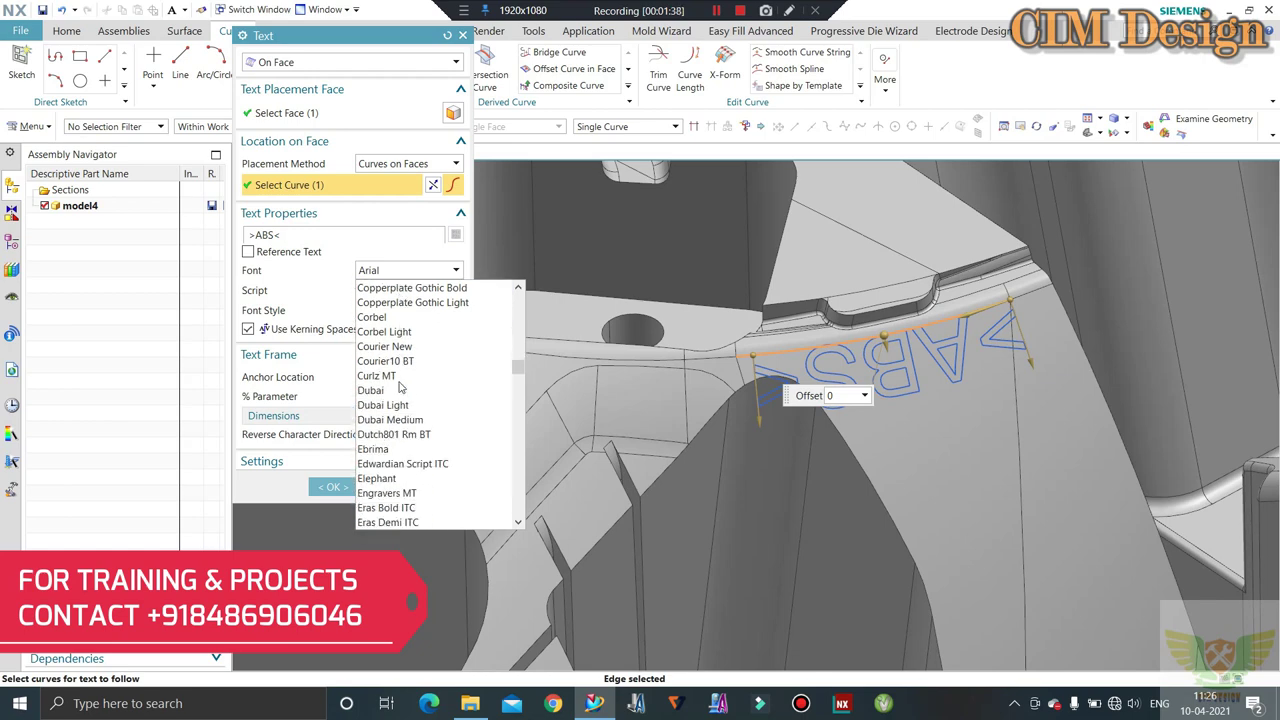
scroll(400, 387, "down", 1)
scroll(400, 387, "down", 2)
scroll(400, 387, "down", 2)
scroll(400, 387, "down", 2)
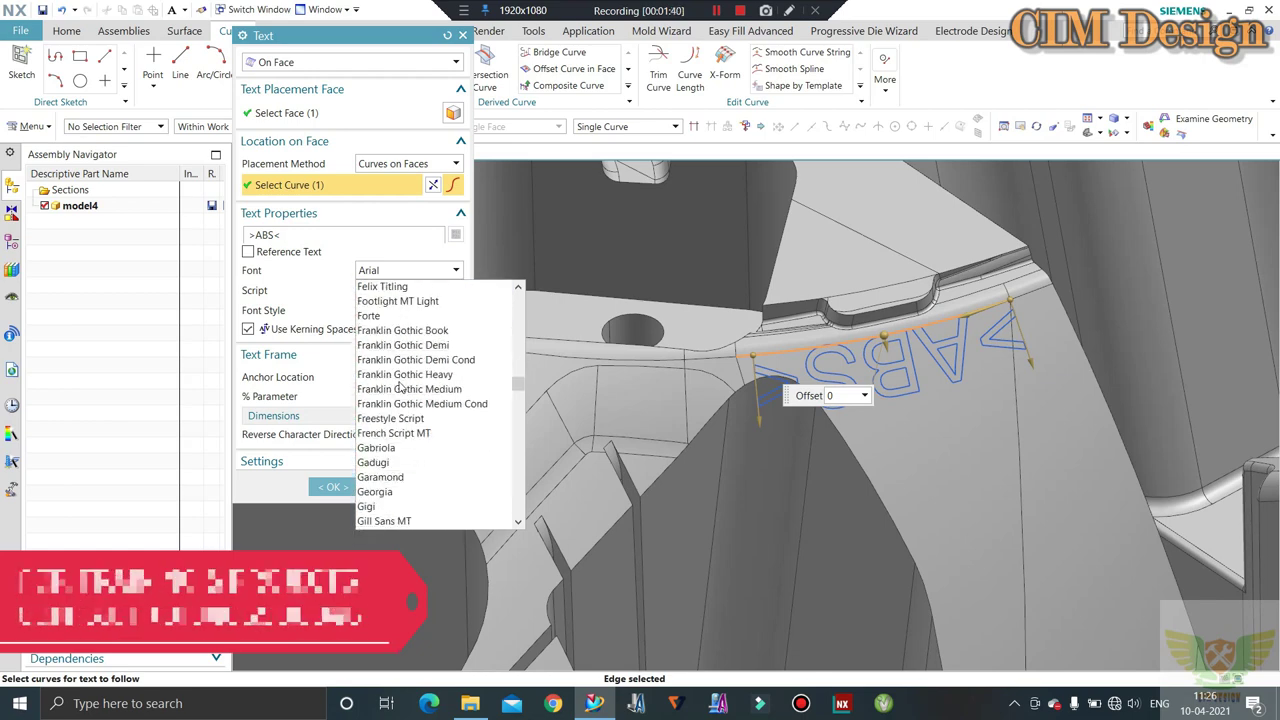
scroll(400, 387, "down", 2)
scroll(400, 387, "down", 1)
scroll(400, 387, "down", 2)
scroll(400, 387, "down", 2)
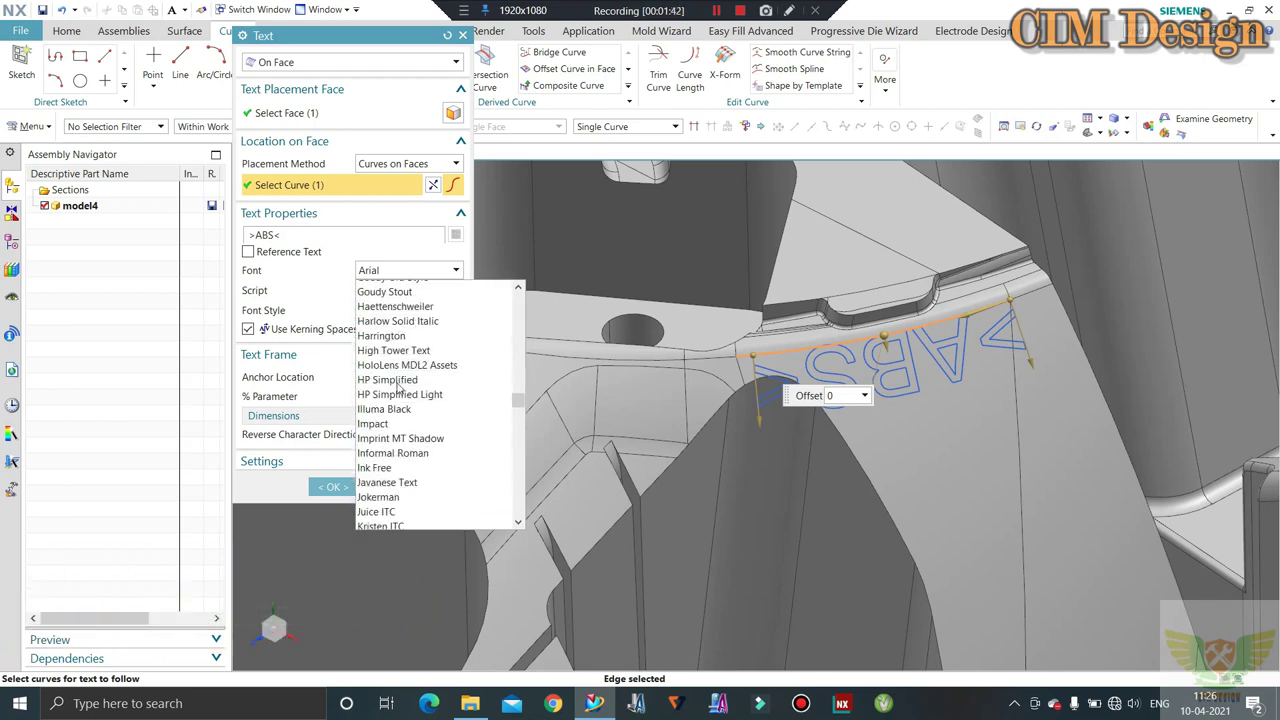
scroll(399, 388, "down", 1)
scroll(398, 390, "down", 2)
scroll(398, 389, "down", 2)
scroll(398, 389, "down", 2)
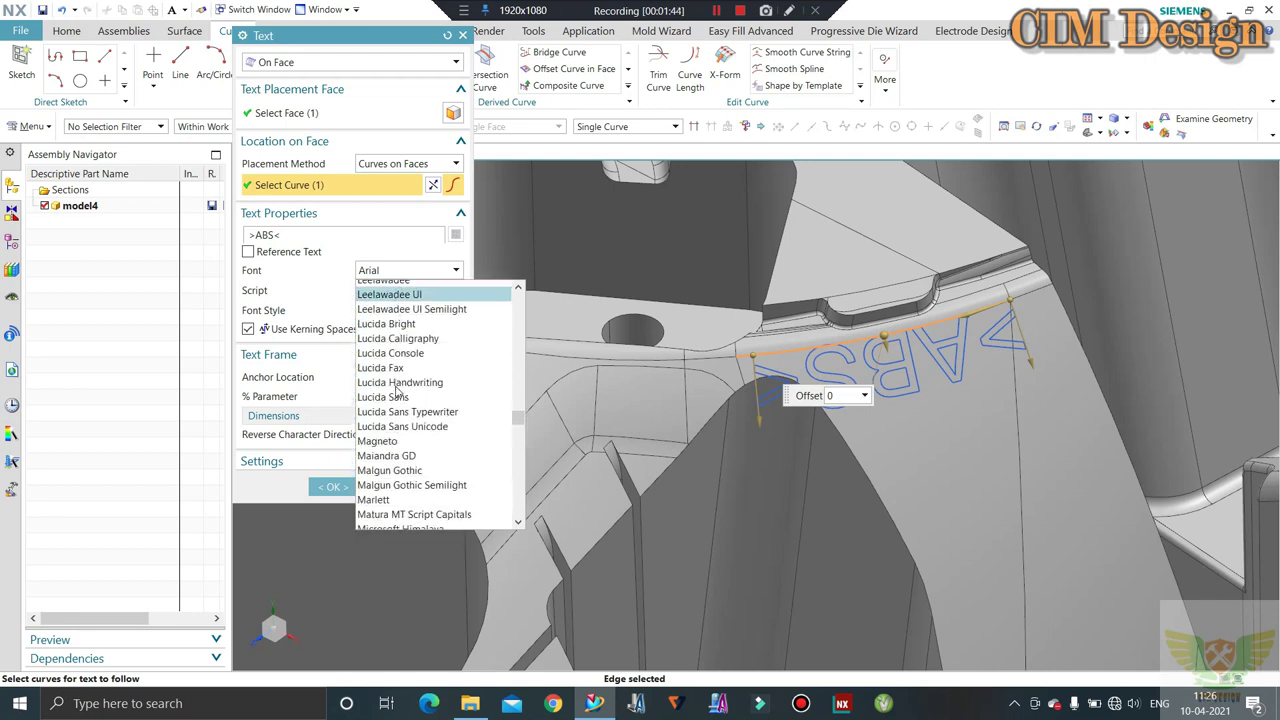
scroll(398, 389, "down", 1)
scroll(396, 365, "down", 2)
scroll(398, 375, "down", 2)
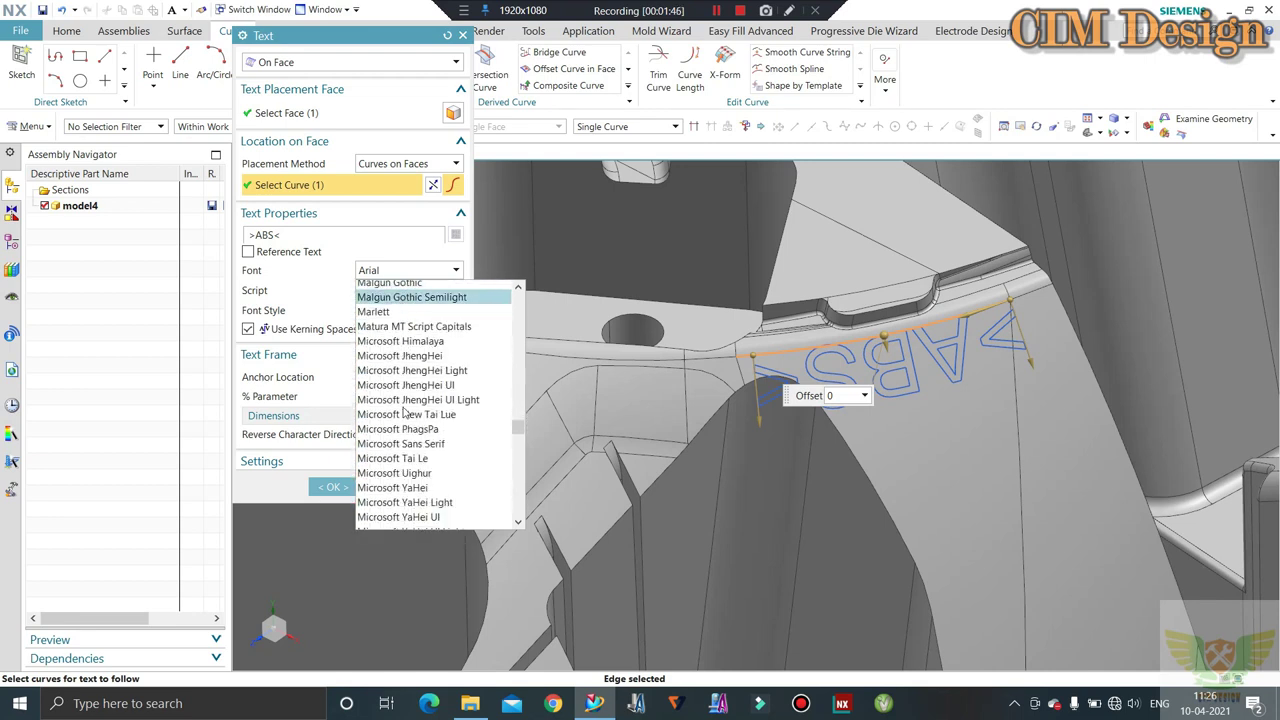
scroll(400, 390, "down", 2)
scroll(404, 413, "down", 1)
Set the font to Modern, lay the text along the curve, and flip its side
left_click(395, 449)
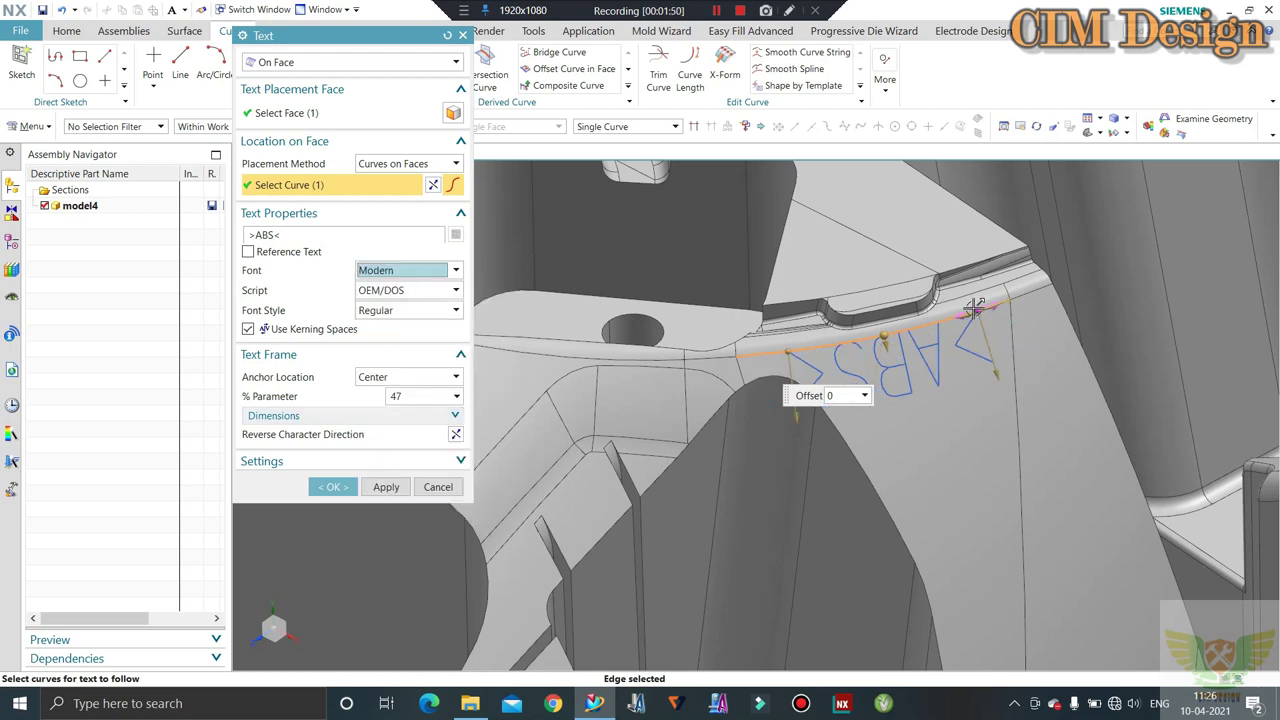
left_click(975, 310)
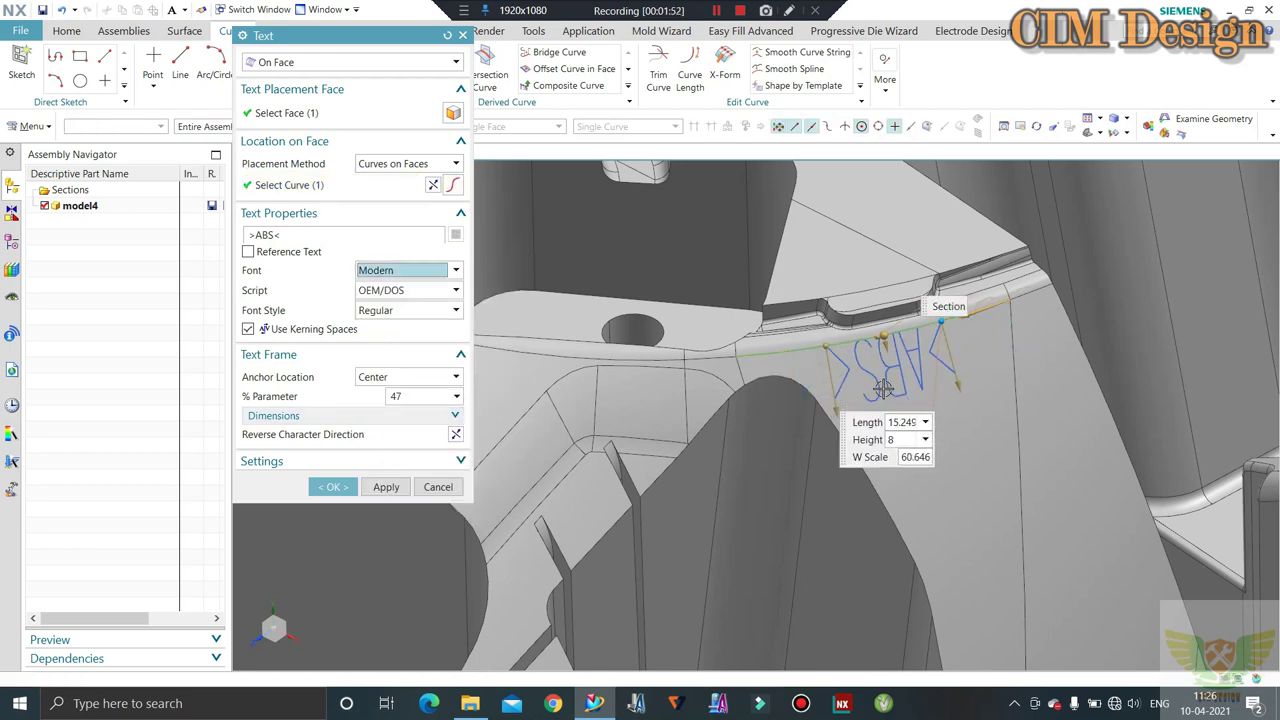
left_click(435, 186)
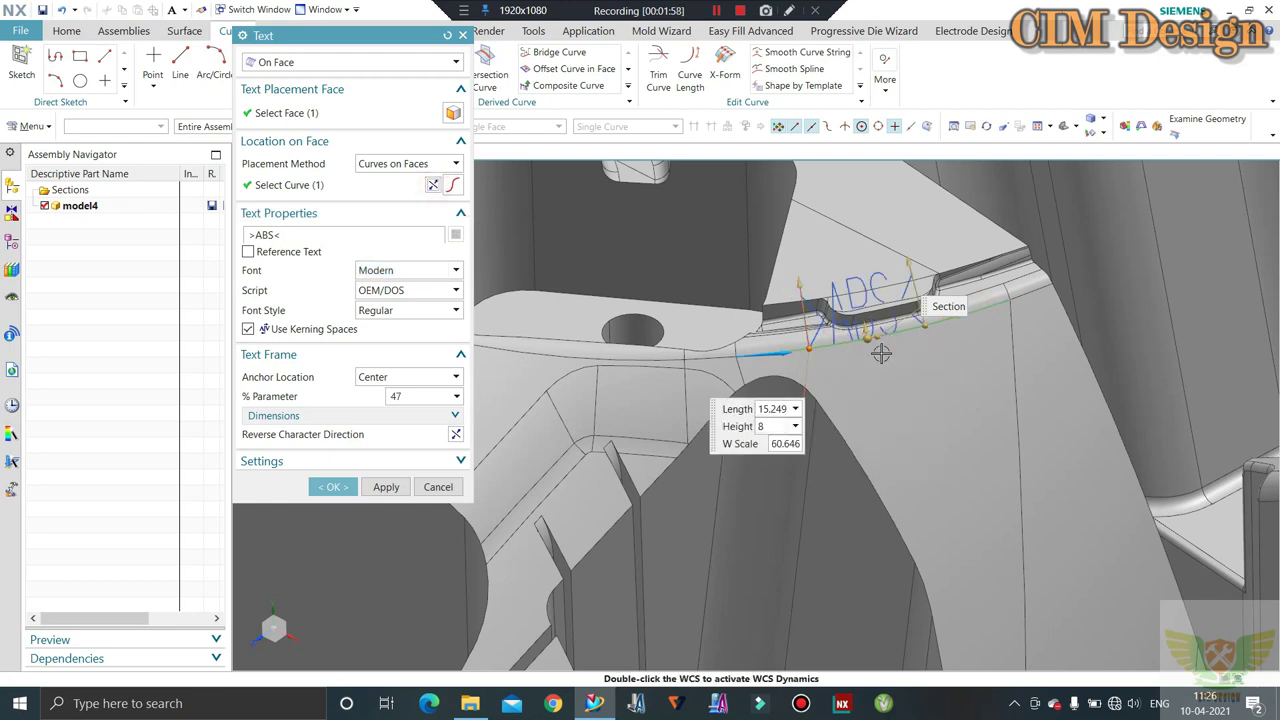
Drag the offset and parameter handles to move the text off and along the curve
scroll(880, 353, "up", 1)
left_click_drag(868, 320, 880, 393)
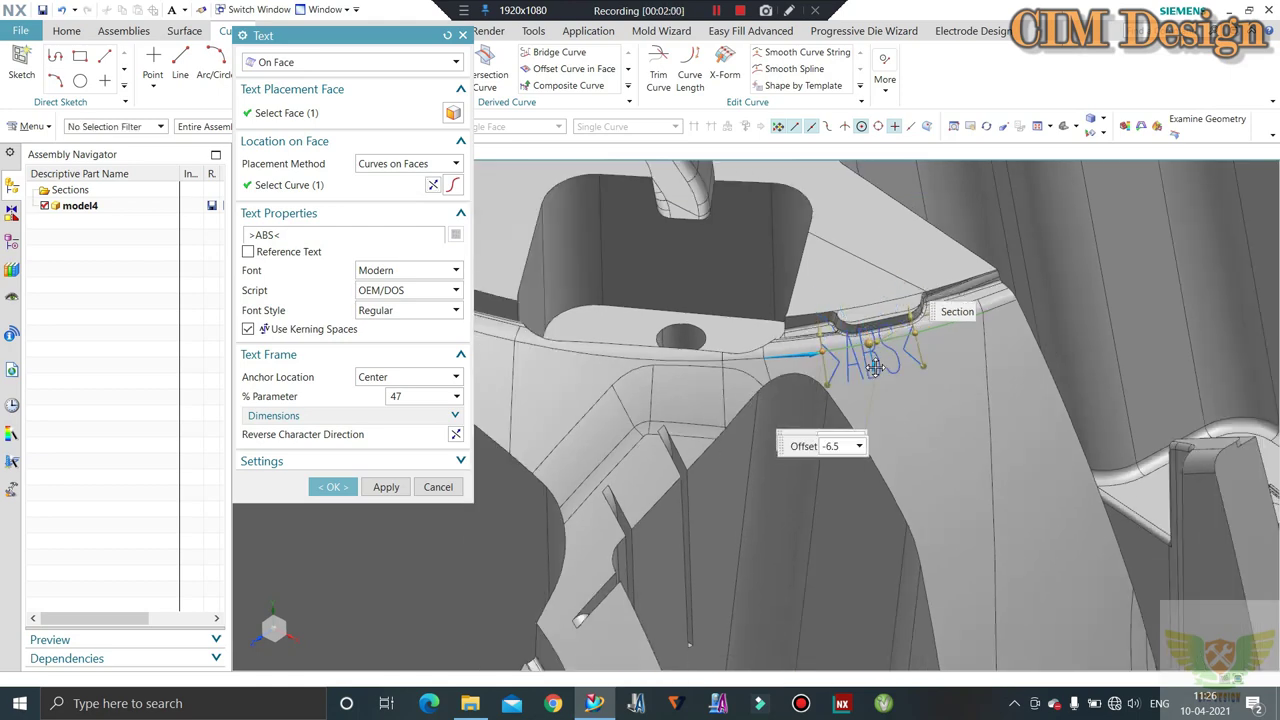
scroll(878, 395, "up", 1)
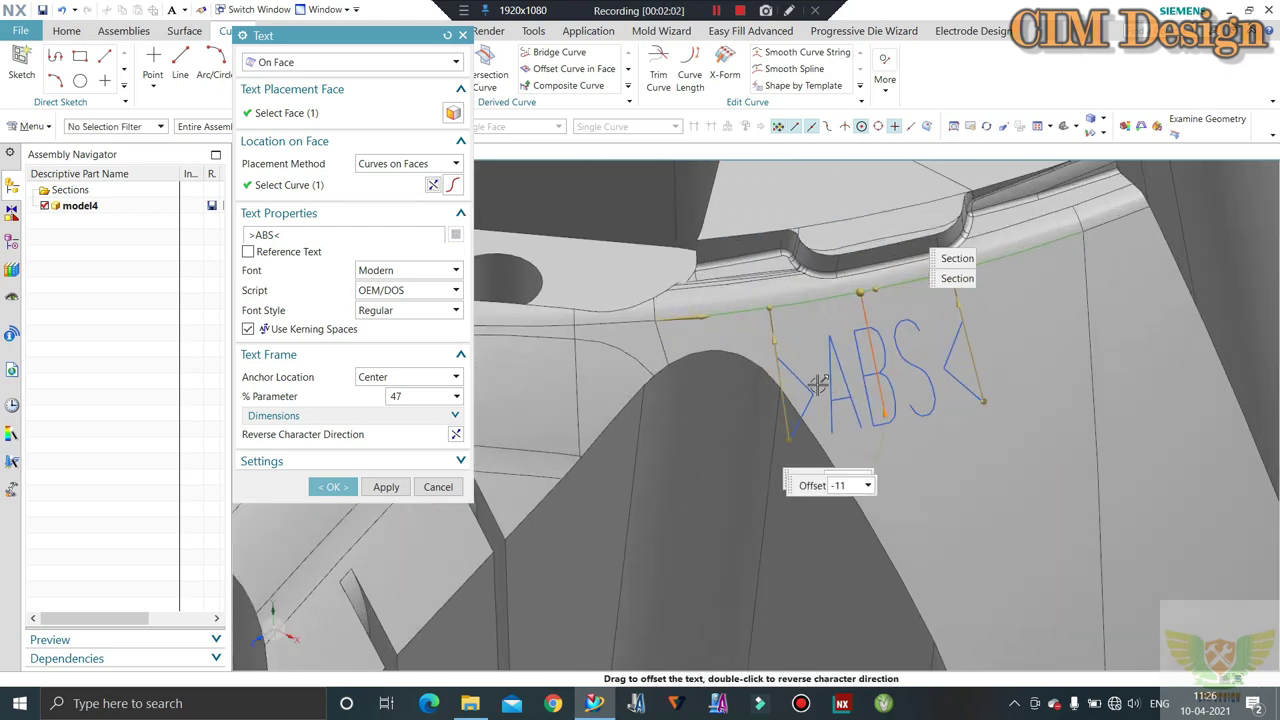
scroll(870, 380, "up", 1)
left_click_drag(872, 289, 952, 283)
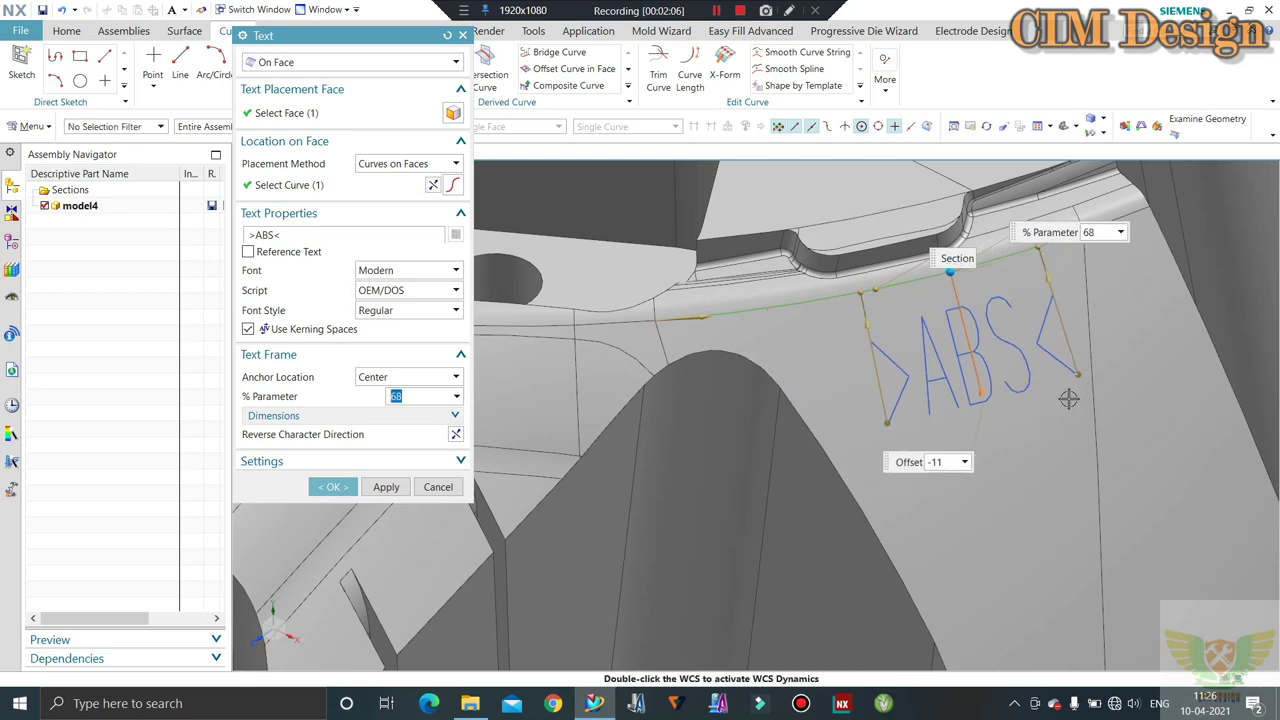
left_click(1080, 370)
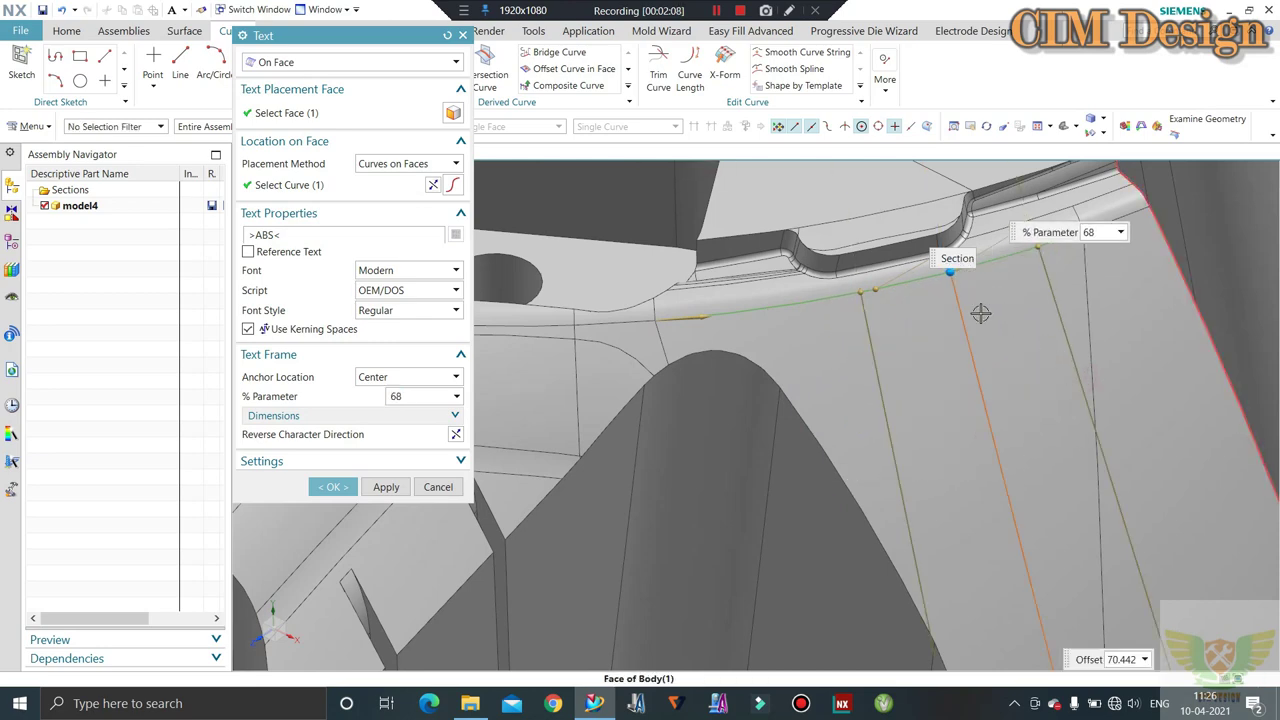
scroll(868, 285, "down", 3)
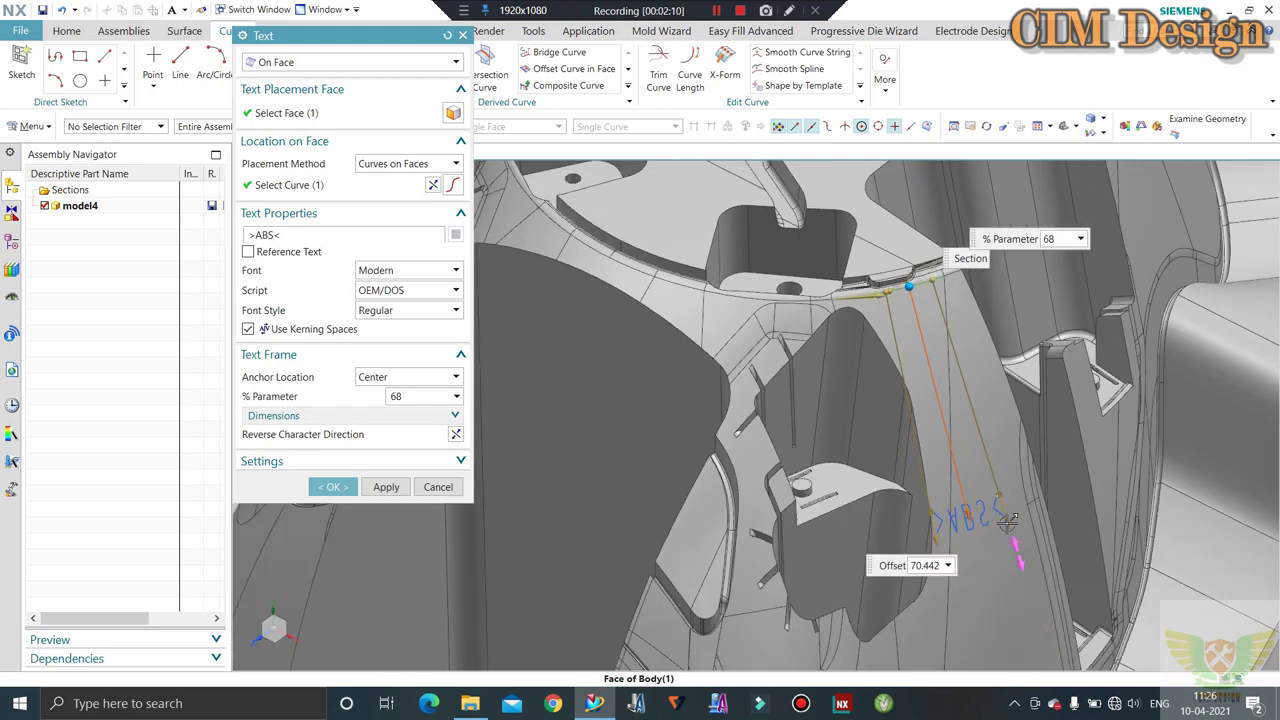
left_click(1007, 520)
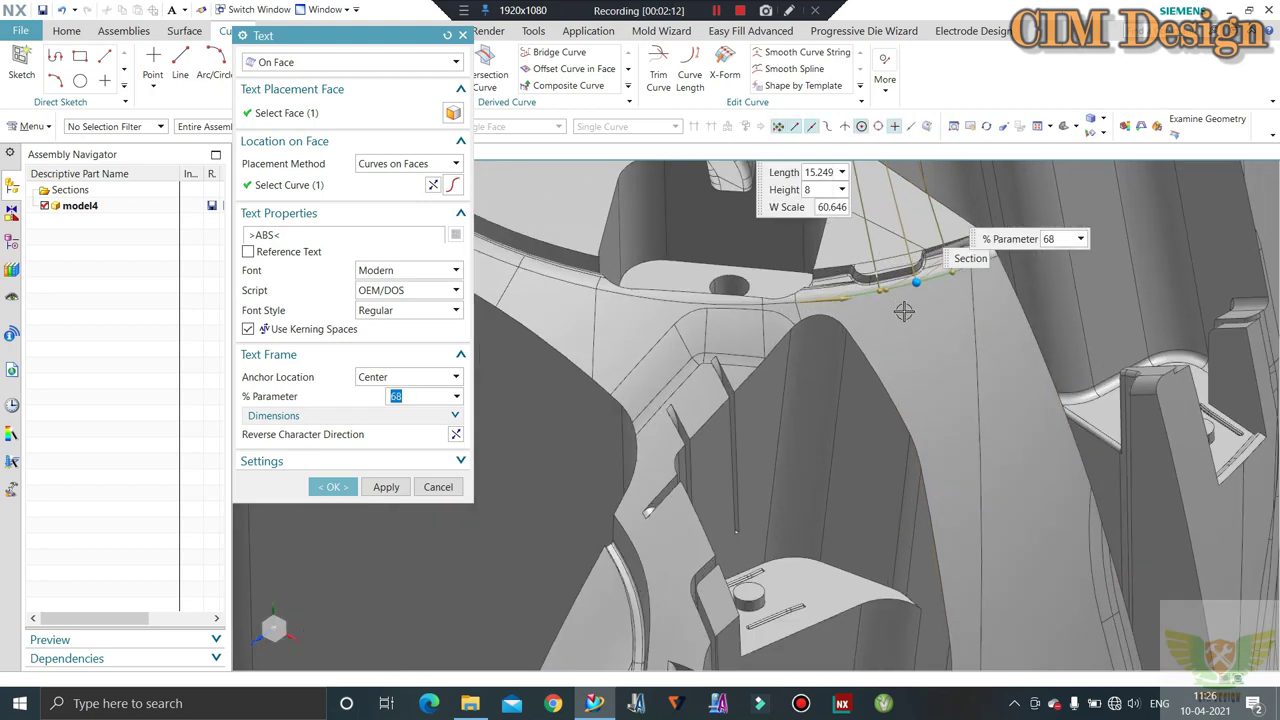
scroll(905, 312, "down", 1)
scroll(905, 312, "down", 1)
scroll(905, 312, "down", 2)
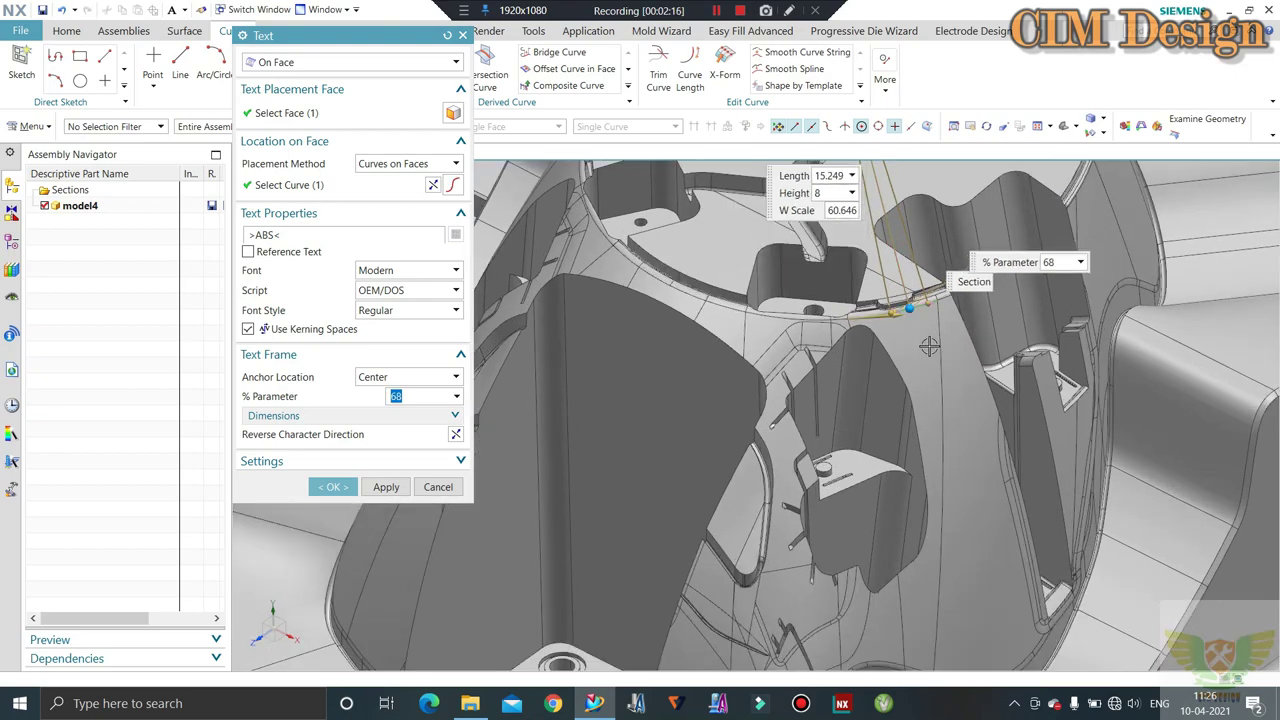
Position the >ABS< text at offset -16 and 74% along the curve
middle_click_drag(905, 303, 902, 227)
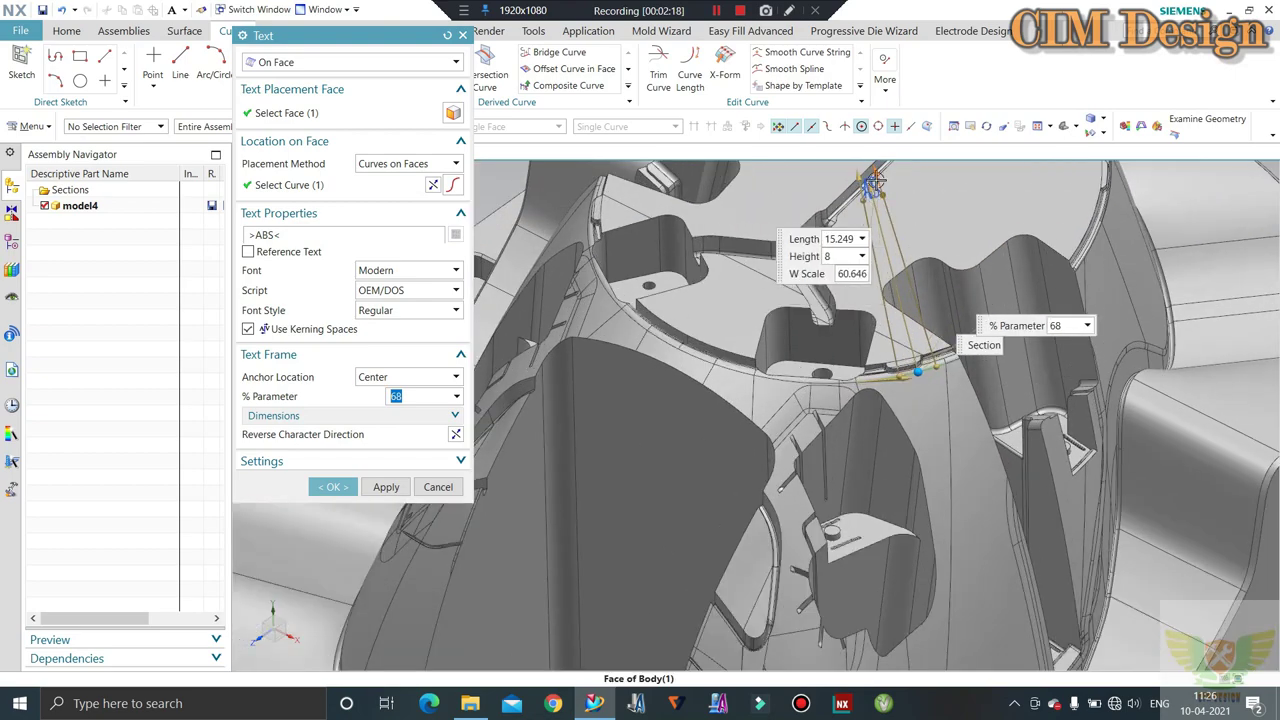
left_click_drag(873, 180, 925, 398)
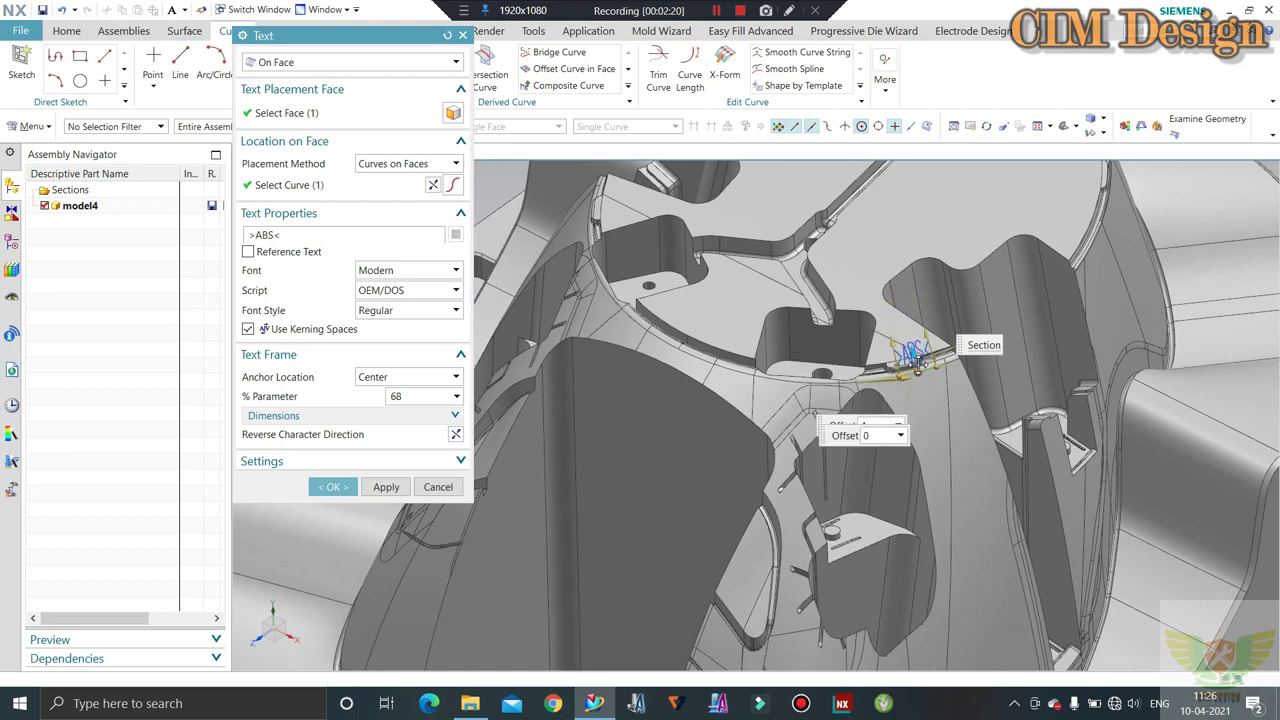
scroll(924, 396, "up", 2)
scroll(915, 350, "up", 2)
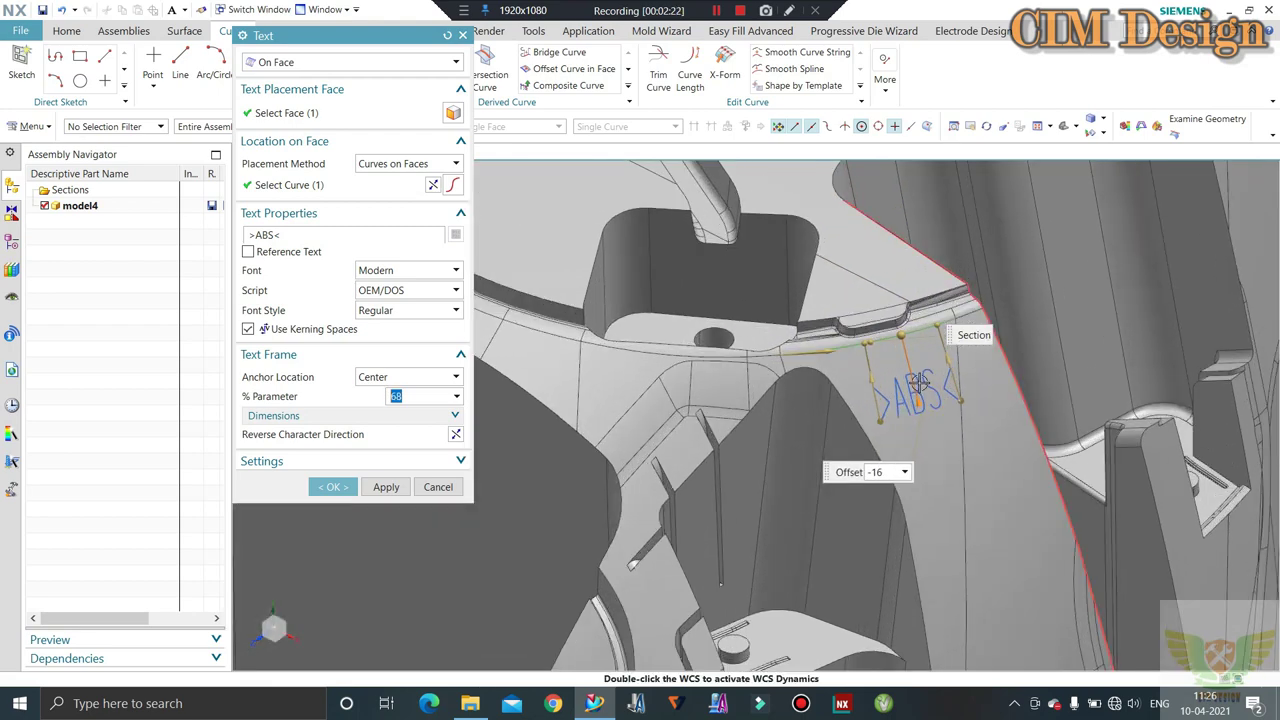
scroll(907, 302, "up", 2)
left_click_drag(876, 272, 906, 268)
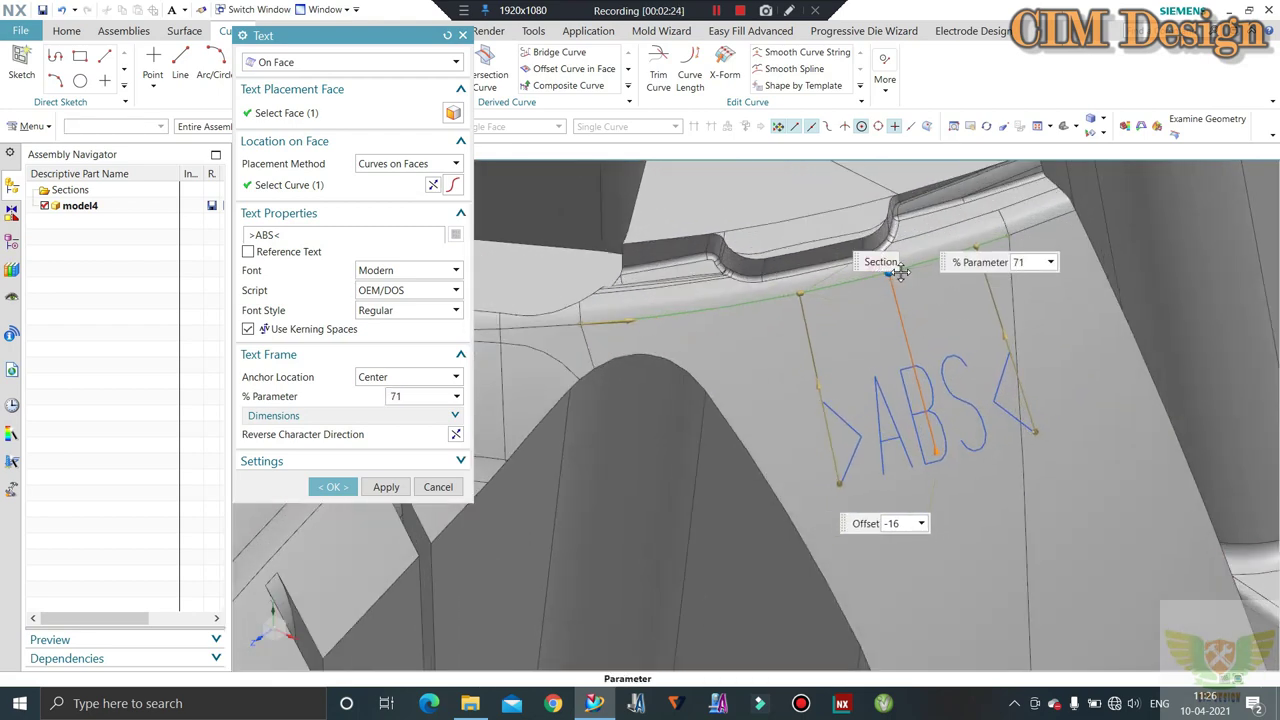
scroll(905, 300, "down", 1)
scroll(902, 350, "down", 1)
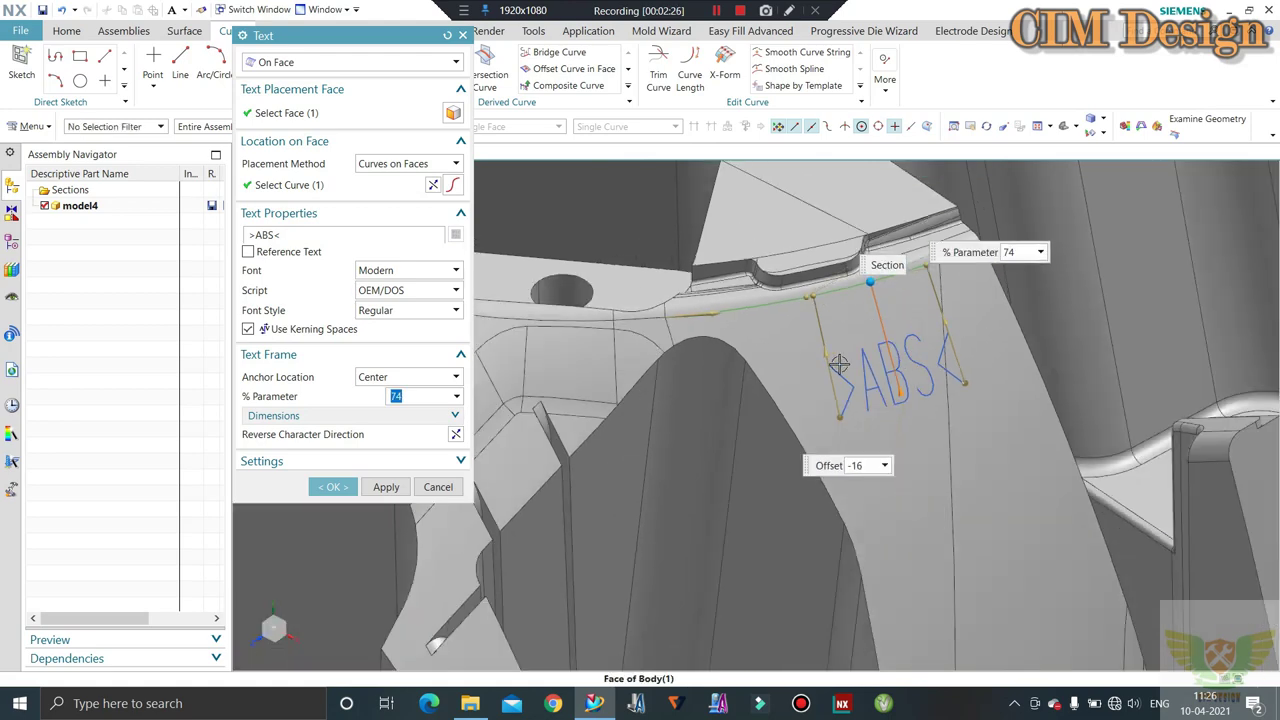
scroll(899, 405, "down", 1)
Set the text height to 5 and check the resized text
left_click(830, 367)
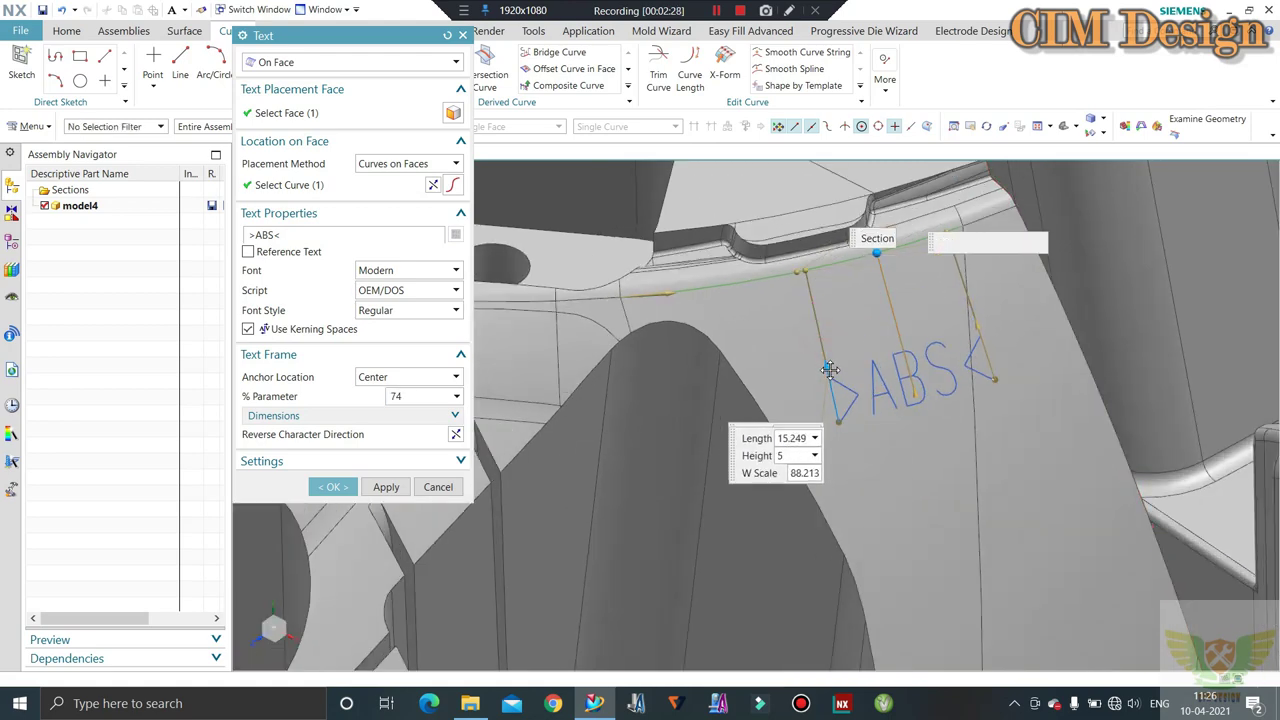
type("4.5")
key("Return")
middle_click_drag(789, 297, 727, 354)
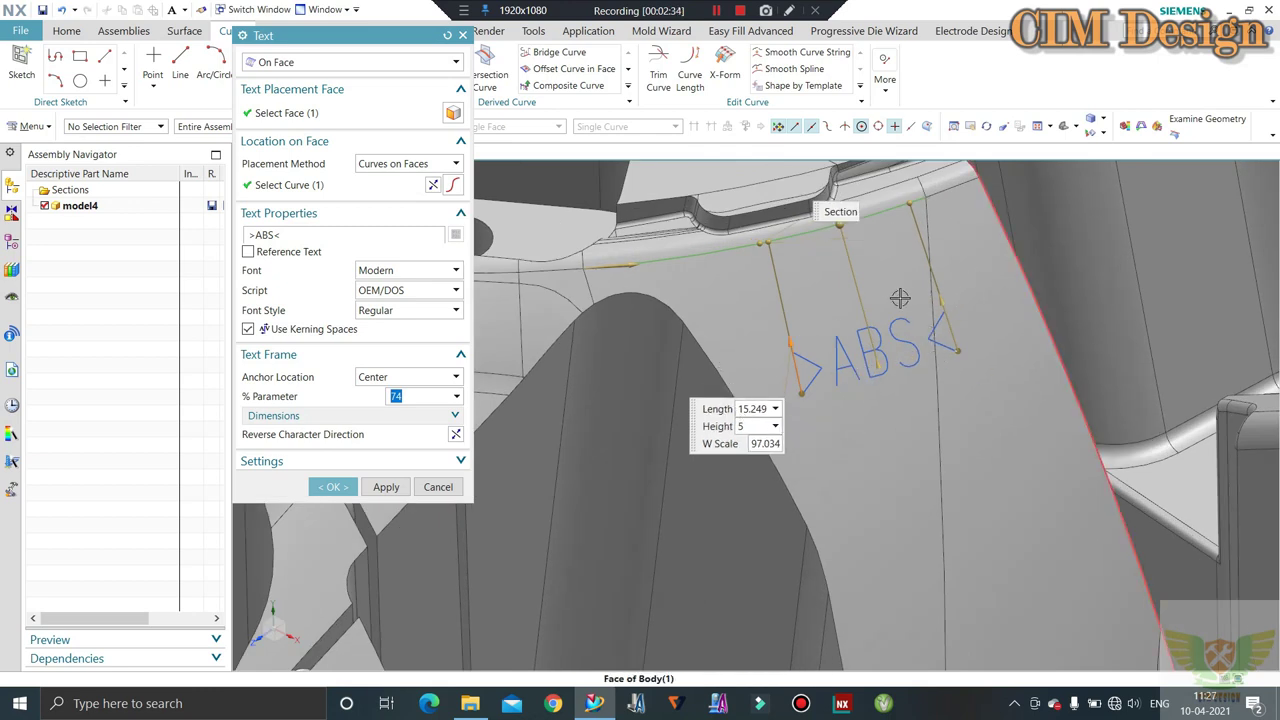
Create the >ABS< text feature and fit the whole mold block in view
left_click(333, 487)
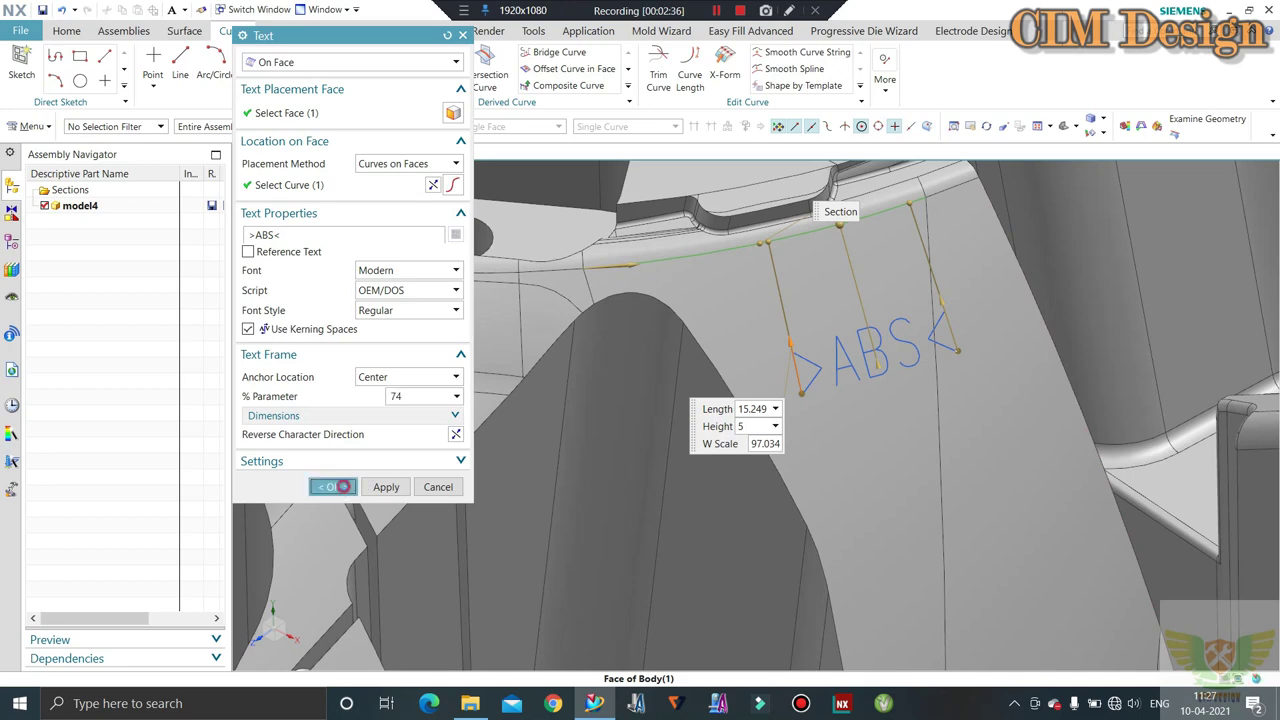
scroll(735, 406, "down", 3)
mouse_move(735, 406)
middle_mouse_down()
mouse_move(929, 340)
mouse_move(975, 340)
middle_mouse_up()
scroll(975, 340, "up", 2)
scroll(981, 342, "up", 2)
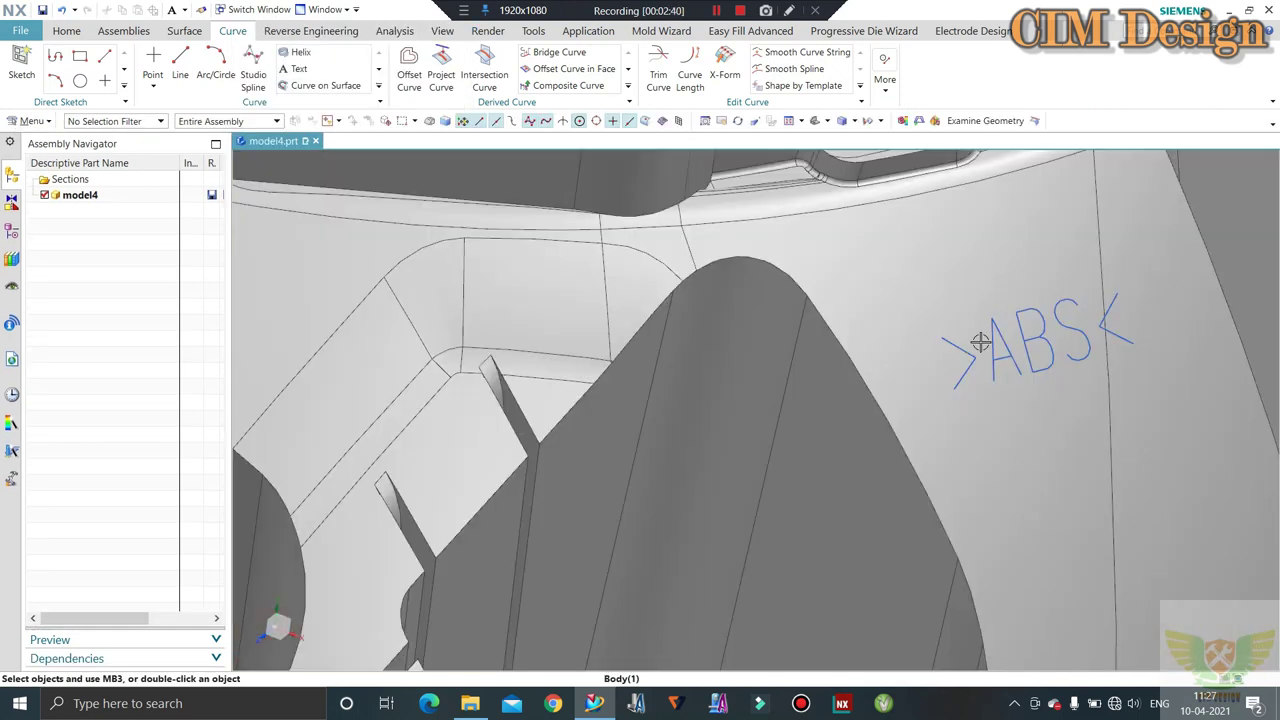
key("ctrl+f")
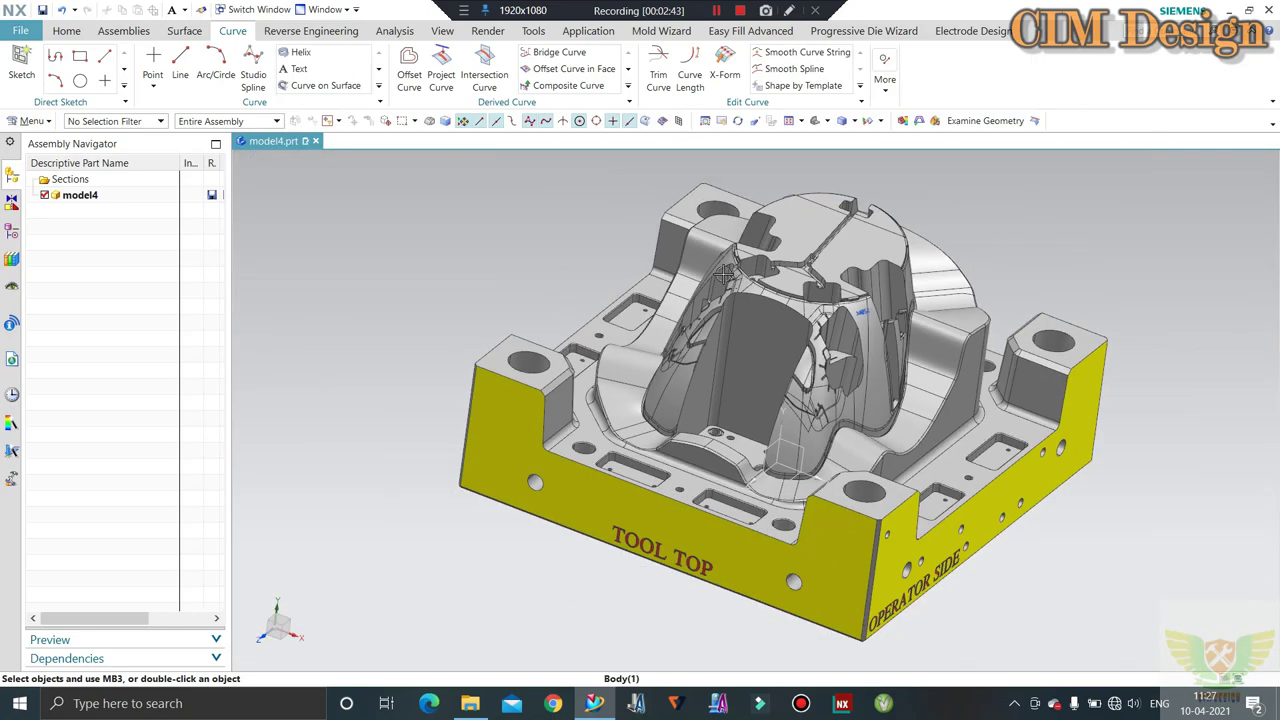
Orbit and zoom around the mold block to inspect the cavity, ending in an isometric view
middle_click_drag(725, 272, 843, 296)
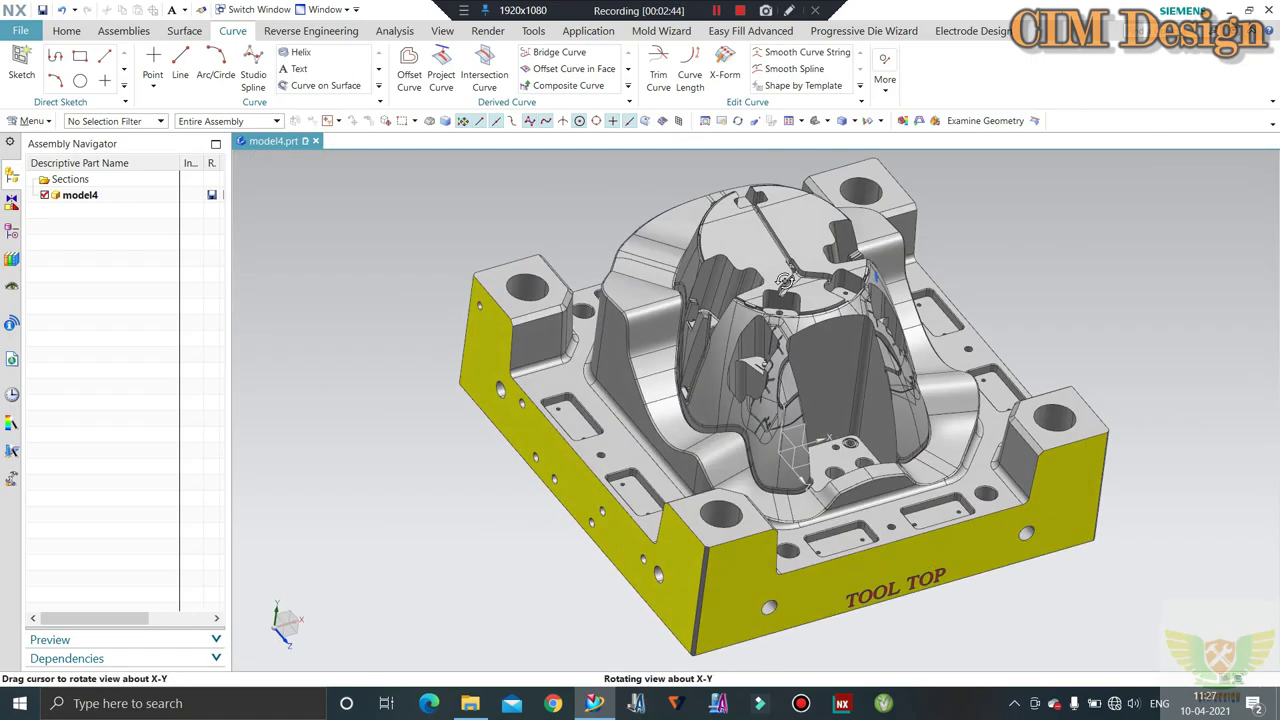
scroll(843, 296, "up", 2)
scroll(843, 296, "up", 2)
scroll(594, 340, "down", 3)
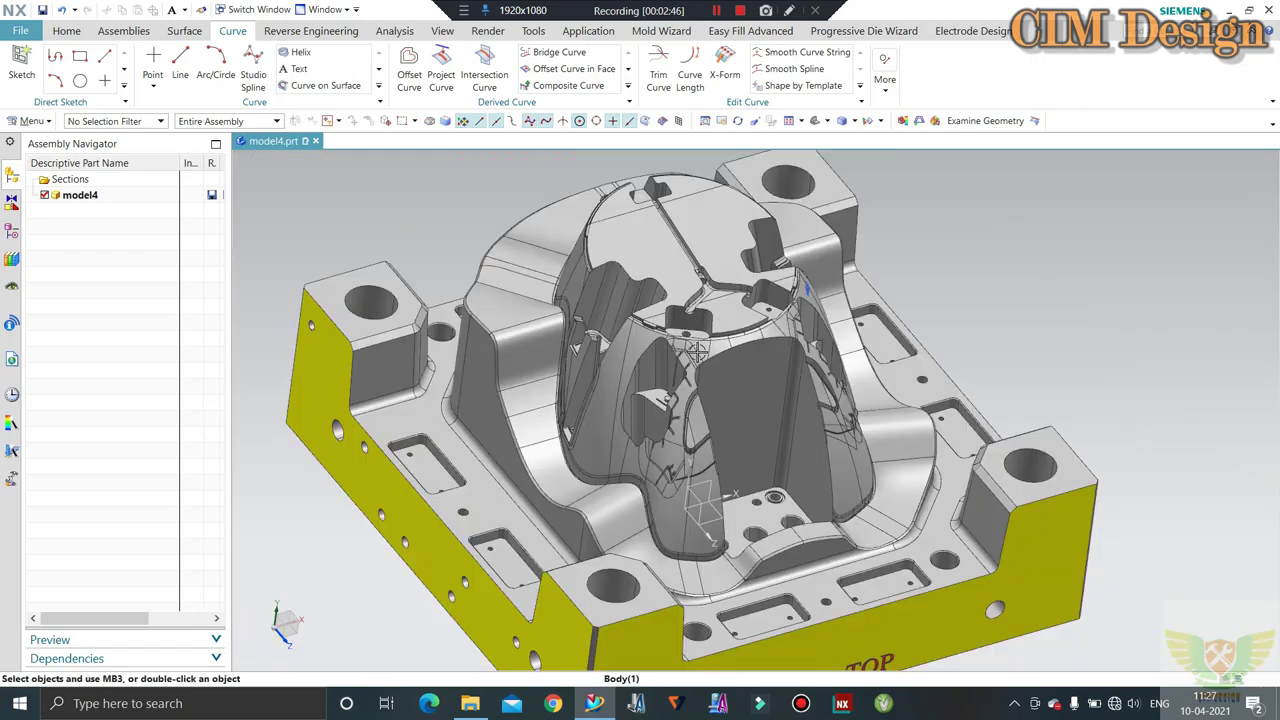
scroll(618, 432, "up", 4)
scroll(618, 432, "up", 2)
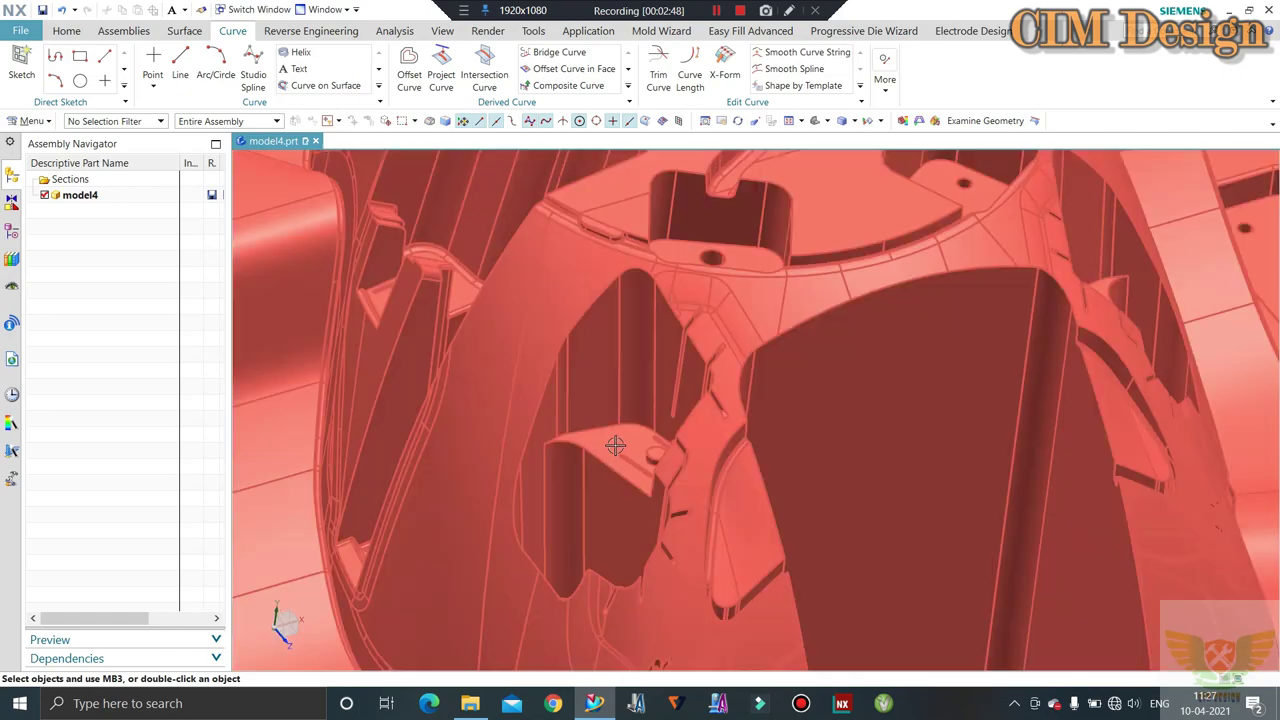
scroll(590, 425, "up", 2)
scroll(594, 413, "down", 2)
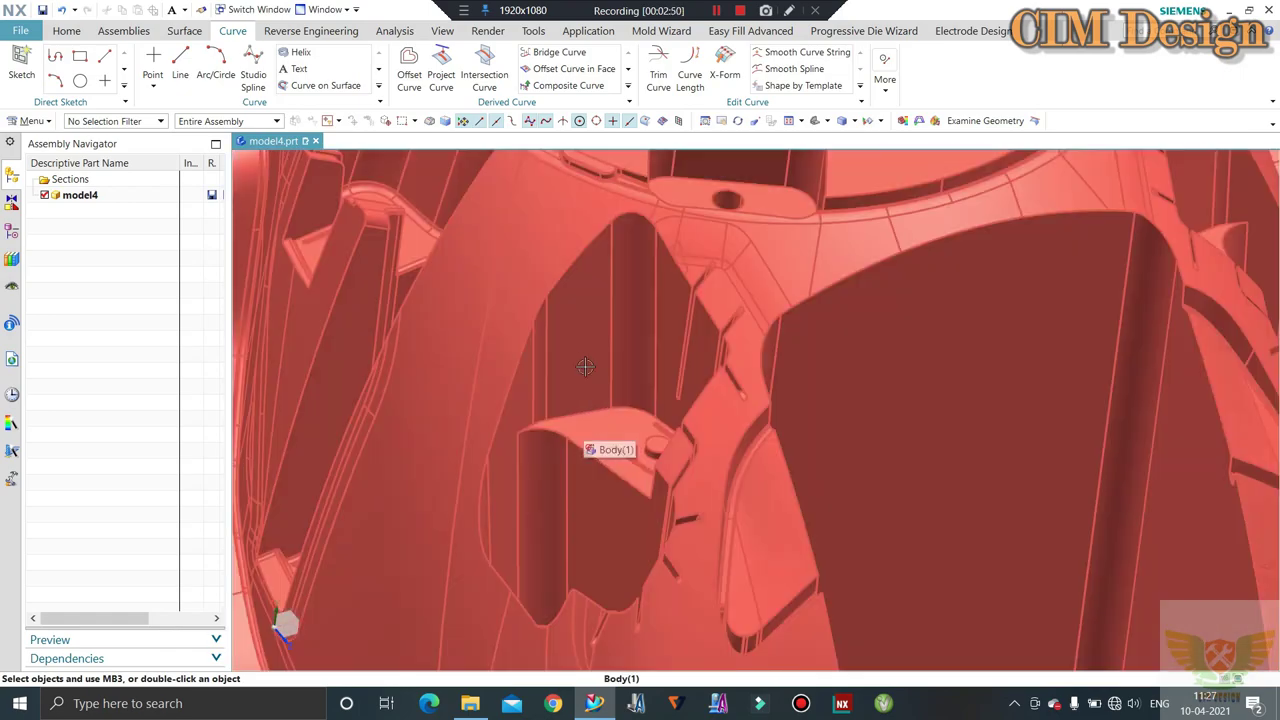
scroll(600, 420, "down", 2)
scroll(610, 420, "down", 2)
scroll(679, 369, "down", 2)
scroll(679, 369, "up", 2)
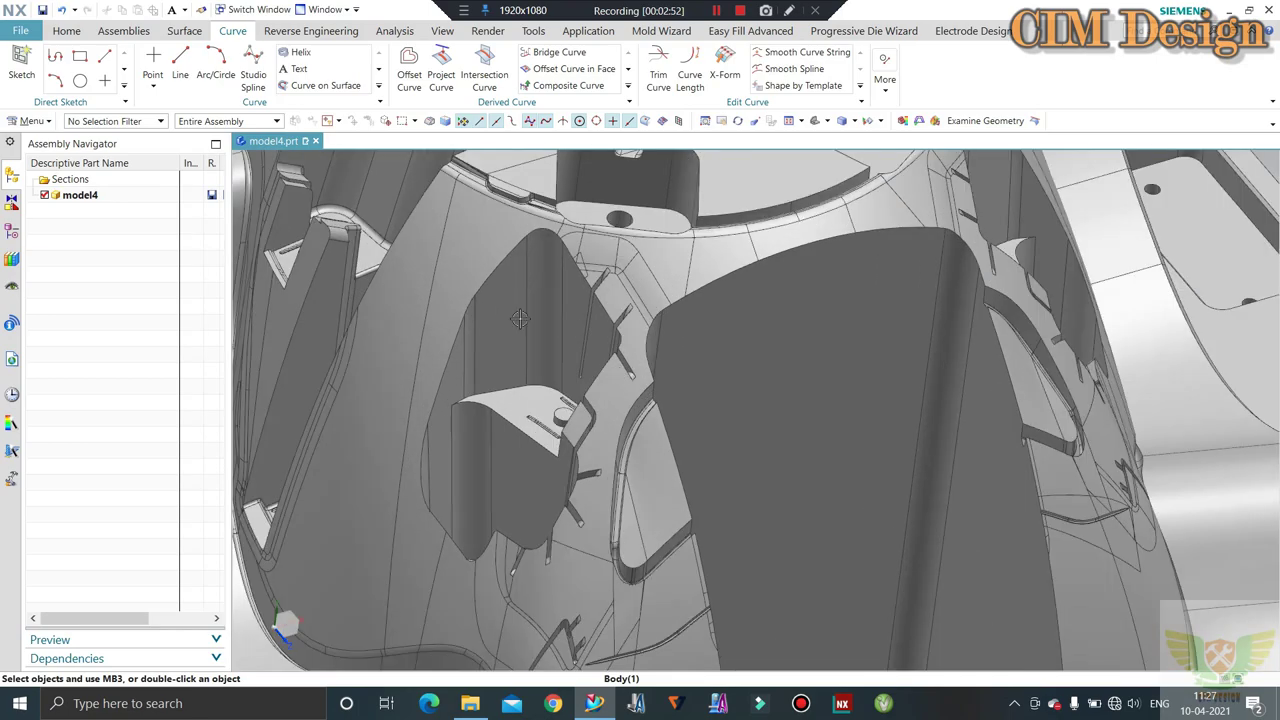
scroll(654, 341, "down", 3)
mouse_move(654, 341)
middle_mouse_down()
mouse_move(565, 313)
mouse_move(593, 352)
mouse_move(560, 300)
middle_mouse_up()
scroll(565, 313, "up", 2)
scroll(565, 313, "up", 2)
scroll(482, 237, "up", 2)
scroll(482, 237, "up", 1)
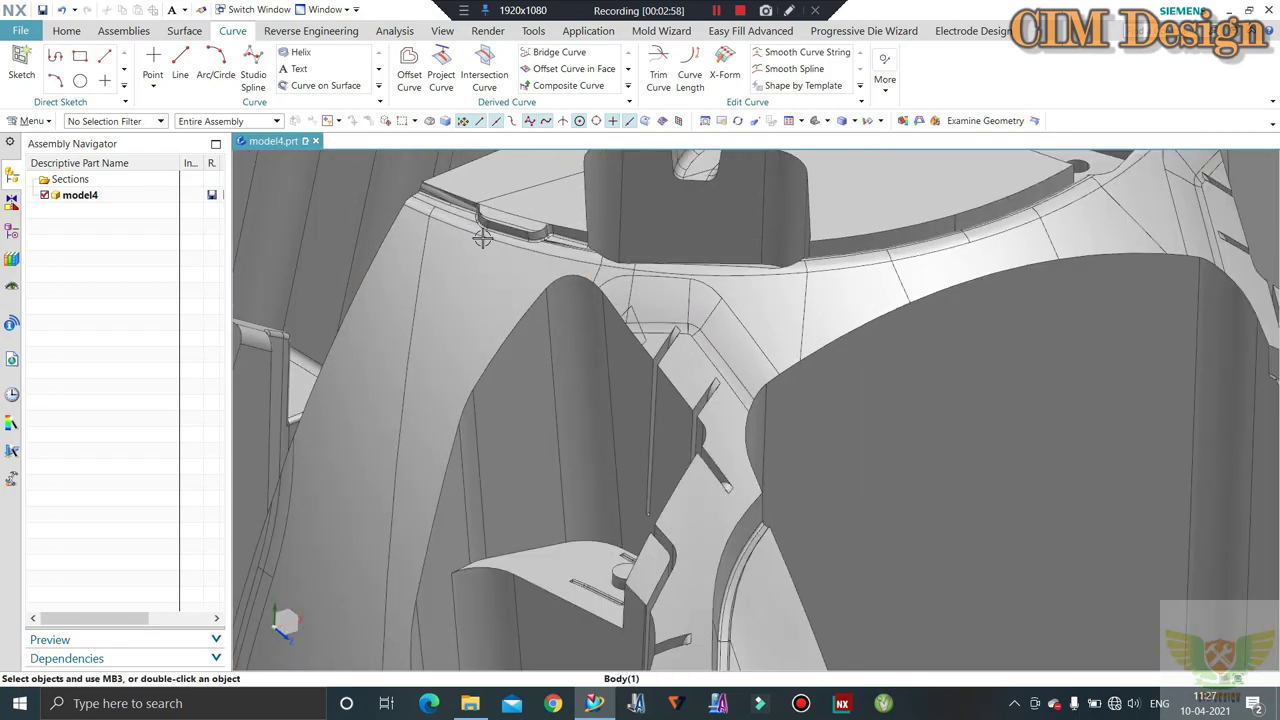
scroll(484, 240, "down", 2)
scroll(484, 240, "down", 3)
middle_click_drag(484, 240, 500, 236)
scroll(720, 350, "up", 2)
scroll(740, 340, "up", 1)
scroll(750, 360, "down", 1)
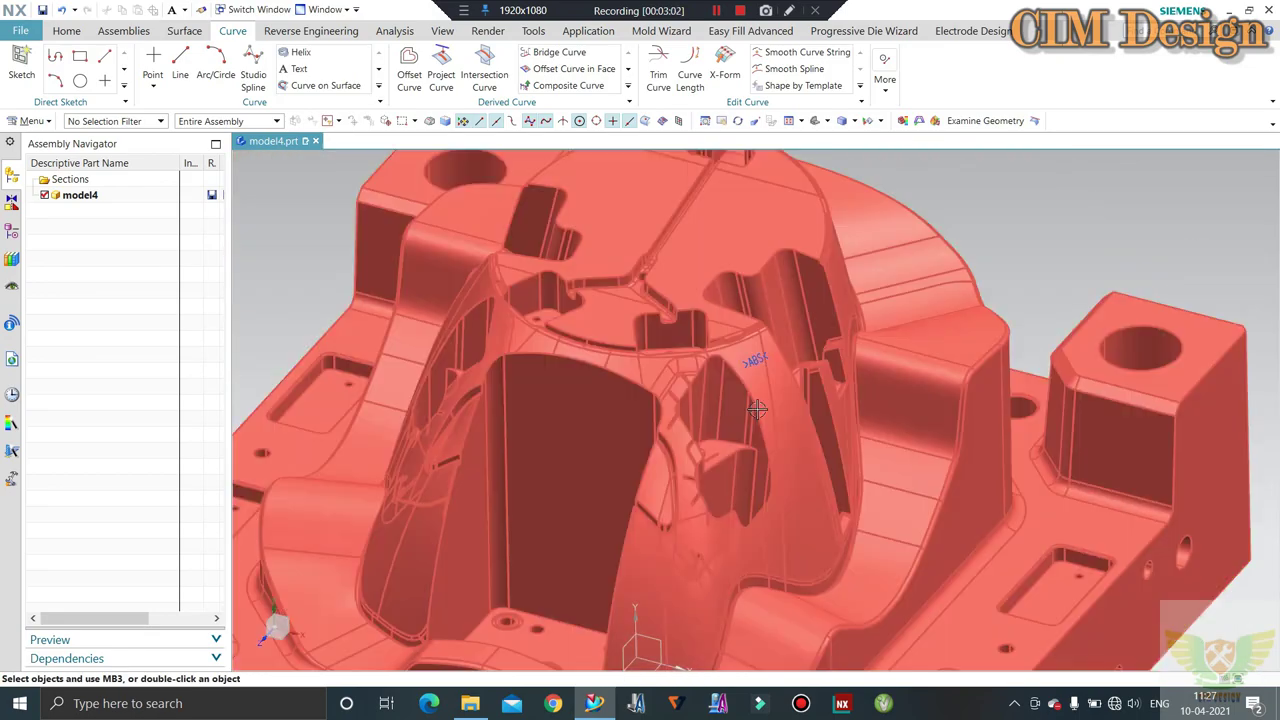
scroll(750, 360, "down", 1)
scroll(545, 292, "up", 2)
scroll(545, 292, "up", 1)
scroll(700, 330, "down", 3)
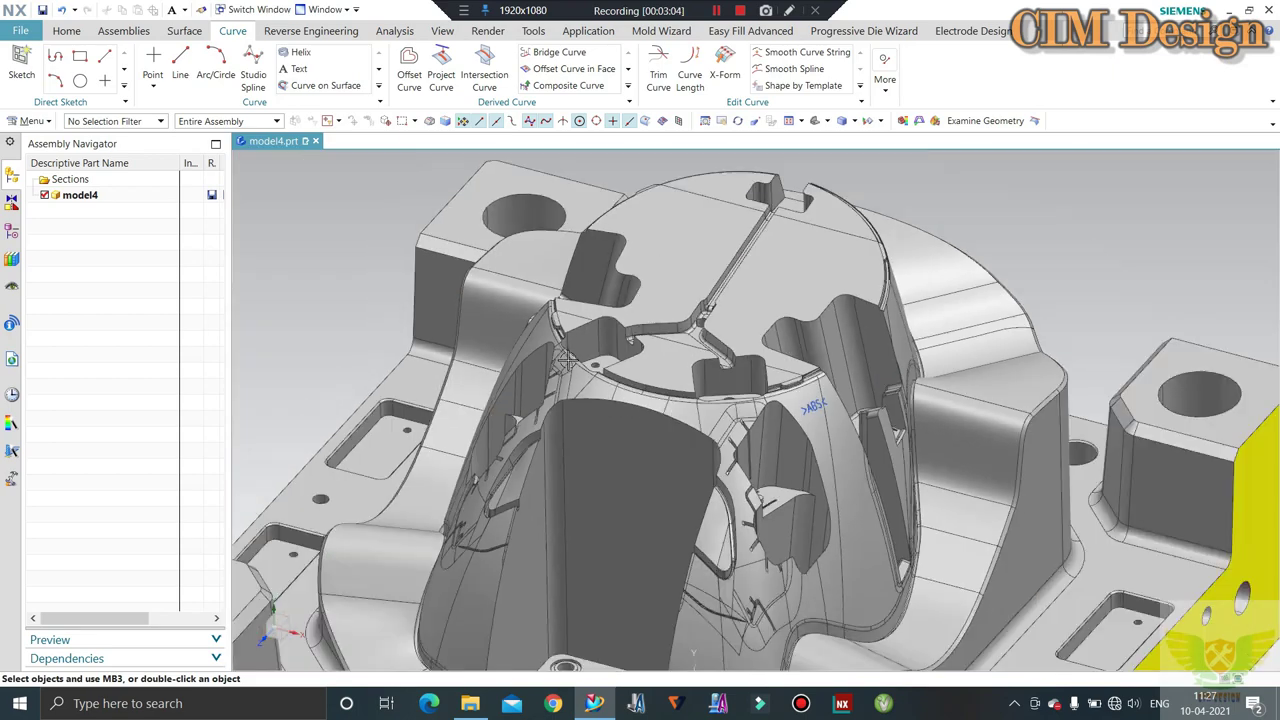
scroll(757, 355, "down", 1)
scroll(757, 355, "up", 1)
scroll(757, 355, "down", 1)
scroll(757, 355, "down", 1)
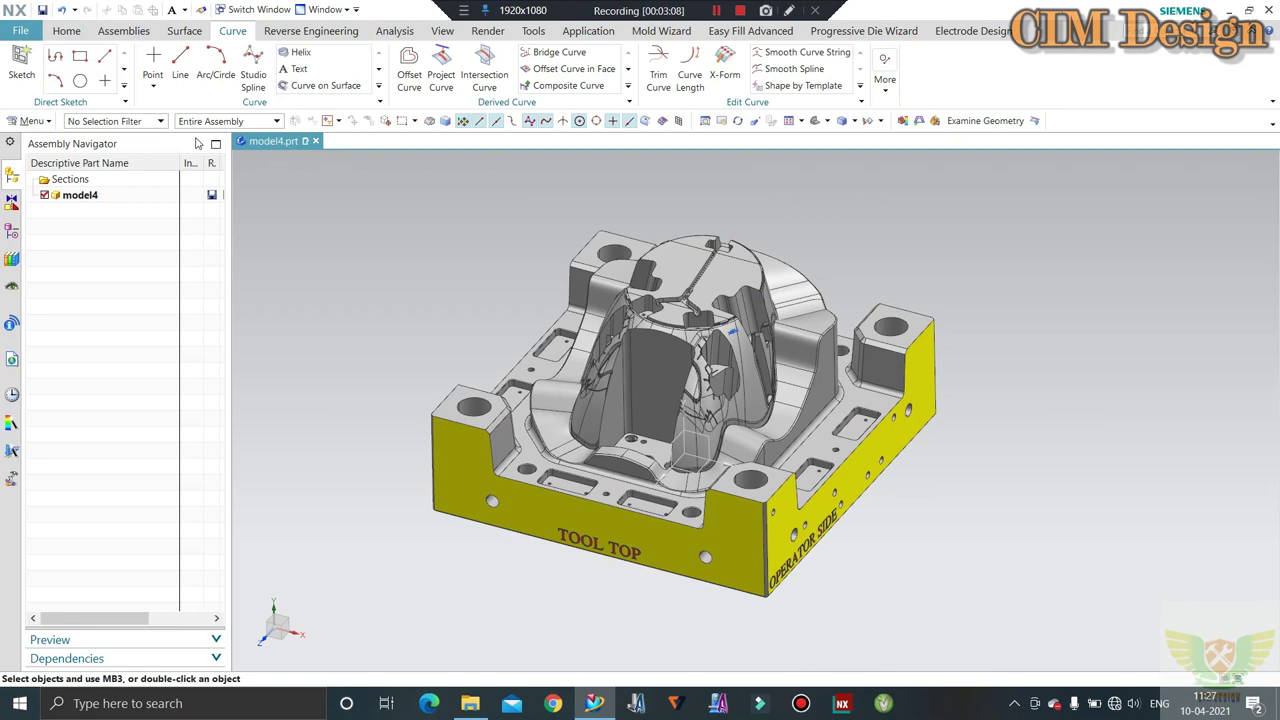
Widen the Assembly Navigator and select model4 to reveal the reference set column
left_click(22, 30)
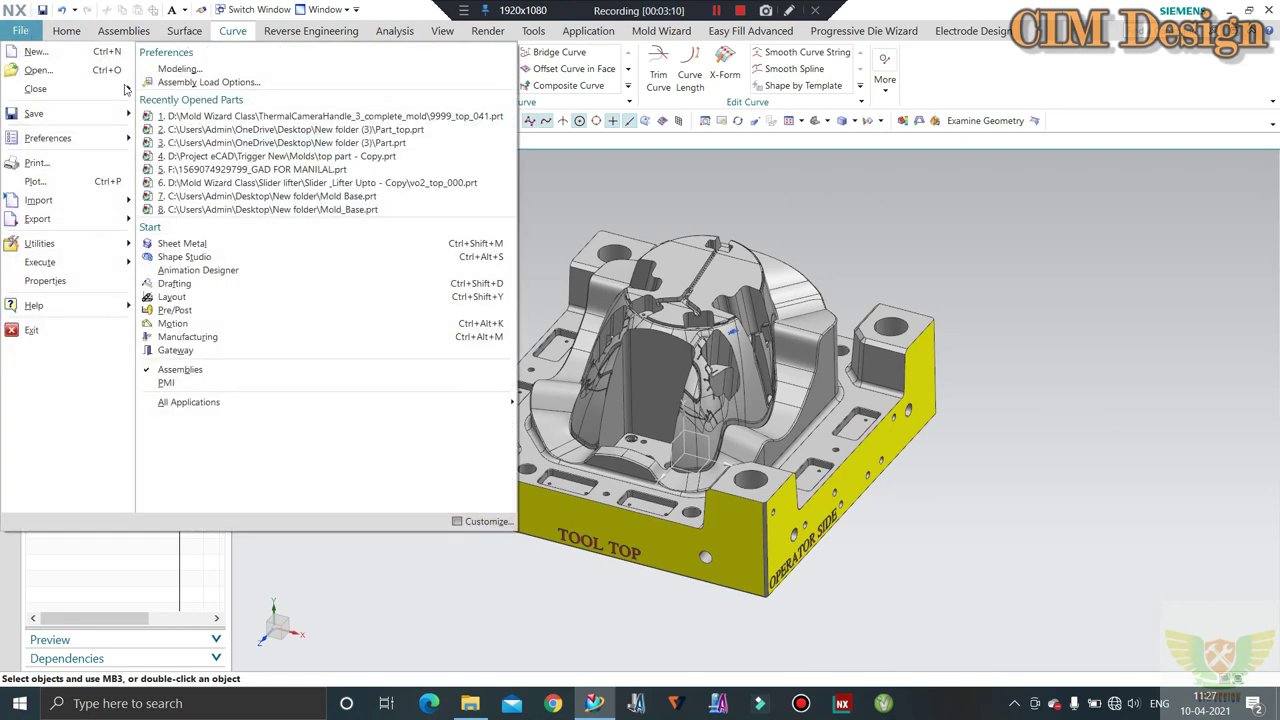
left_click(637, 204)
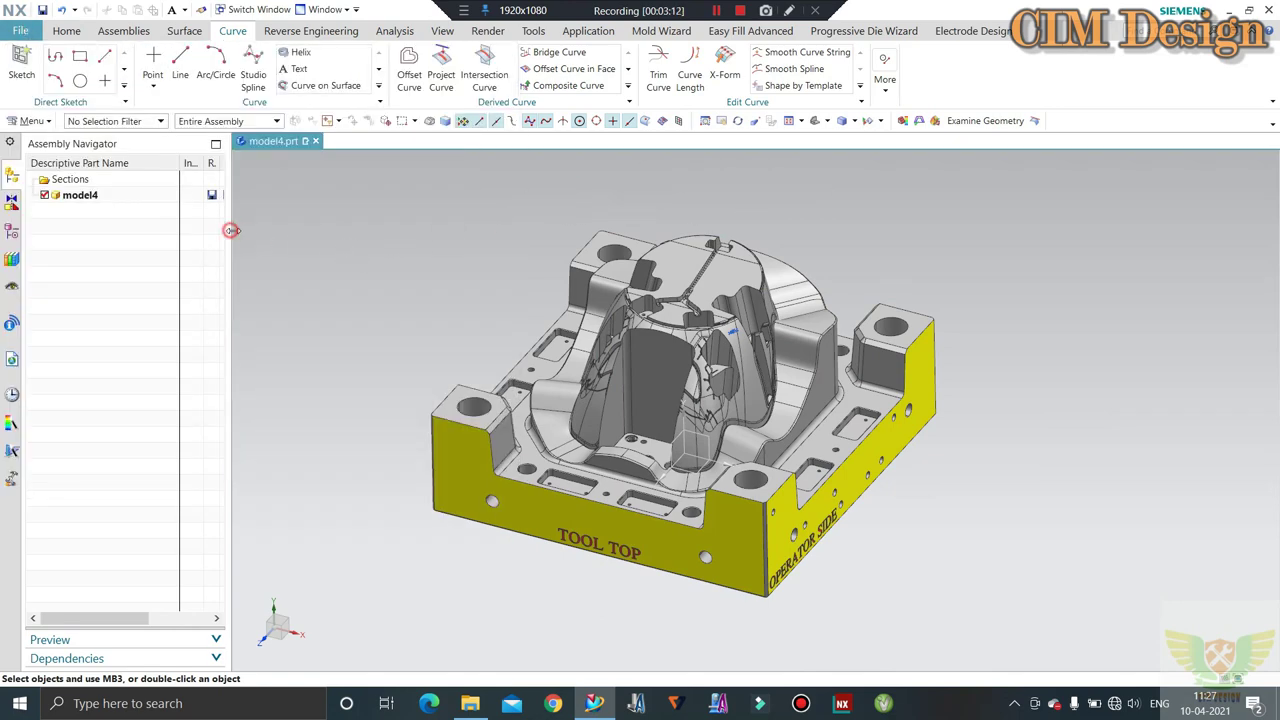
left_click_drag(231, 230, 316, 237)
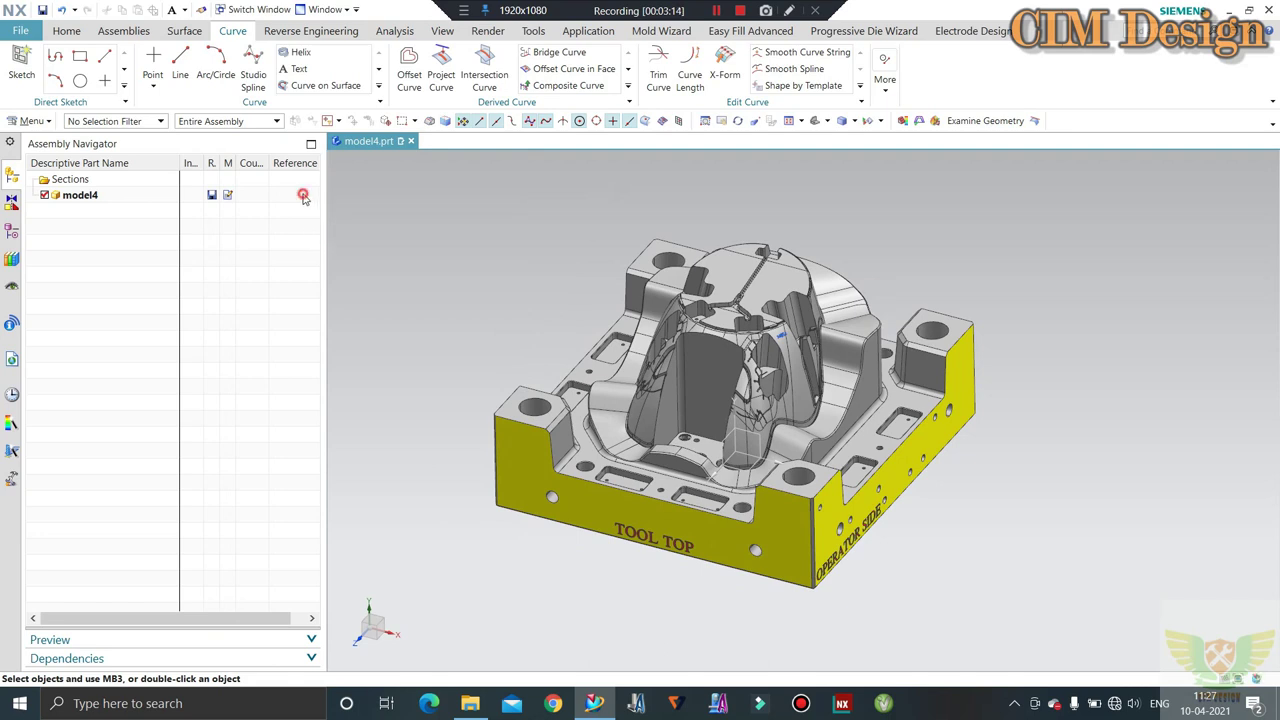
left_click(304, 198)
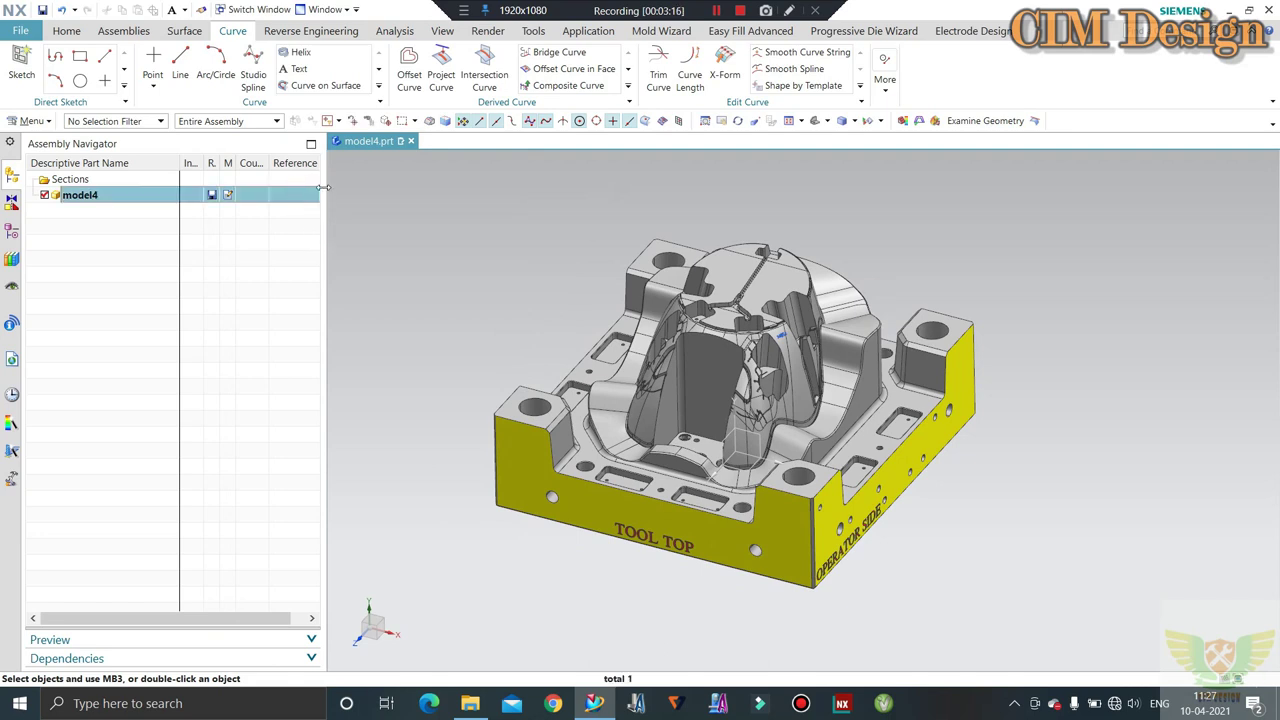
left_click_drag(322, 187, 367, 187)
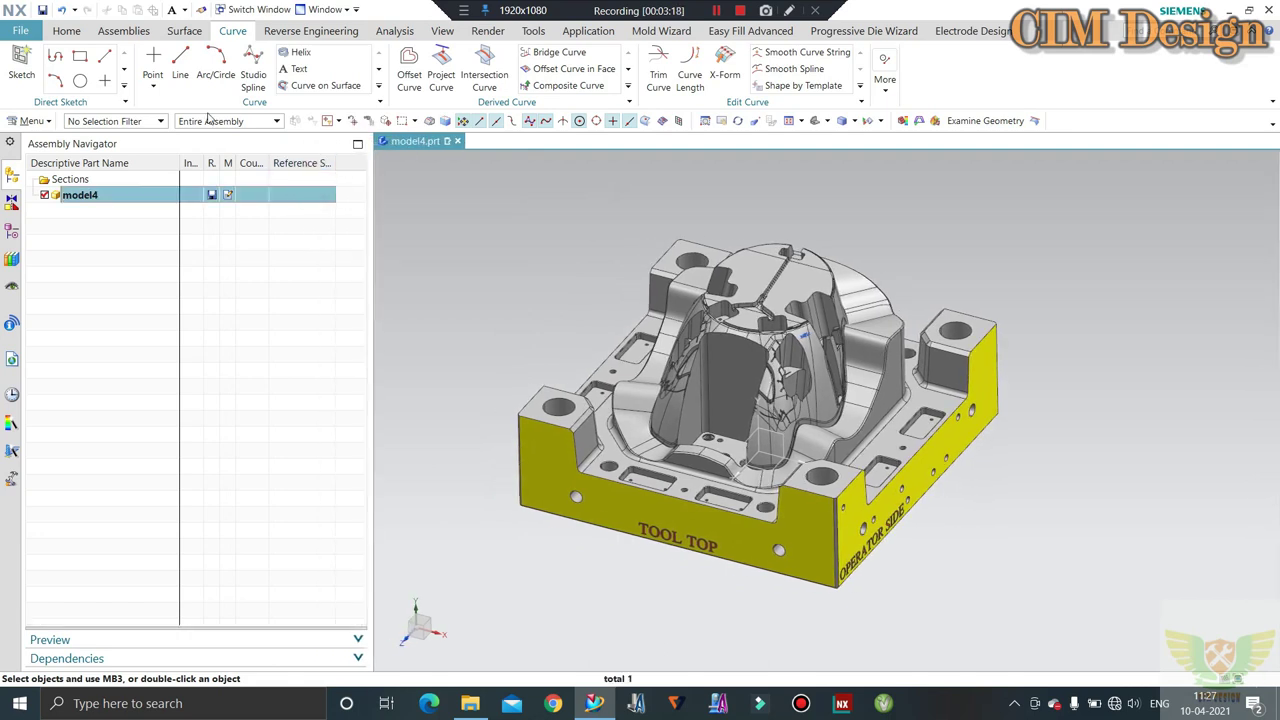
Enable Replace Reference Set in the Assemblies tab's General group
left_click(115, 30)
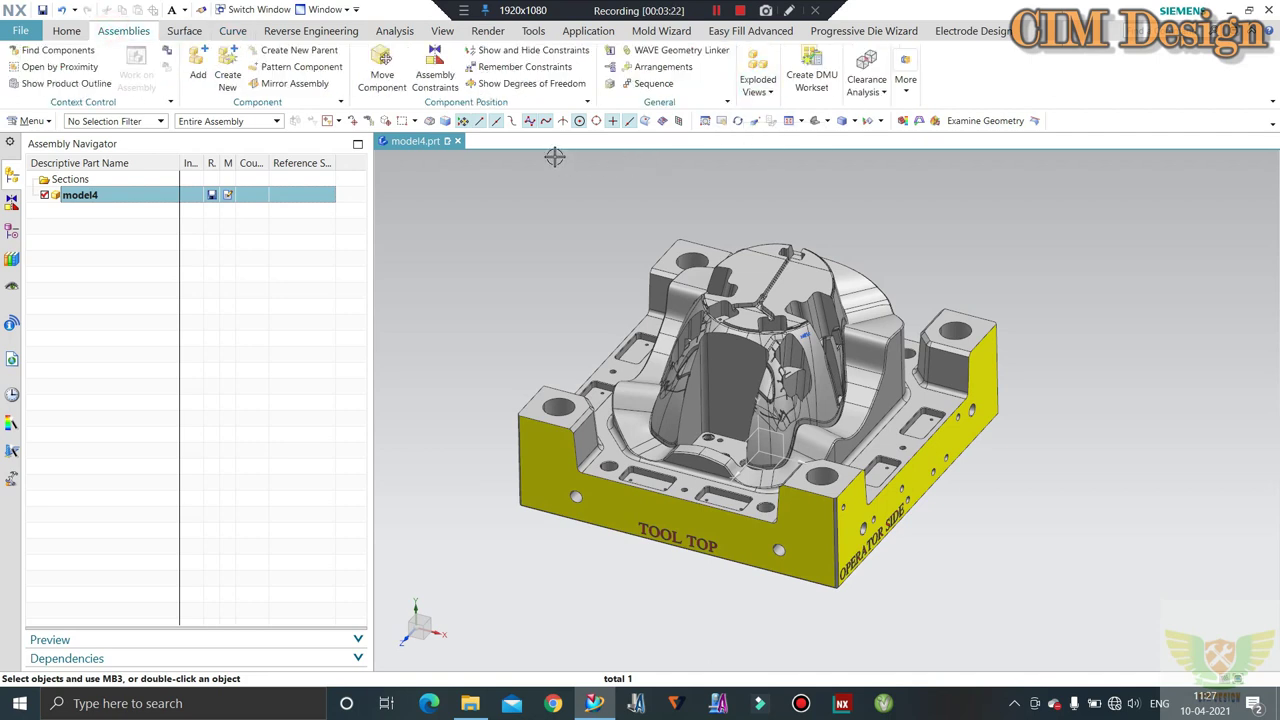
left_click(725, 102)
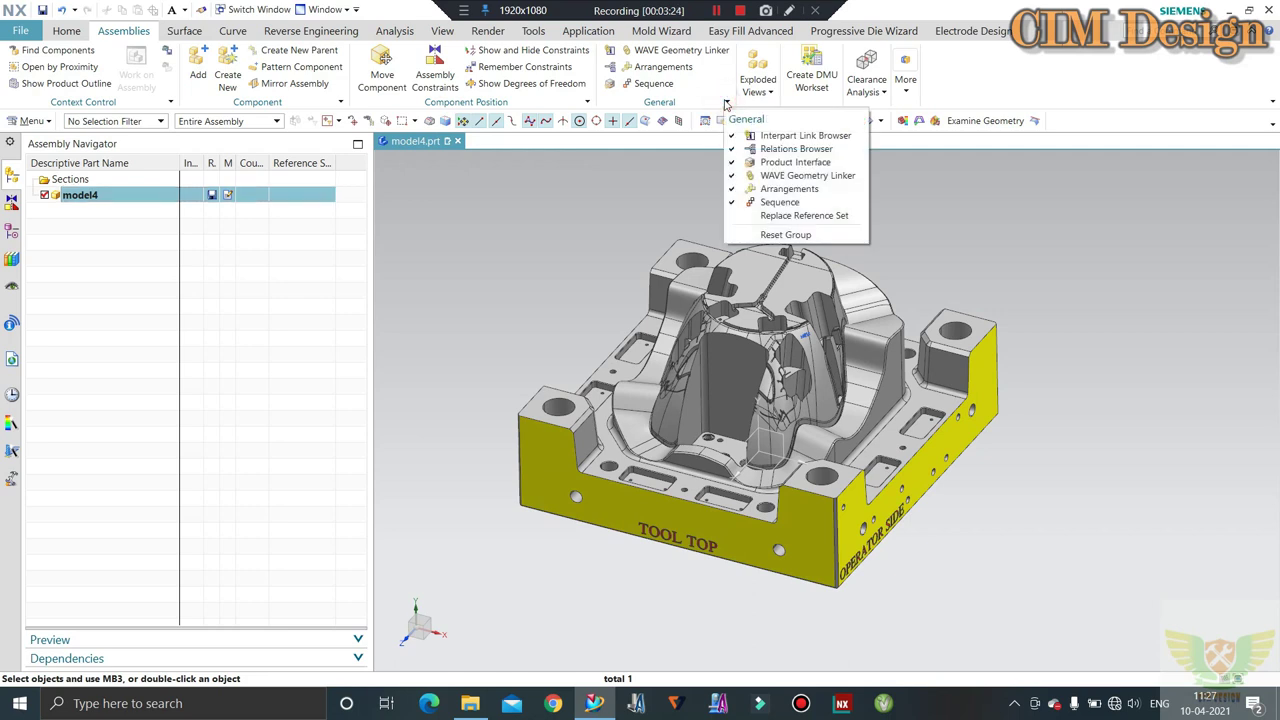
left_click(737, 217)
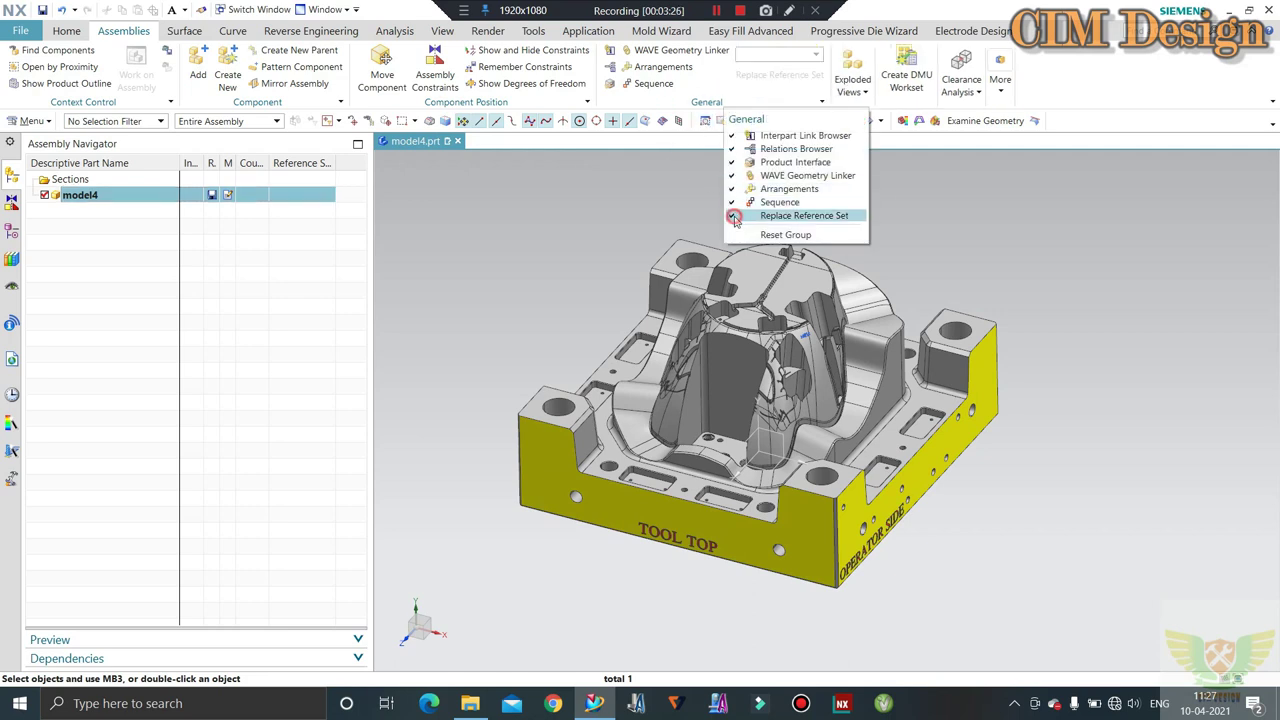
left_click(784, 84)
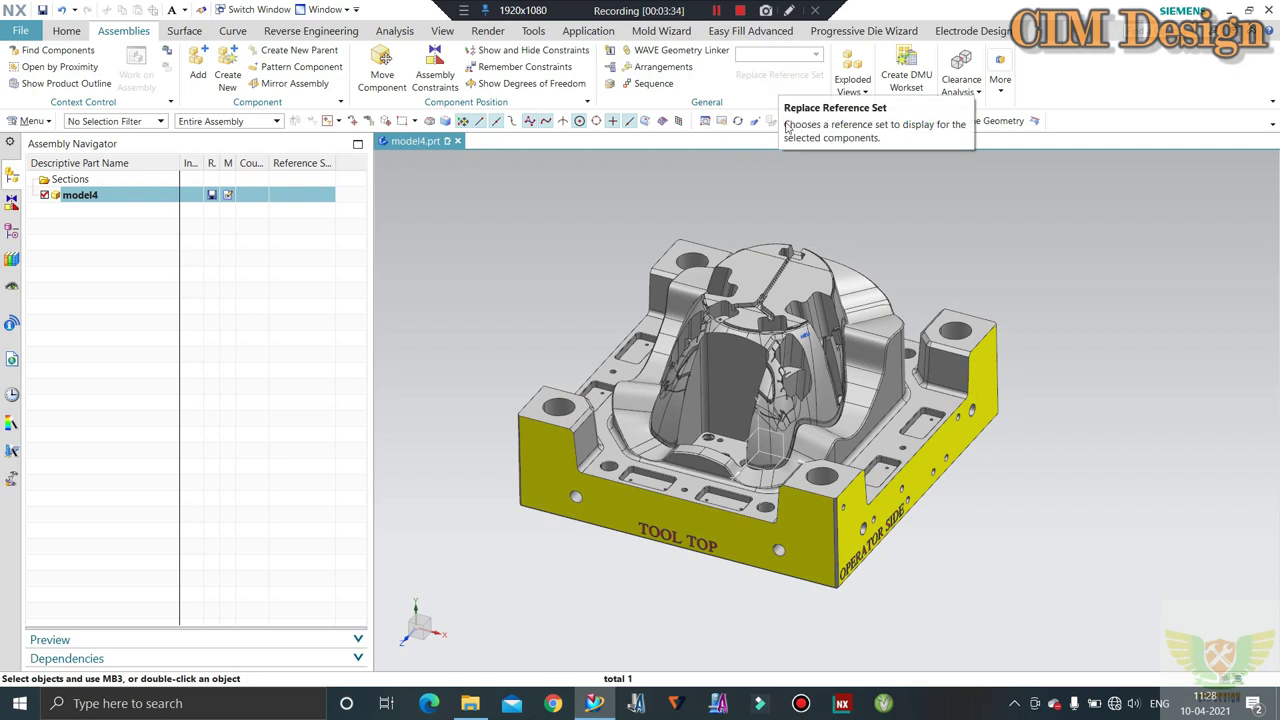
Zoom in to inspect the >ABS< text, then narrow the navigator
scroll(806, 336, "down", 5)
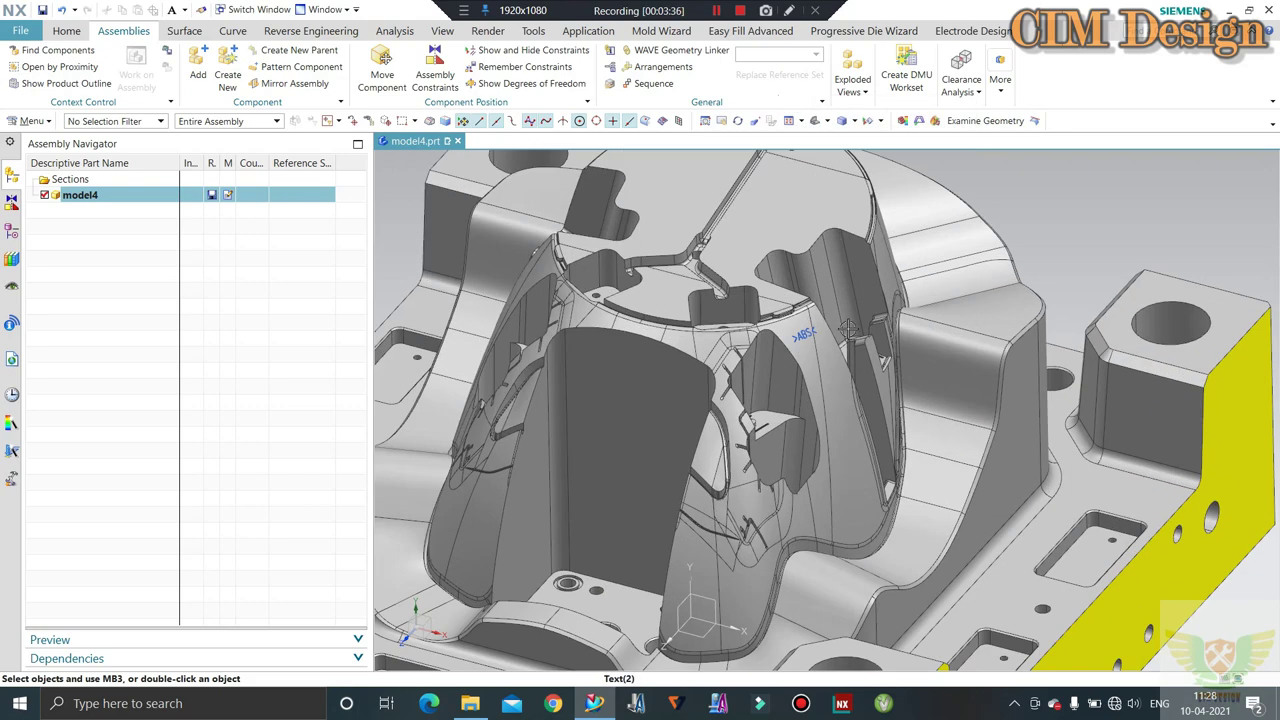
scroll(848, 330, "up", 5)
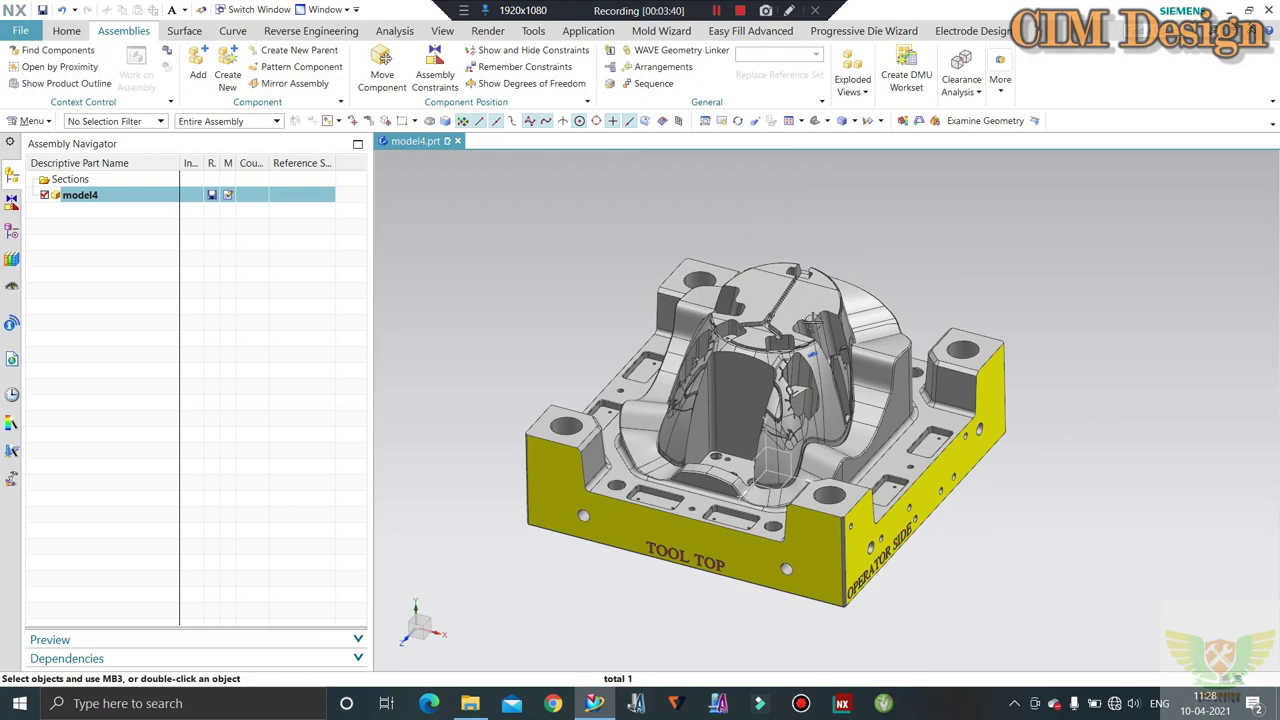
scroll(951, 243, "down", 2)
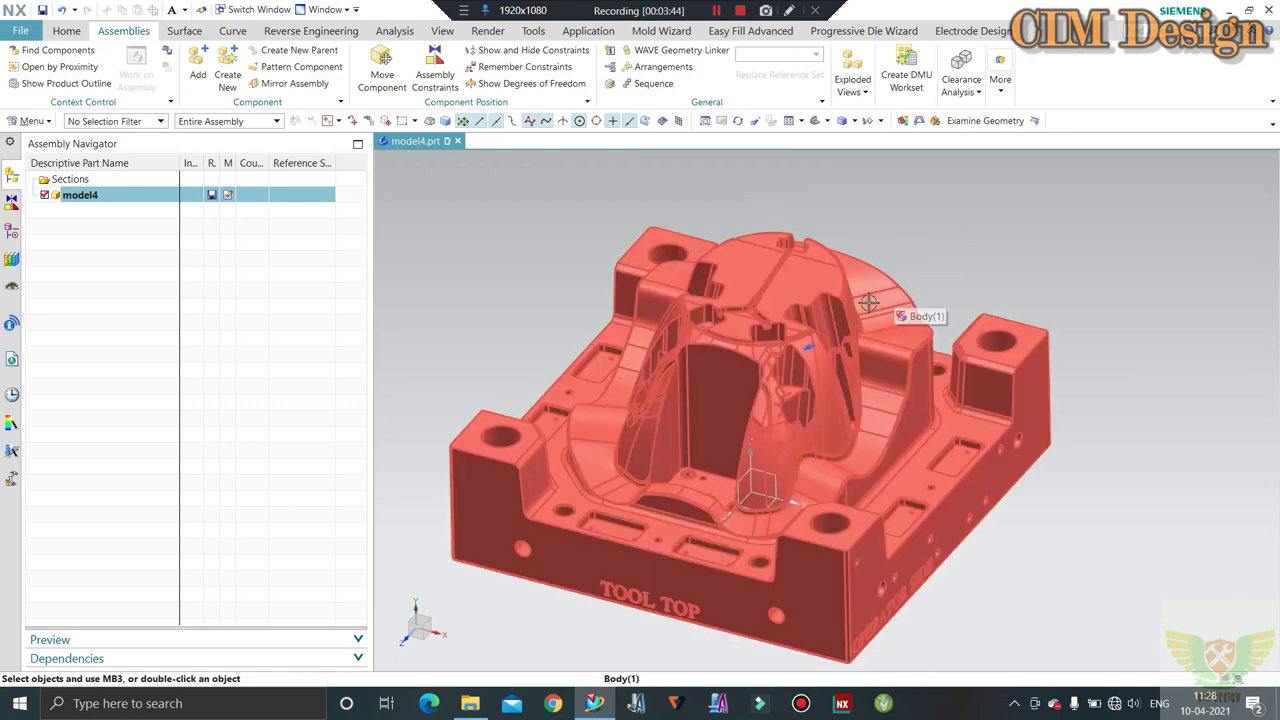
scroll(815, 343, "down", 3)
scroll(882, 350, "down", 2)
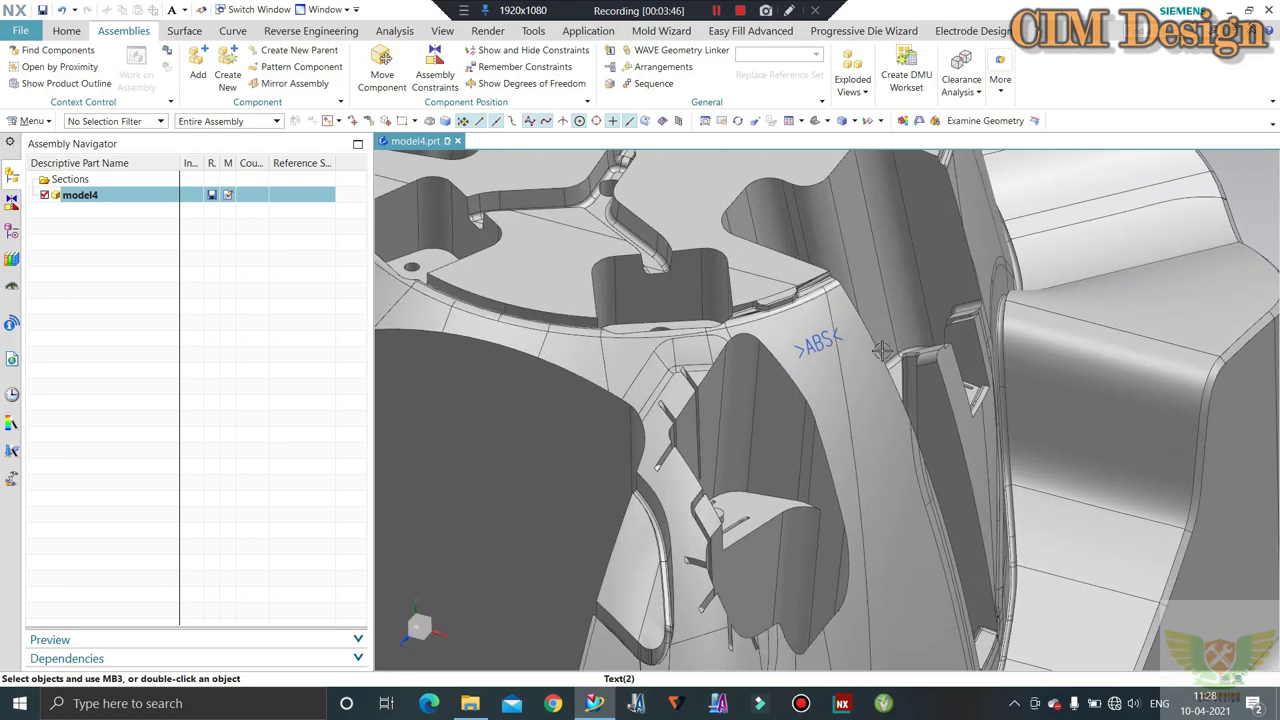
scroll(857, 322, "up", 3)
scroll(805, 316, "up", 3)
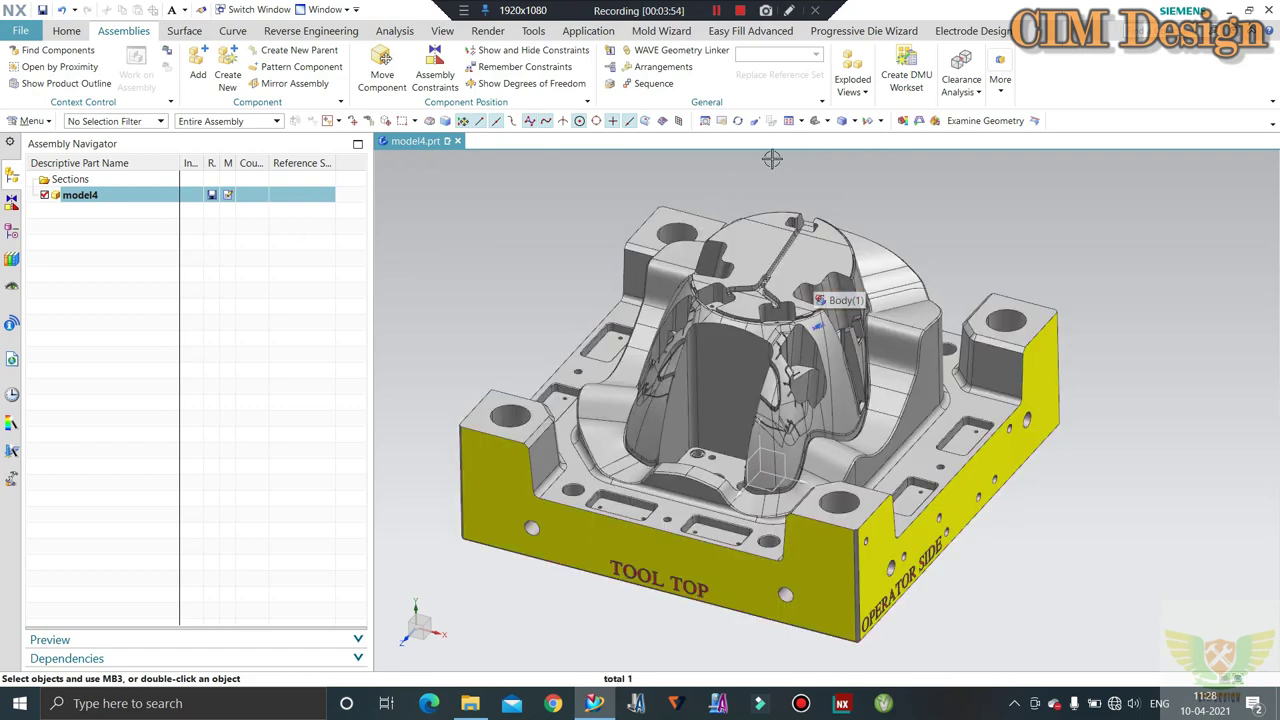
left_click_drag(371, 220, 250, 220)
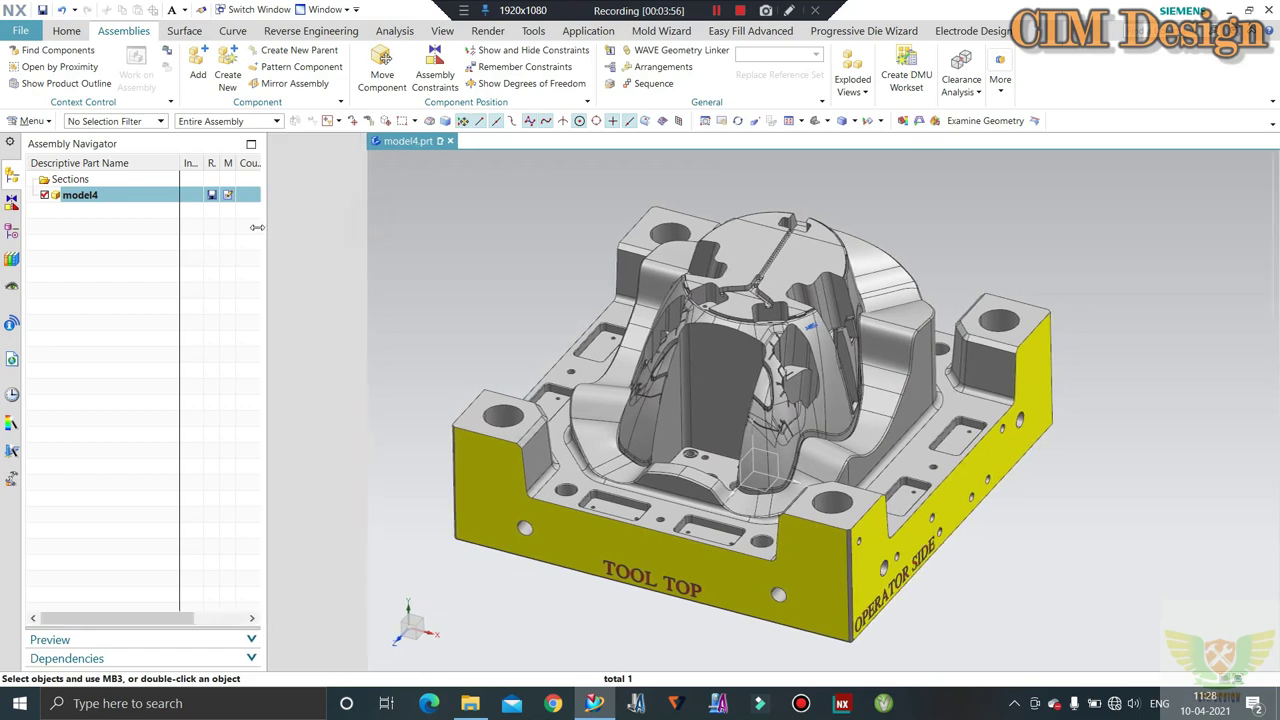
Bring up the STEP export options from File > Export
left_click(20, 30)
mouse_move(38, 218)
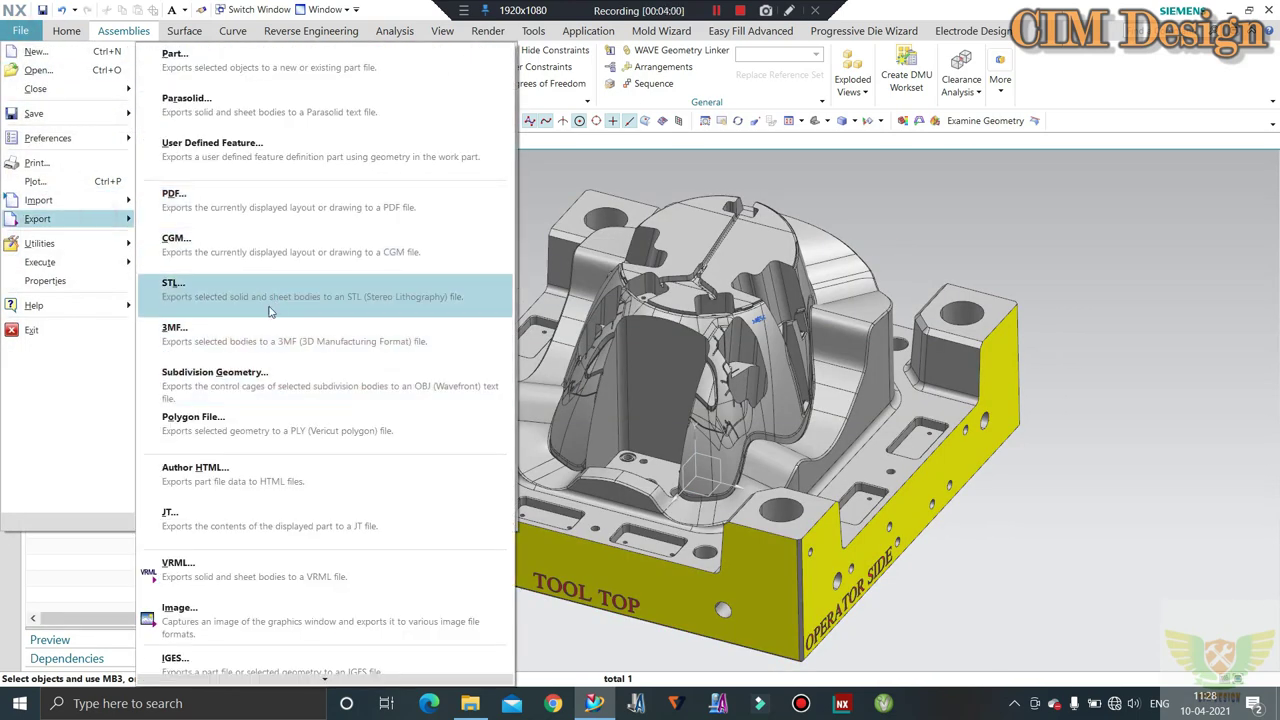
scroll(232, 464, "down", 1)
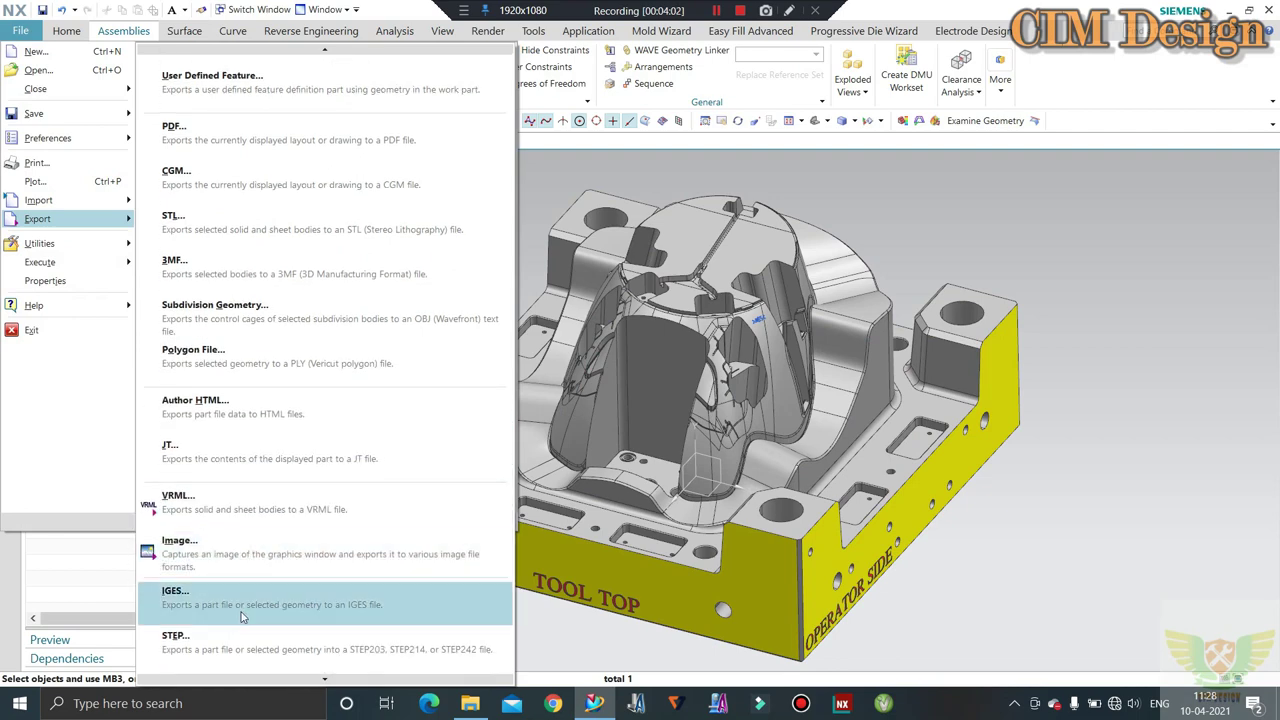
left_click(239, 648)
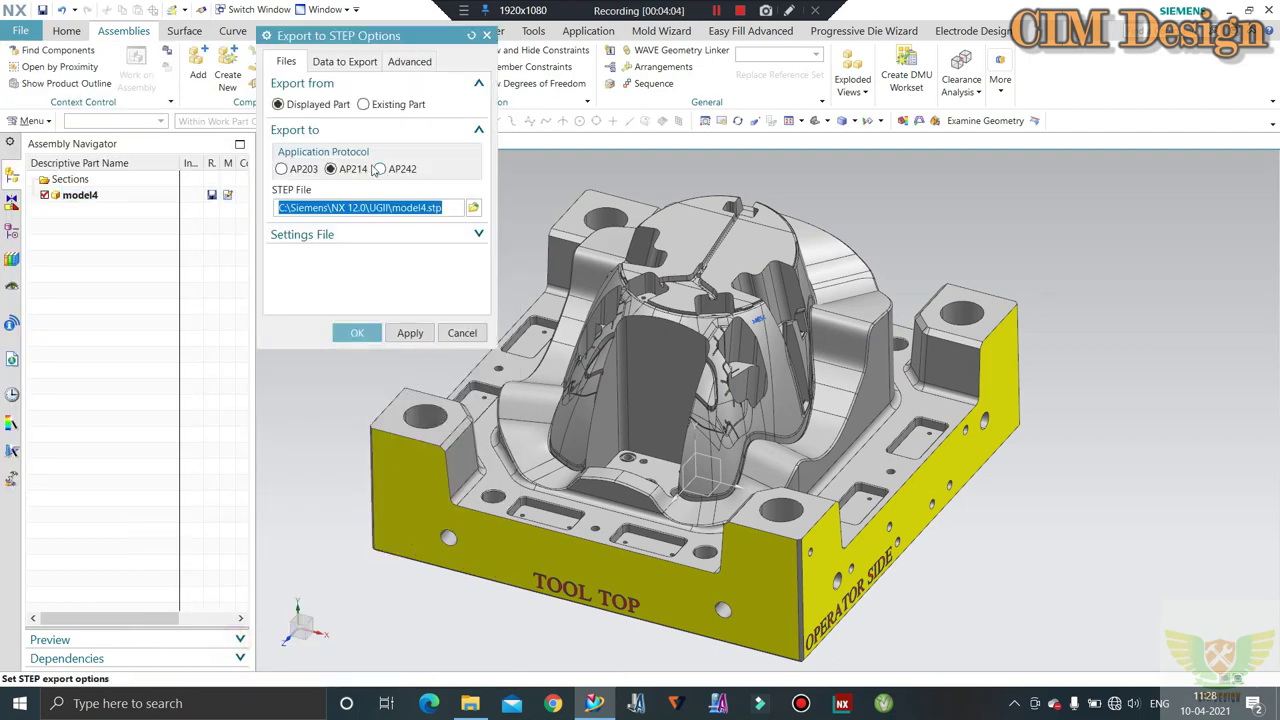
Set the export data to Selected Objects and box-select the whole mold block
left_click(344, 61)
left_click(410, 108)
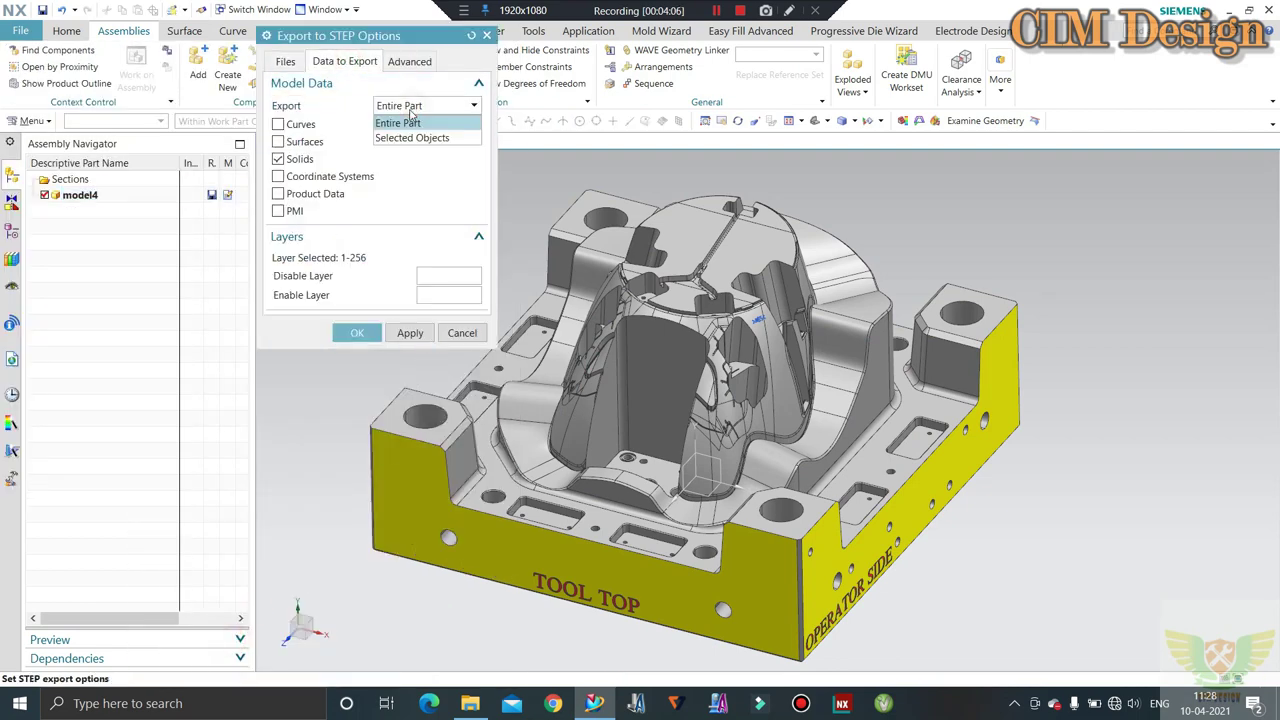
left_click(413, 137)
scroll(930, 304, "down", 3)
scroll(930, 304, "down", 2)
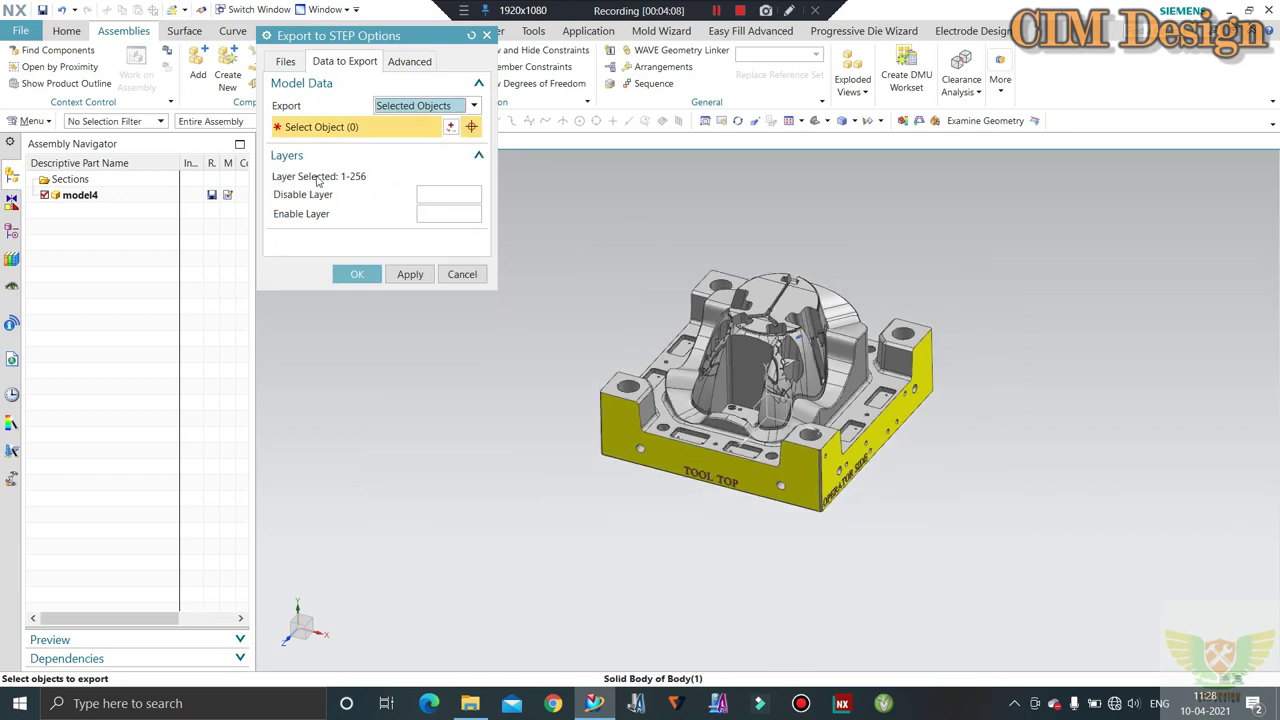
left_click_drag(1013, 210, 540, 595)
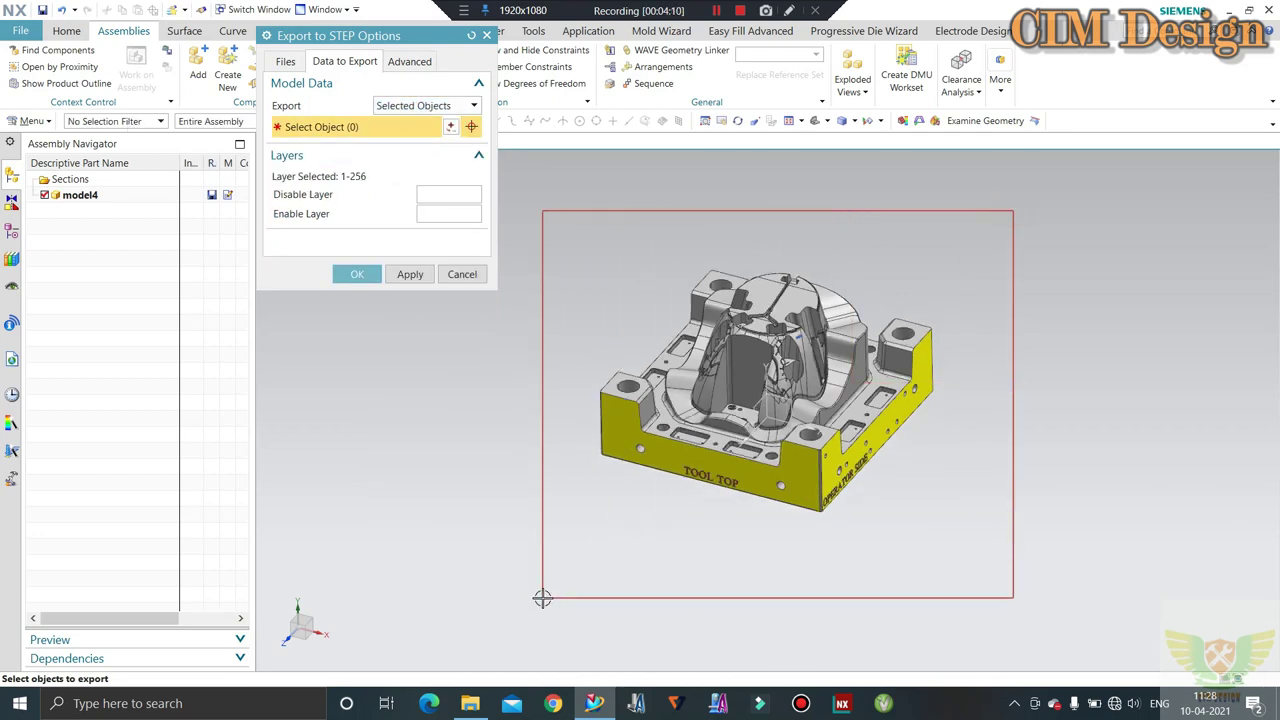
Name the output file CORE on the Desktop and run the STEP export
left_click(286, 61)
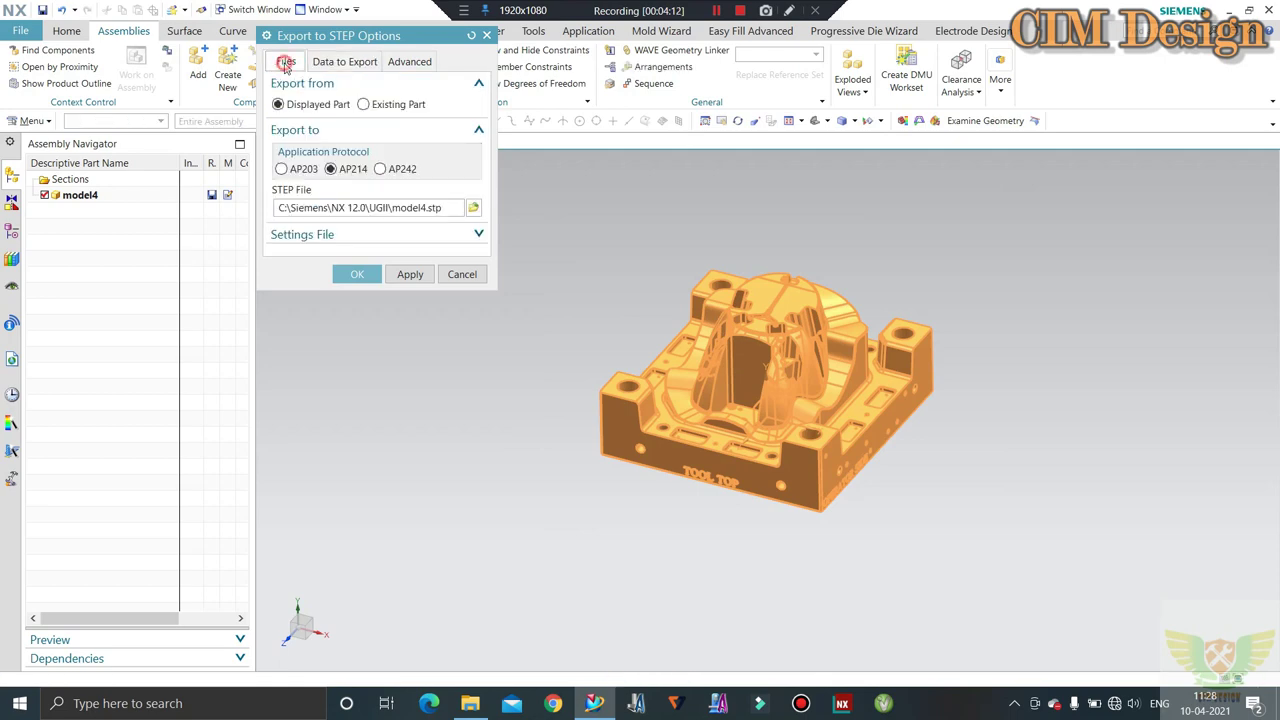
left_click(473, 207)
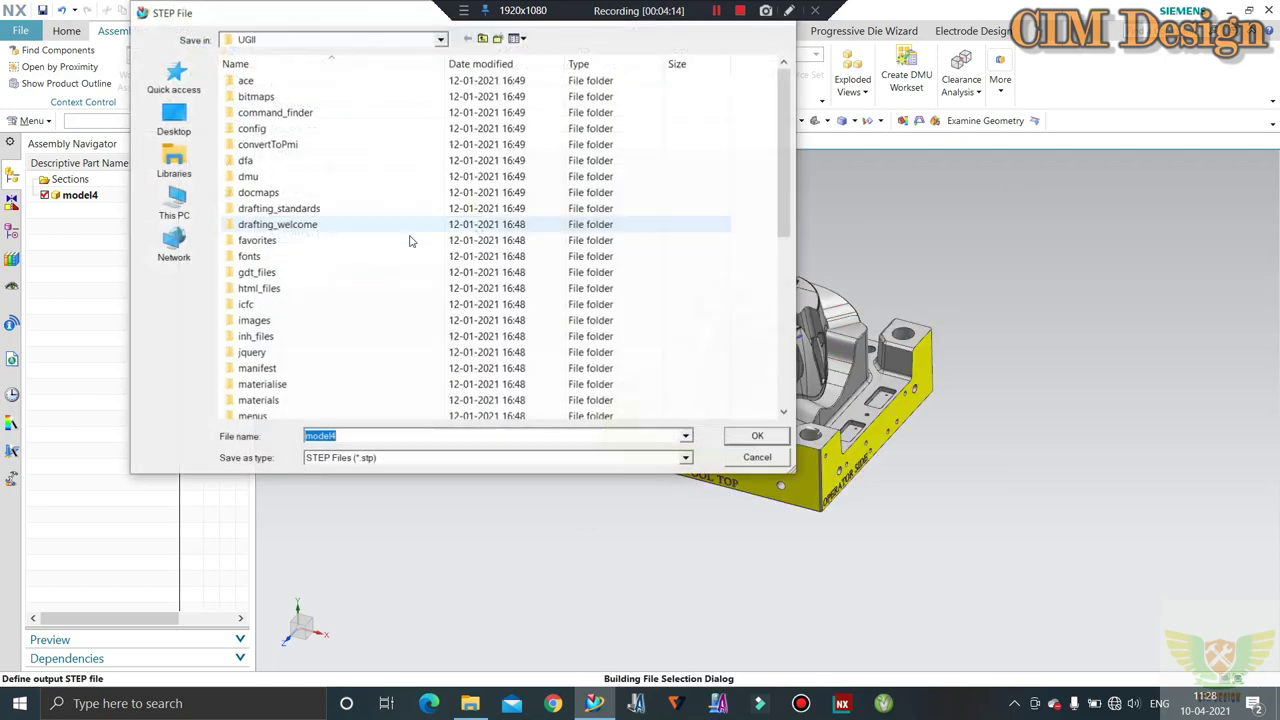
left_click(173, 120)
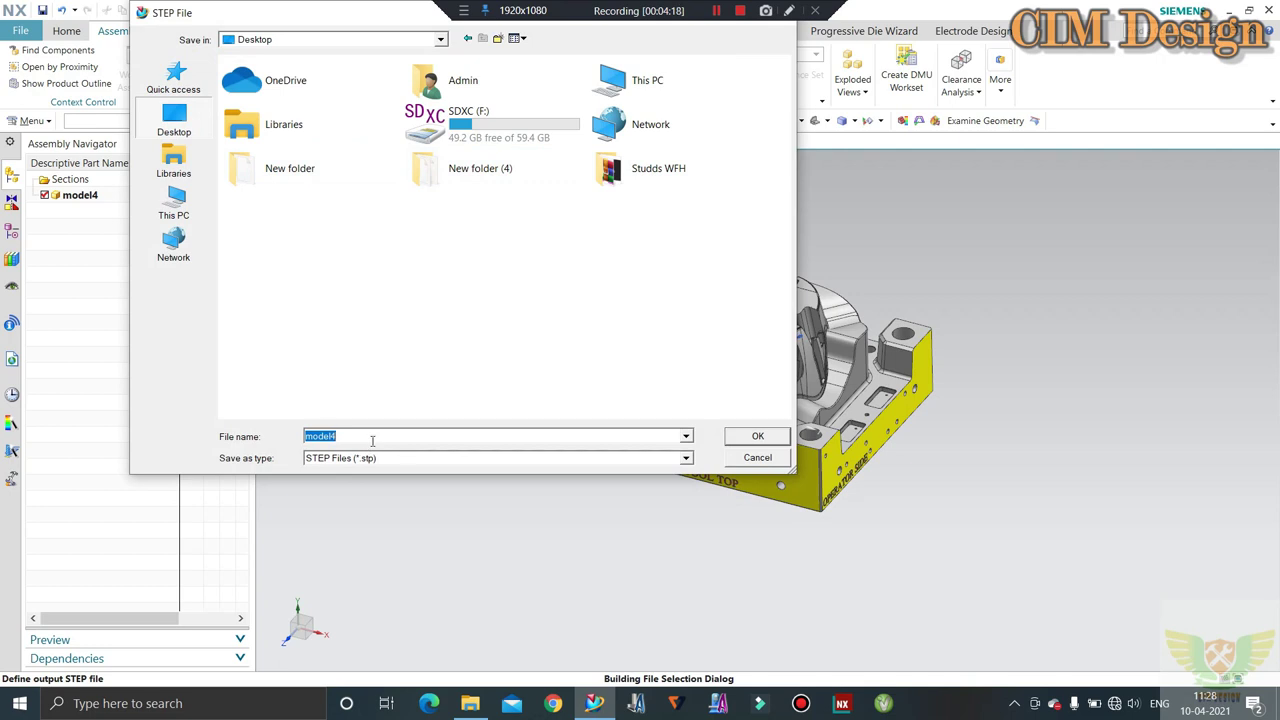
type("co")
key("BackSpace")
key("BackSpace")
key("BackSpace")
type("CORE")
key("BackSpace")
left_click(757, 436)
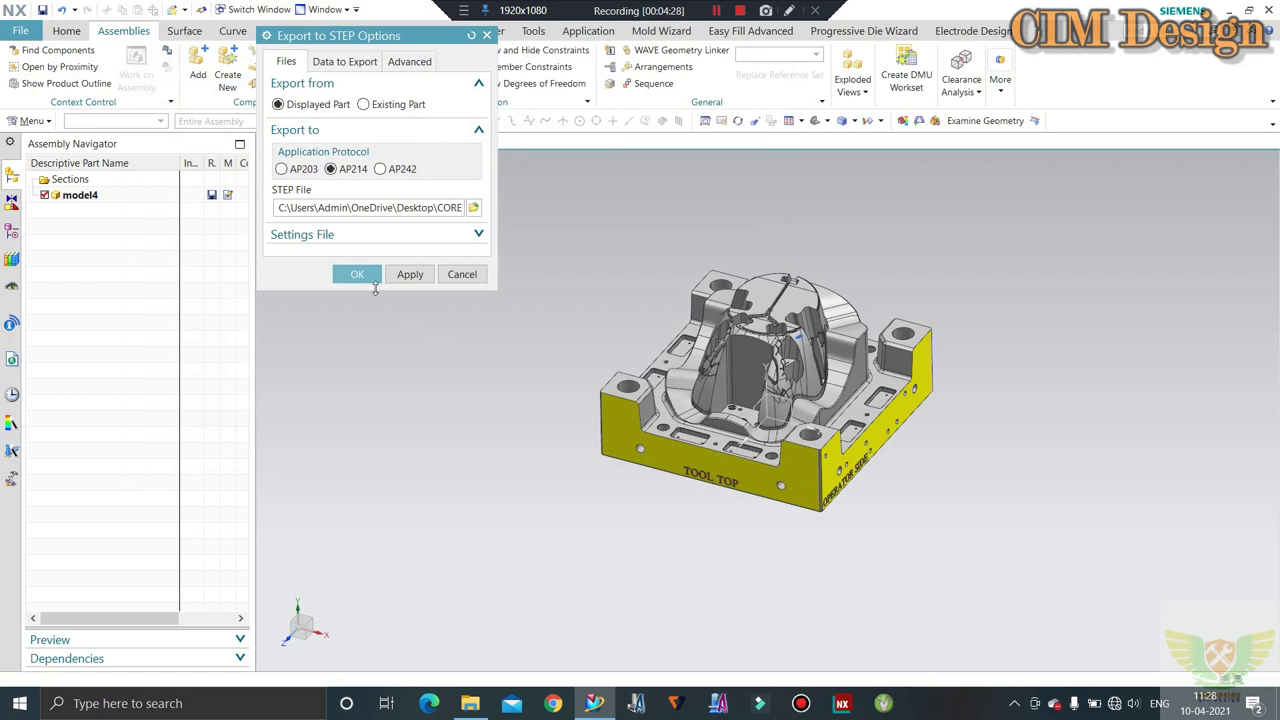
left_click(357, 274)
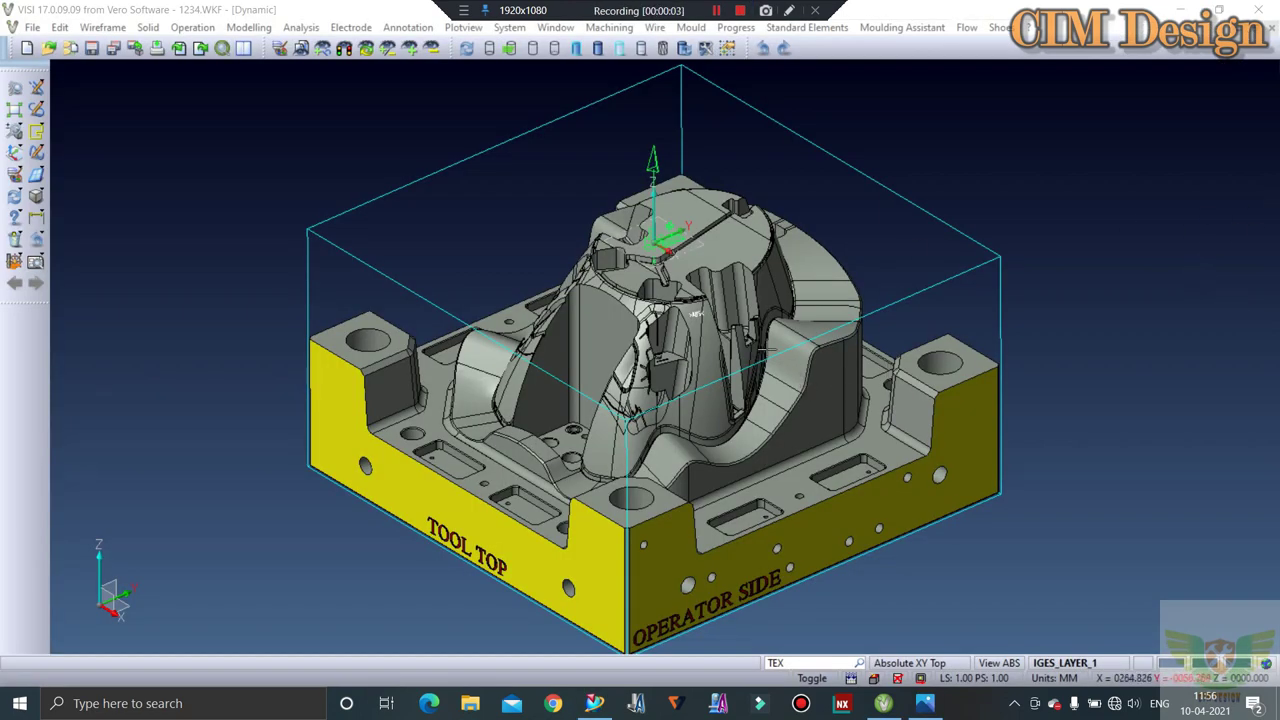
Zoom in and out repeatedly to inspect the curved >ABS< lettering on the core
scroll(755, 335, "up", 1)
scroll(748, 320, "up", 1)
scroll(741, 309, "up", 1)
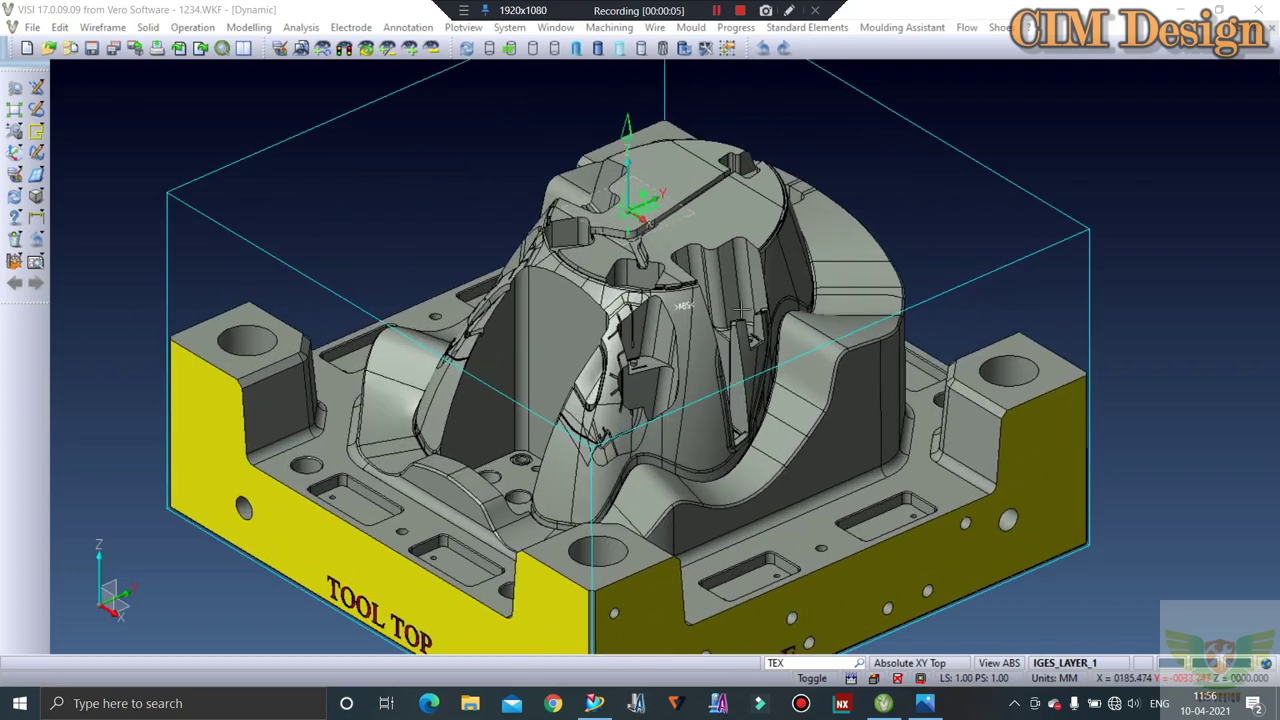
scroll(730, 303, "up", 1)
scroll(718, 296, "up", 1)
scroll(706, 288, "up", 1)
scroll(697, 281, "up", 1)
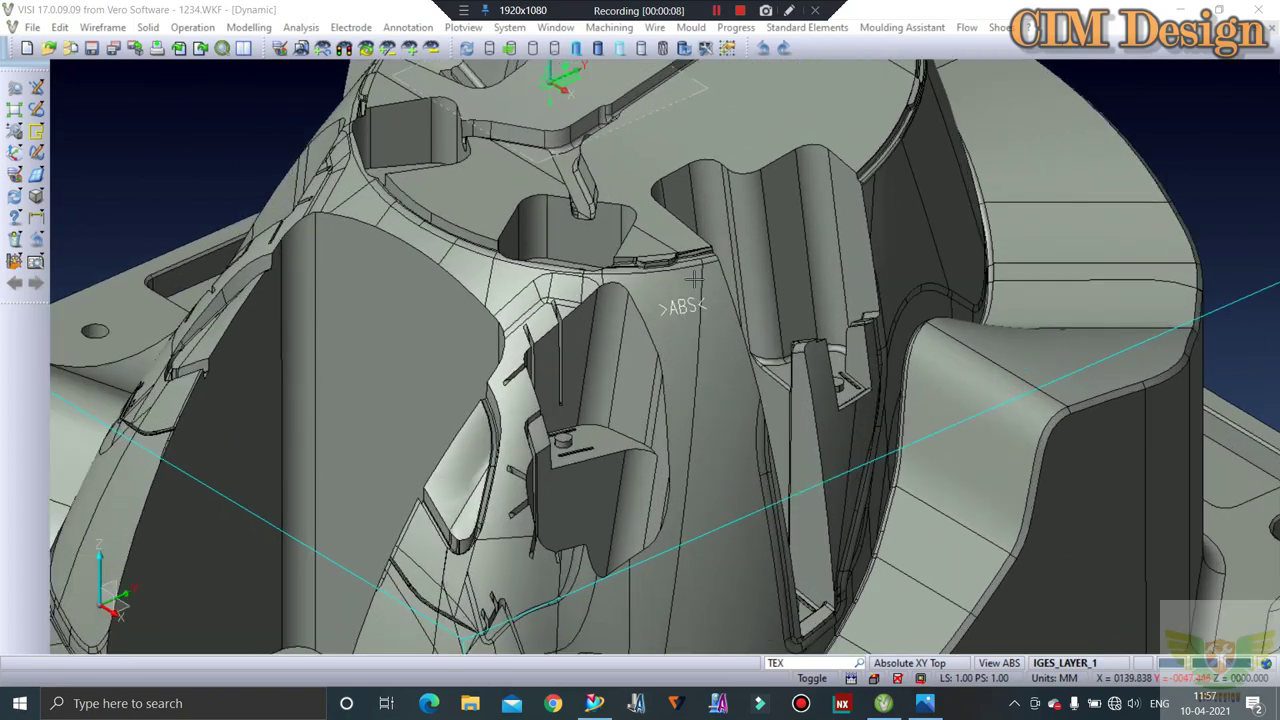
scroll(696, 280, "up", 1)
scroll(648, 288, "up", 1)
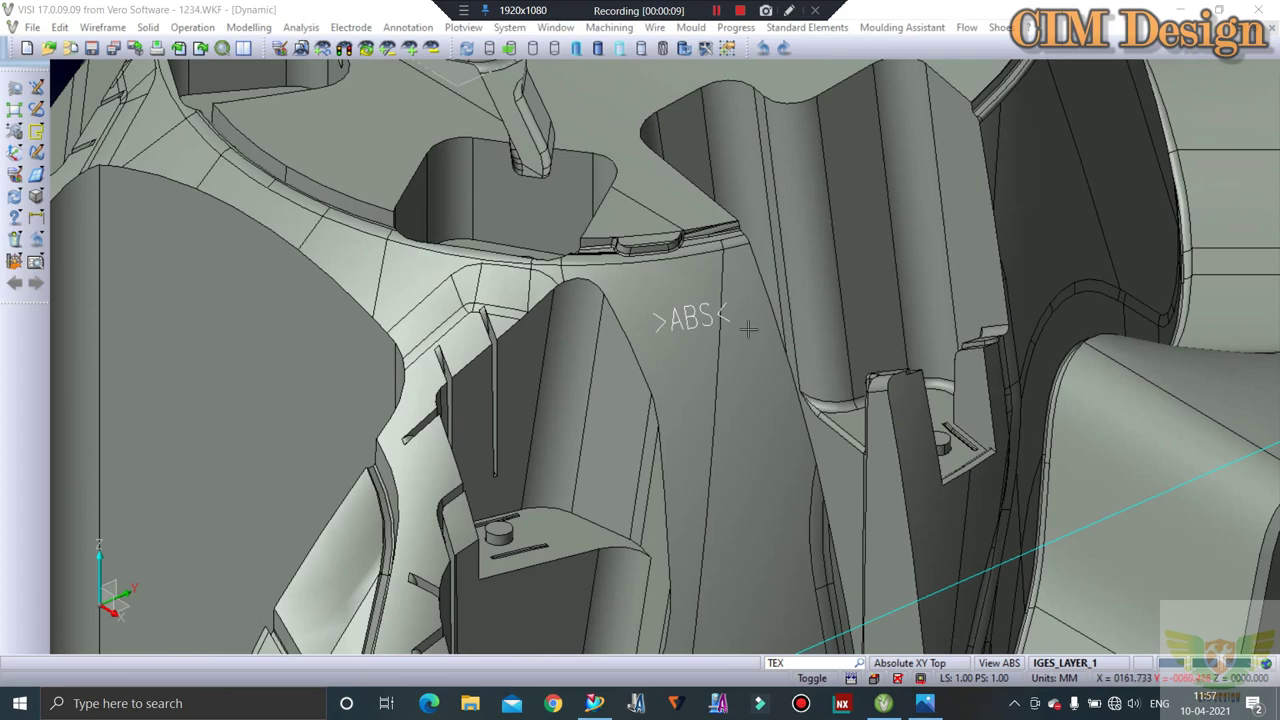
scroll(743, 329, "down", 1)
scroll(743, 329, "down", 1)
scroll(745, 329, "down", 1)
scroll(715, 318, "down", 1)
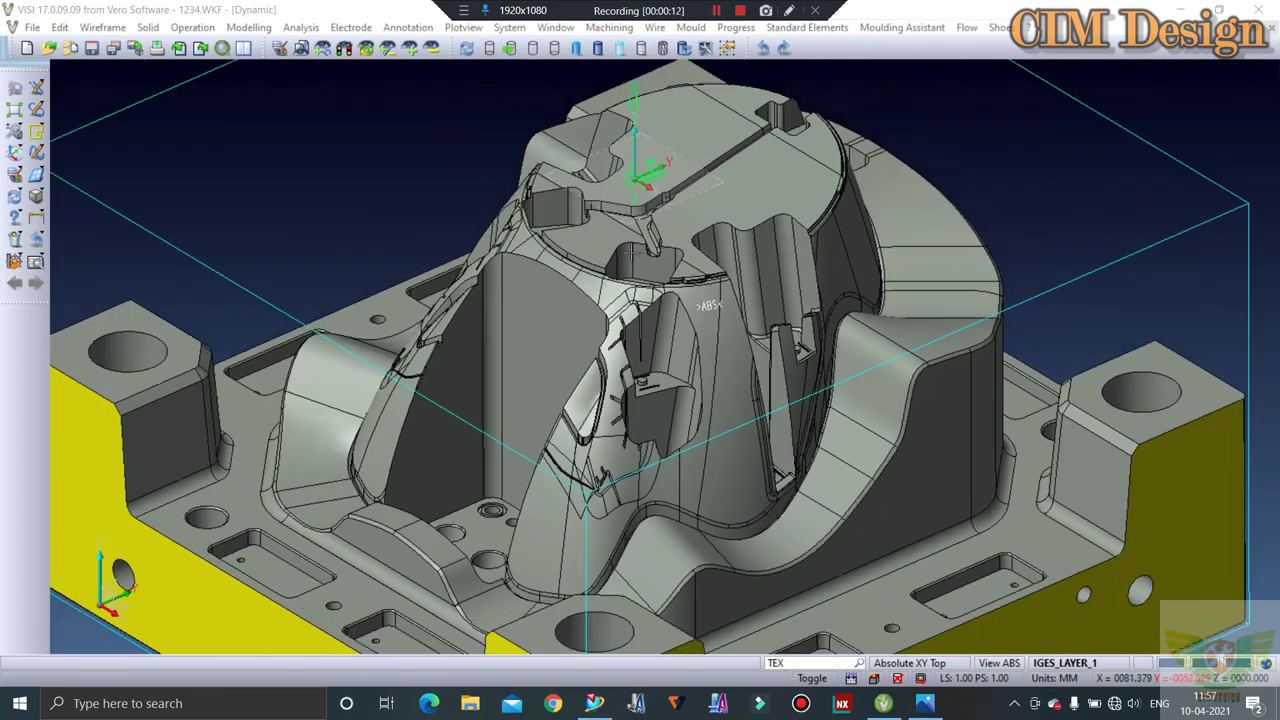
scroll(700, 302, "down", 1)
scroll(686, 289, "down", 1)
scroll(675, 278, "down", 1)
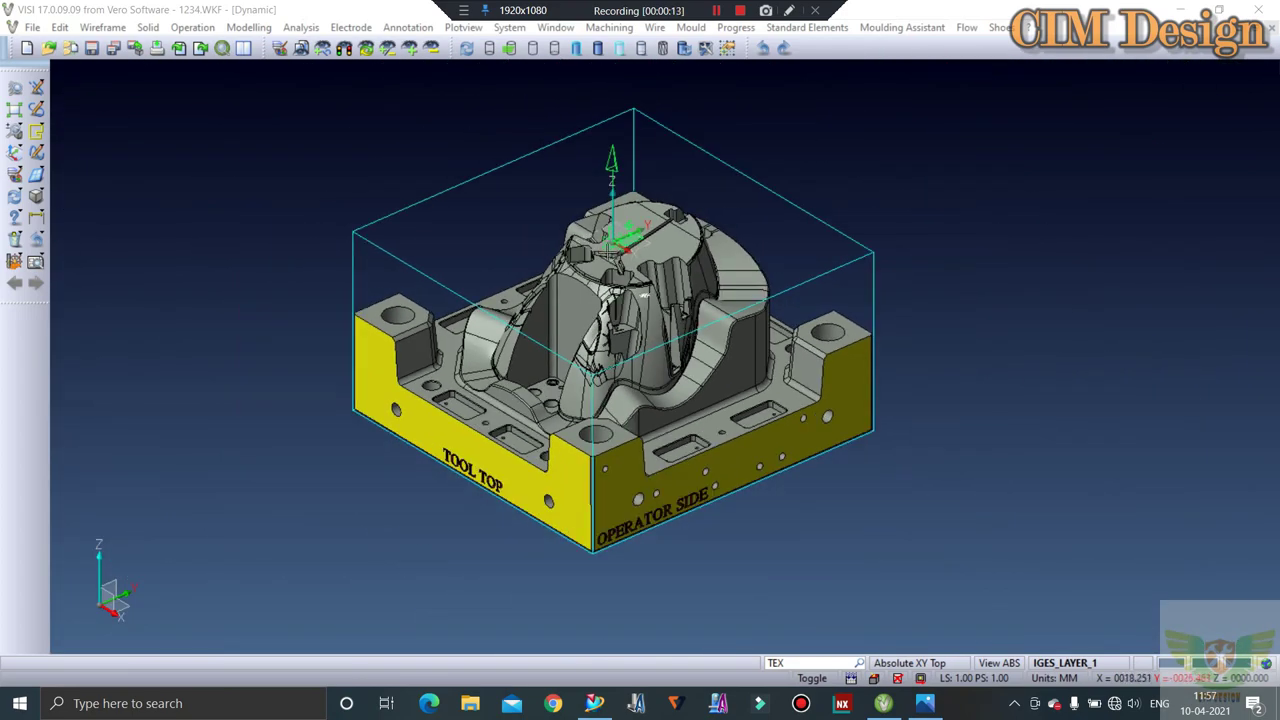
scroll(672, 275, "up", 2)
scroll(672, 275, "up", 1)
scroll(672, 275, "up", 1)
scroll(675, 290, "up", 1)
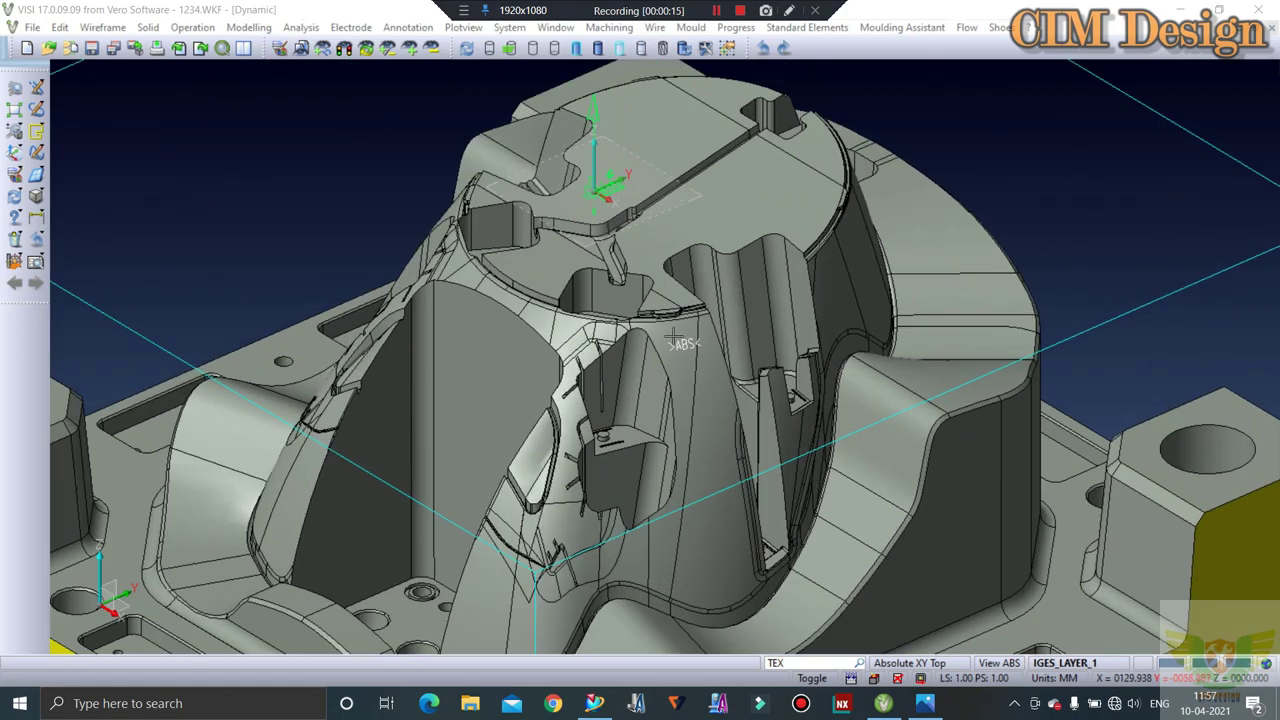
scroll(685, 310, "up", 1)
scroll(695, 326, "up", 1)
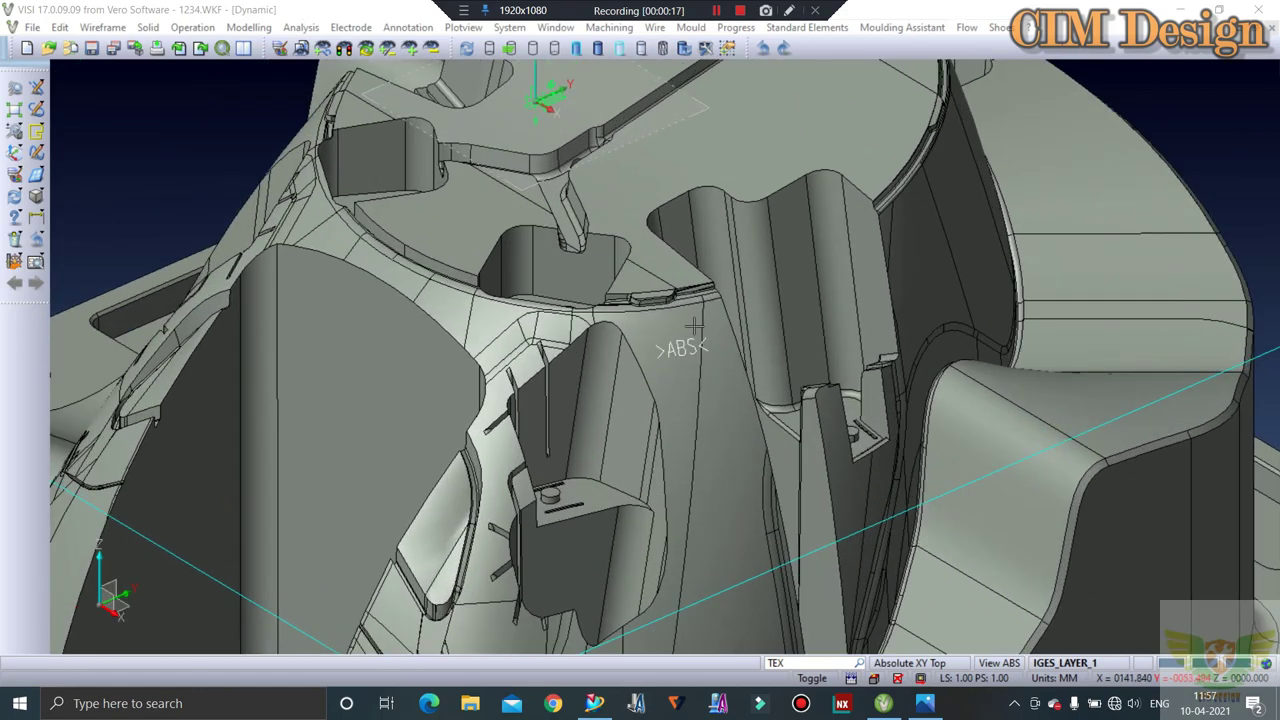
scroll(723, 342, "up", 1)
scroll(722, 335, "up", 1)
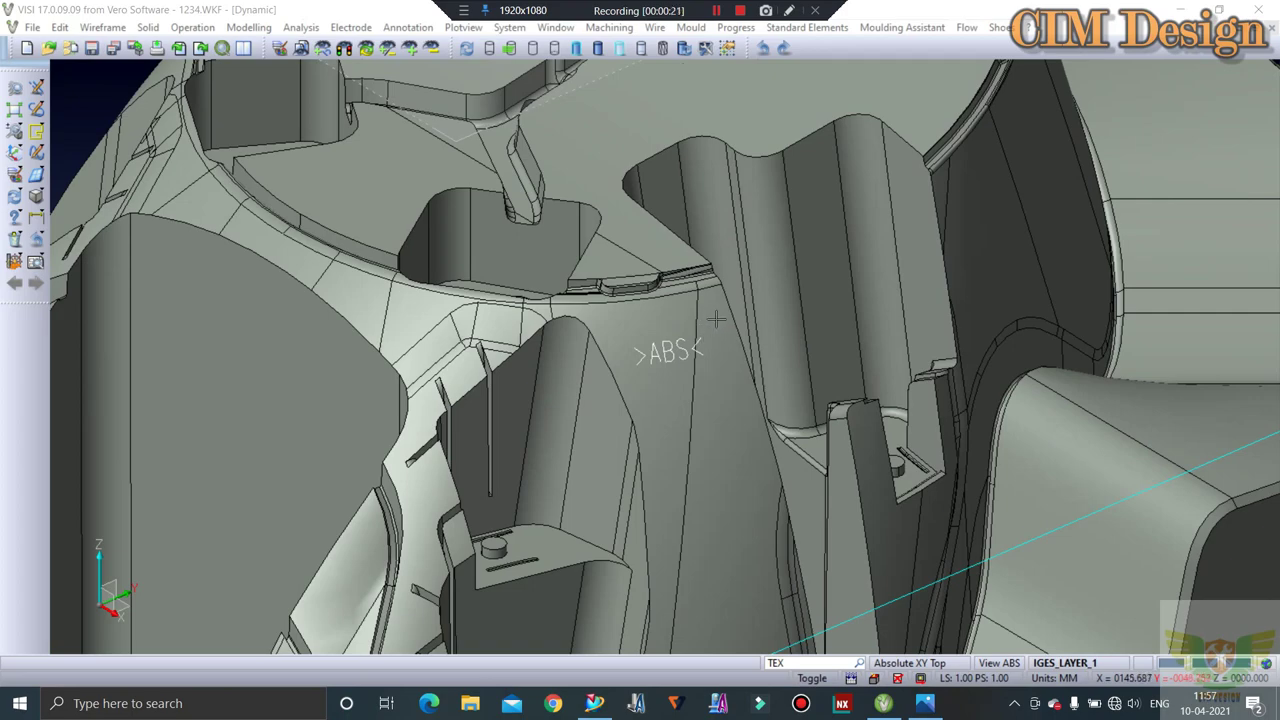
scroll(716, 319, "up", 1)
scroll(716, 319, "up", 1)
scroll(716, 318, "up", 1)
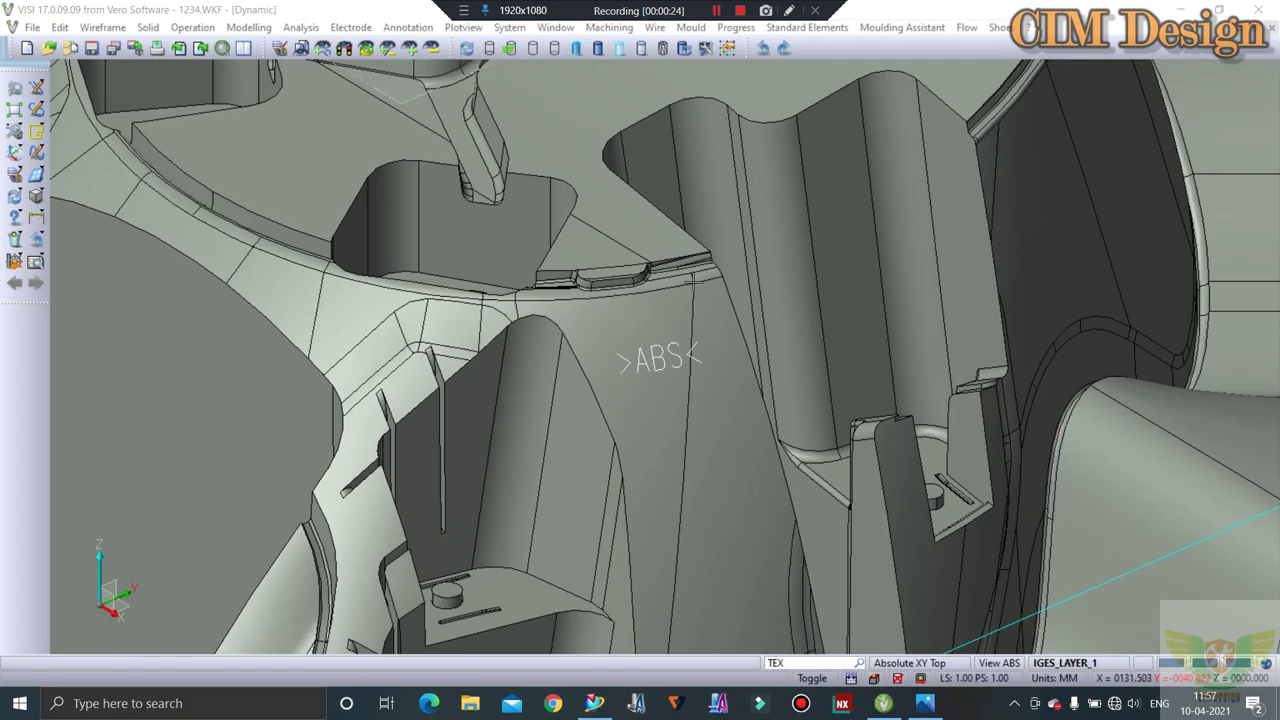
scroll(690, 282, "down", 1)
scroll(680, 275, "down", 1)
scroll(665, 268, "down", 1)
scroll(650, 260, "down", 1)
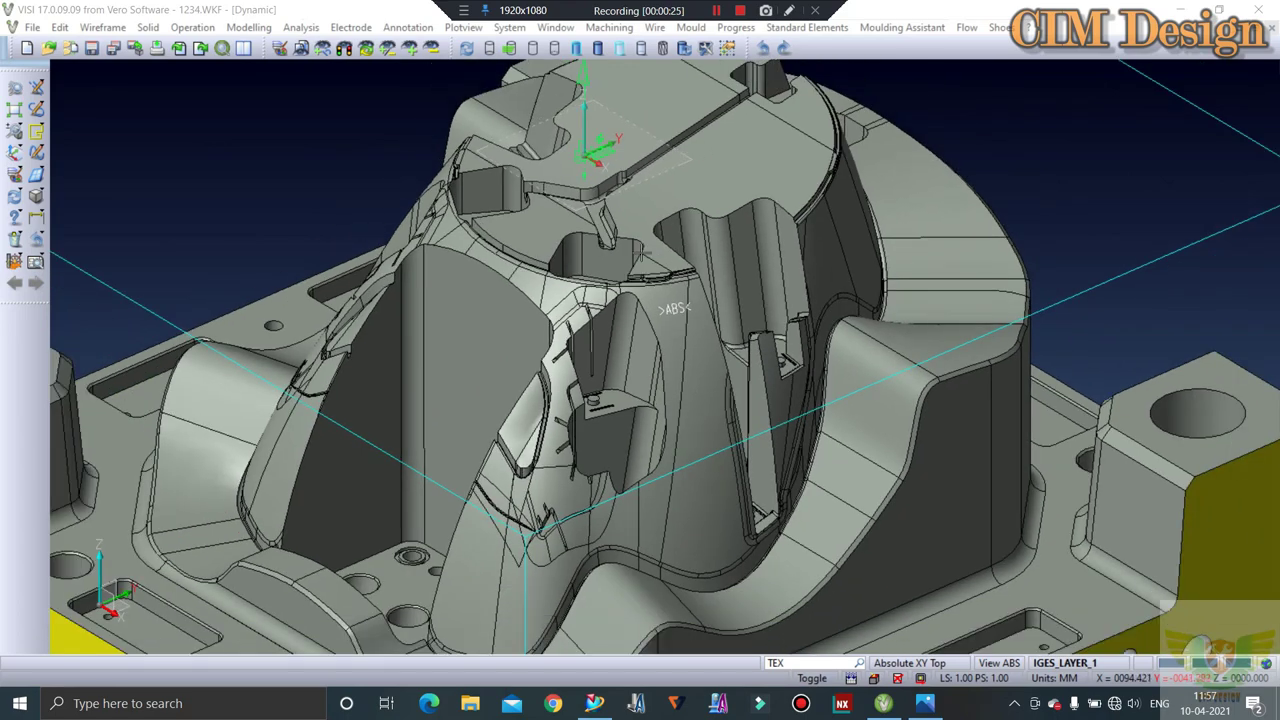
scroll(632, 259, "down", 2)
scroll(640, 266, "down", 2)
scroll(646, 274, "down", 1)
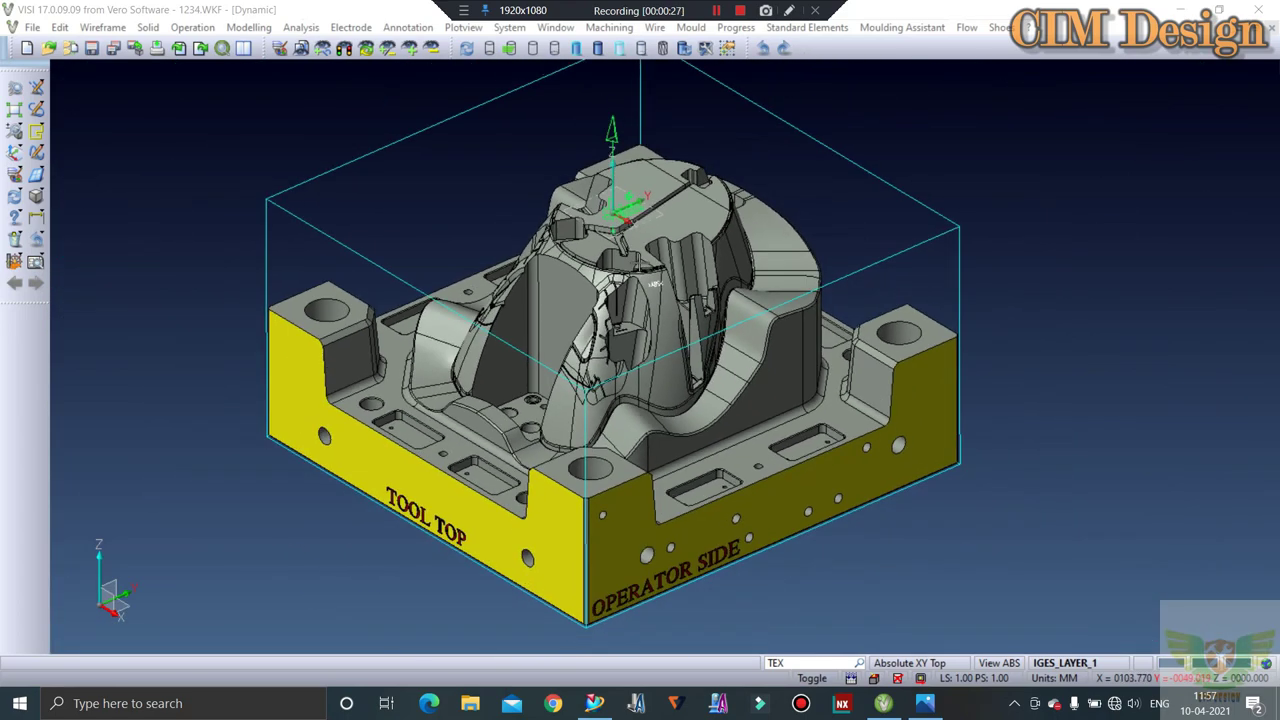
scroll(653, 283, "down", 1)
scroll(655, 281, "up", 3)
scroll(660, 284, "down", 2)
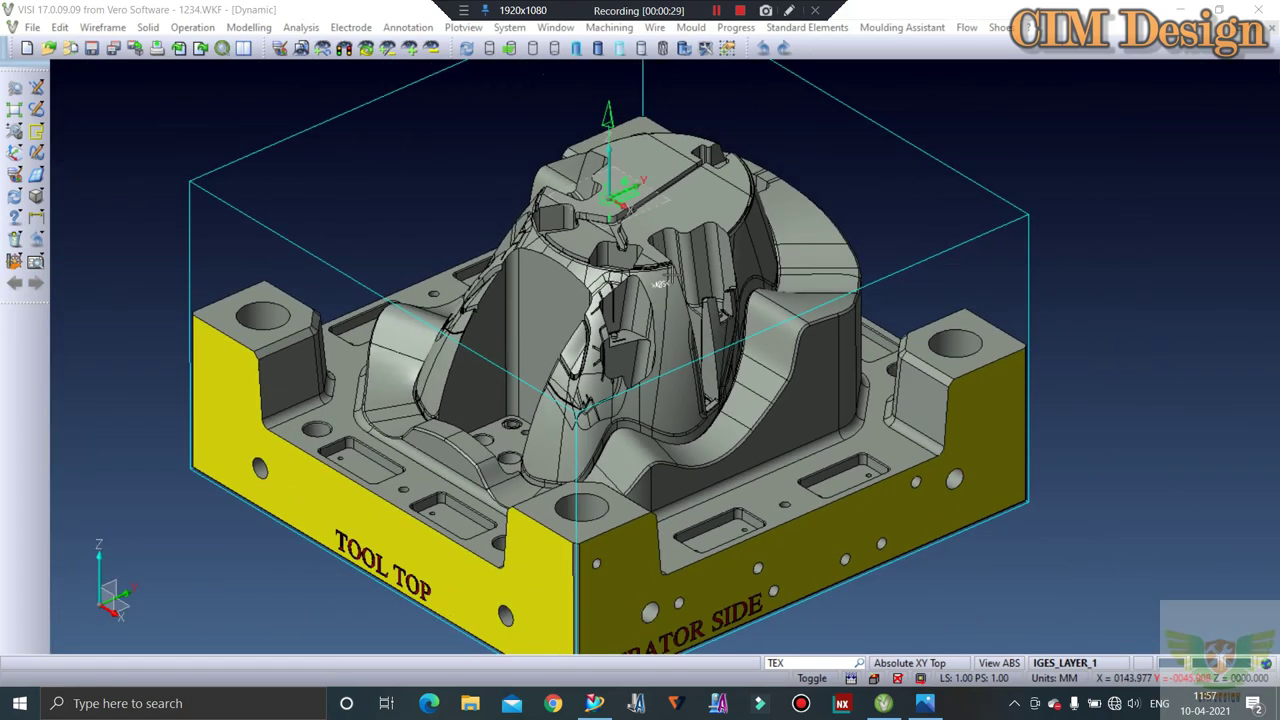
scroll(660, 283, "down", 1)
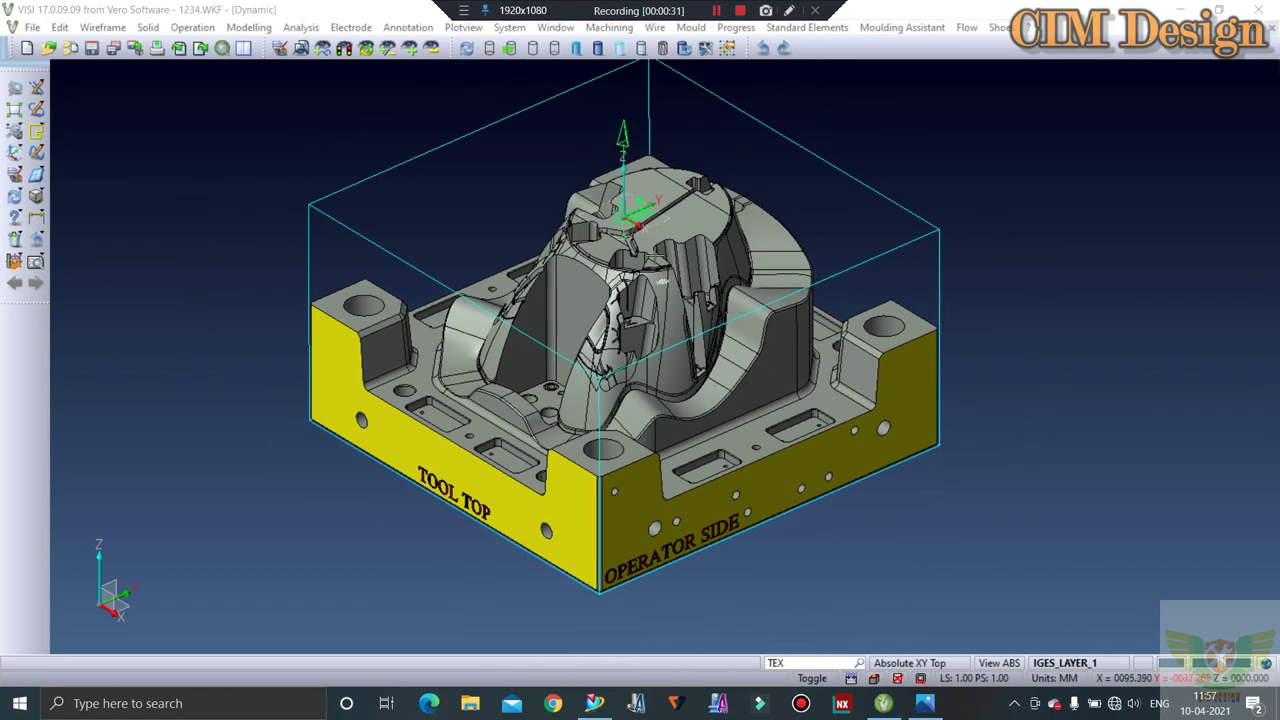
scroll(660, 283, "up", 1)
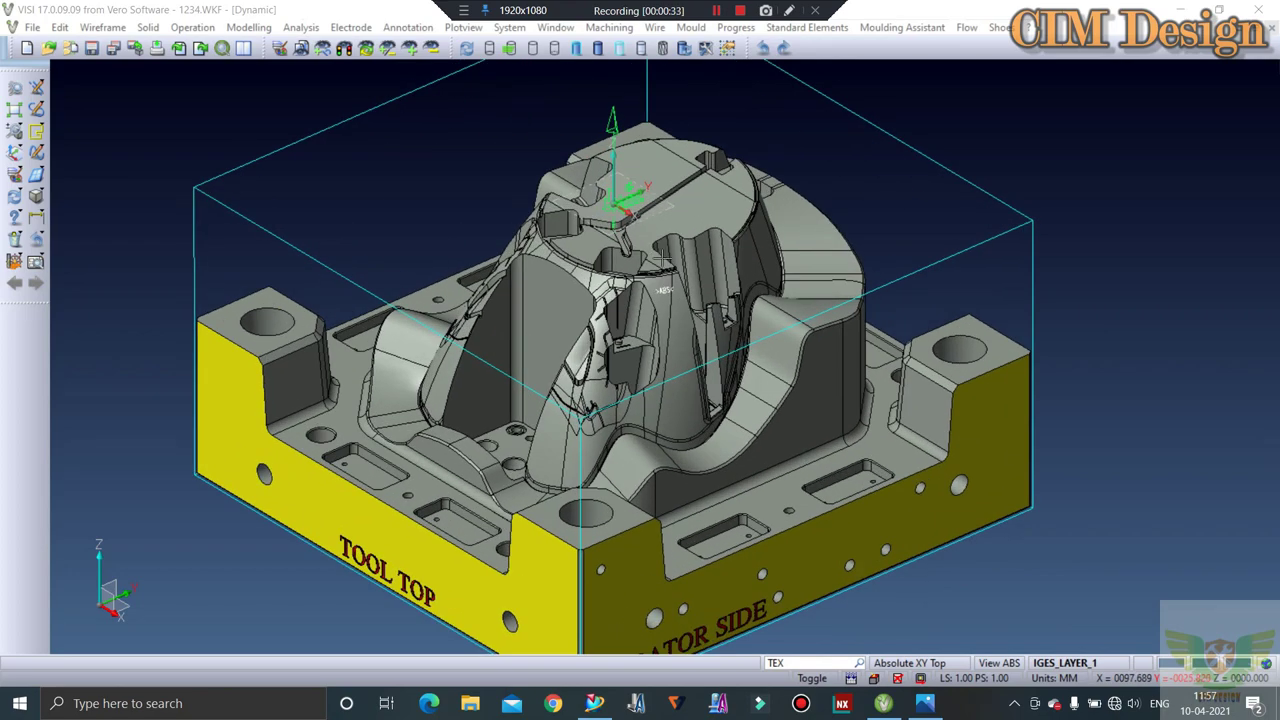
scroll(662, 298, "up", 1)
scroll(662, 298, "up", 1)
scroll(660, 299, "up", 1)
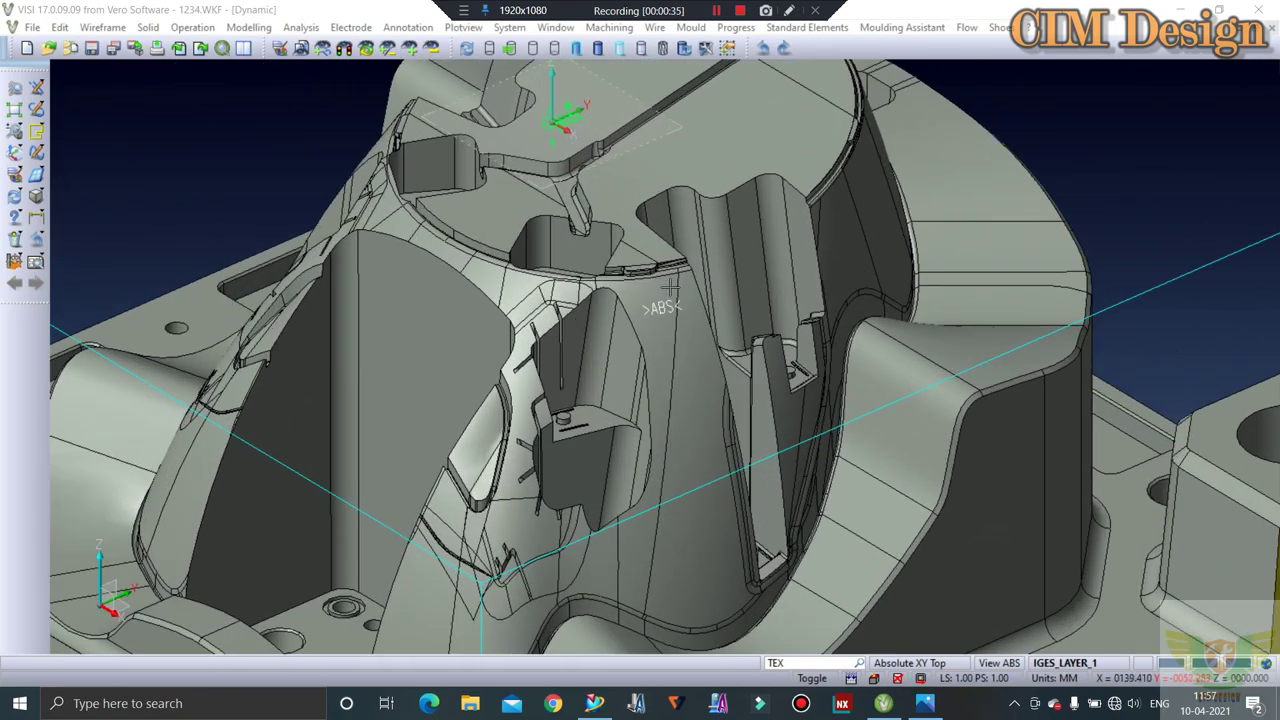
scroll(658, 299, "up", 1)
scroll(655, 300, "down", 2)
scroll(655, 297, "down", 1)
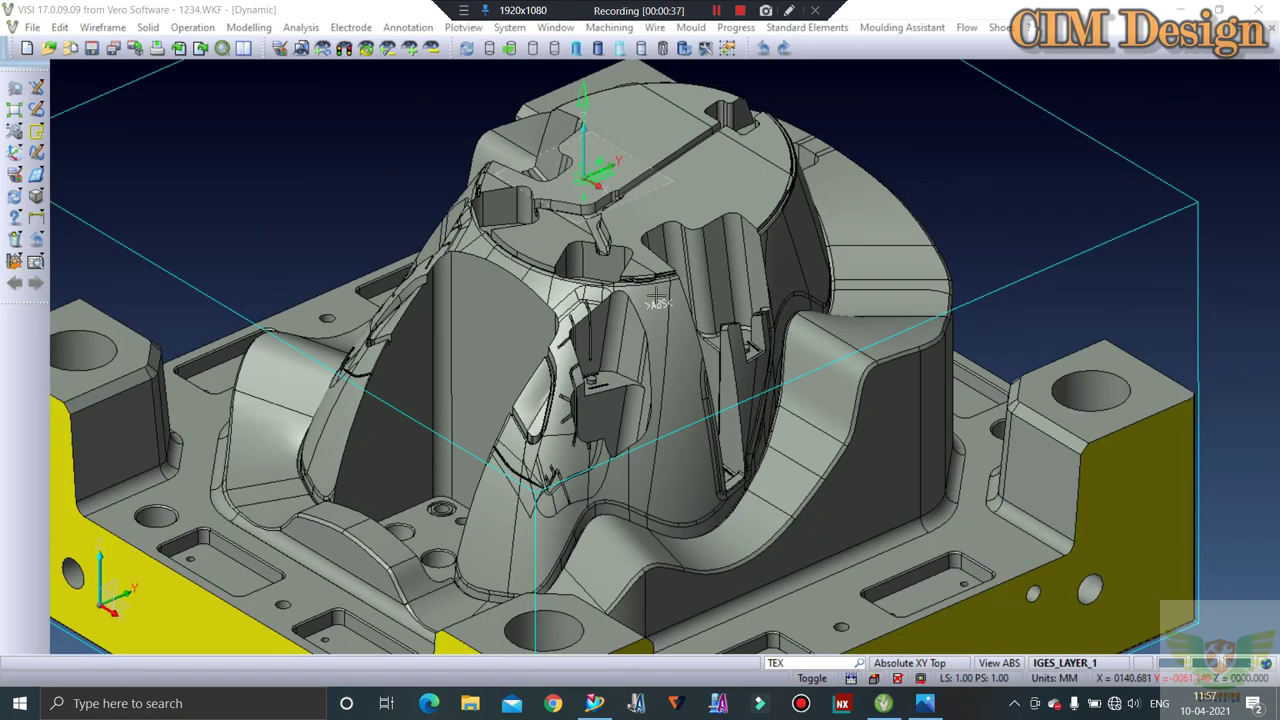
scroll(657, 298, "down", 1)
scroll(657, 298, "down", 1)
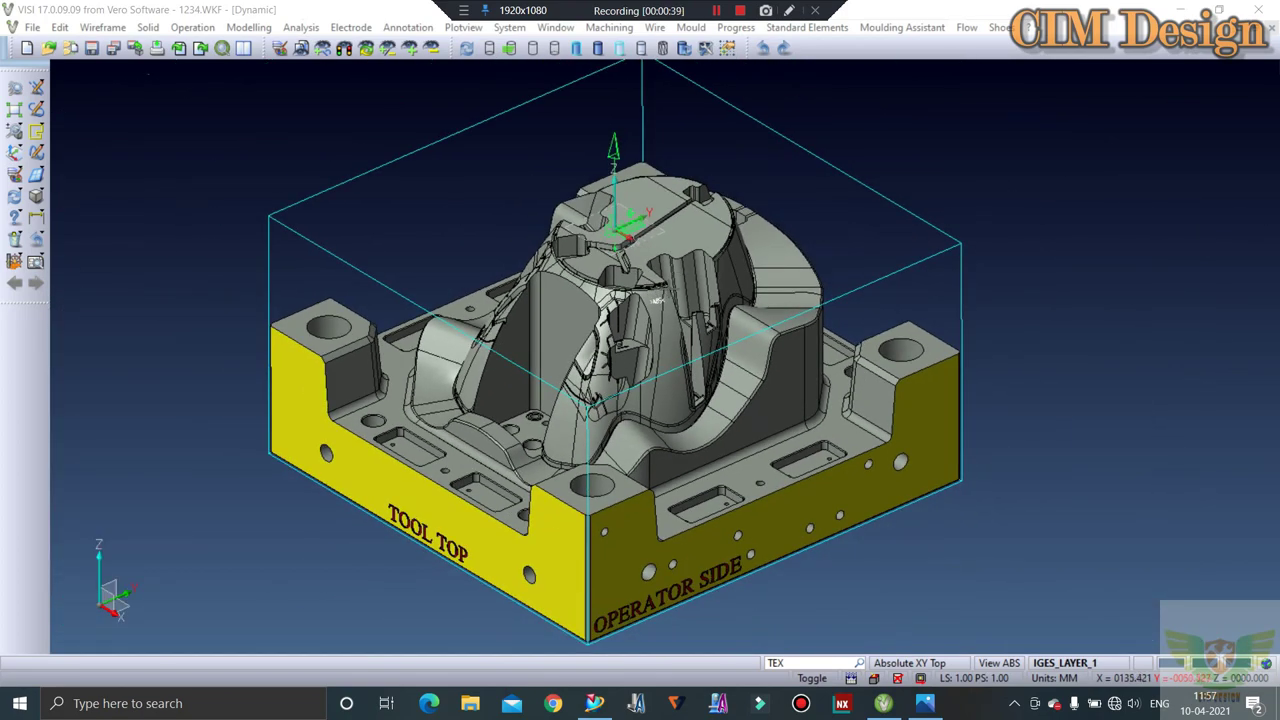
scroll(657, 299, "up", 1)
scroll(660, 308, "up", 1)
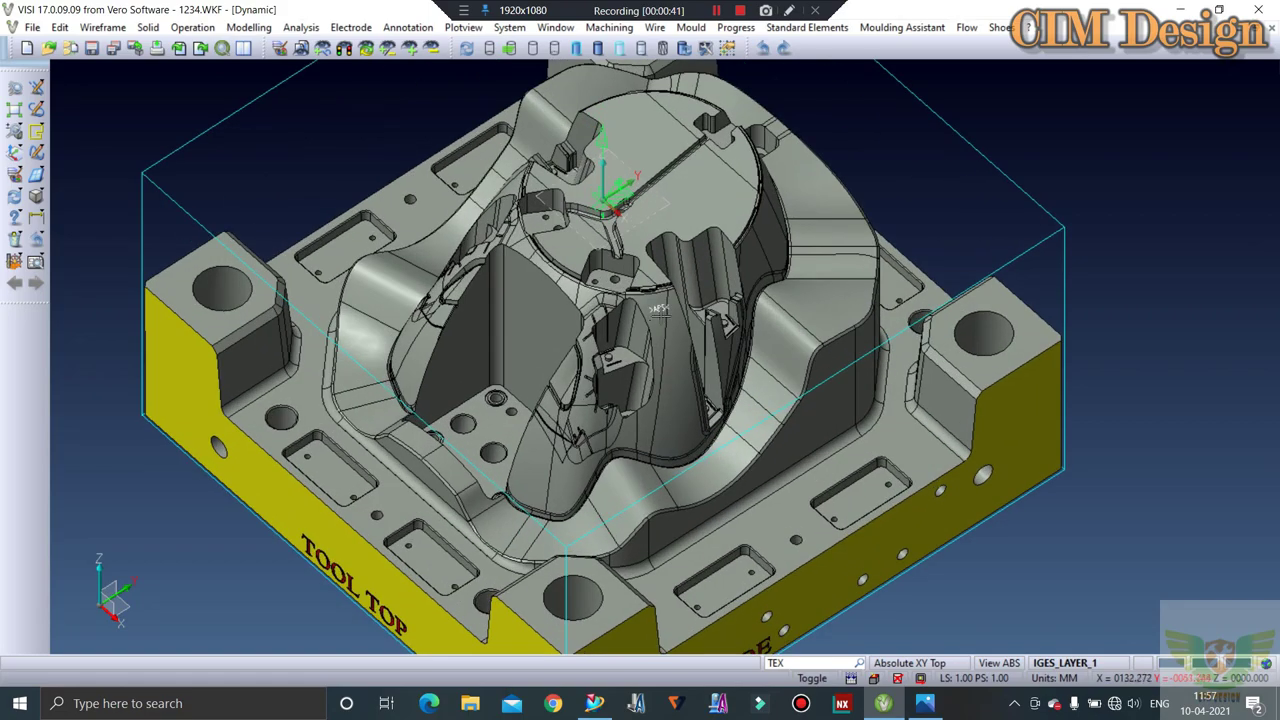
scroll(663, 309, "up", 1)
scroll(663, 308, "up", 1)
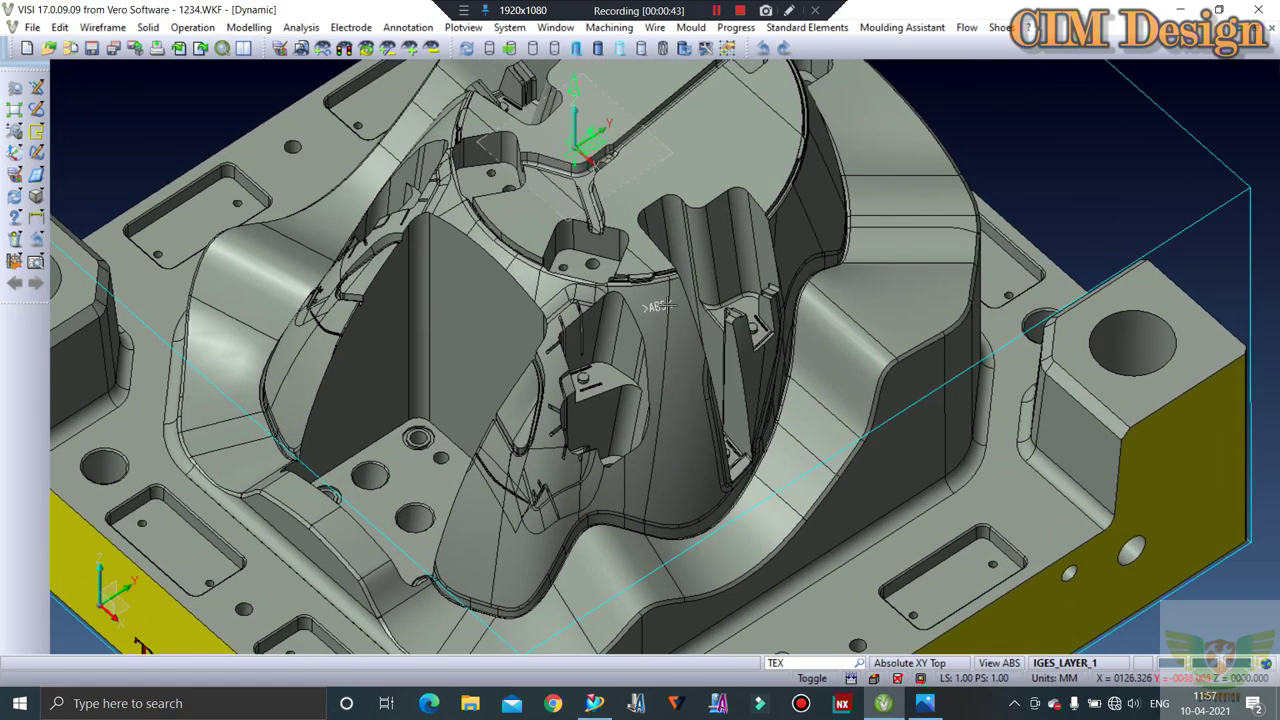
scroll(662, 306, "up", 1)
scroll(655, 305, "up", 1)
scroll(640, 315, "down", 2)
scroll(600, 335, "down", 1)
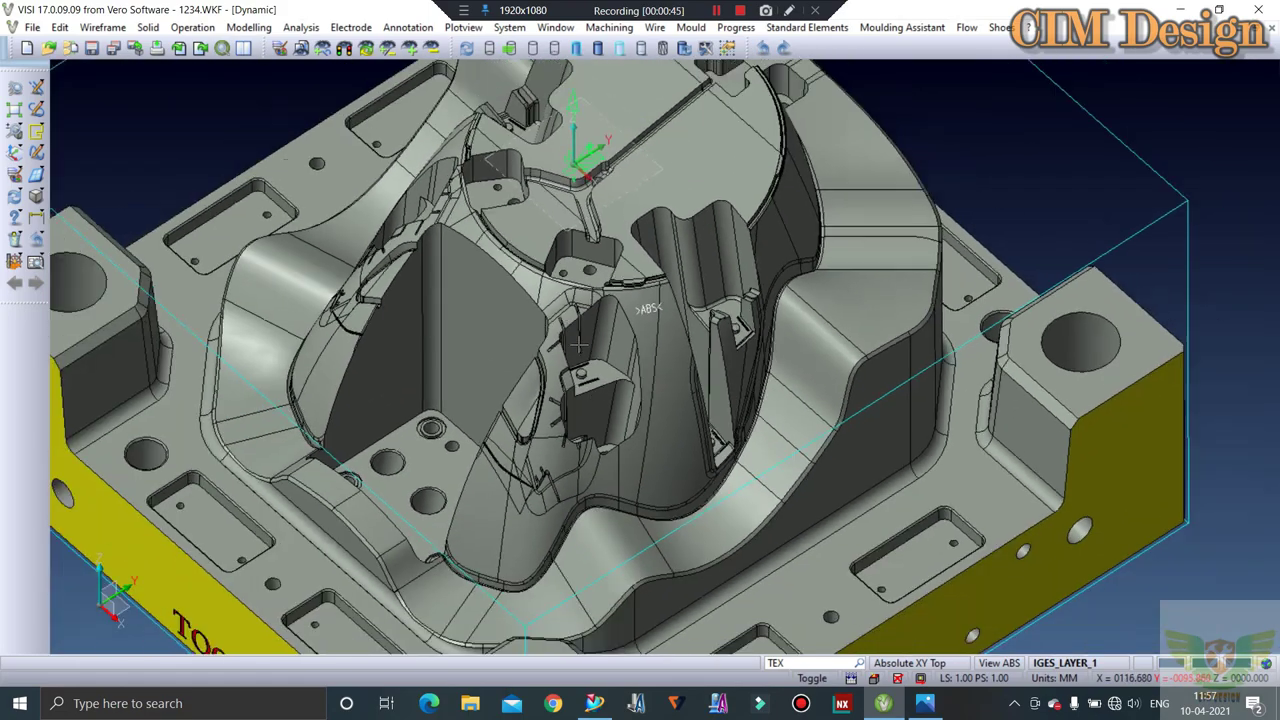
scroll(578, 344, "down", 1)
Orbit the mould to another isometric angle and zoom back out to the whole block
middle_click_drag(578, 344, 661, 268)
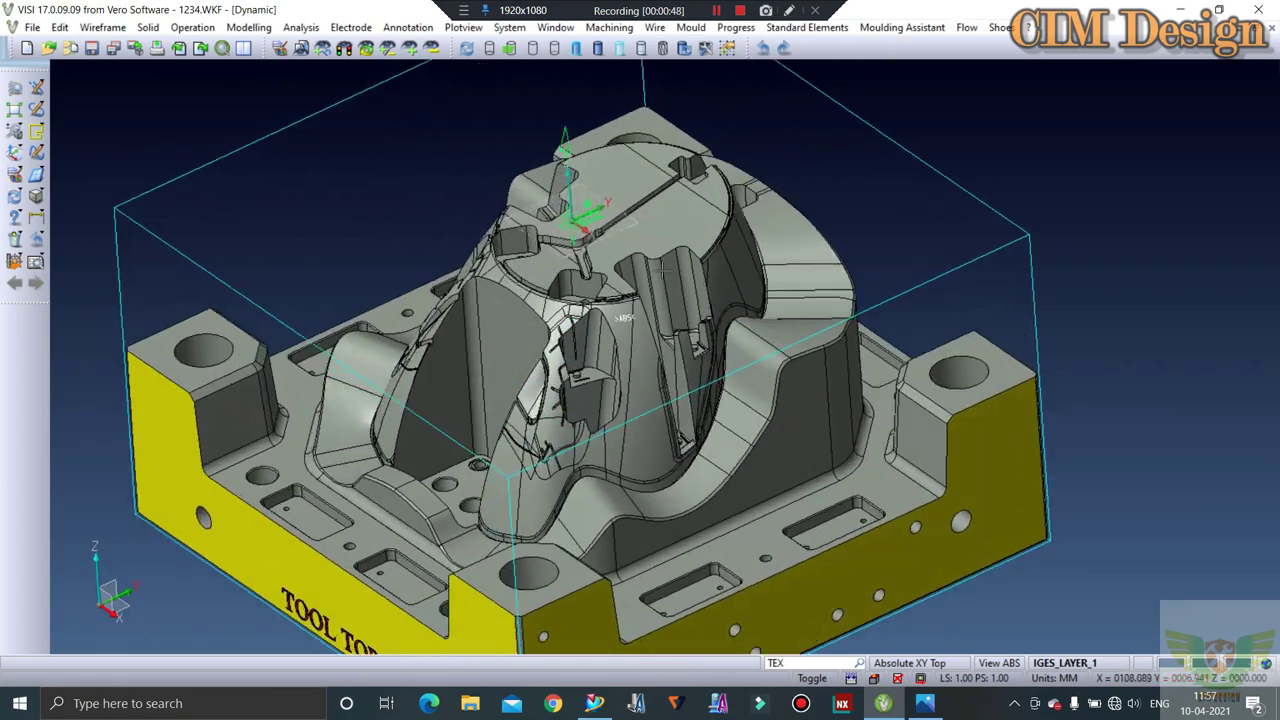
scroll(661, 268, "up", 1)
scroll(630, 265, "down", 2)
scroll(580, 260, "down", 1)
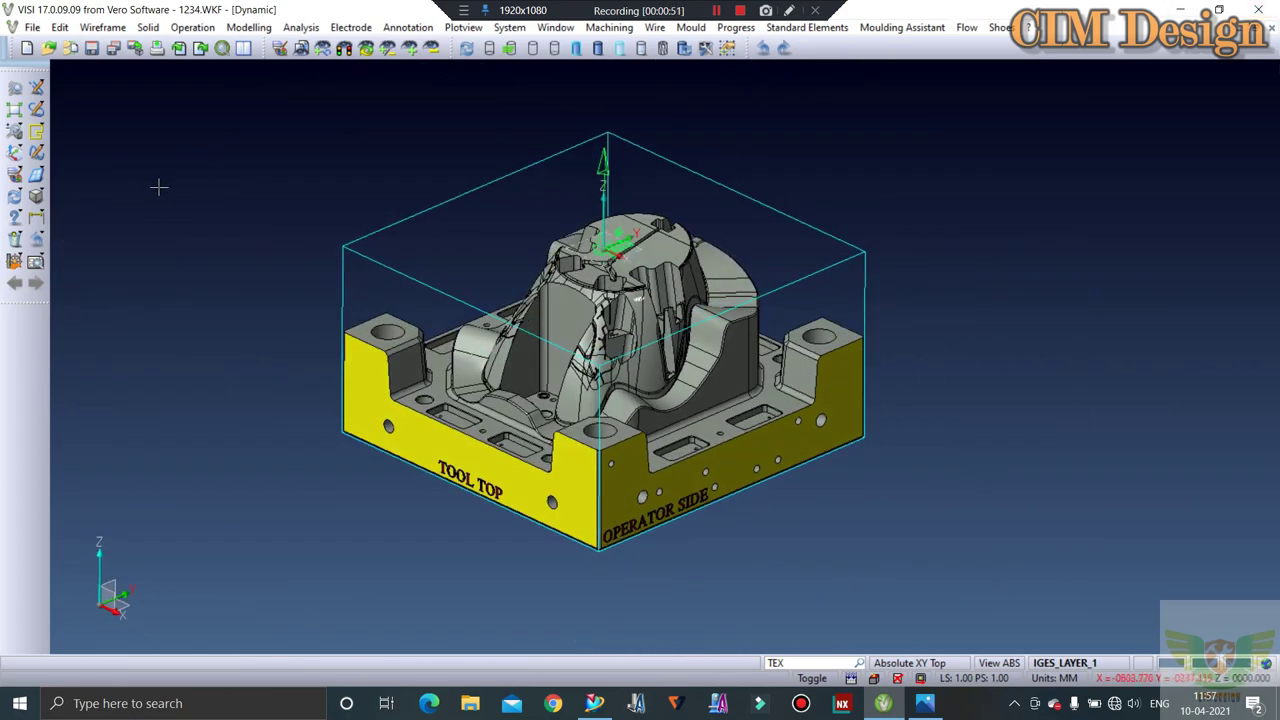
Show the CAM navigator's operations list and orbit the view around the mould
left_click(15, 261)
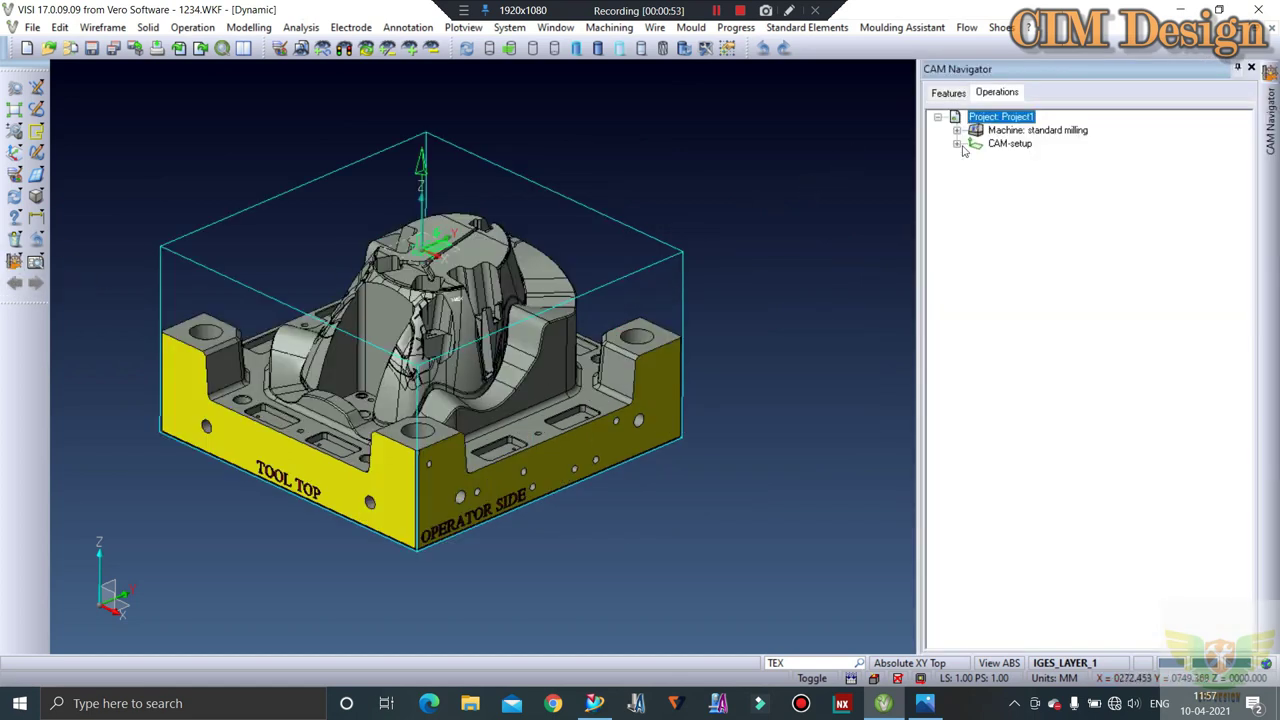
left_click(946, 92)
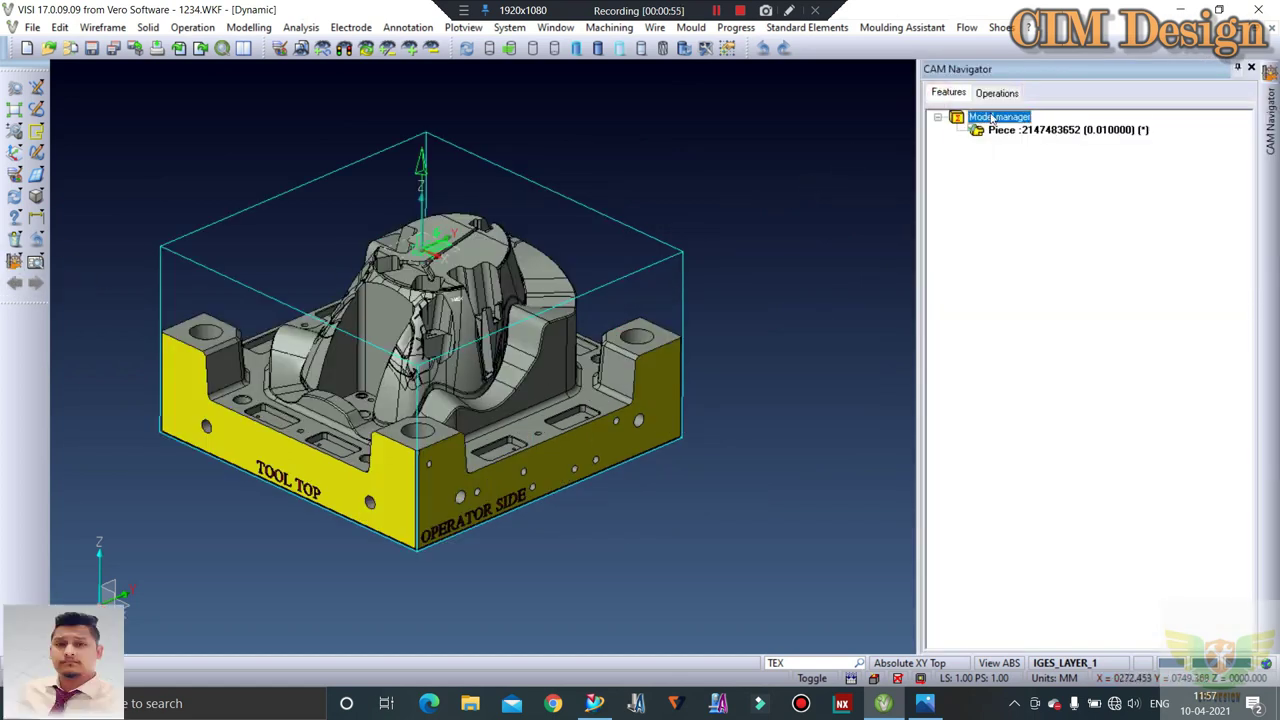
left_click(994, 93)
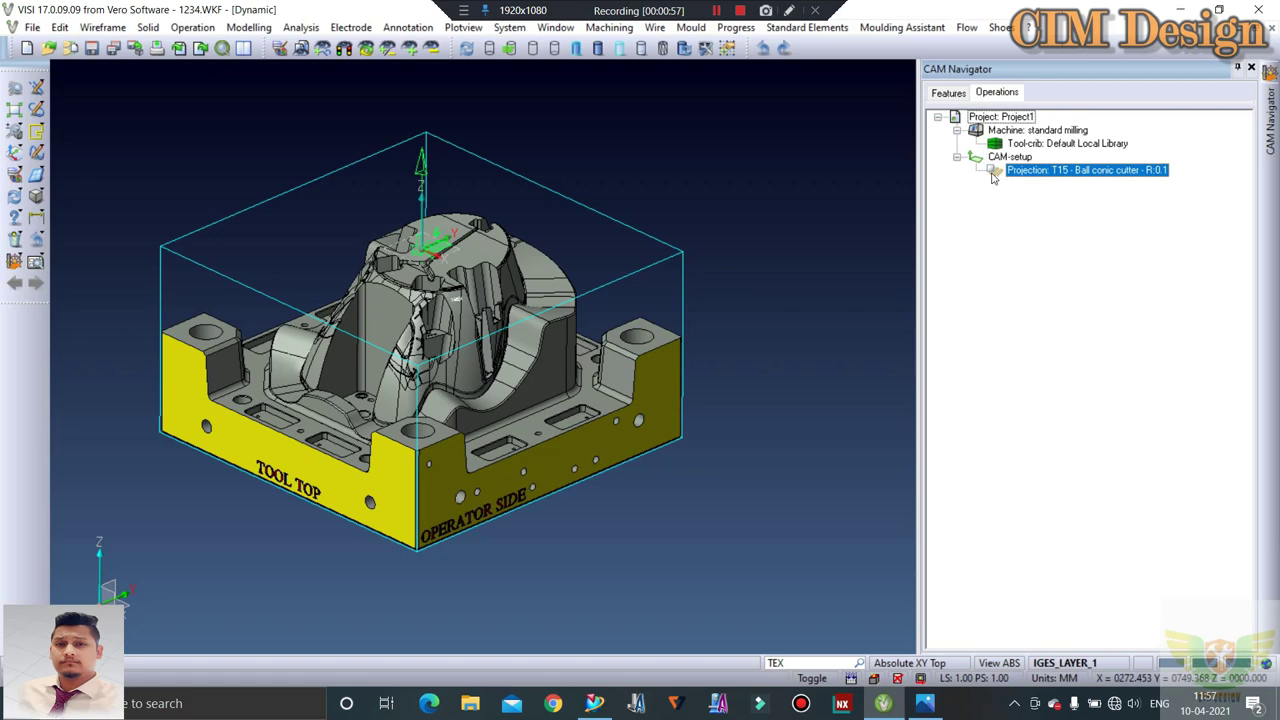
scroll(457, 298, "up", 5)
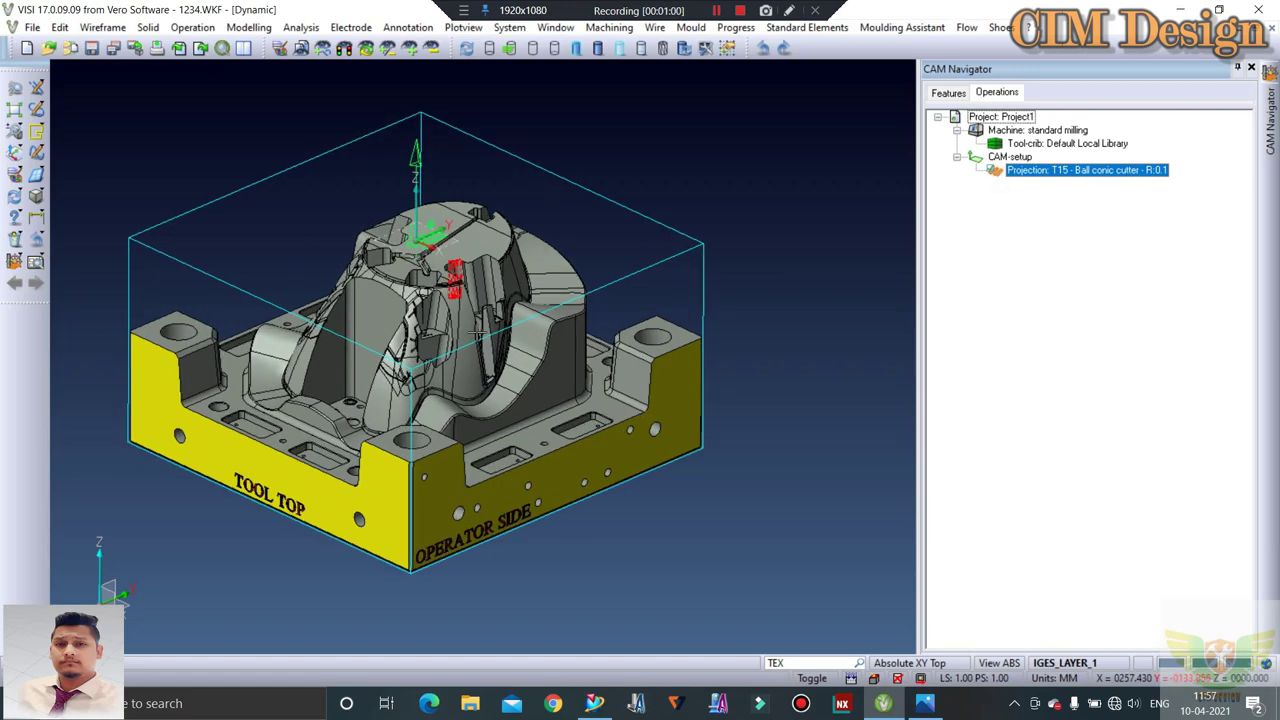
scroll(475, 268, "up", 1)
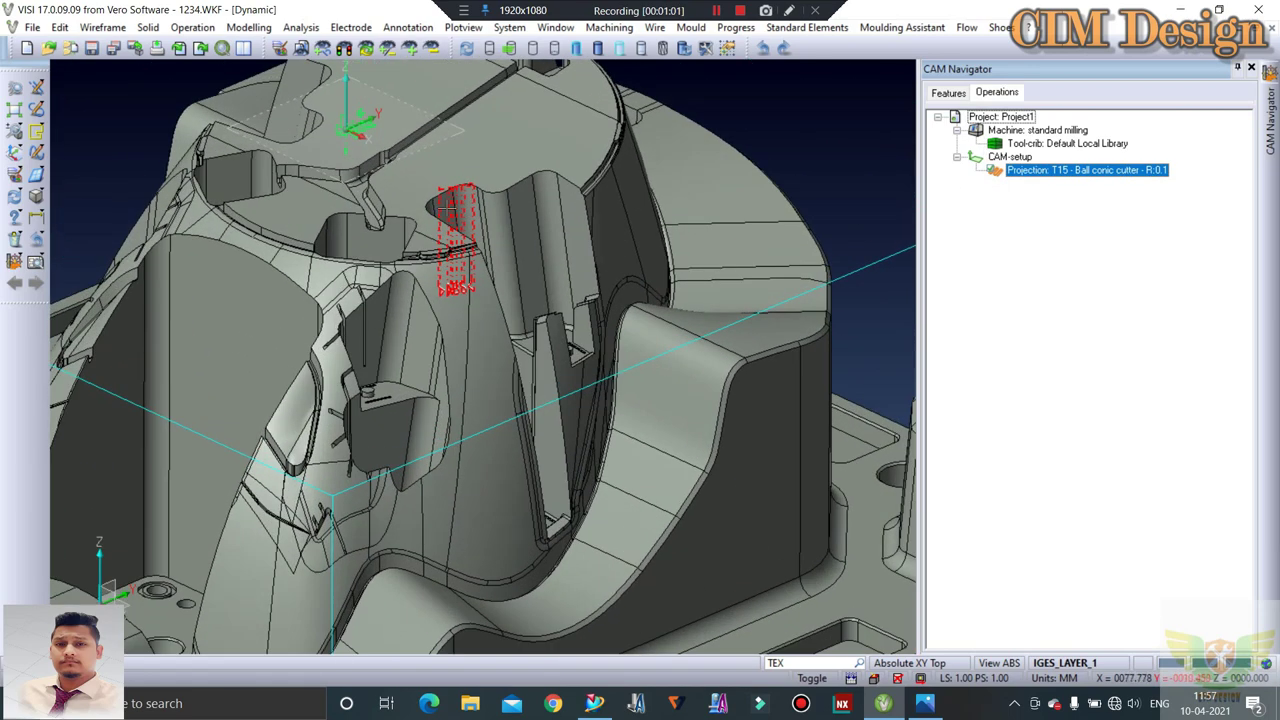
left_click(430, 48)
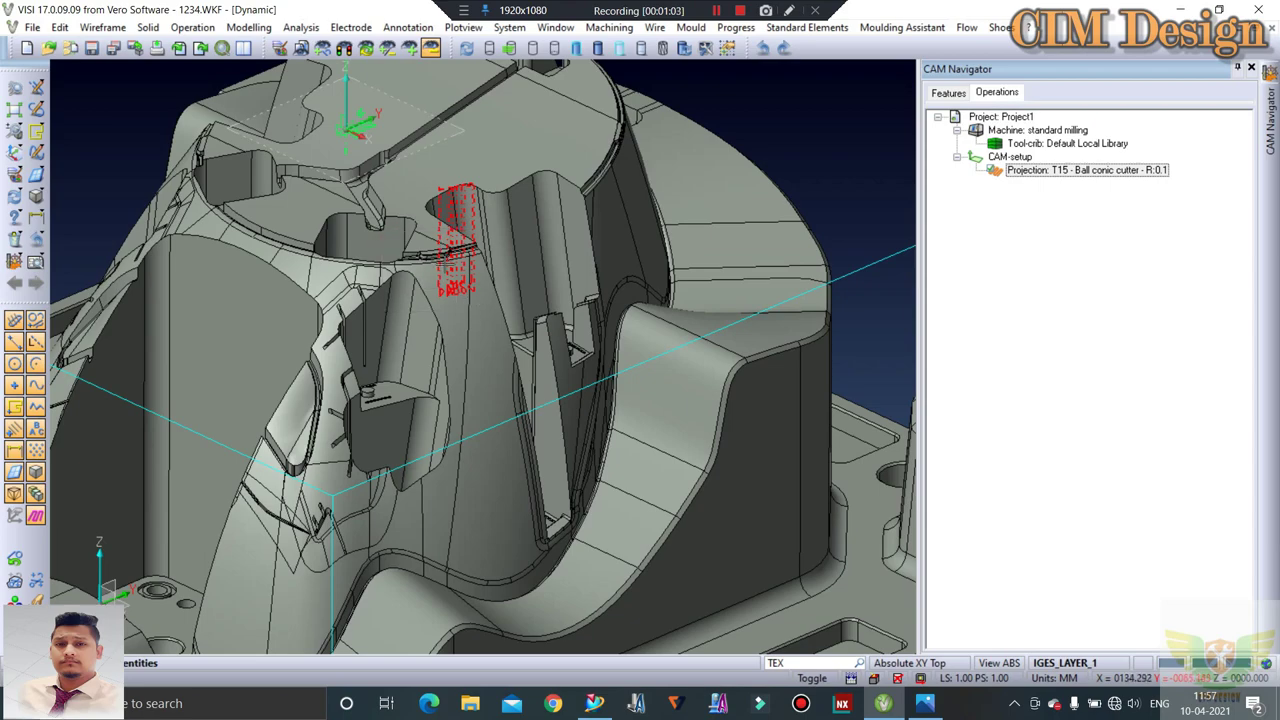
scroll(463, 268, "up", 2)
scroll(470, 280, "up", 2)
mouse_move(470, 280)
middle_mouse_down()
mouse_move(528, 306)
mouse_move(523, 334)
middle_mouse_up()
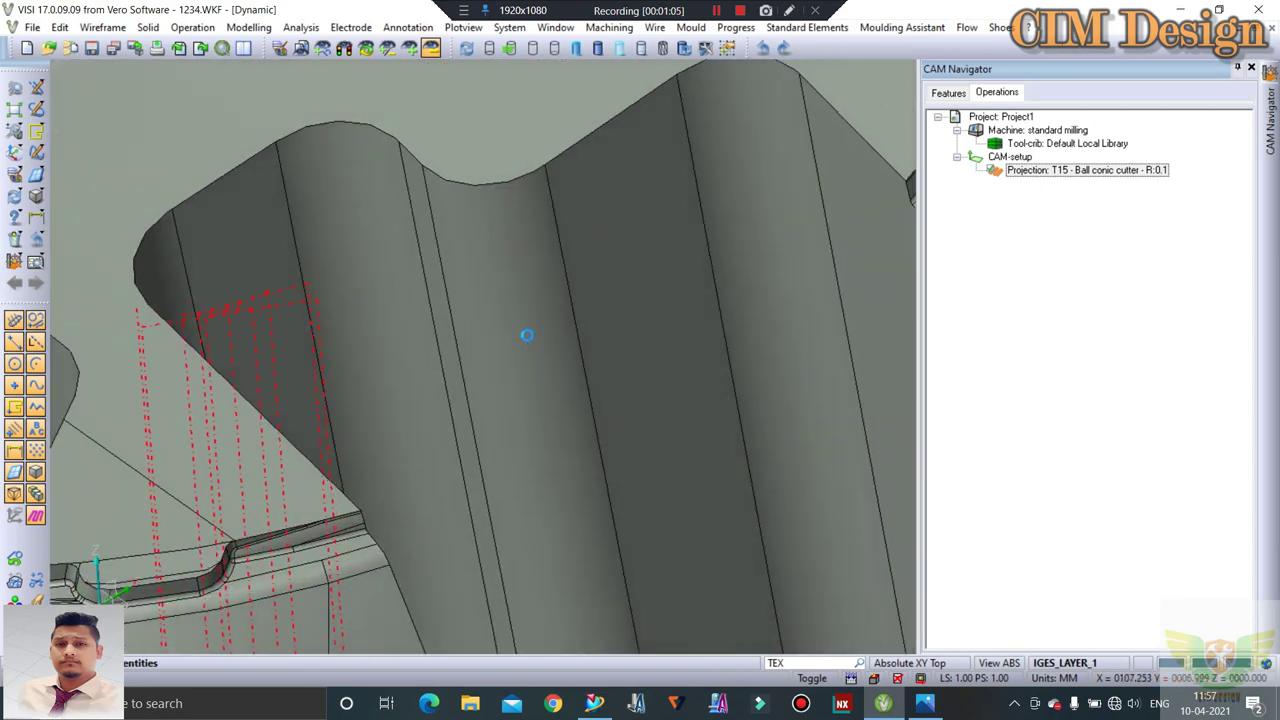
Delete the Projection operation with the T15 ball conic cutter, leaving CAM-setup empty
left_click(993, 172)
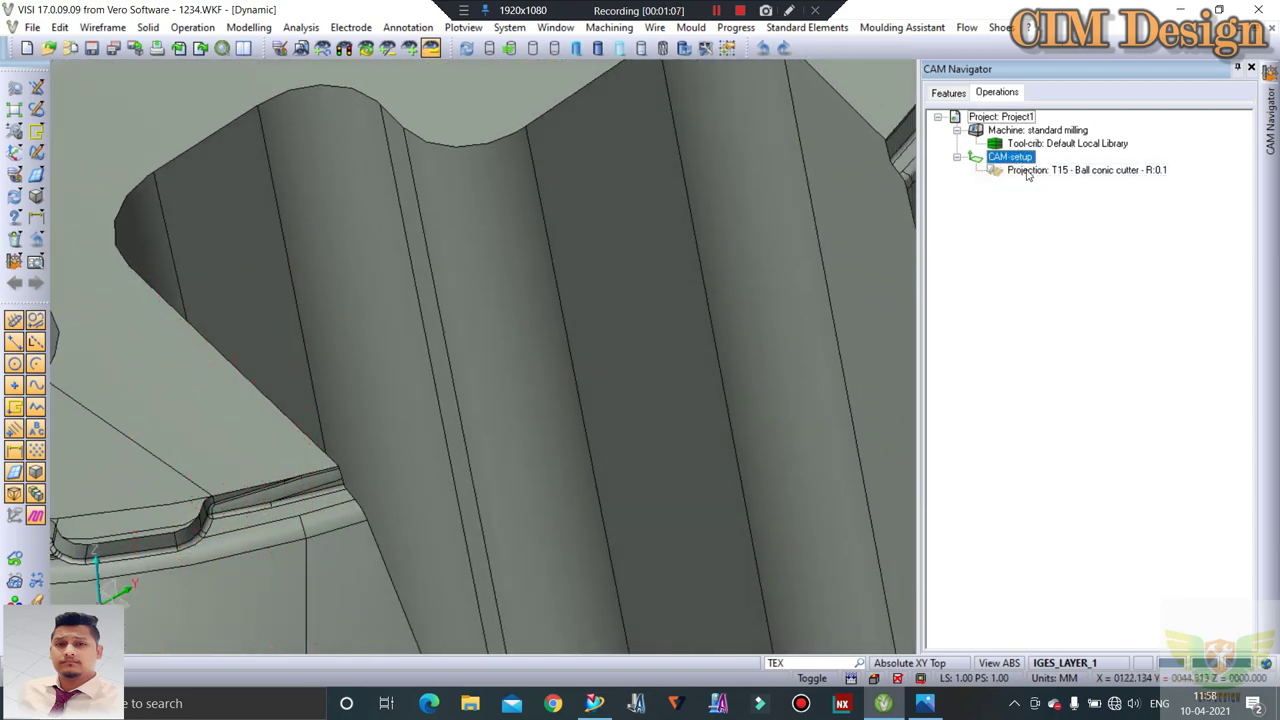
right_click(1059, 298)
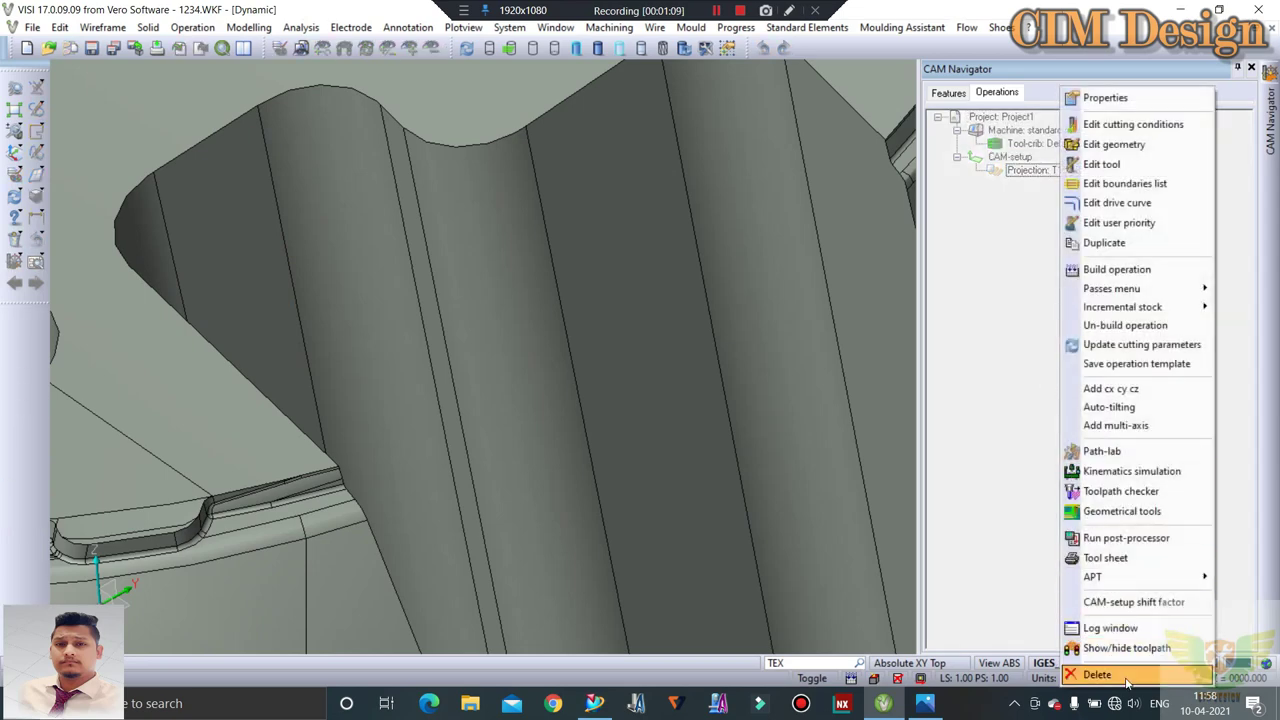
left_click(1097, 676)
left_click(708, 357)
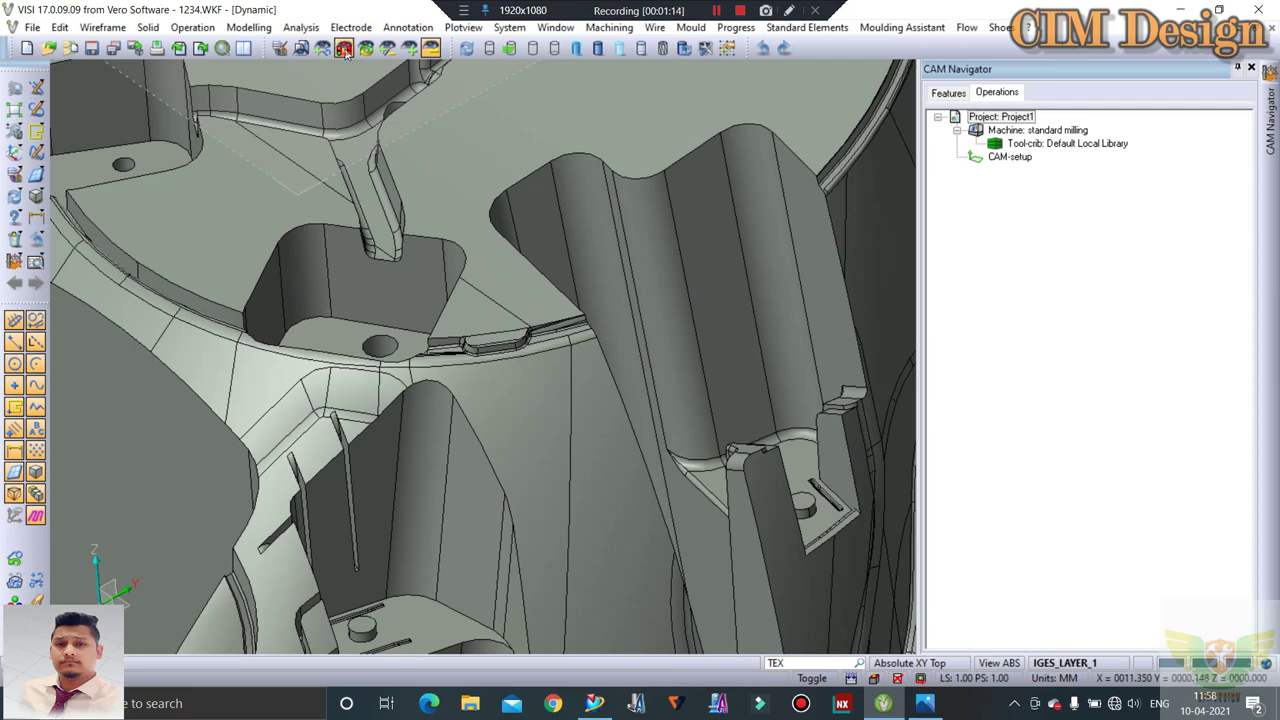
left_click(343, 49)
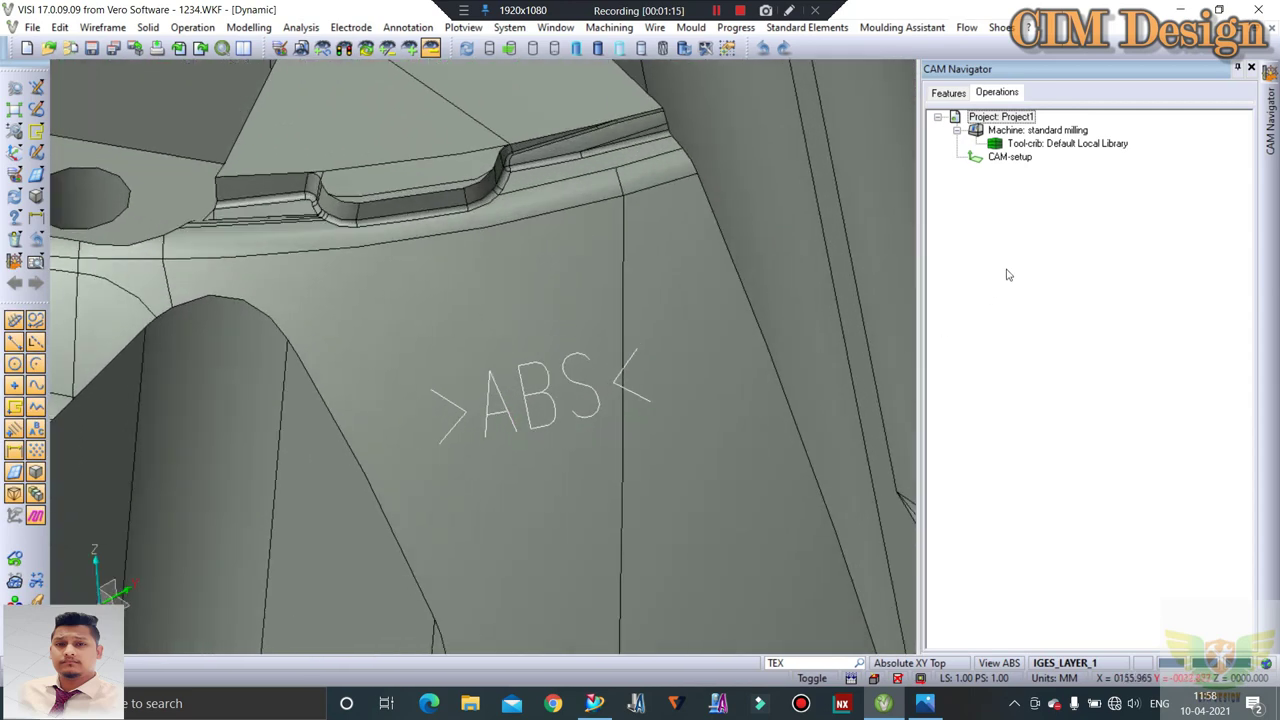
left_click(966, 118)
left_click(1005, 158)
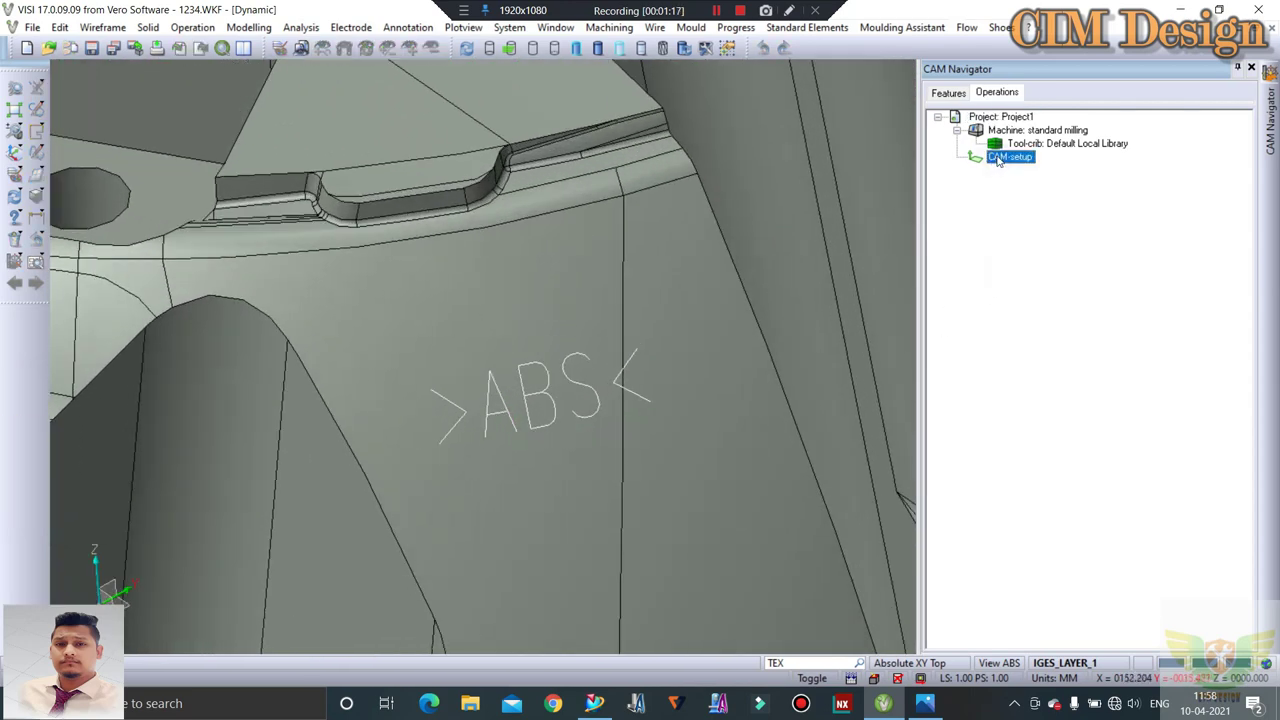
Add a Finishing operation to CAM-setup and edit the crib 15 Ball conic cutter's record
right_click(1000, 158)
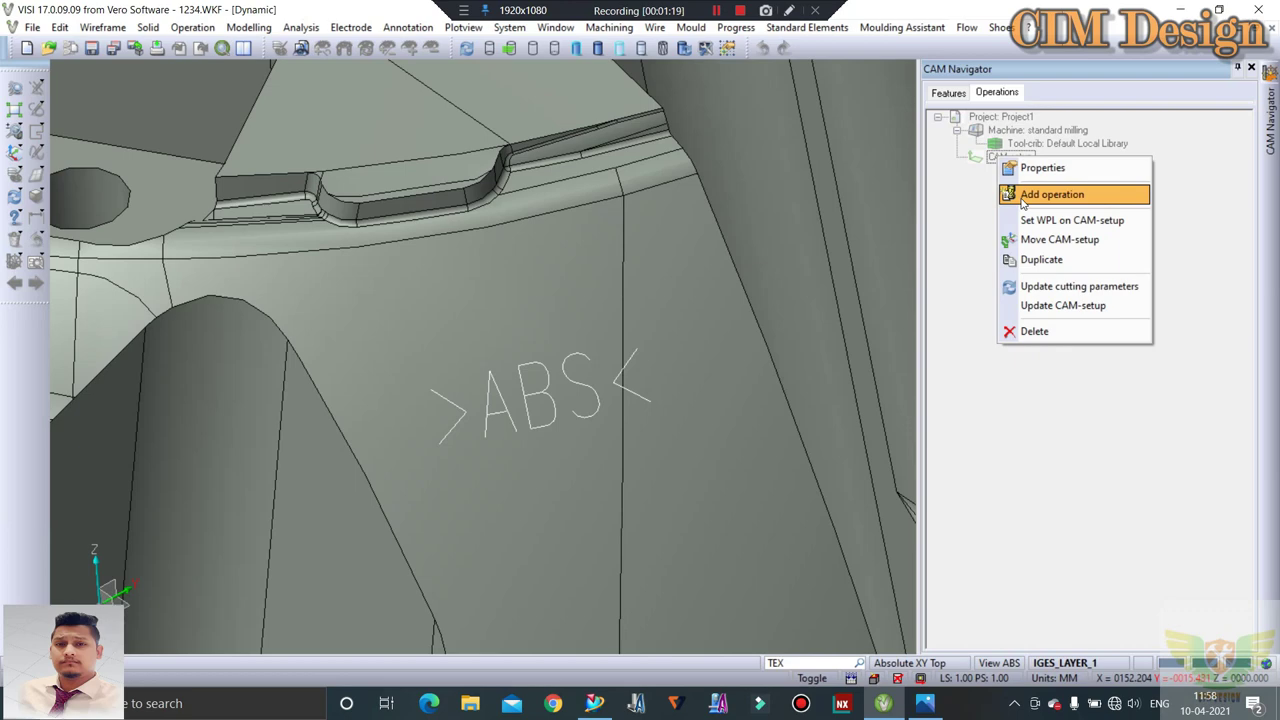
left_click(1023, 197)
left_click(866, 142)
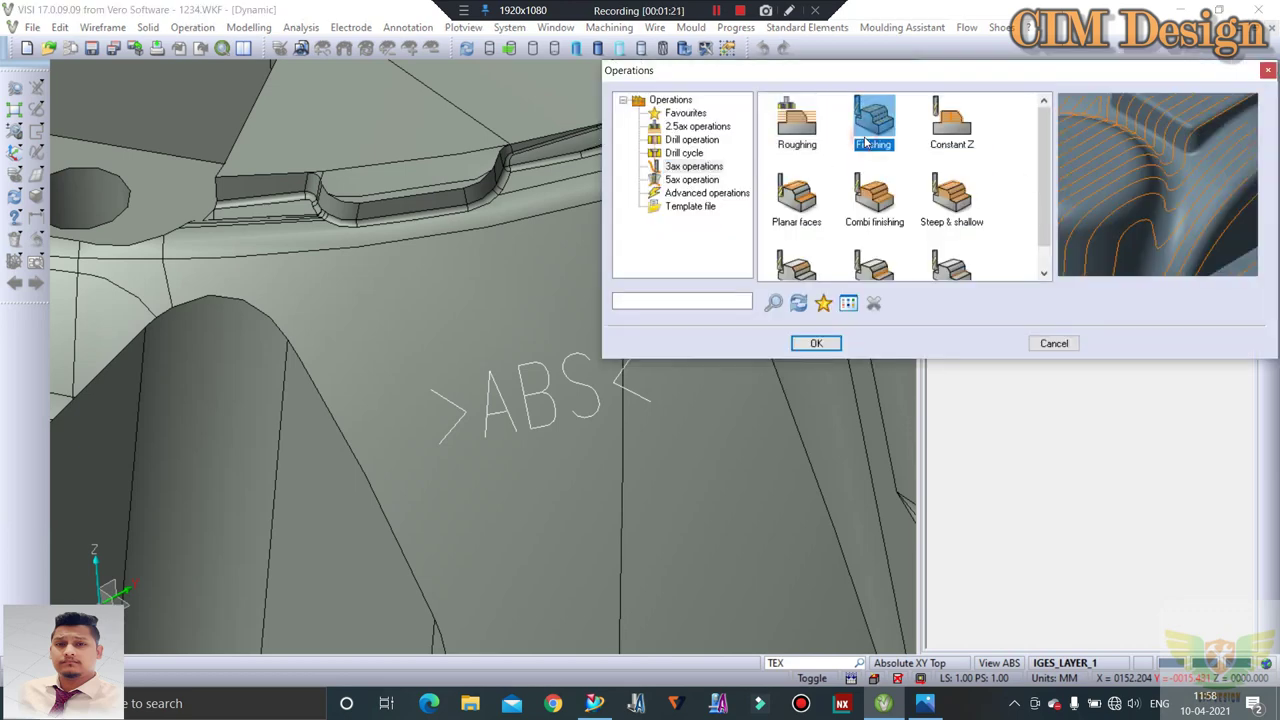
left_click(816, 344)
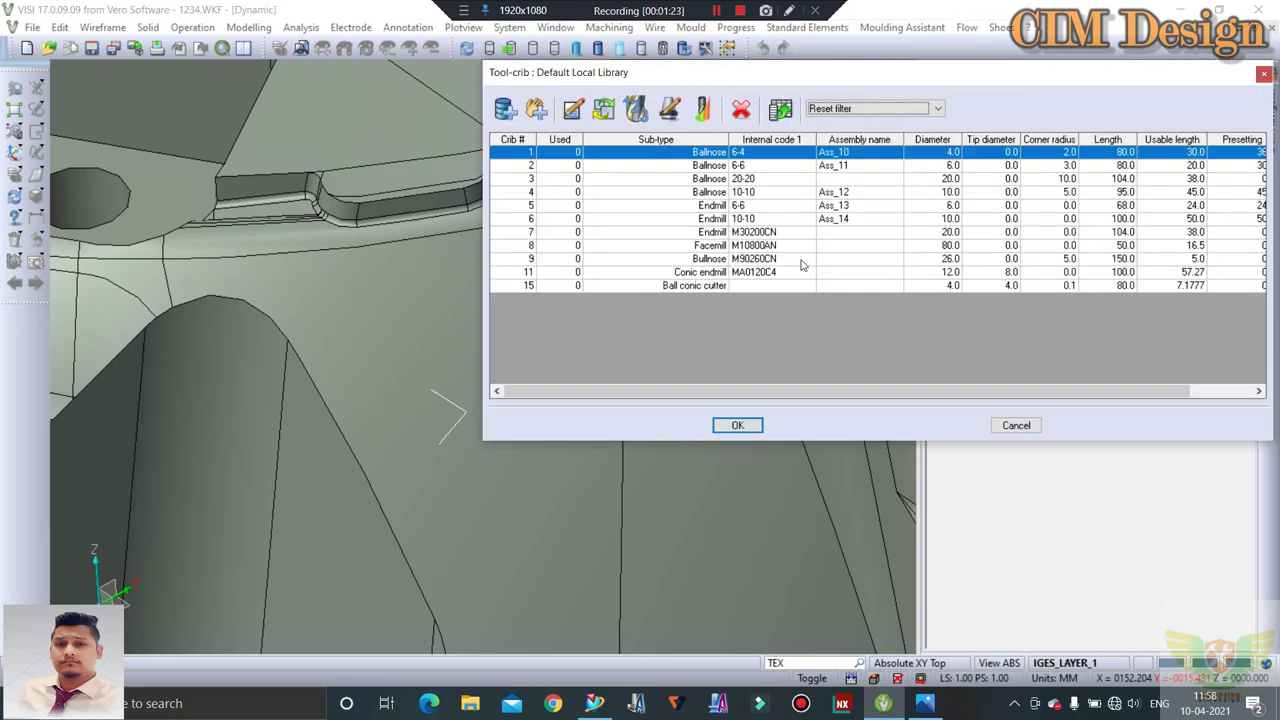
left_click(678, 290)
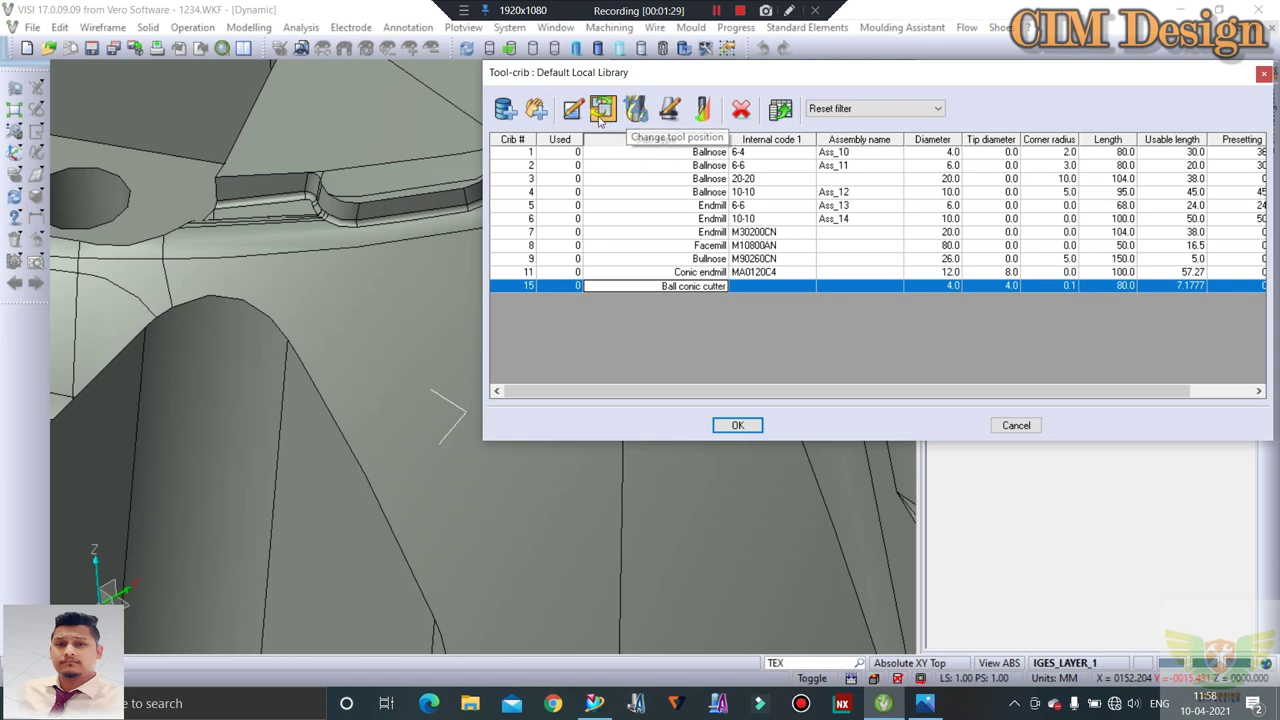
left_click(572, 110)
left_click(630, 134)
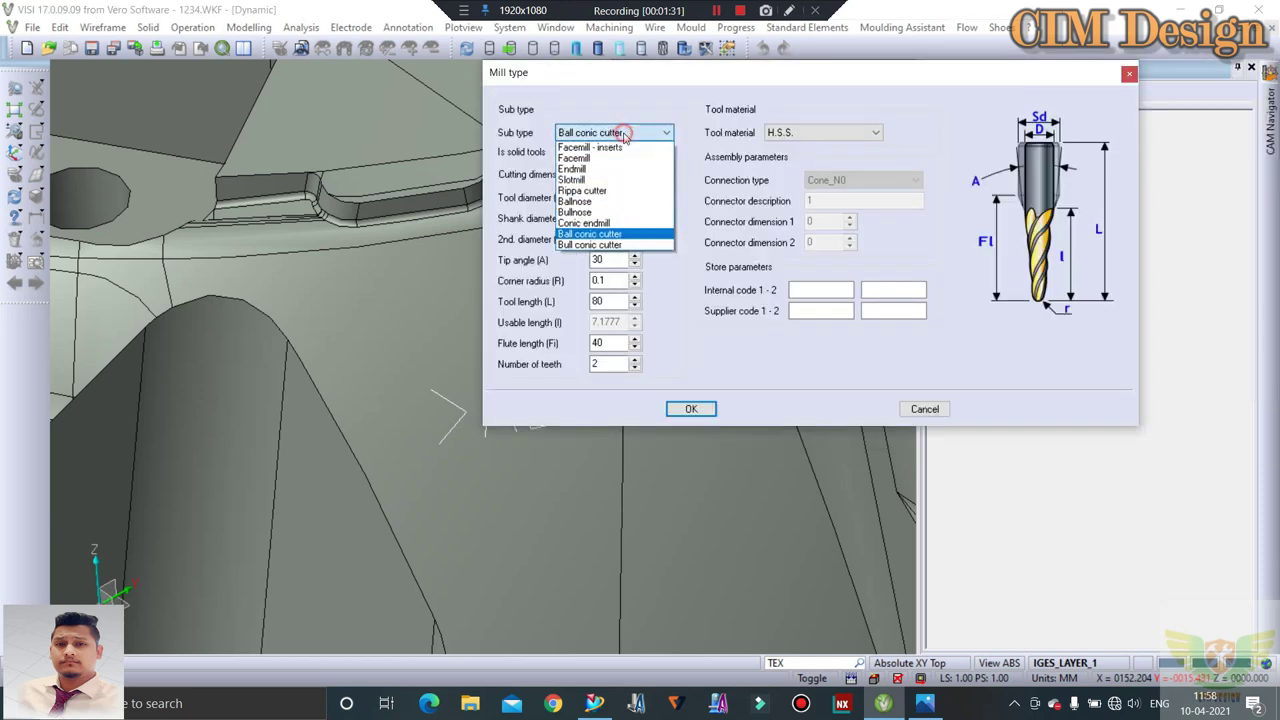
left_click(620, 234)
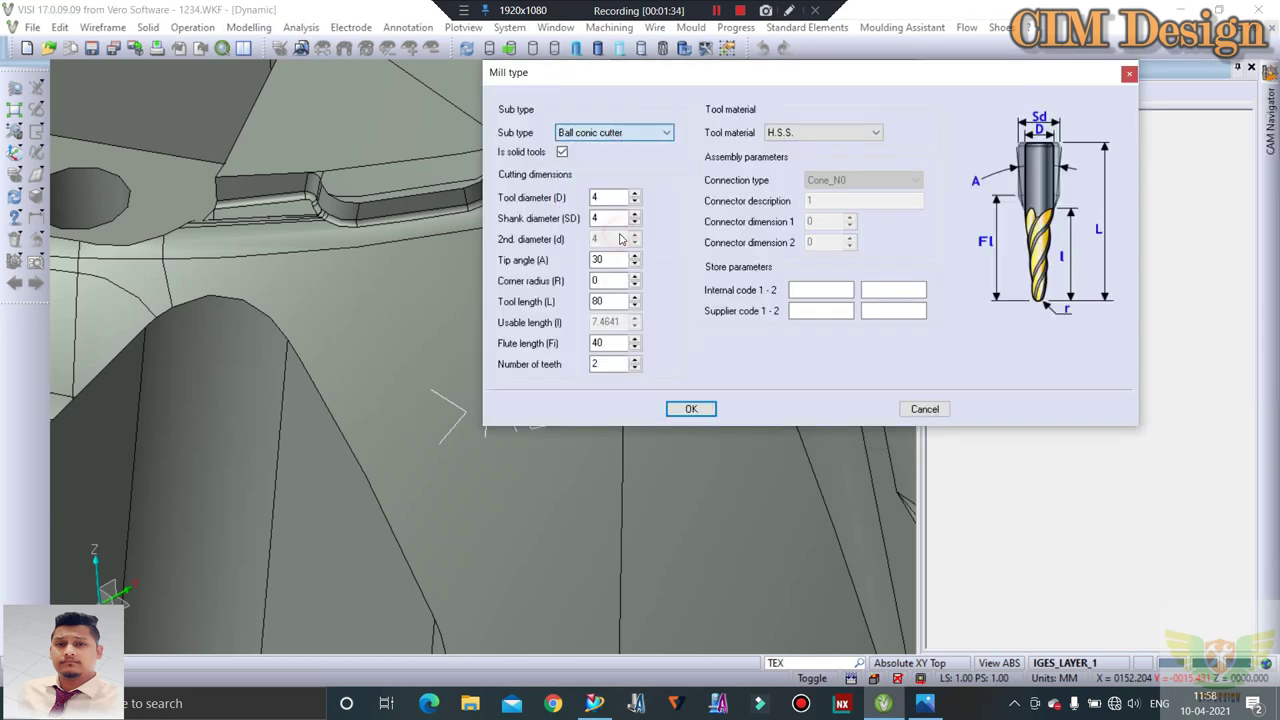
left_click(607, 197)
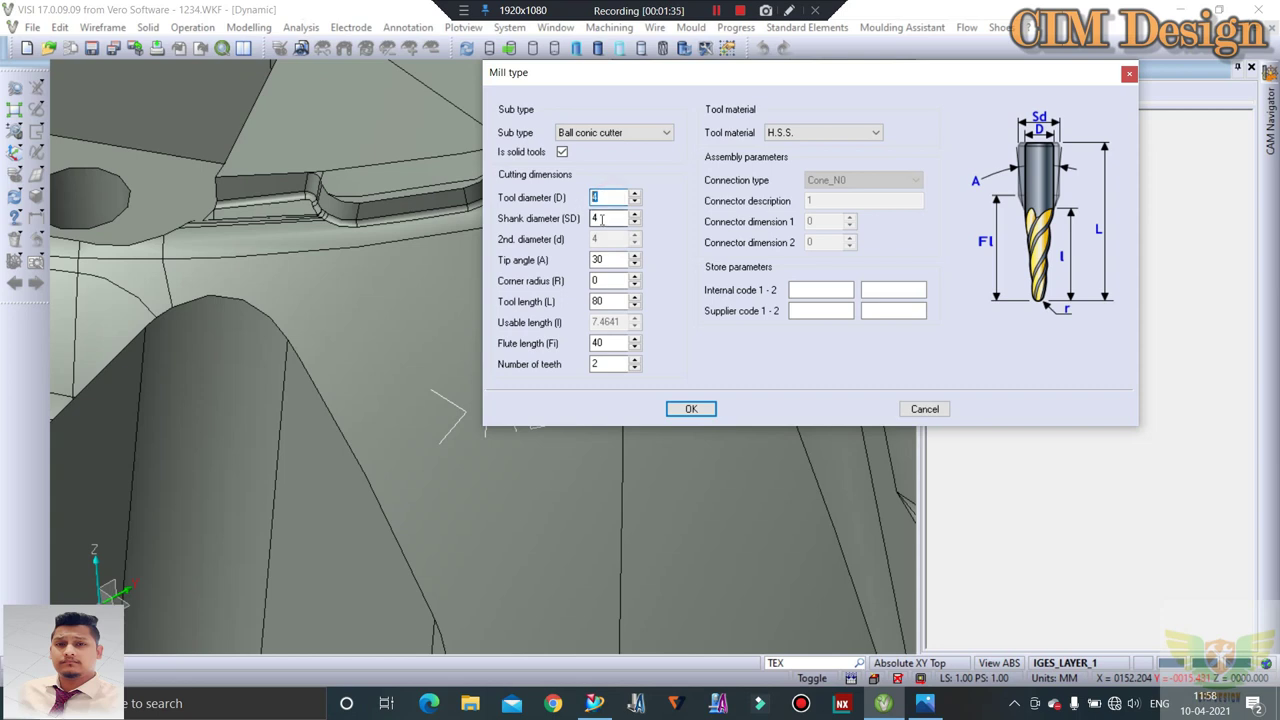
left_click(589, 218)
left_click(599, 198)
left_click(600, 218)
left_click(601, 197)
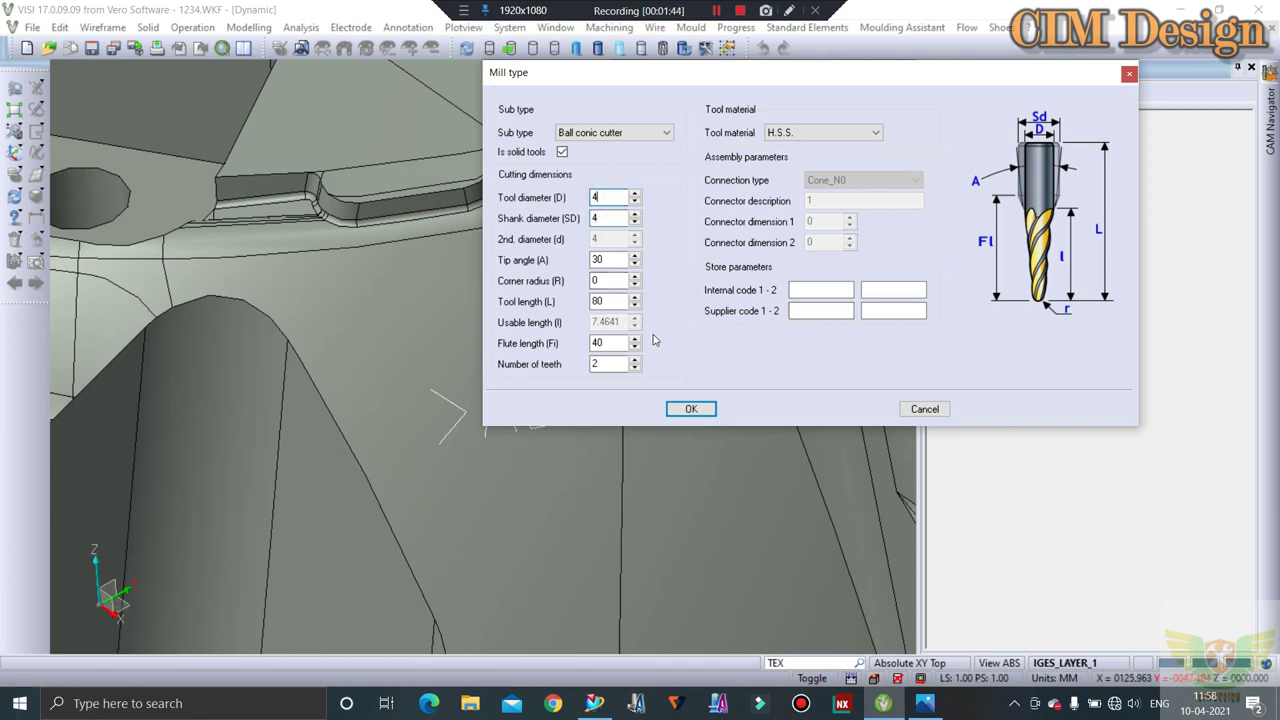
middle_click_drag(400, 396, 407, 356)
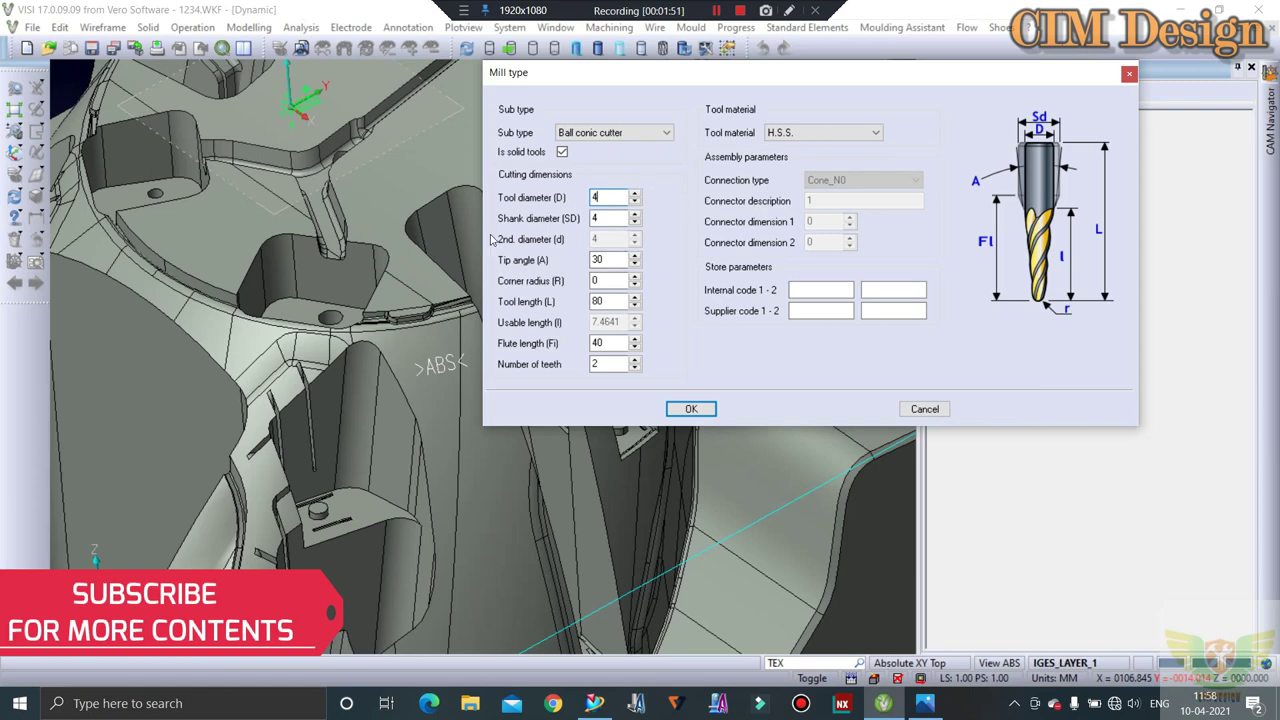
type("3")
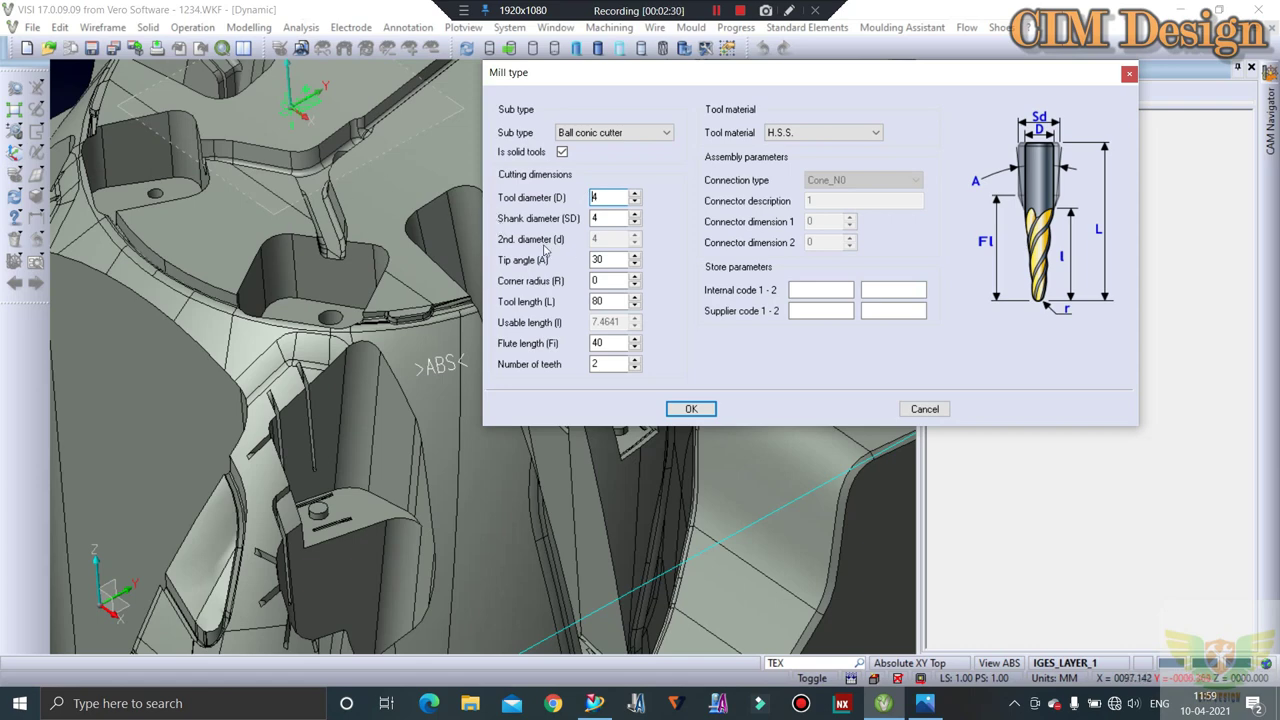
Keep the ball conic cutter at 4 mm diameter and 30° tip angle, with corner radius 0.1
middle_click_drag(672, 447, 640, 470)
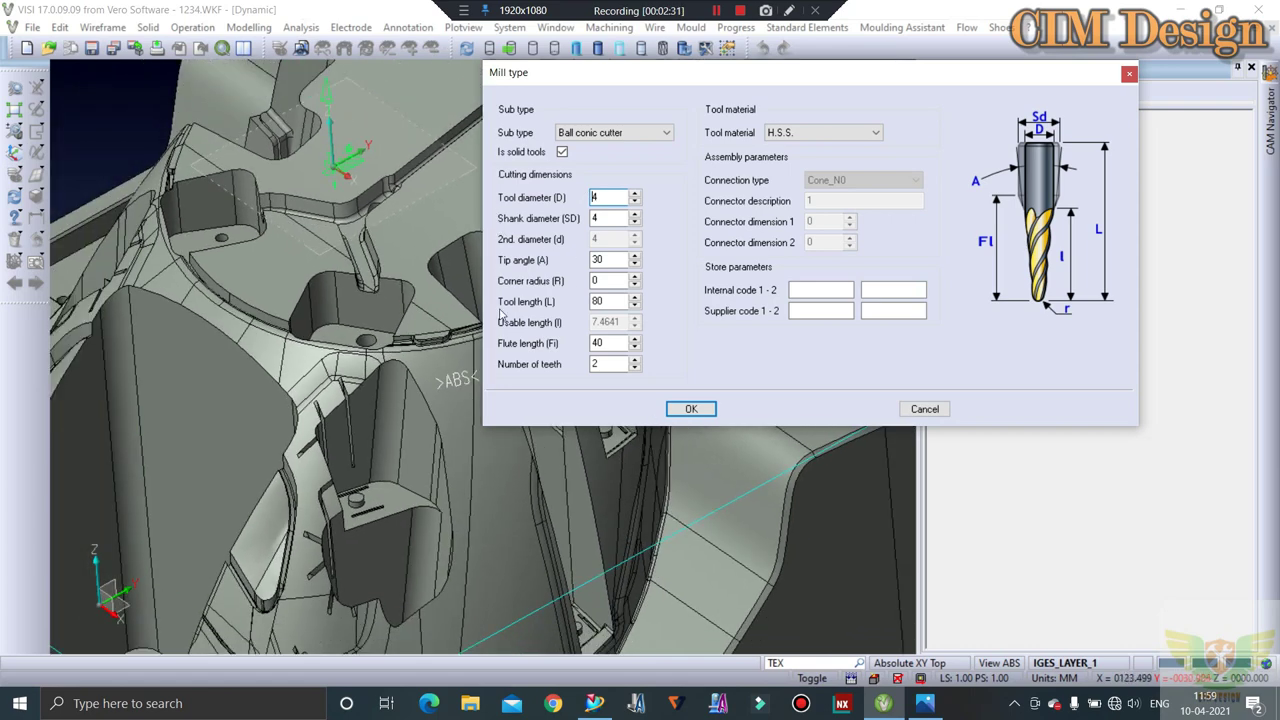
left_click(614, 196)
key("BackSpace")
key("BackSpace")
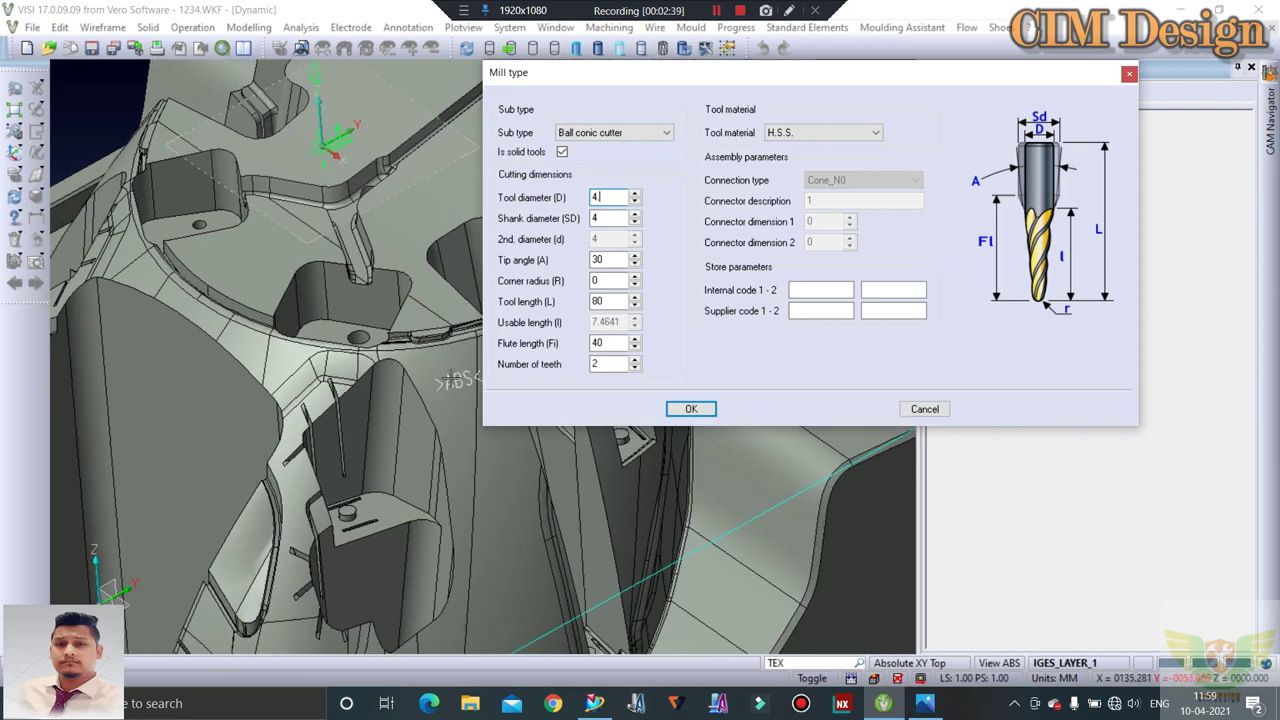
scroll(455, 385, "up", 1)
scroll(462, 391, "up", 3)
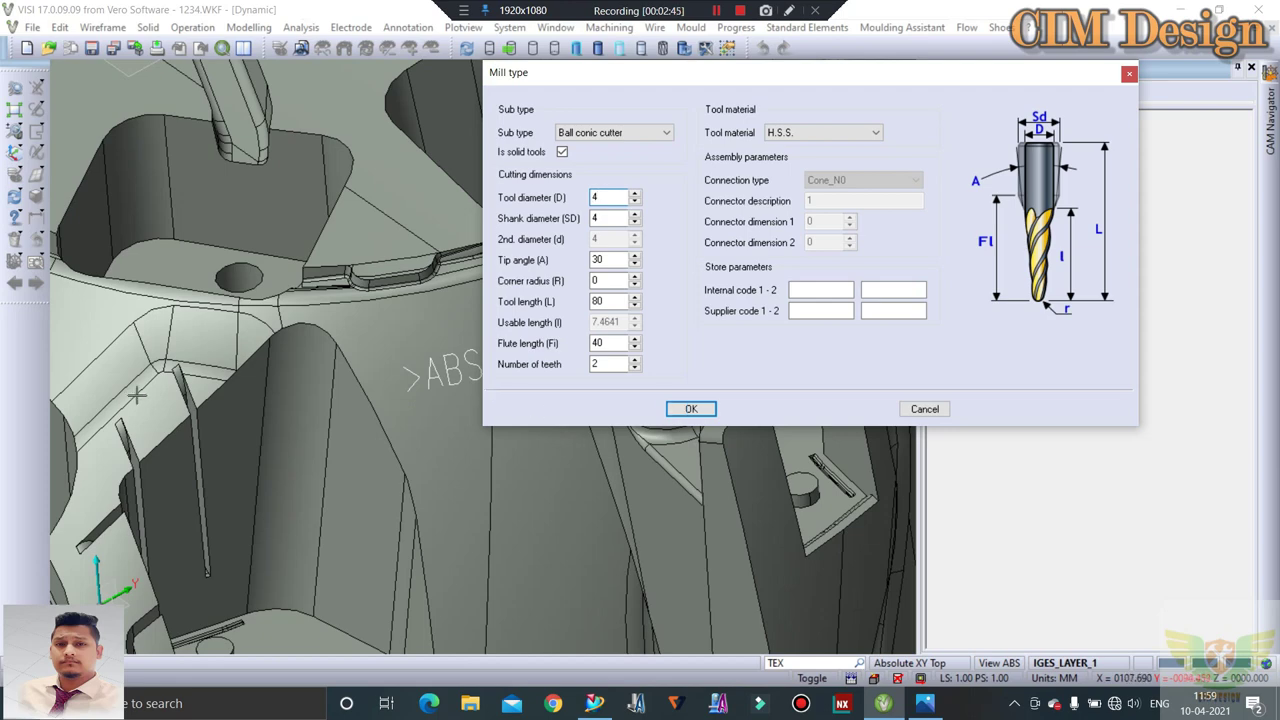
middle_click_drag(587, 452, 349, 336)
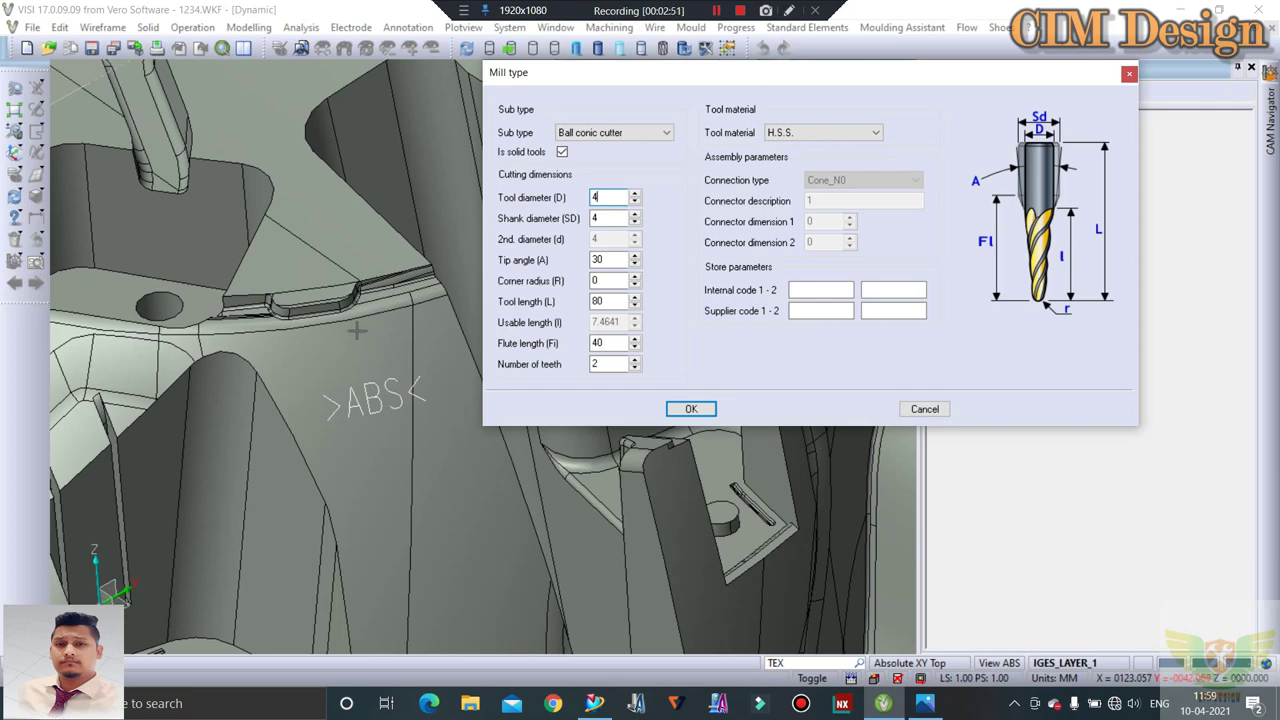
mouse_move(357, 331)
middle_mouse_down()
mouse_move(331, 349)
mouse_move(300, 345)
middle_mouse_up()
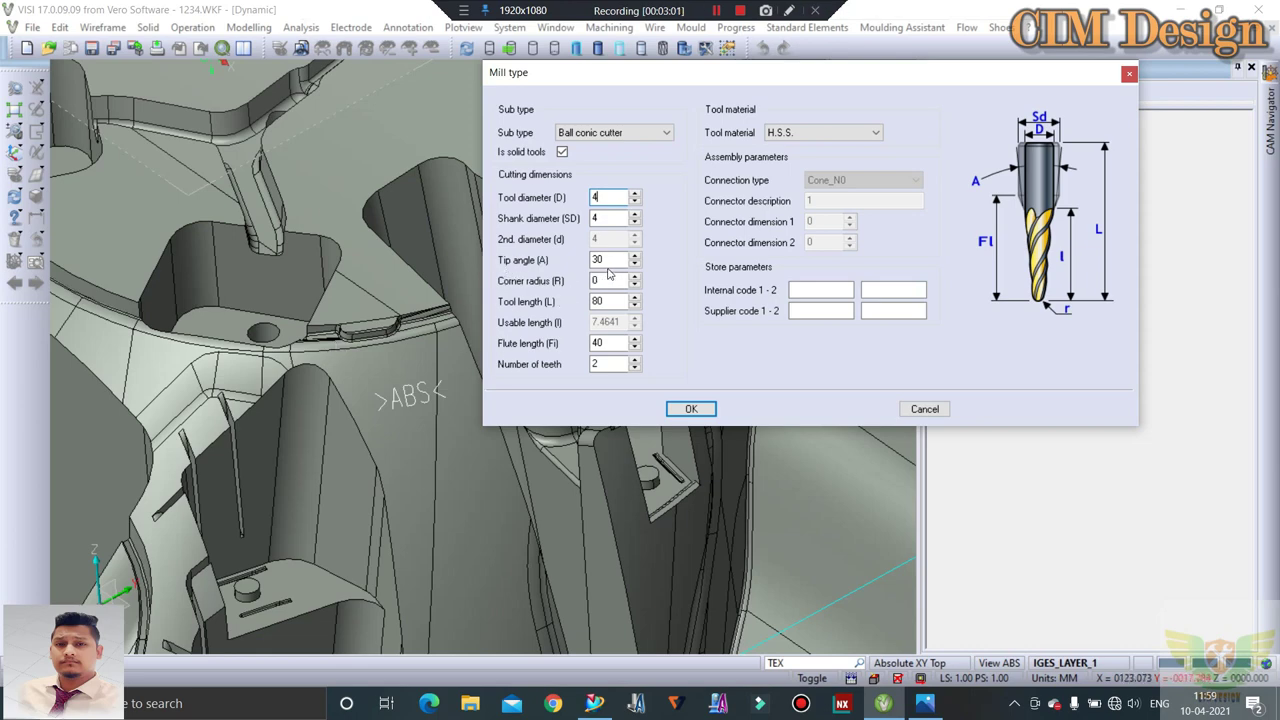
double_click(600, 259)
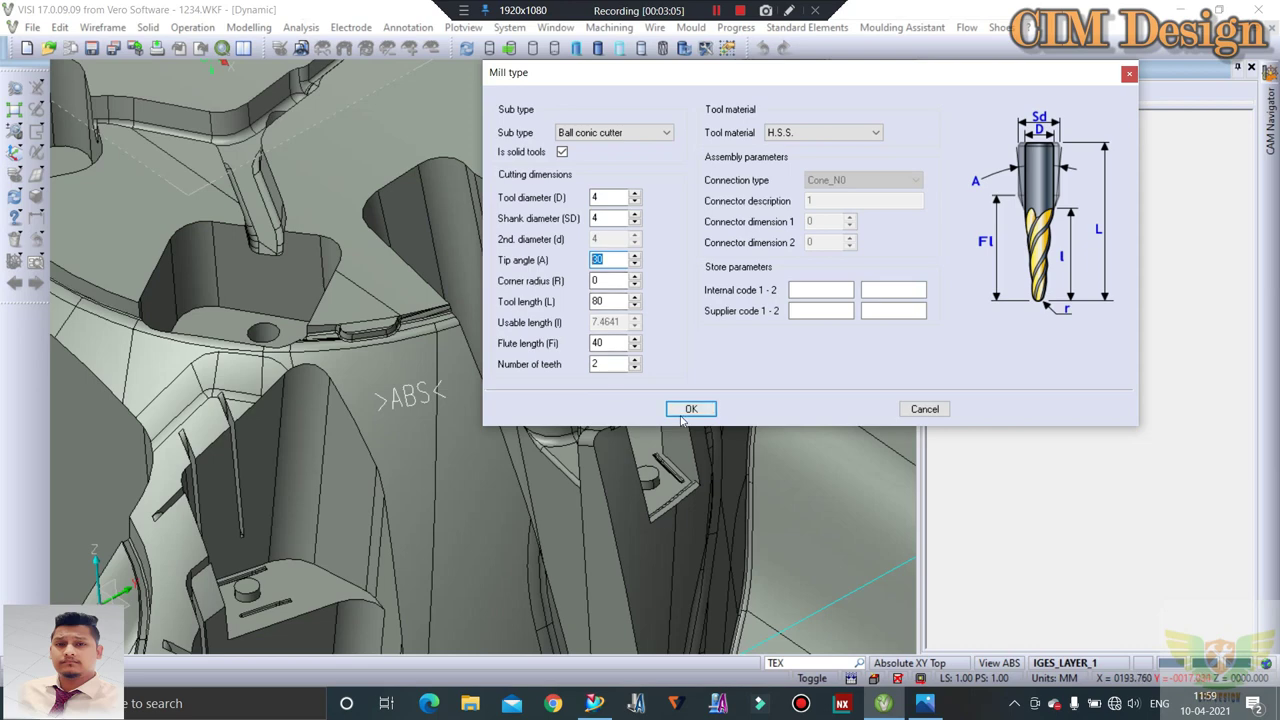
left_click(610, 259)
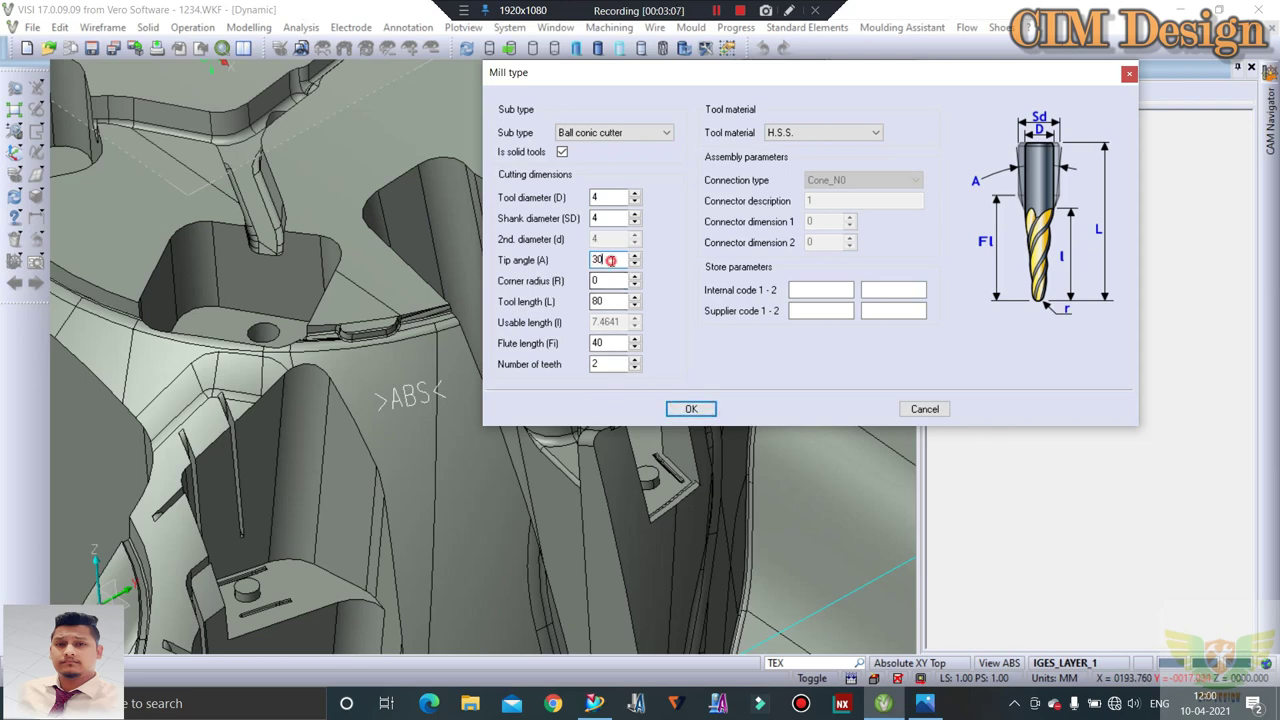
left_click(598, 280)
Give crib 15 a 5000 rev/min spindle speed and 250 mm/min entry, feed, exit and feed-in
left_click(693, 409)
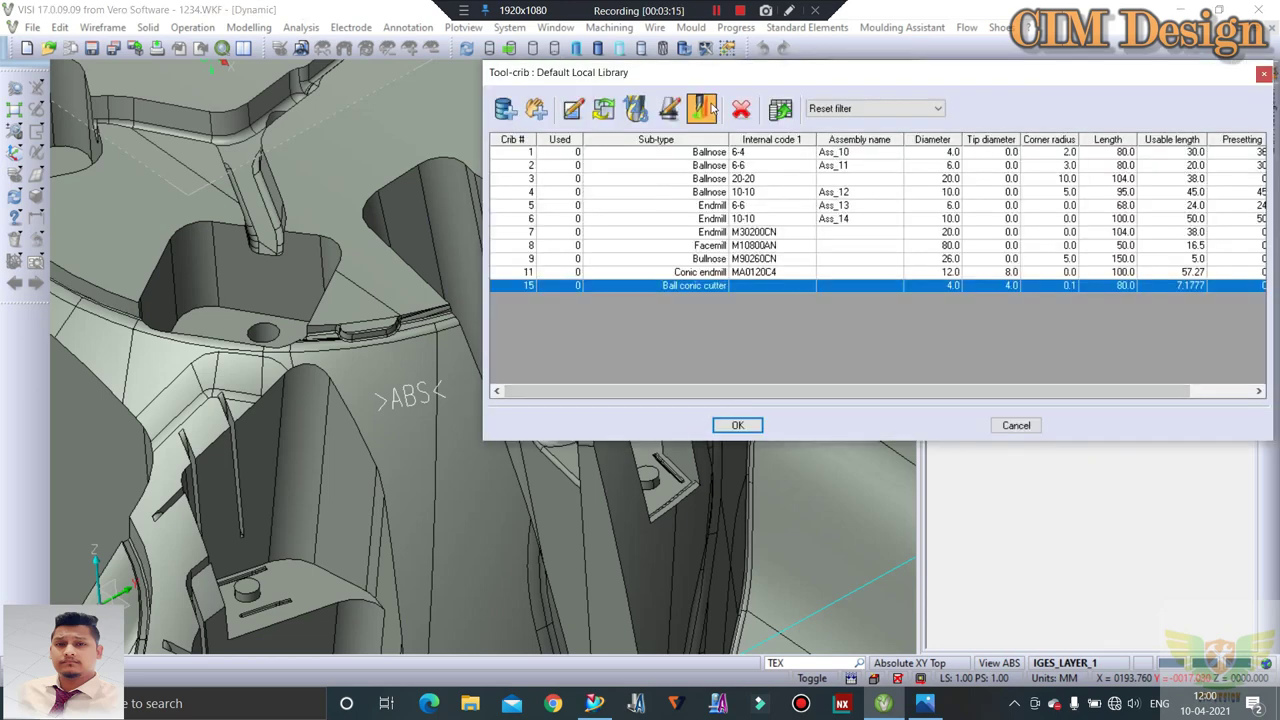
left_click(710, 108)
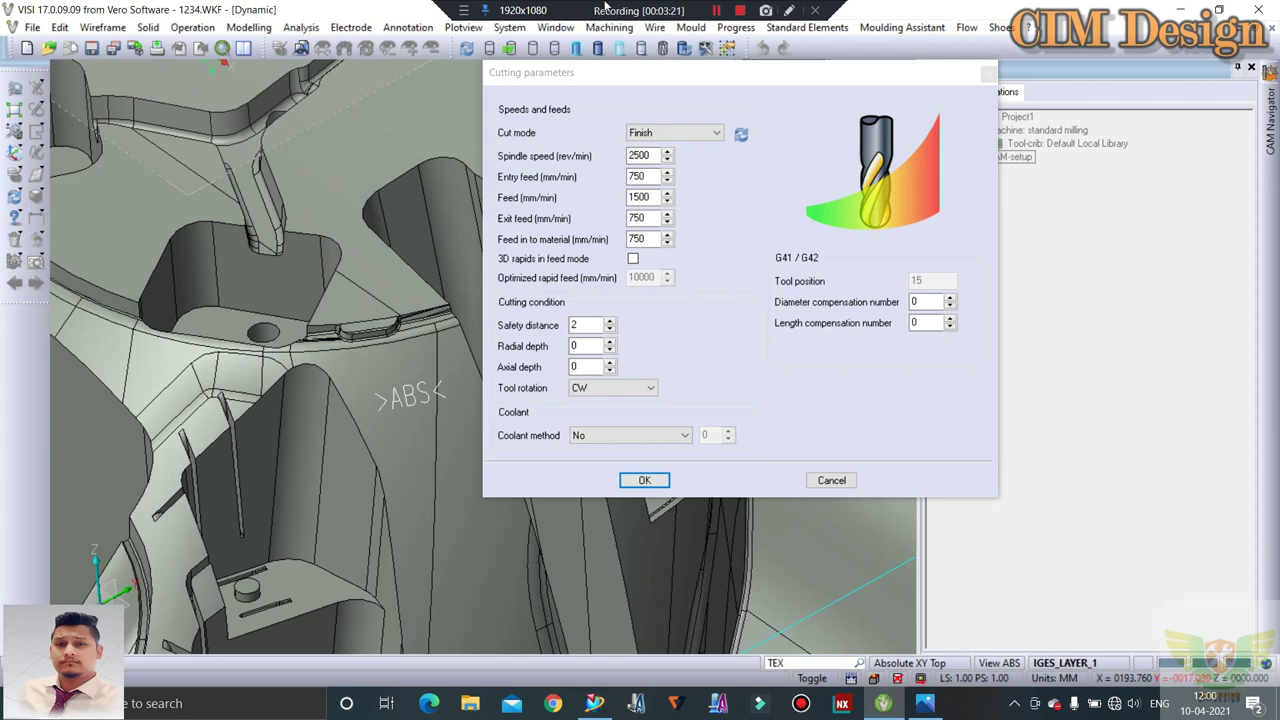
left_click(640, 155)
type("5000")
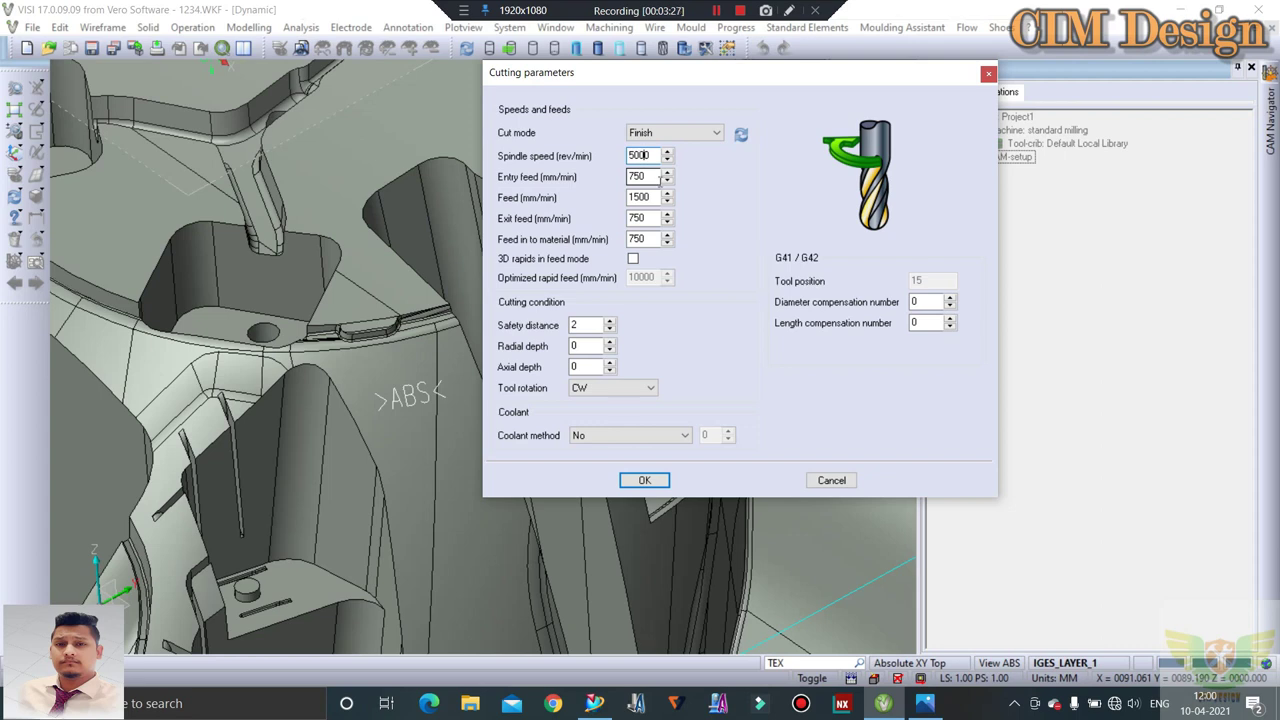
double_click(650, 176)
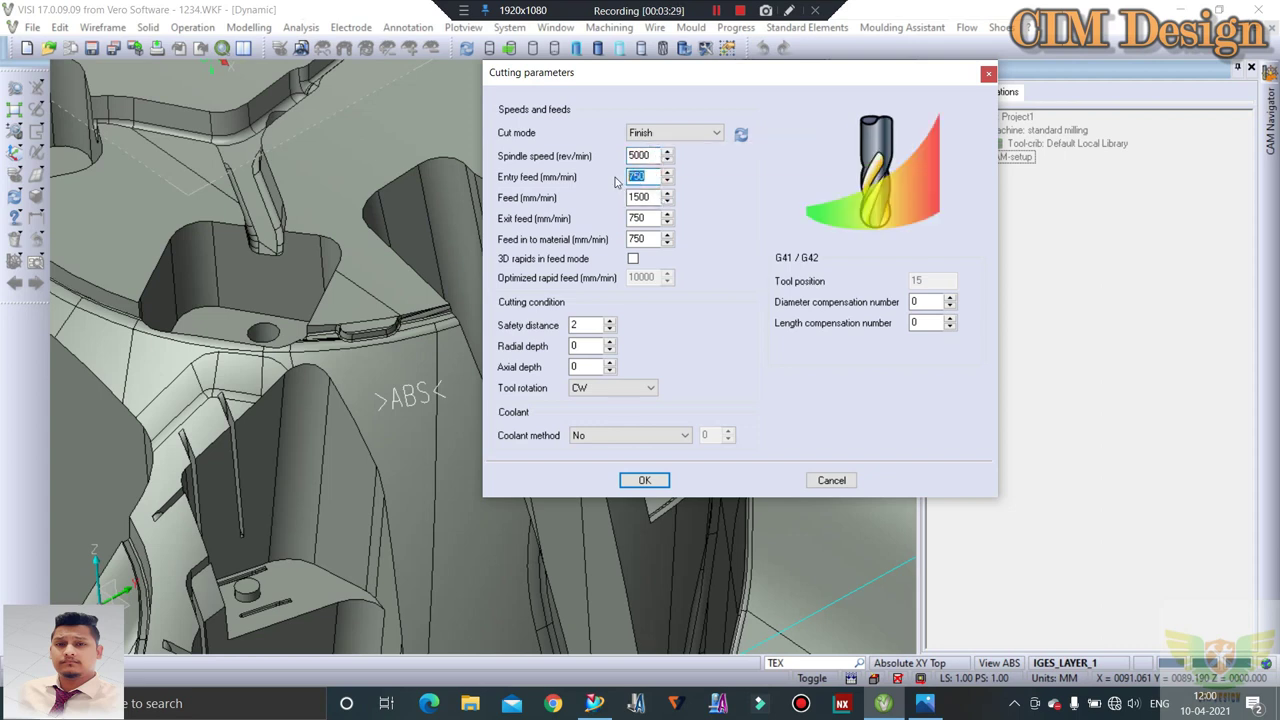
type("25")
double_click(637, 197)
type("02")
double_click(637, 218)
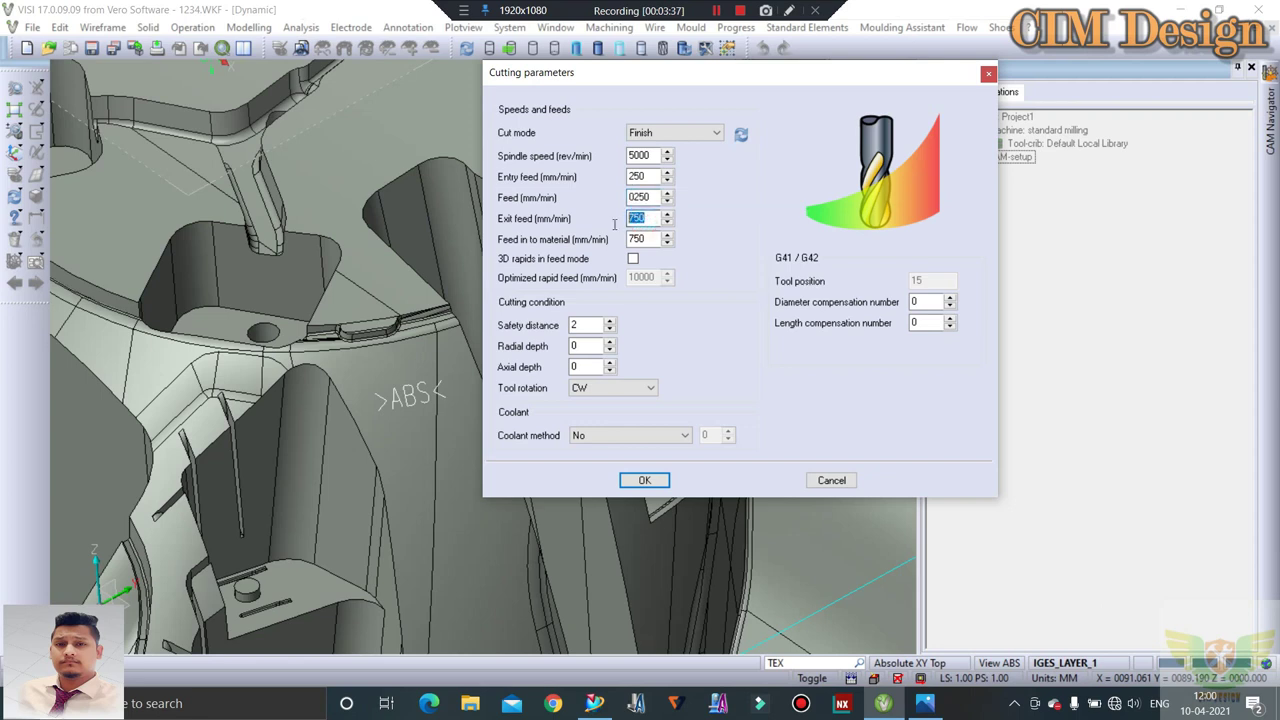
type("25")
key("Tab")
type("25")
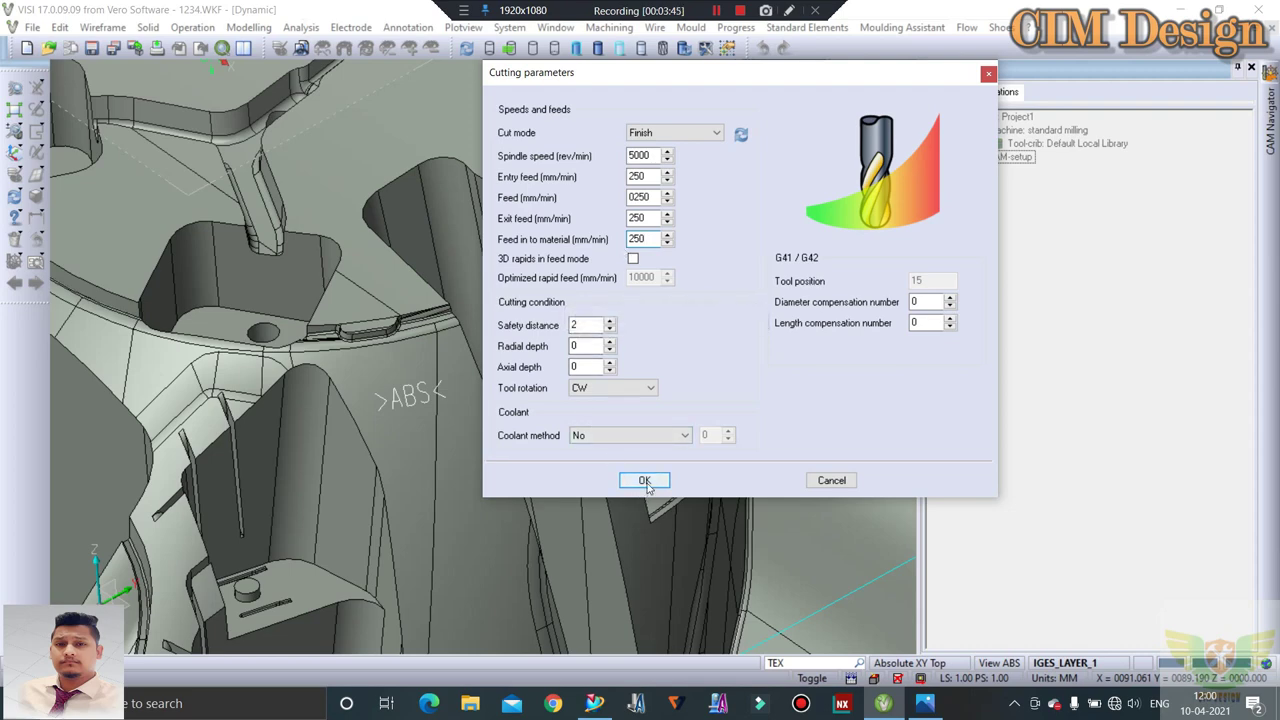
left_click(645, 481)
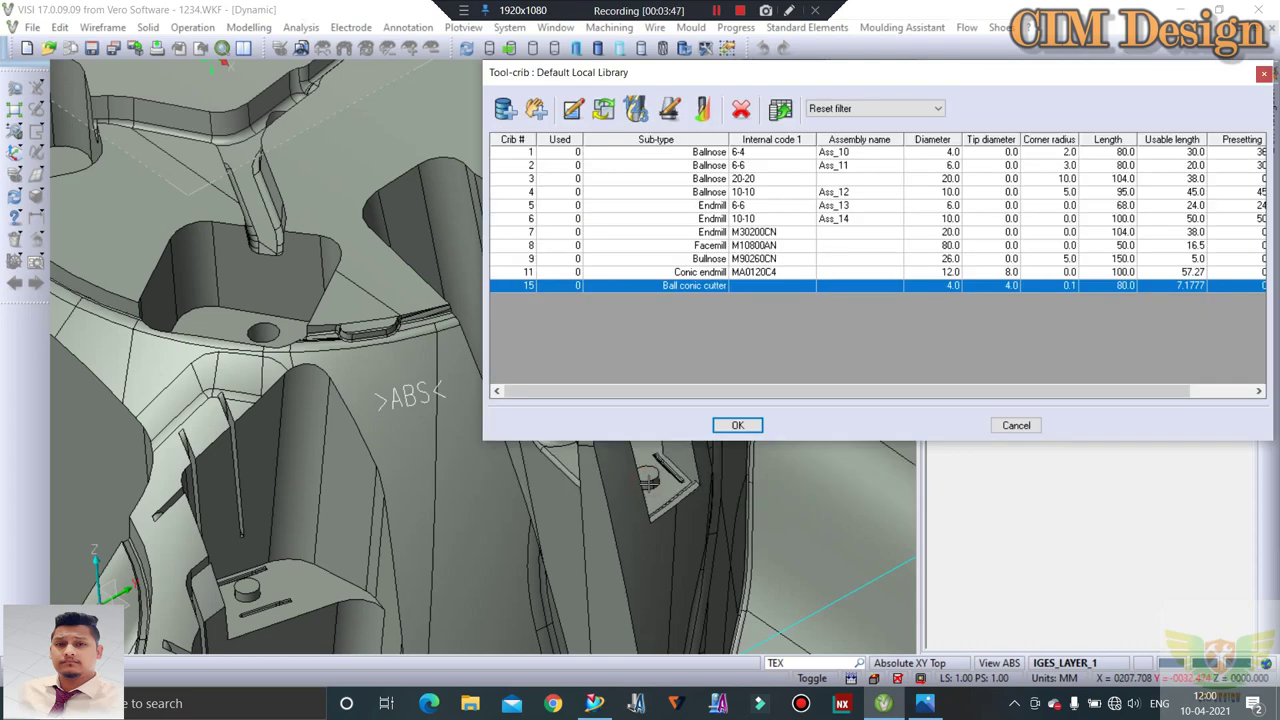
Accept the ball conic cutter and machining model, and open the new Raster operation
left_click(737, 426)
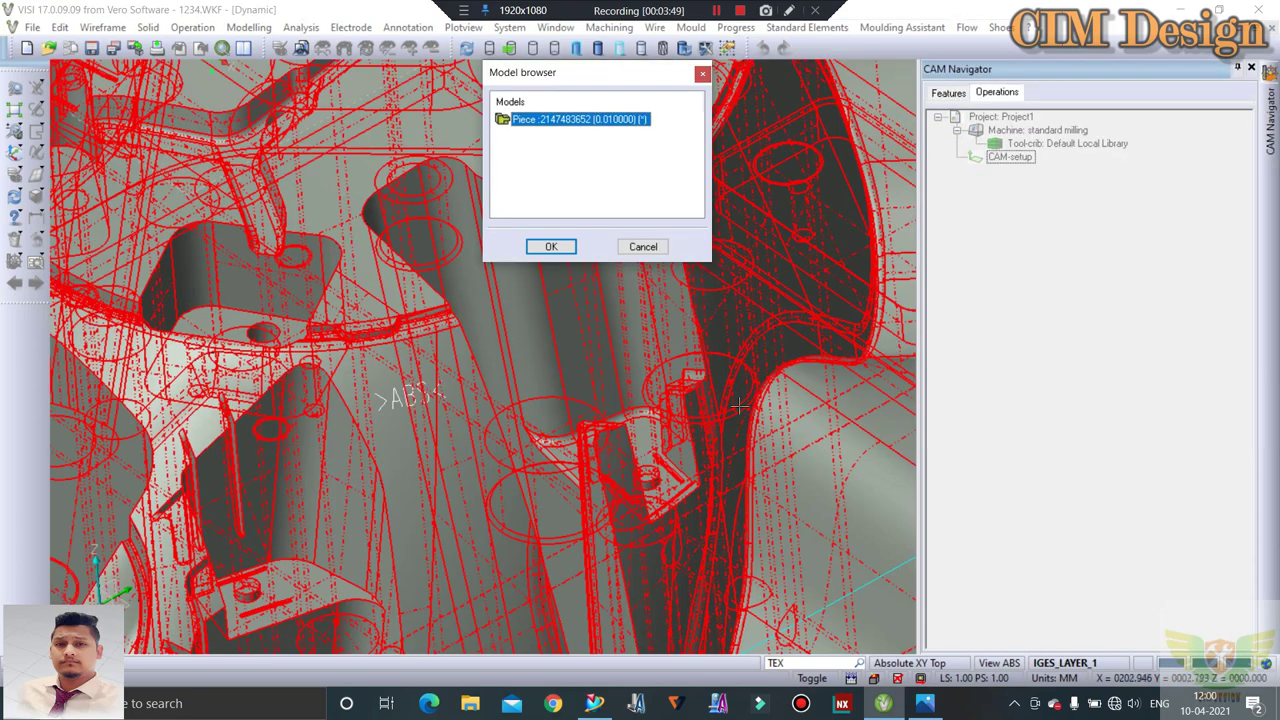
left_click(553, 246)
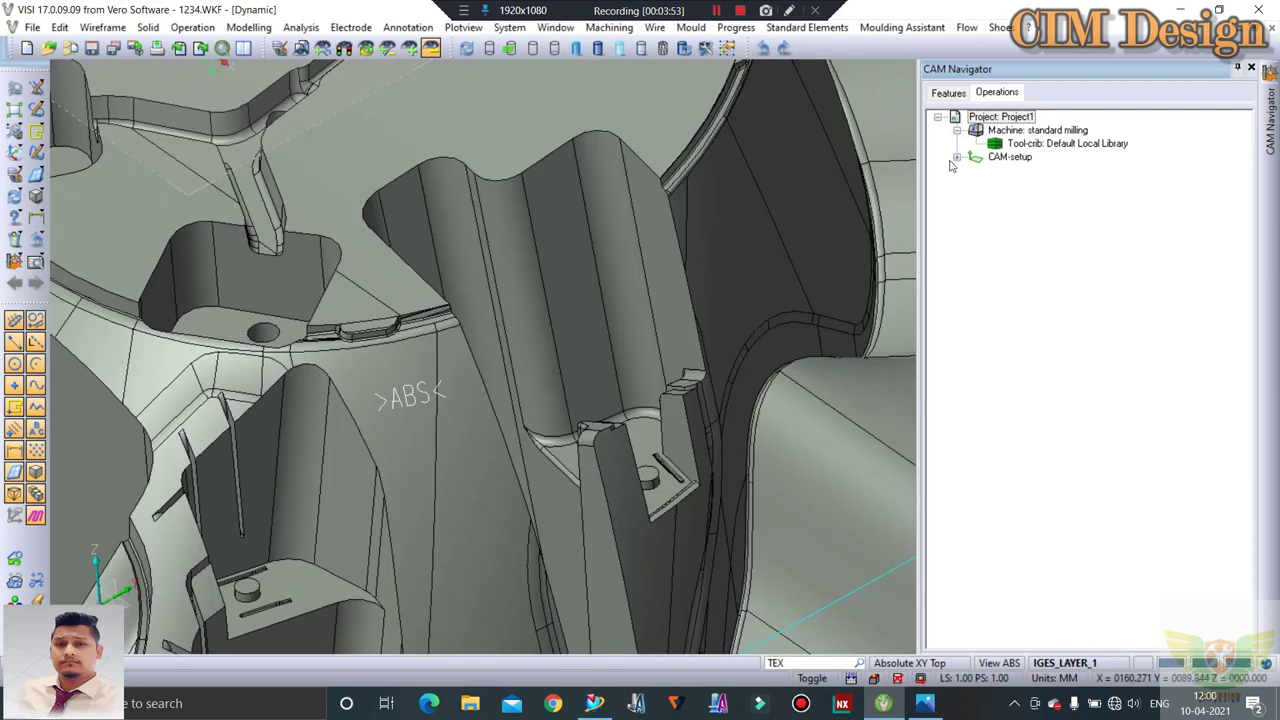
left_click(1048, 171)
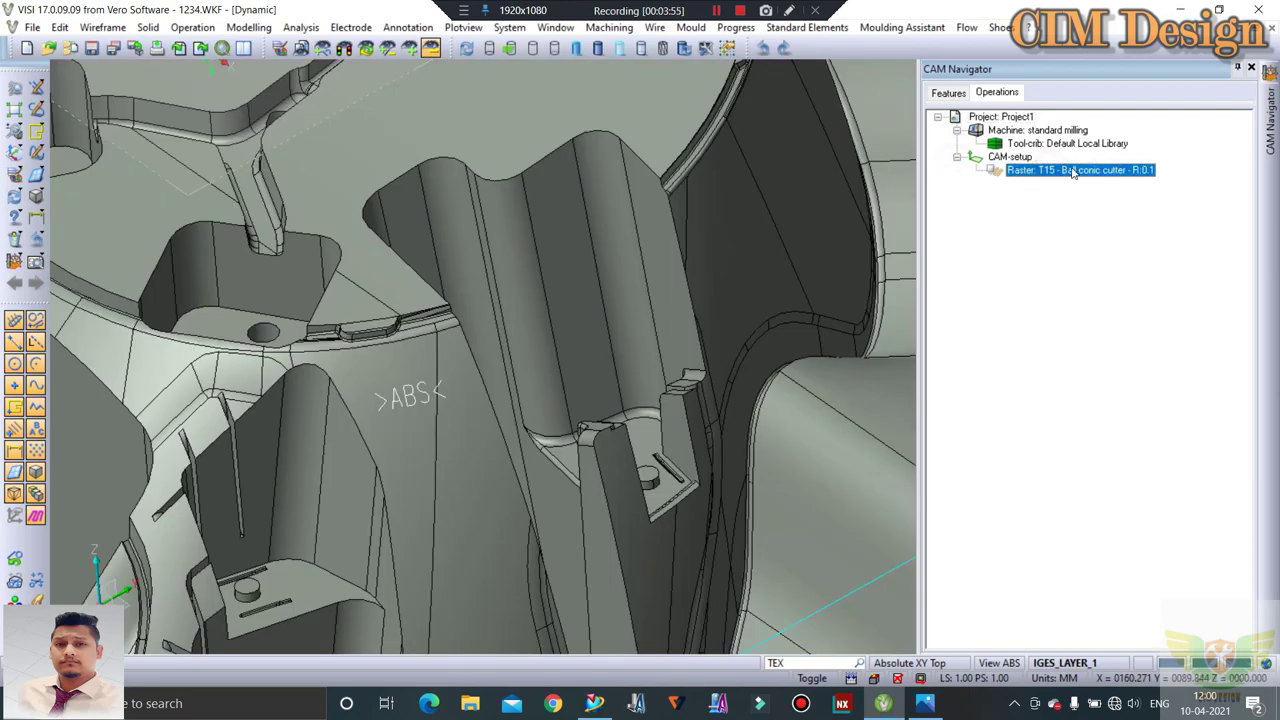
double_click(1073, 171)
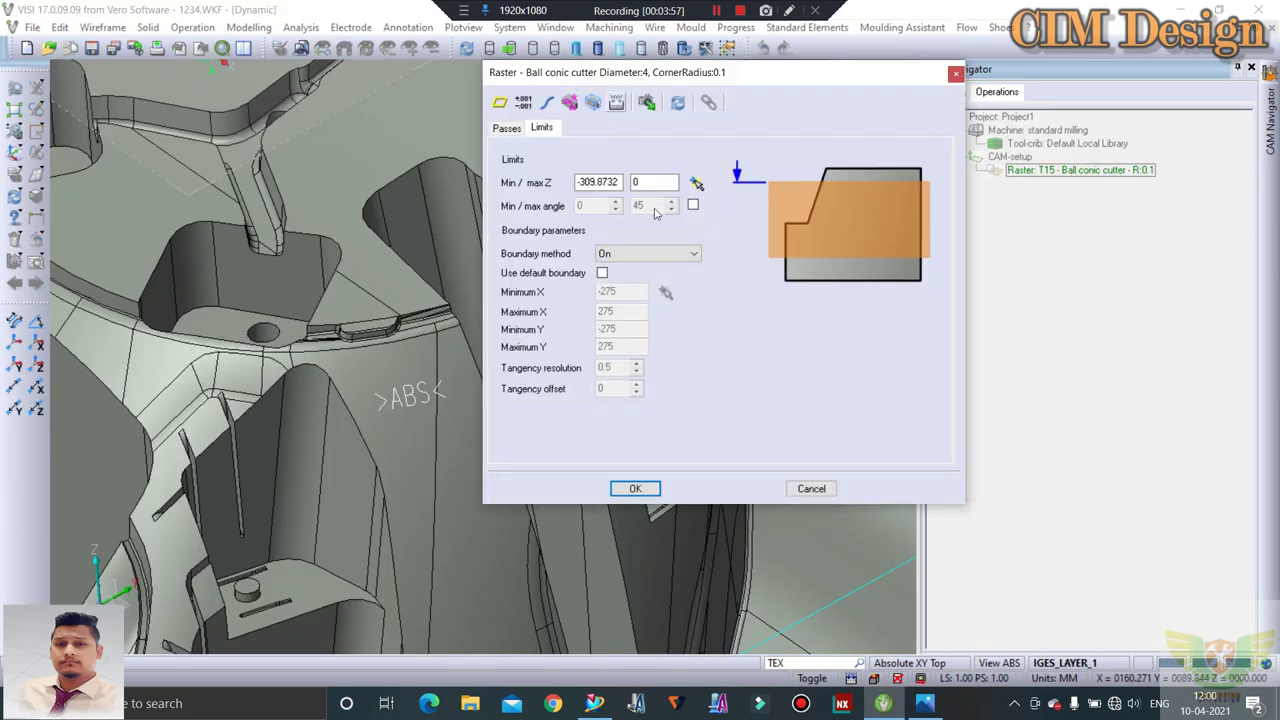
Turn on the separate side allowance at 0 and switch the toolpath method to Projection
left_click(507, 130)
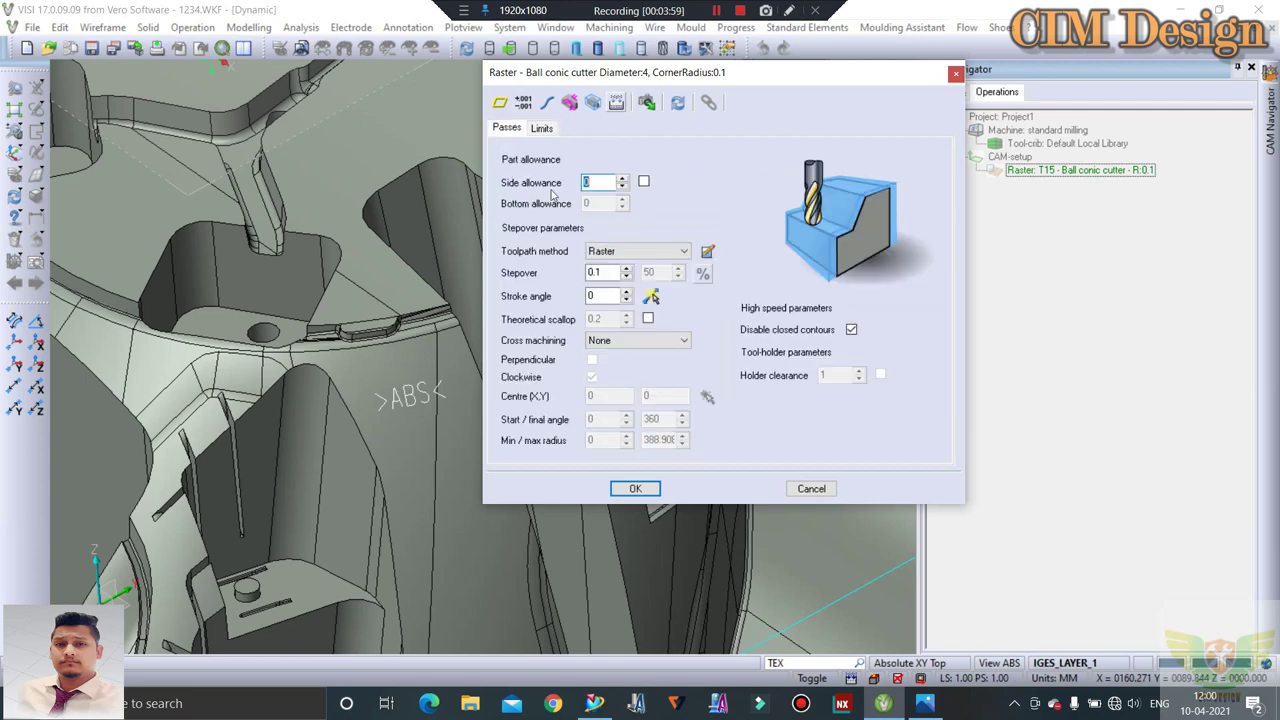
left_click(643, 182)
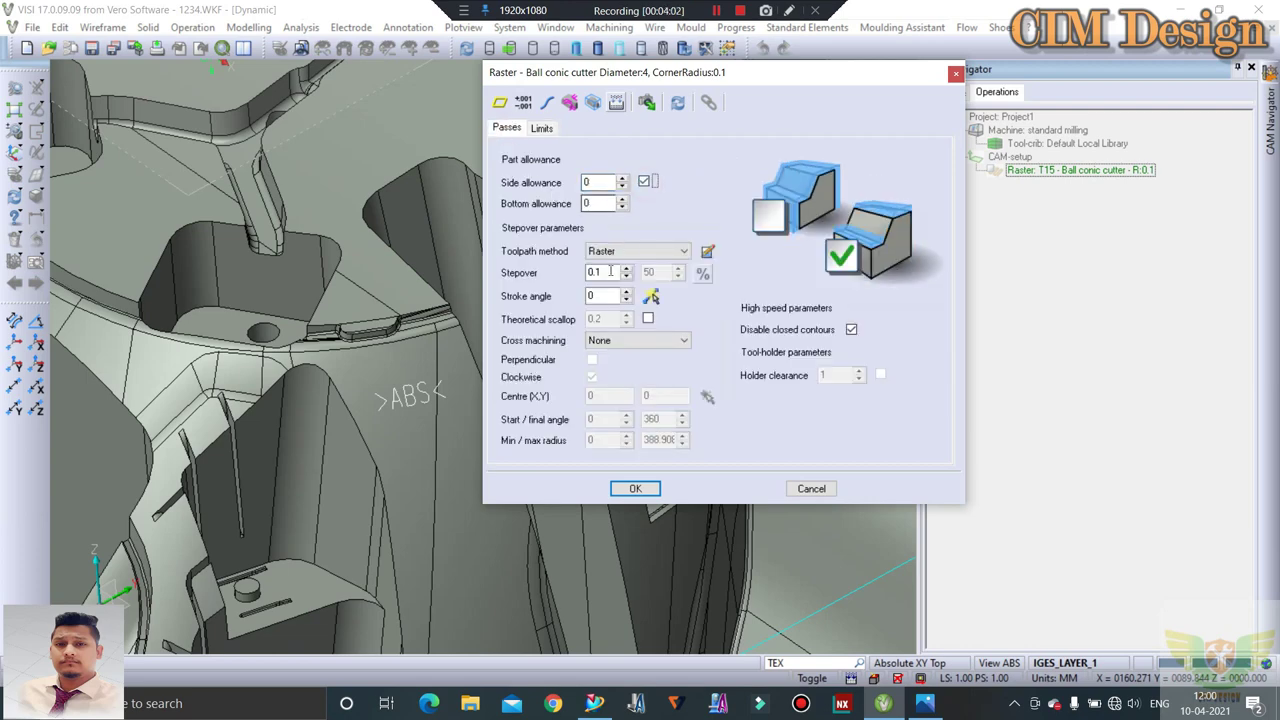
left_click(647, 250)
left_click(645, 250)
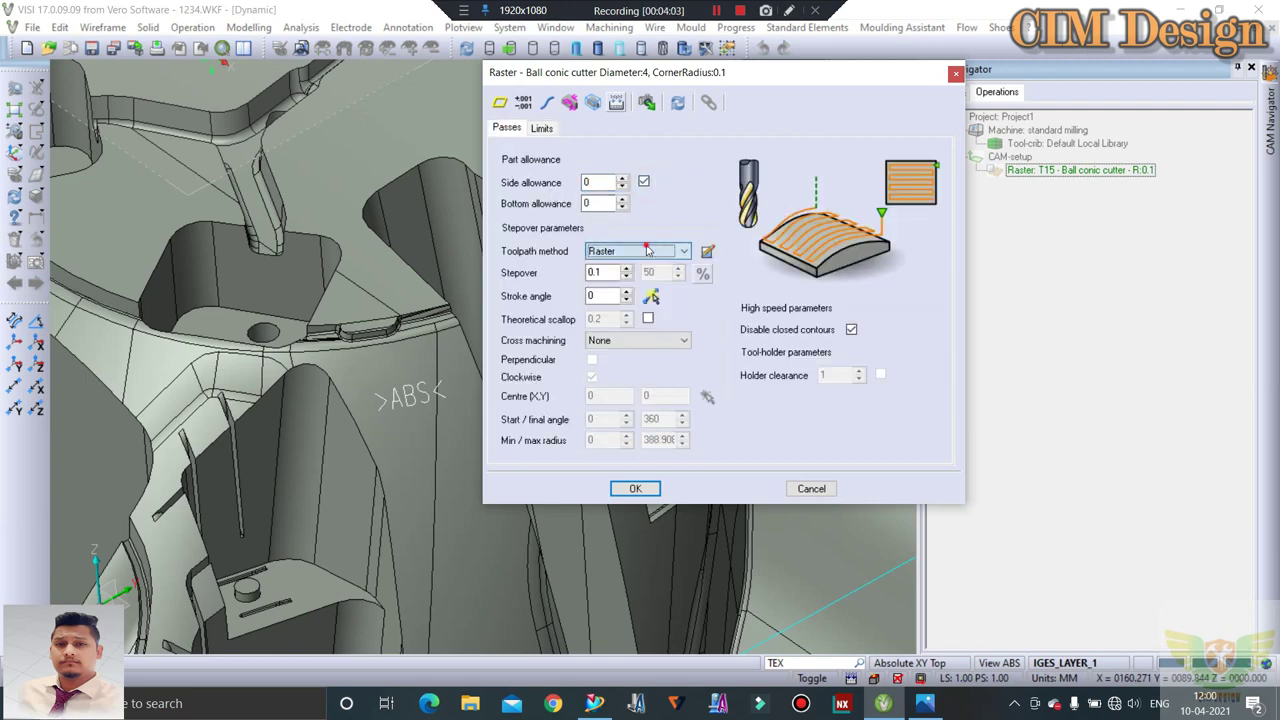
left_click(645, 250)
left_click(633, 309)
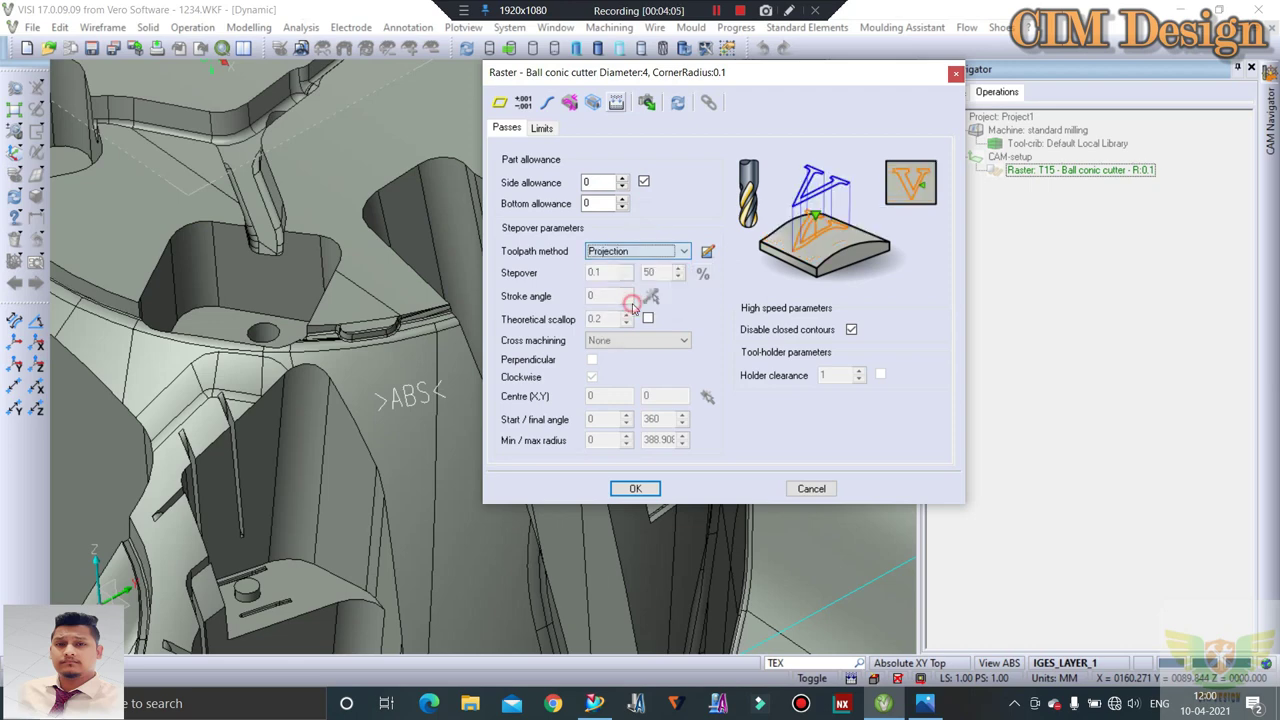
Pick the >, B and S curves as leading curves, removing a duplicate S entry
left_click(546, 102)
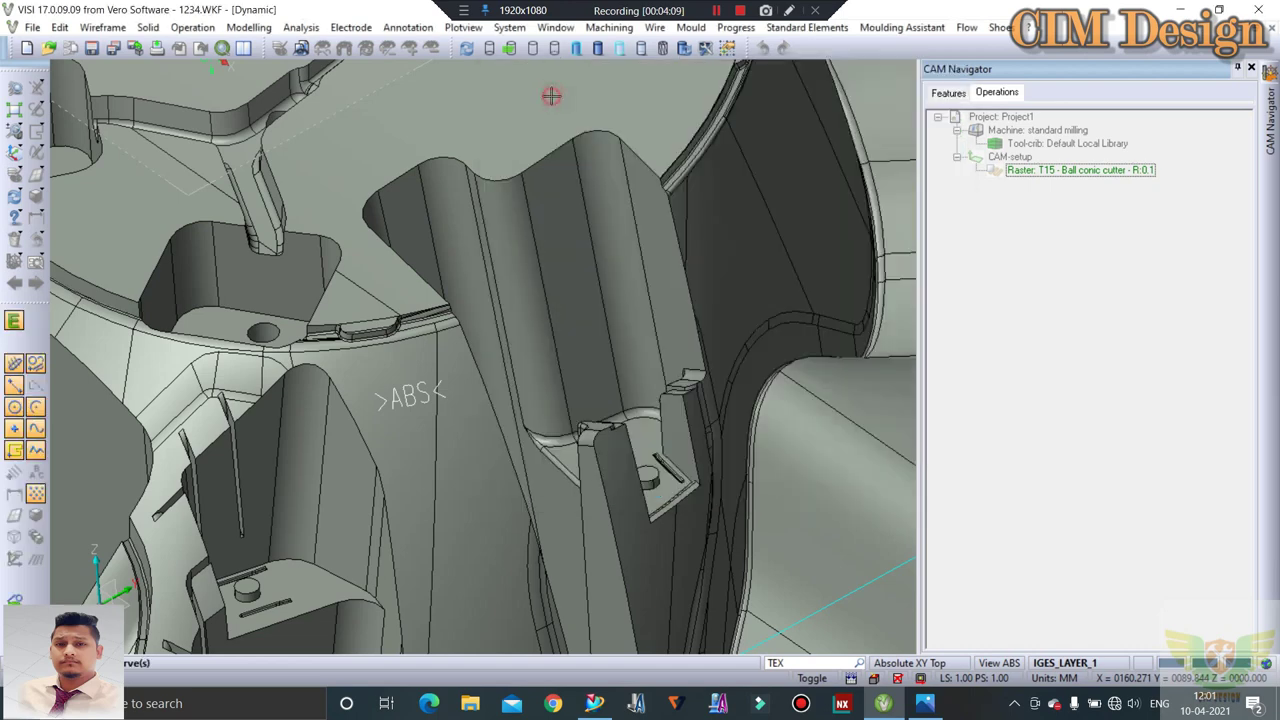
scroll(340, 455, "up", 2)
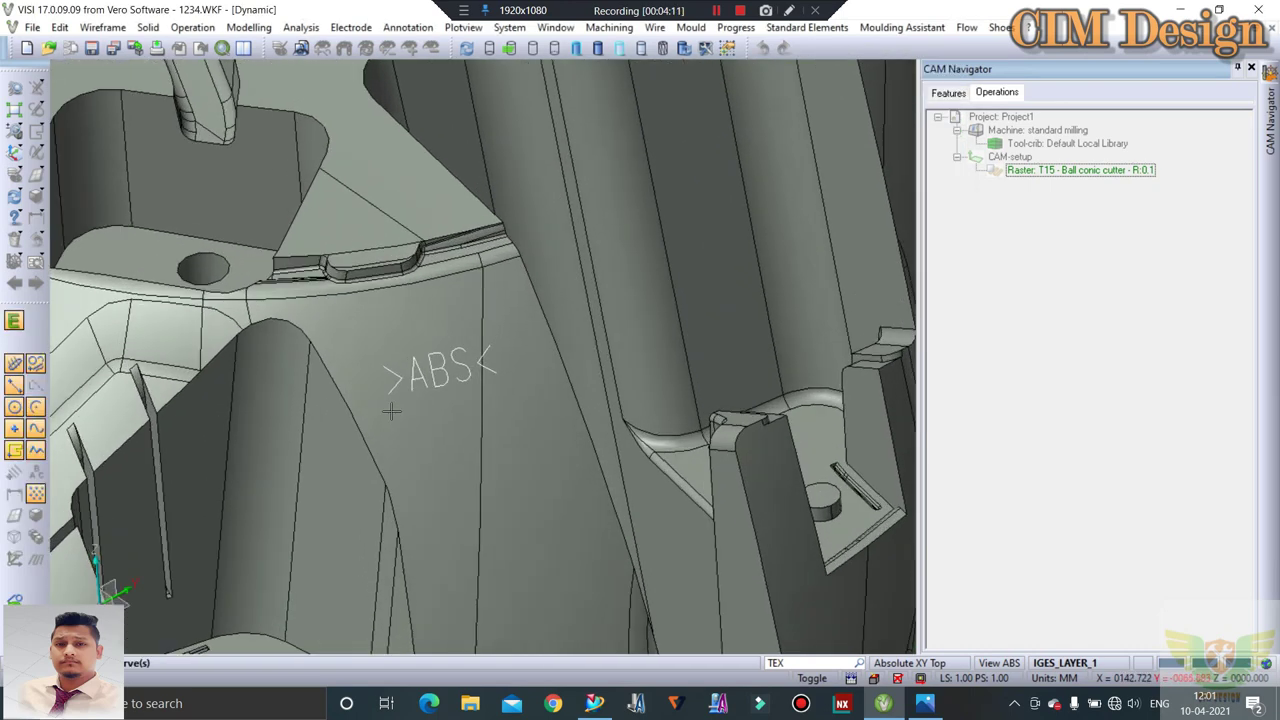
scroll(391, 406, "up", 1)
scroll(403, 389, "up", 2)
left_click(383, 368)
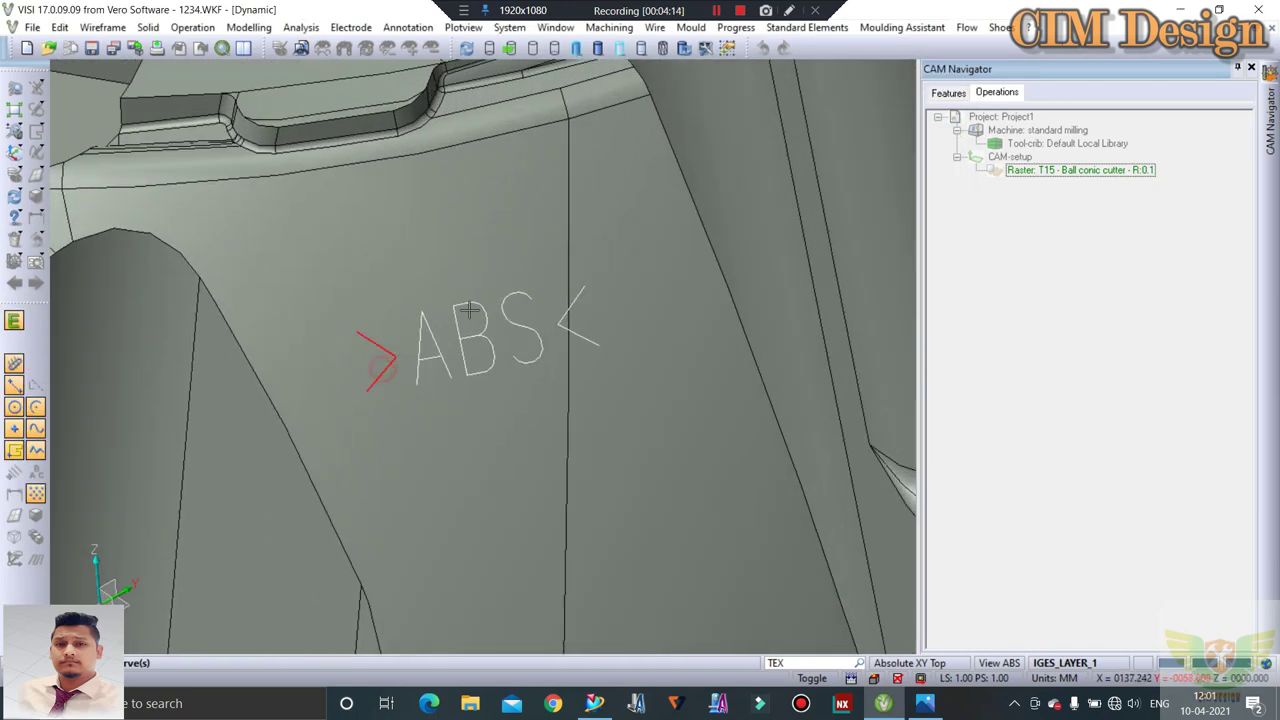
left_click(941, 103)
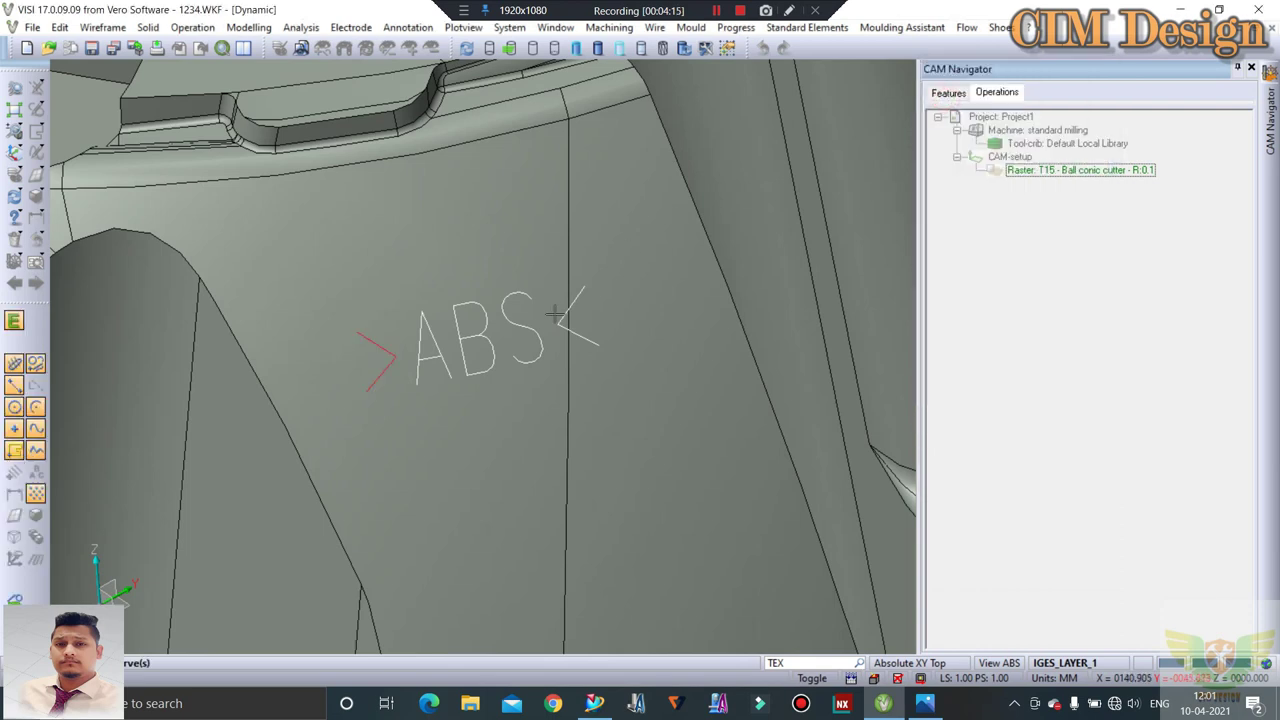
left_click(487, 328)
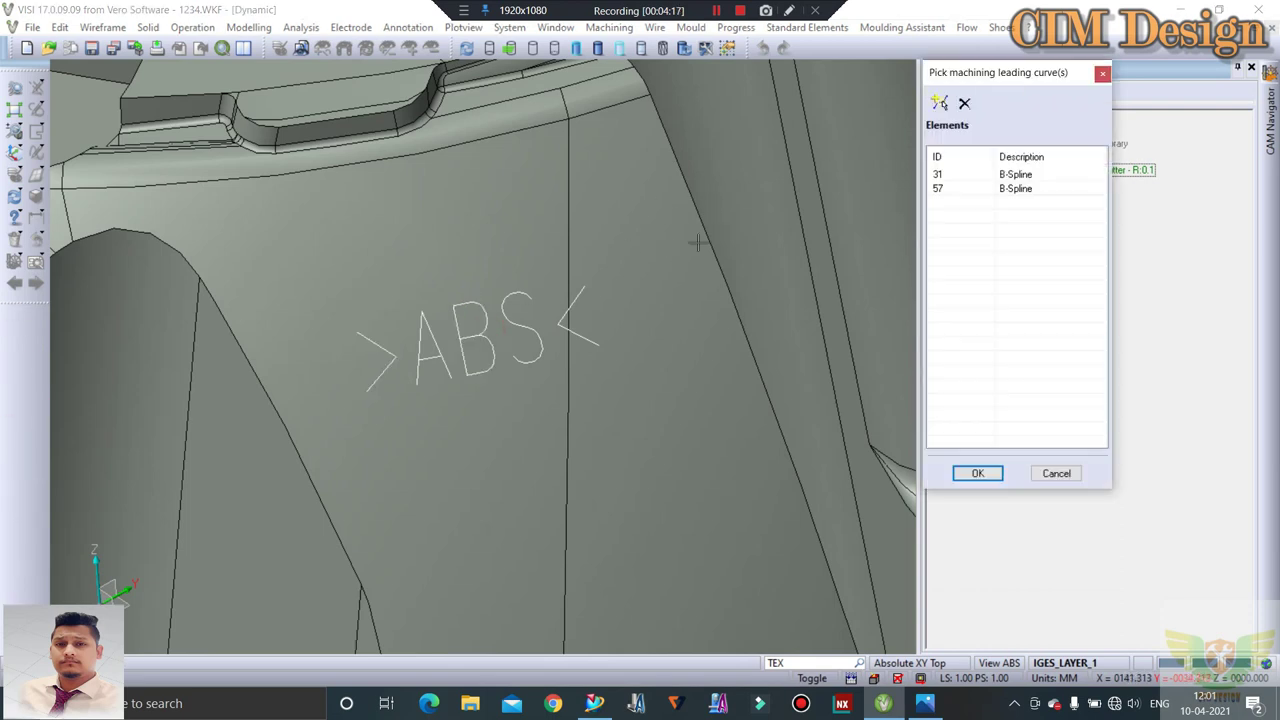
left_click(939, 104)
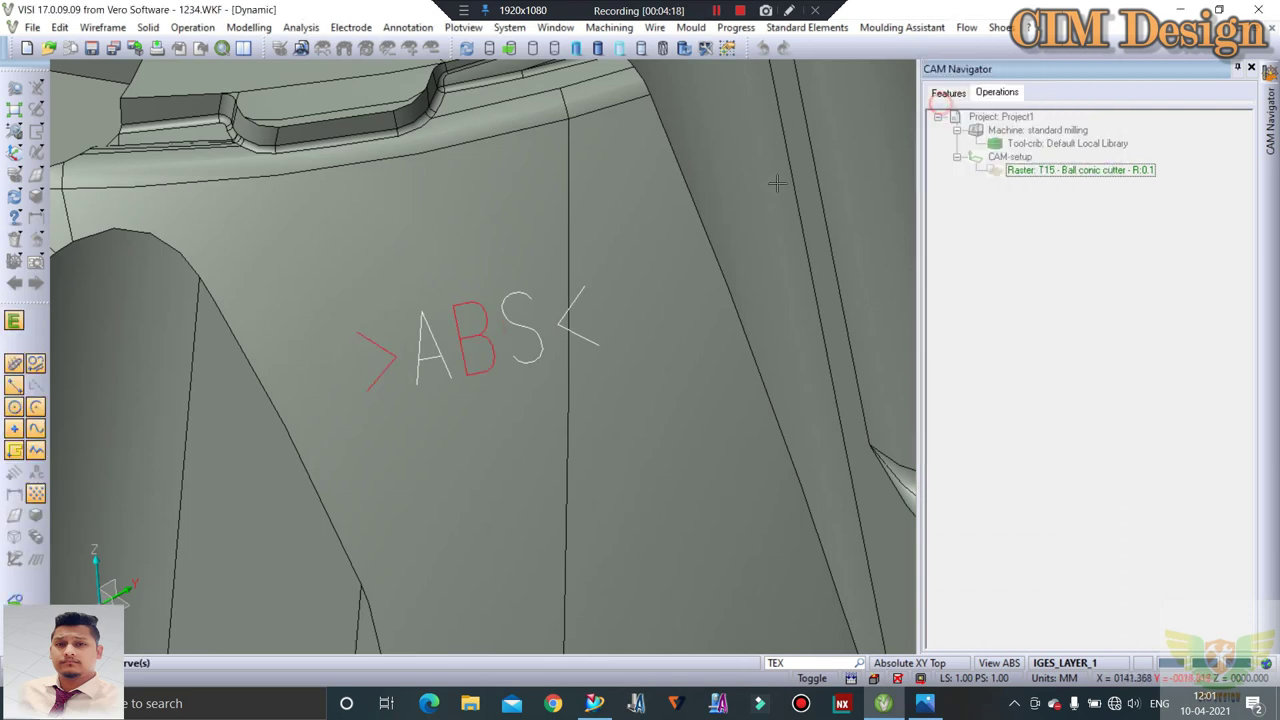
left_click(544, 335)
left_click(968, 203)
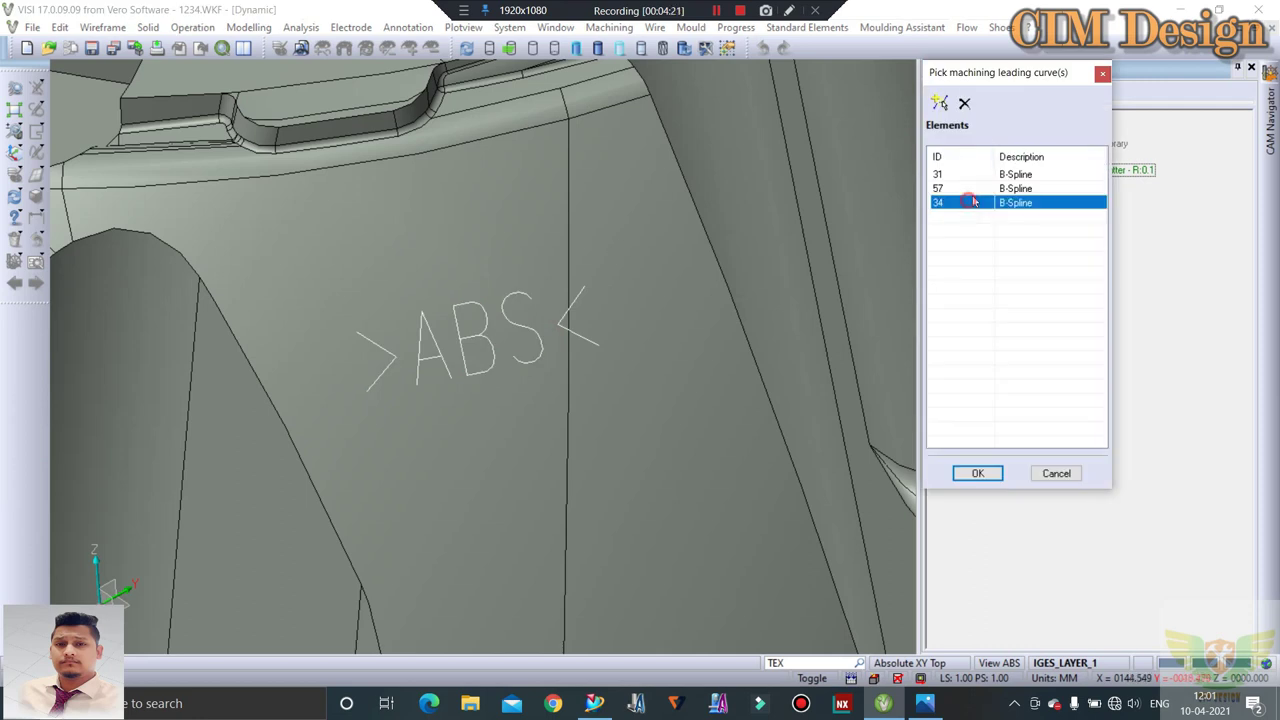
left_click(966, 110)
left_click(939, 104)
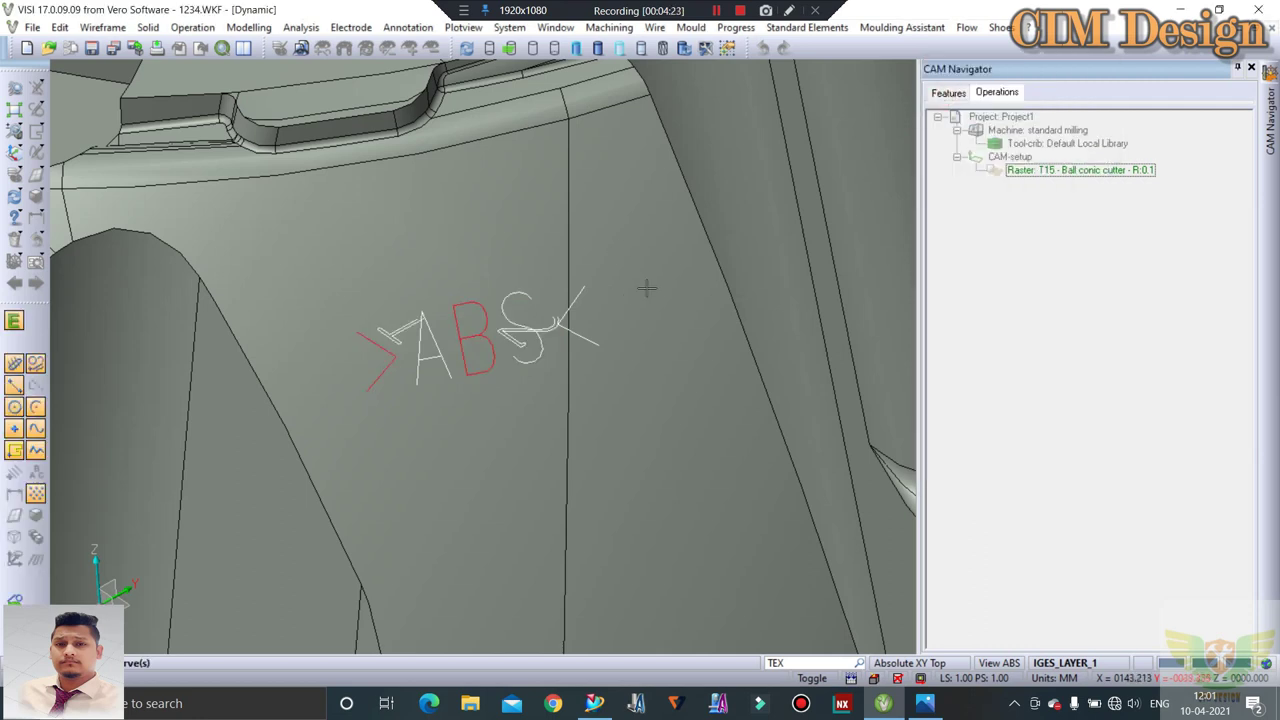
Add the <, A, B and S letter curves and finish the leading-curve selection
left_click(601, 333)
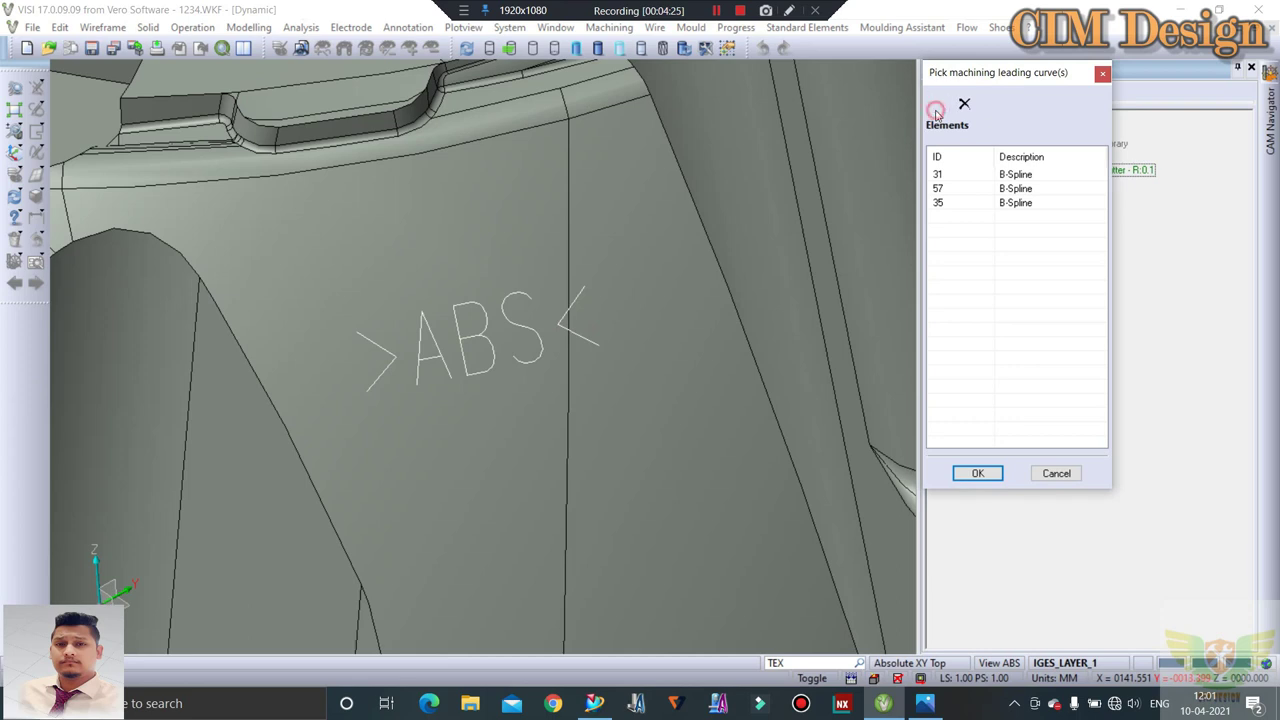
left_click(939, 104)
left_click(428, 338)
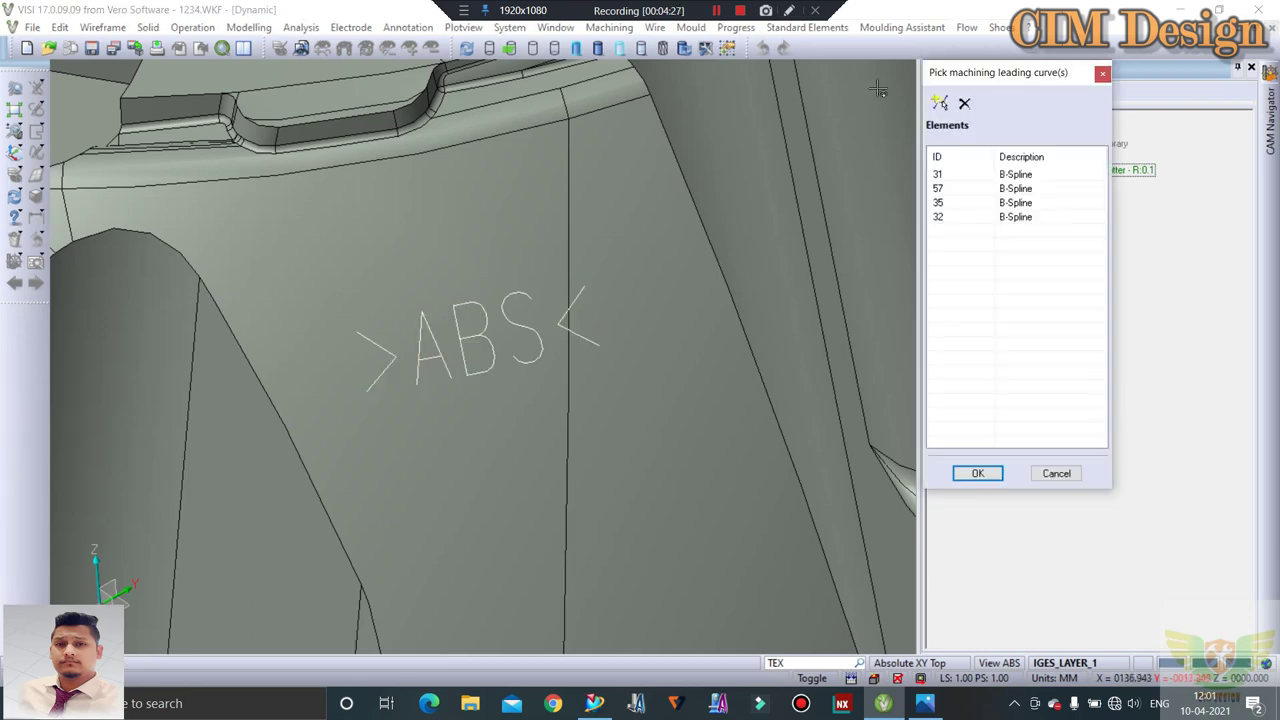
left_click(939, 104)
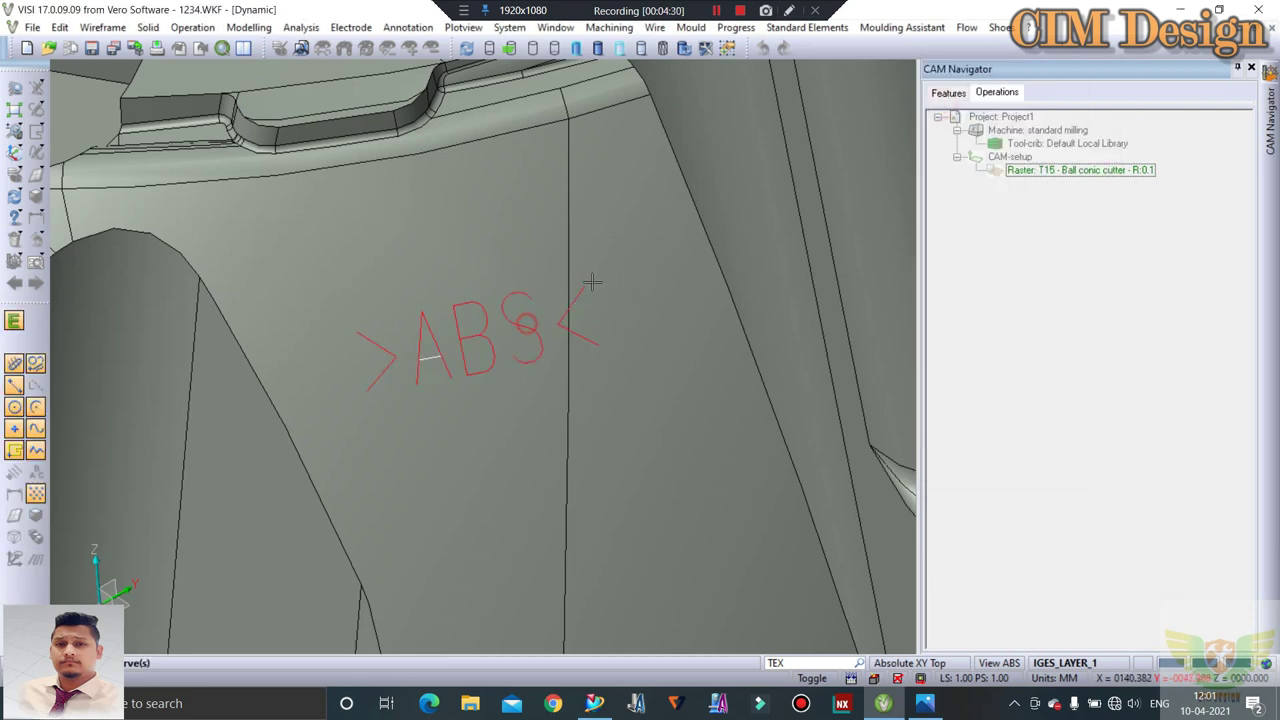
left_click(494, 350)
left_click(939, 104)
left_click(432, 358)
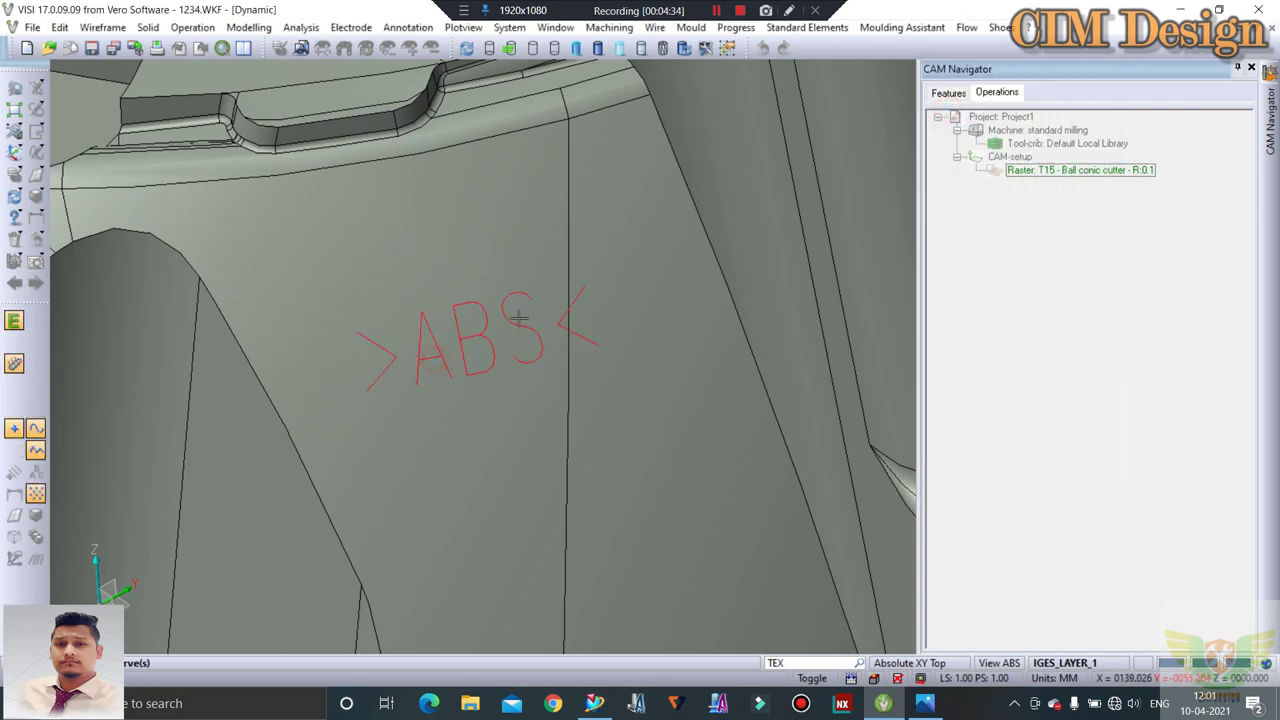
left_click(519, 317)
key("Return")
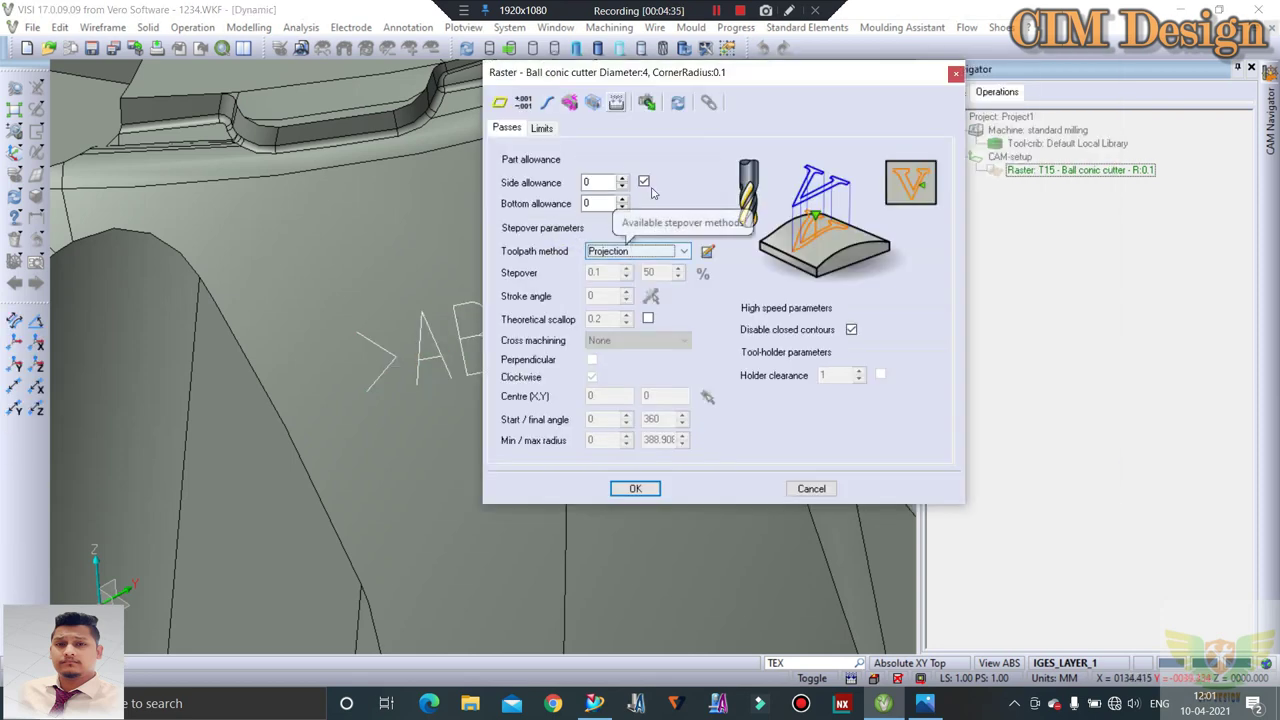
Accept the raster passes and give it Safety distance rapids with Axial lead-in and lead-out
left_click(541, 128)
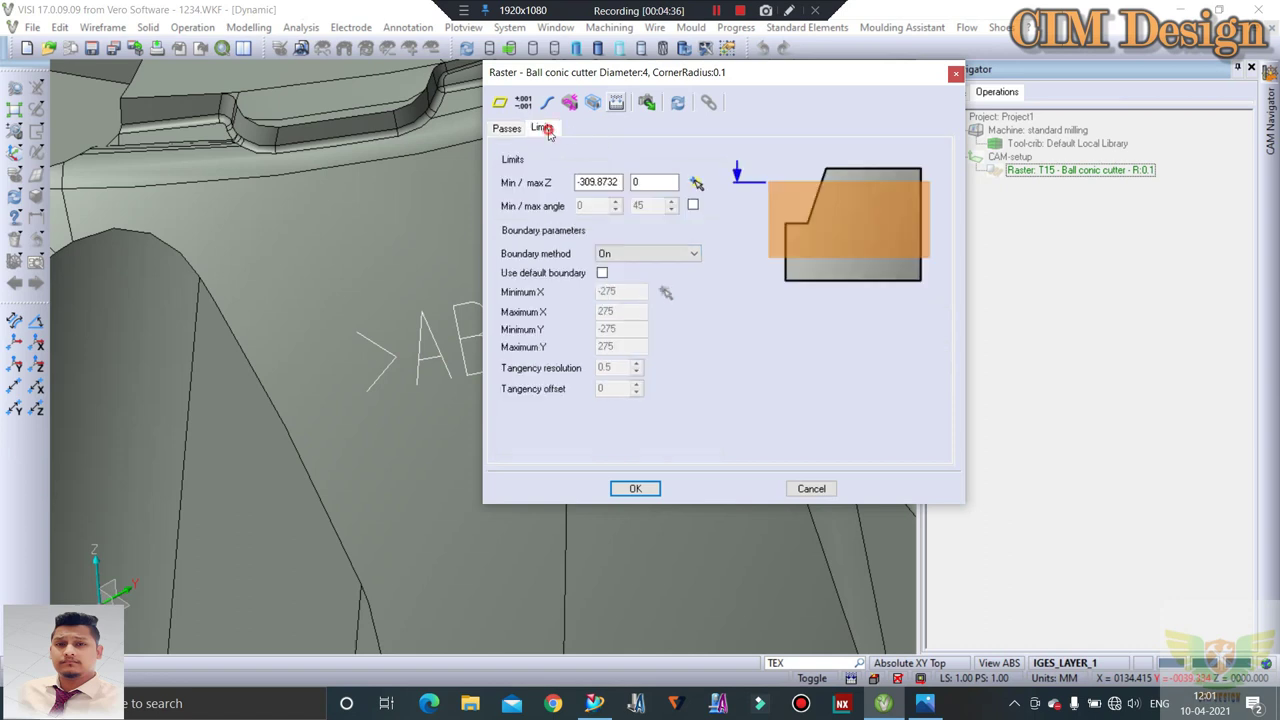
left_click(630, 487)
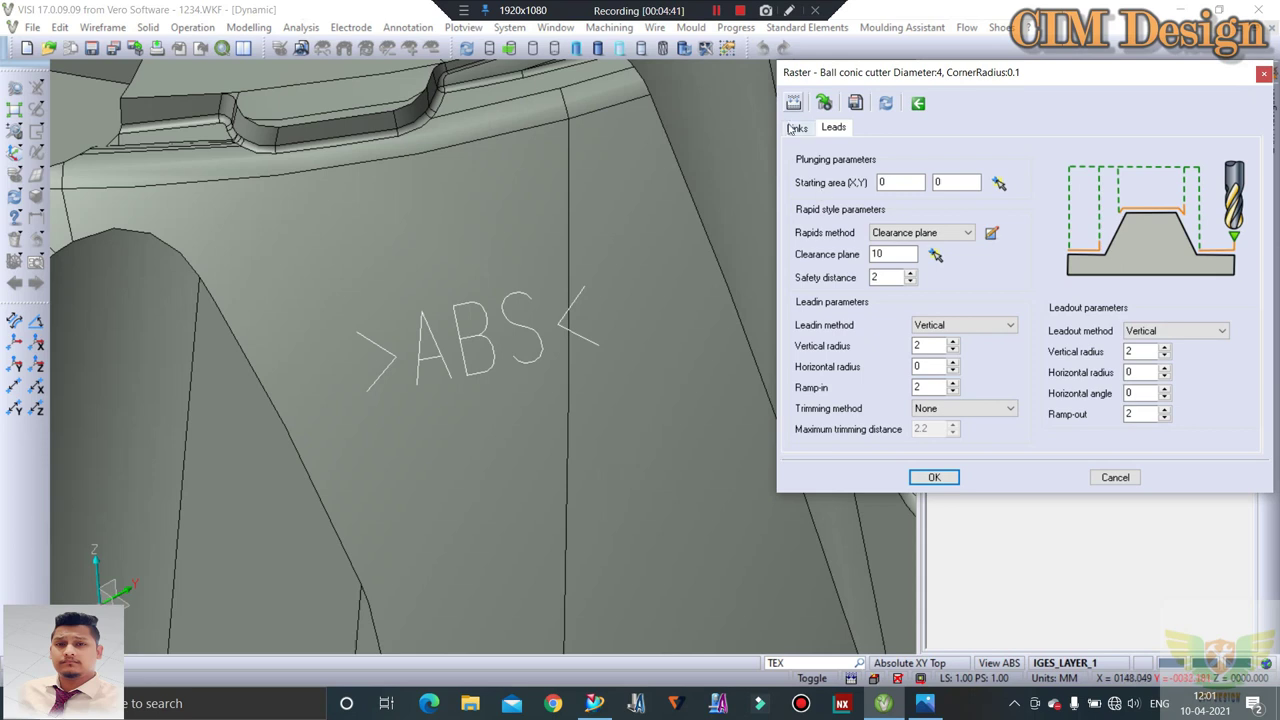
left_click(793, 129)
left_click(834, 128)
left_click(900, 232)
left_click(887, 259)
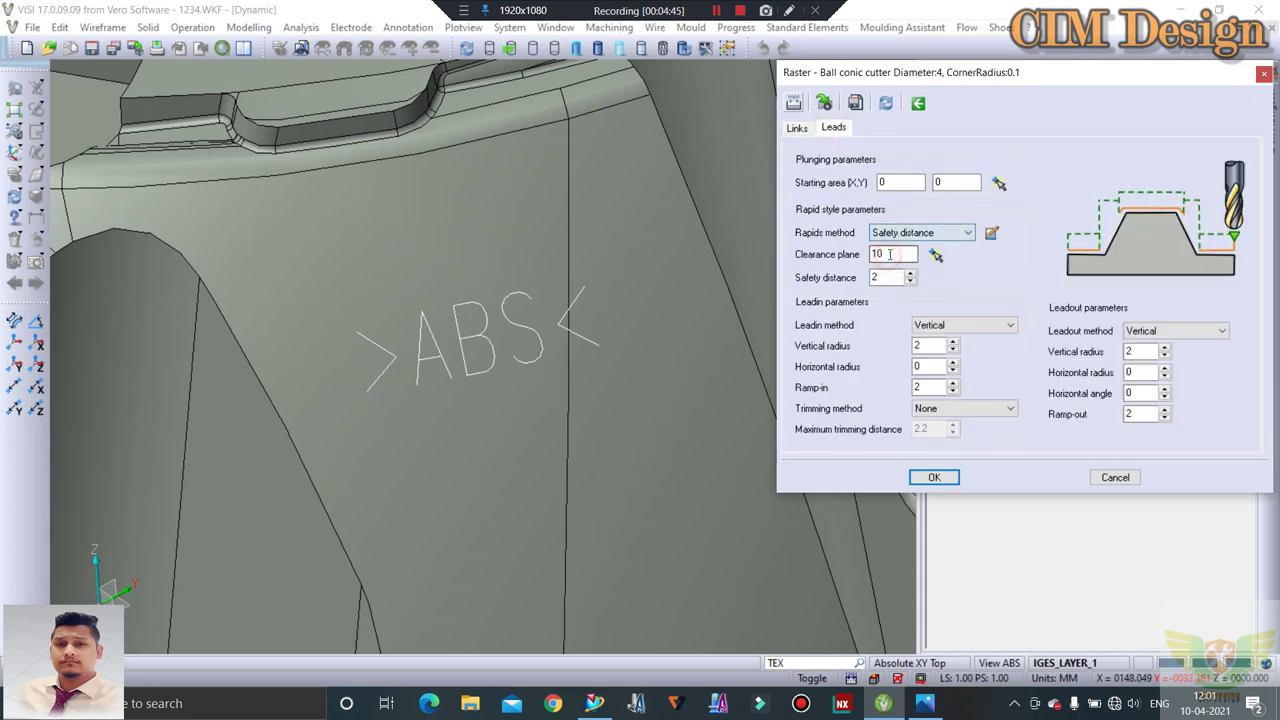
left_click(940, 325)
left_click(966, 341)
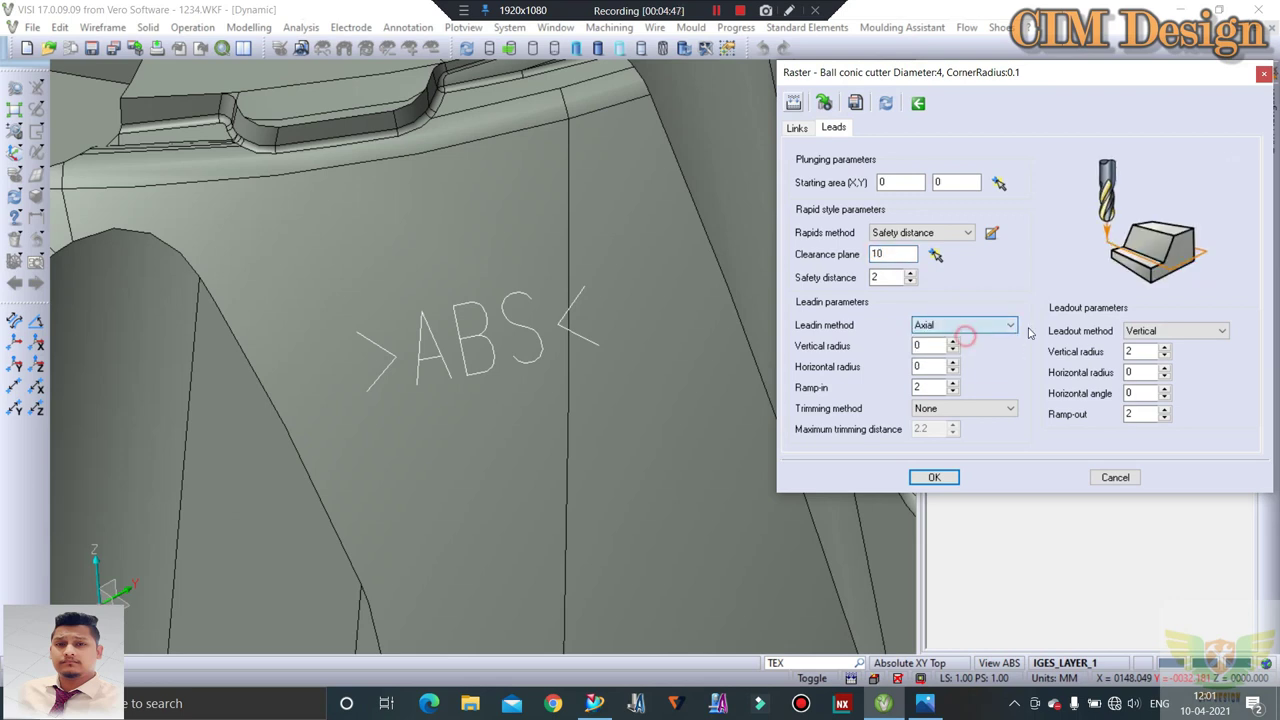
left_click(1150, 332)
left_click(1154, 346)
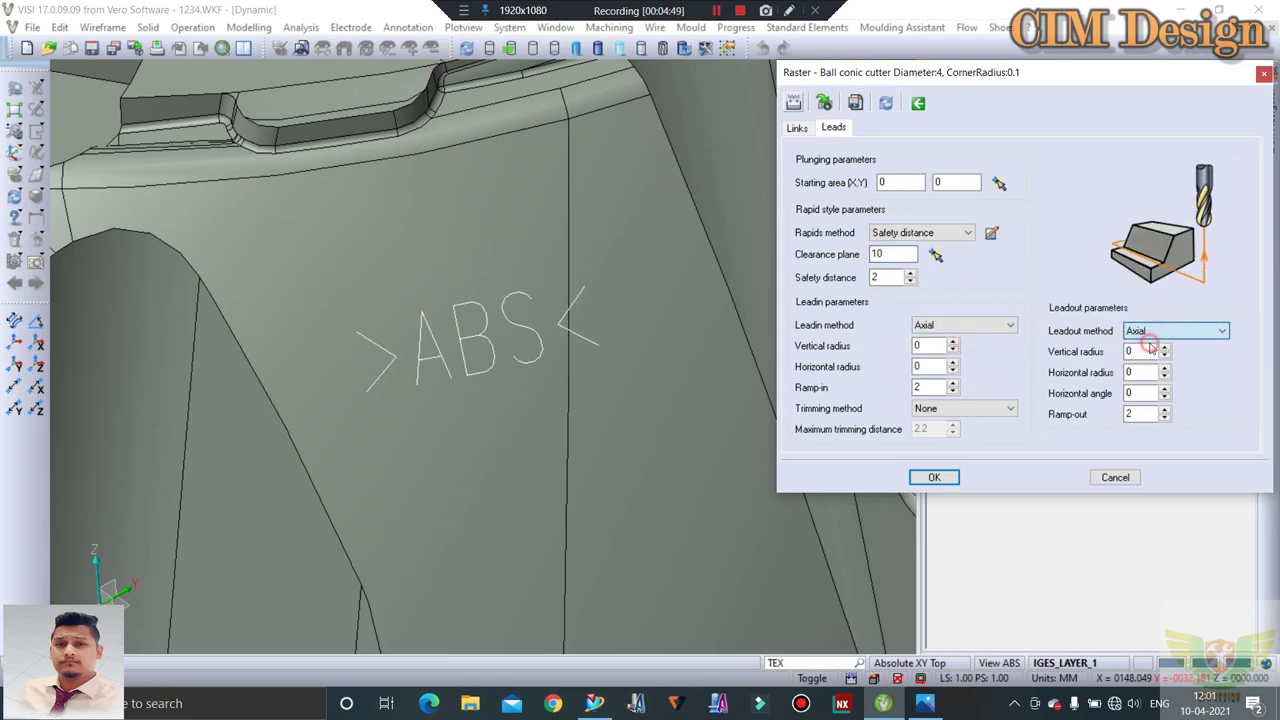
left_click(932, 477)
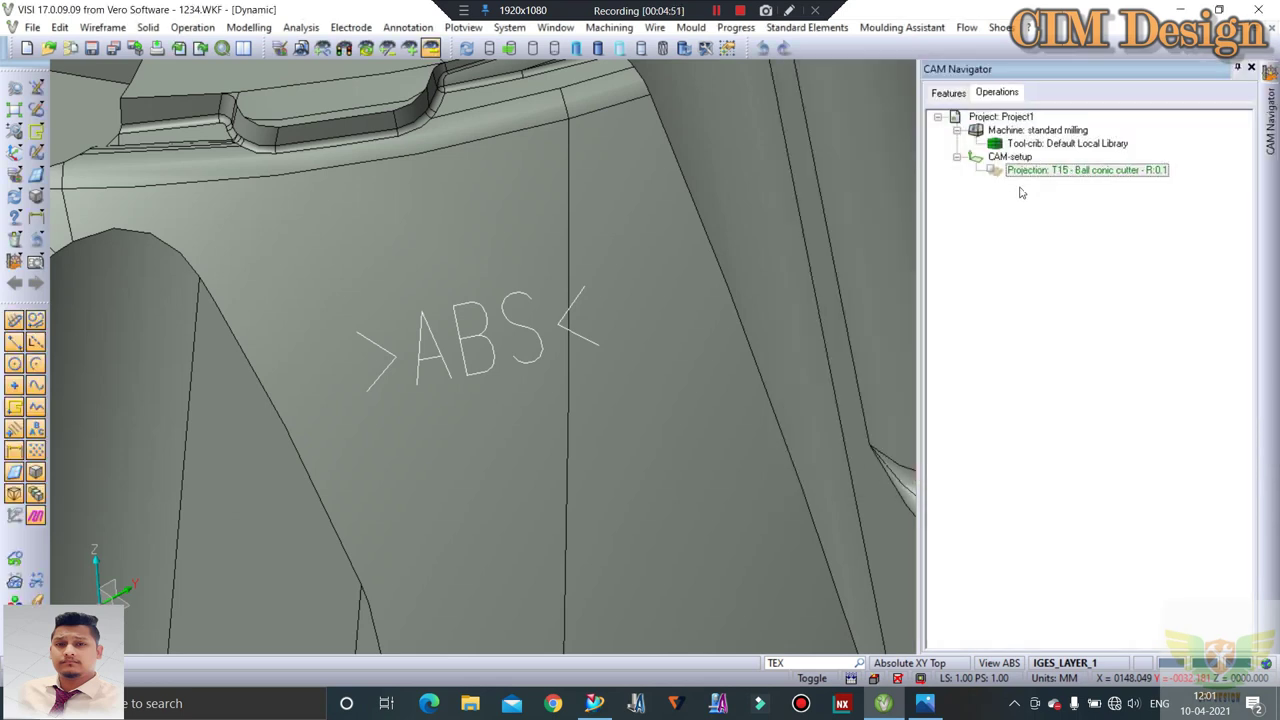
left_click(1030, 172)
Build the Projection operation's toolpath, then reselect it and restore the shaded model view
right_click(1030, 172)
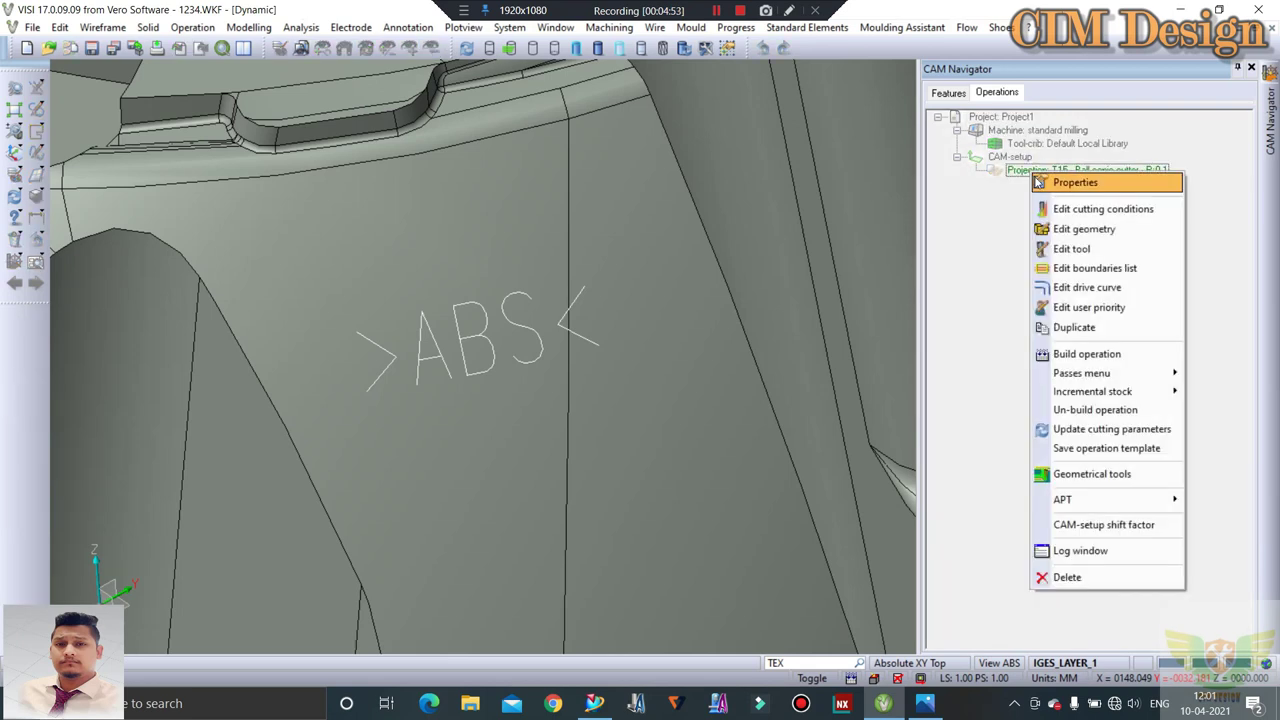
left_click(1067, 355)
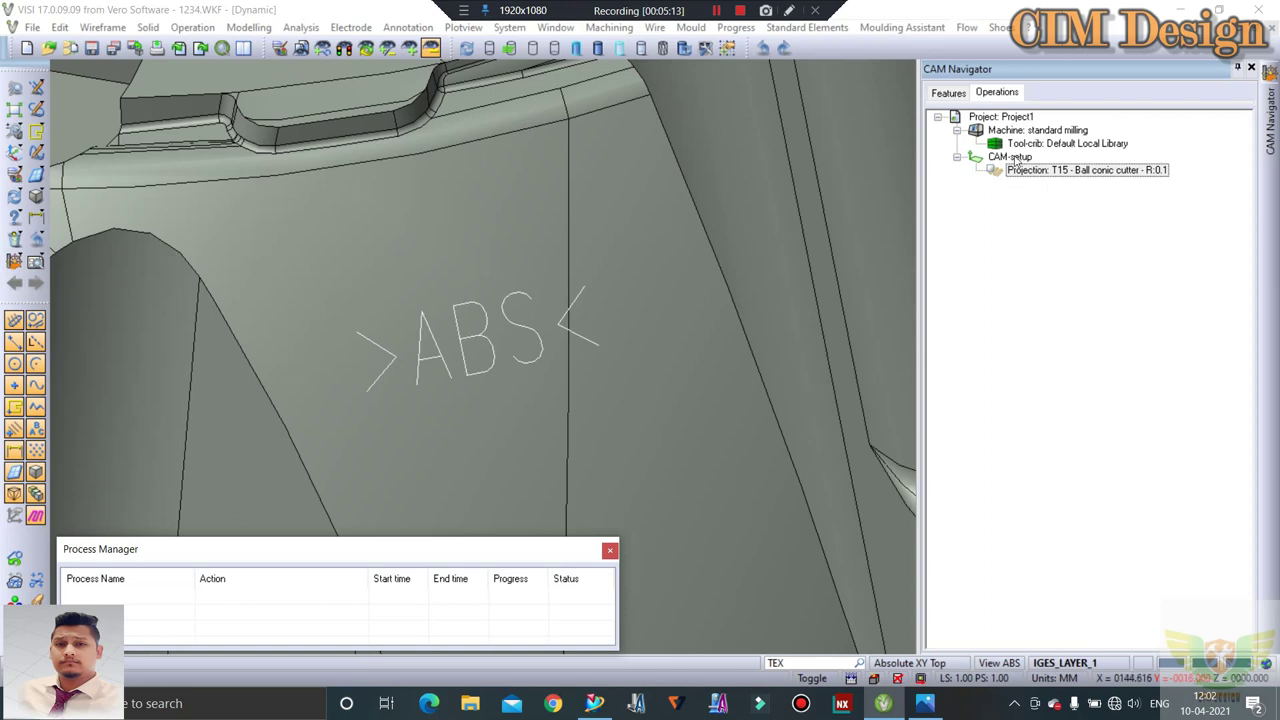
left_click(994, 172)
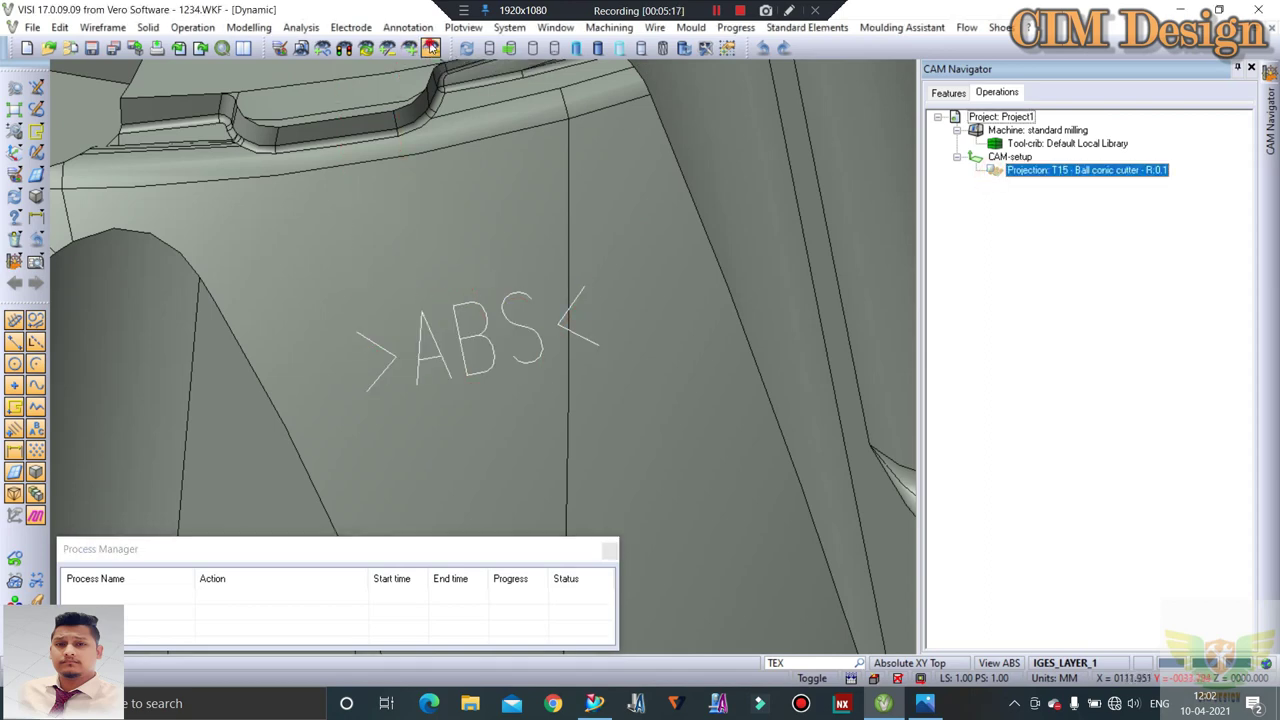
scroll(490, 135, "down", 2)
scroll(533, 184, "down", 2)
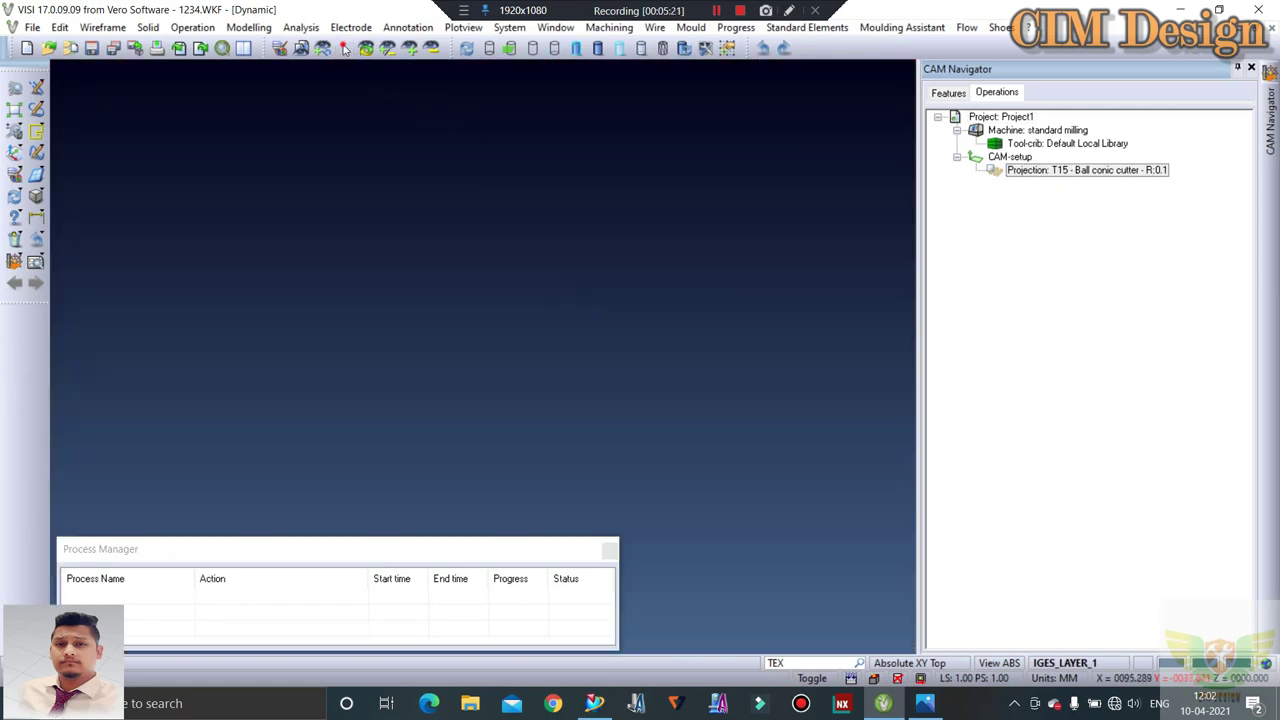
left_click(342, 47)
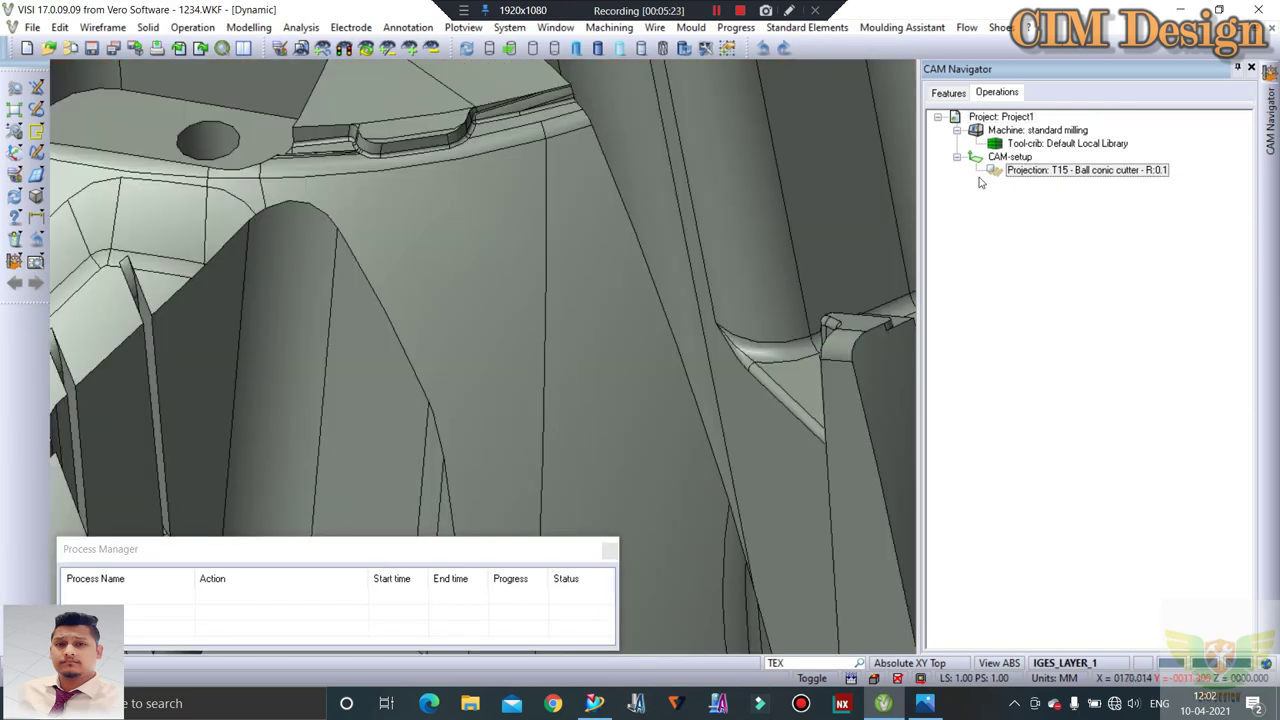
Display the Projection toolpath on the core, then zoom and orbit to inspect the ABS engraving
left_click(990, 170)
scroll(530, 262, "up", 2)
scroll(537, 263, "up", 2)
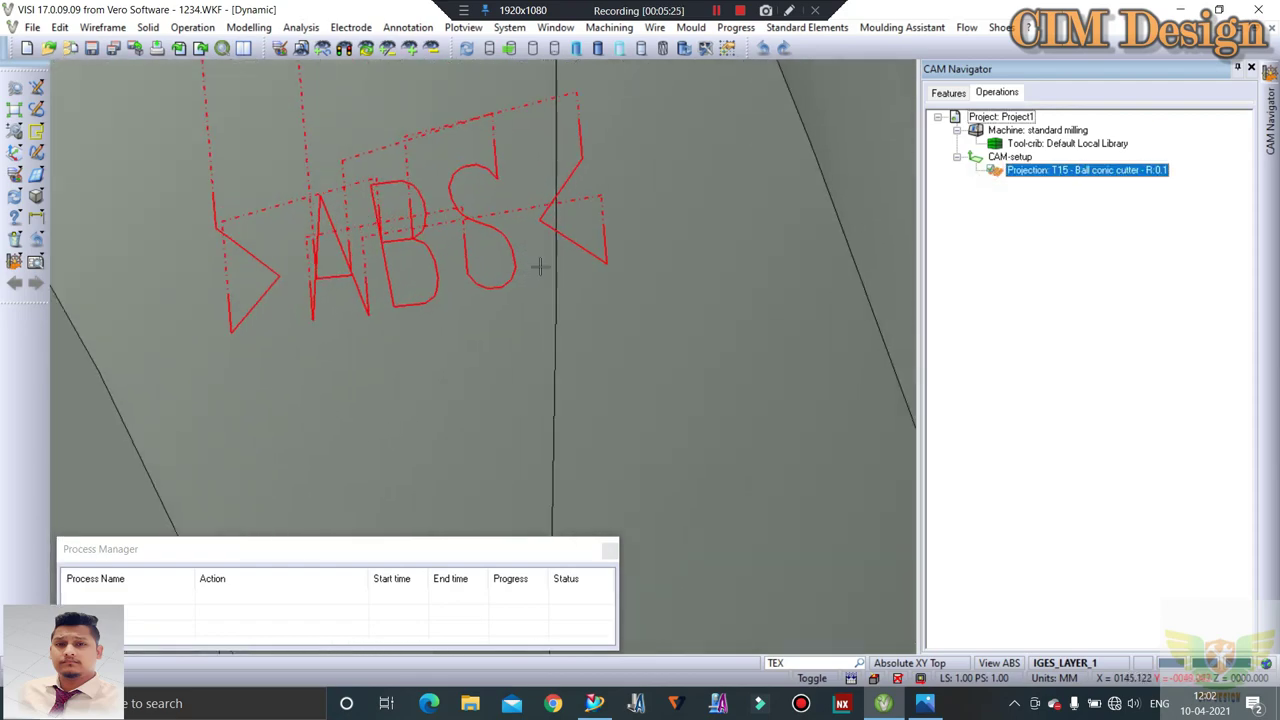
scroll(514, 266, "up", 3)
scroll(514, 266, "down", 2)
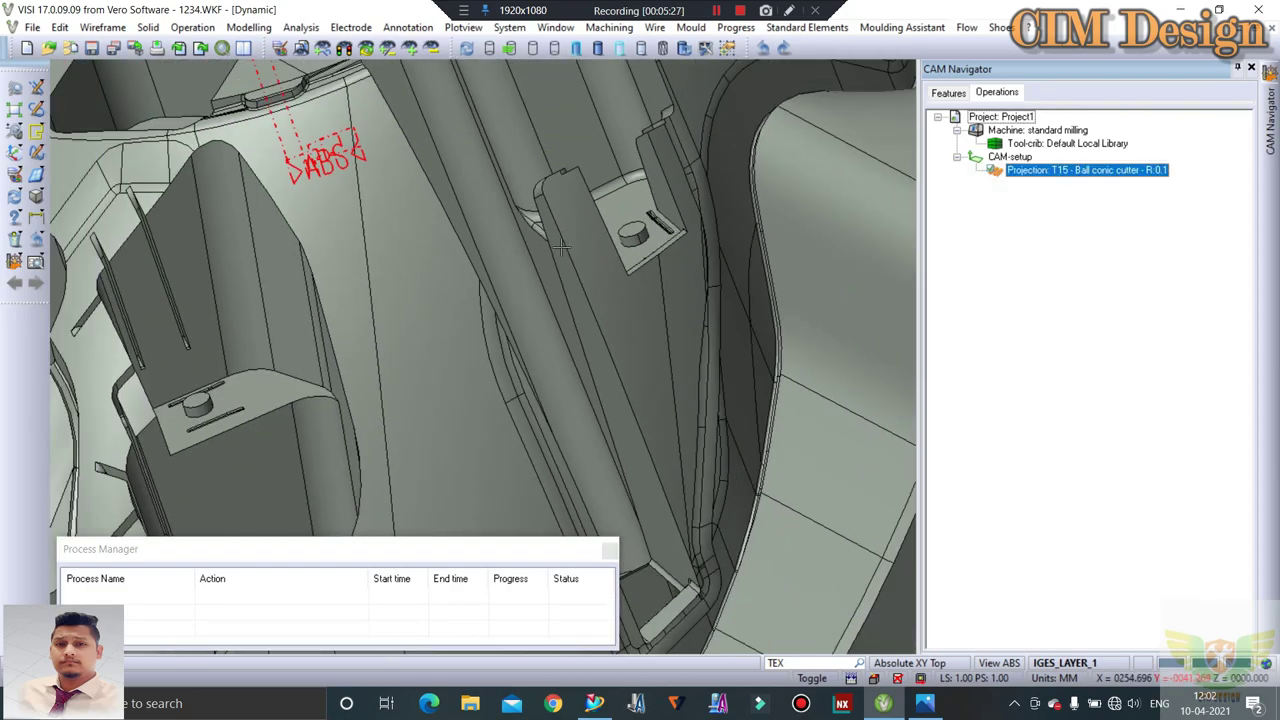
scroll(308, 163, "down", 3)
scroll(312, 165, "up", 2)
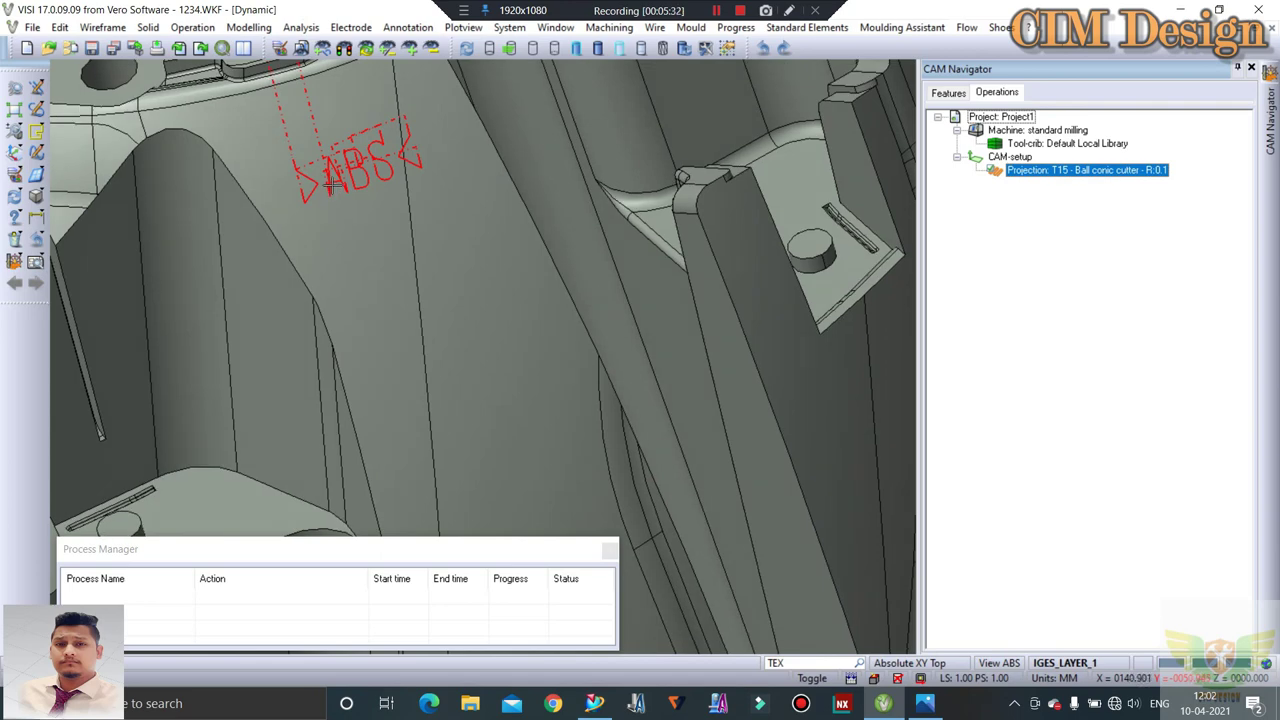
scroll(330, 180, "down", 2)
scroll(456, 240, "down", 2)
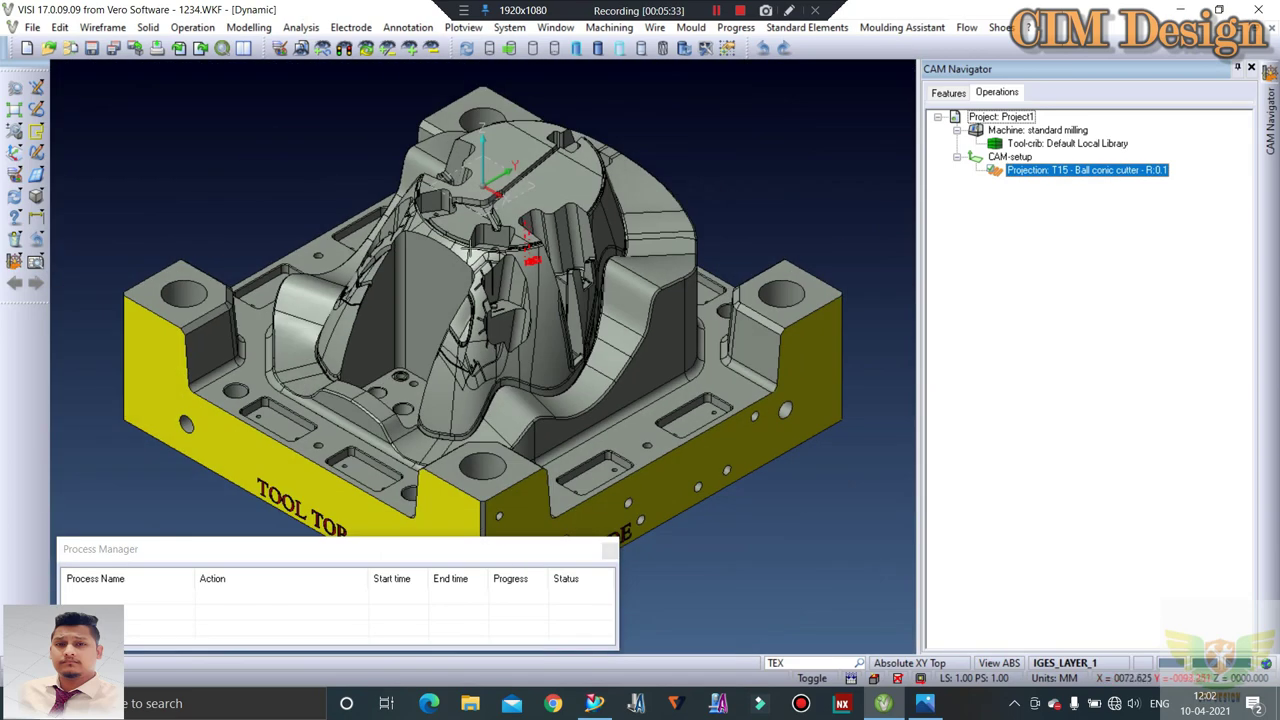
scroll(500, 250, "up", 3)
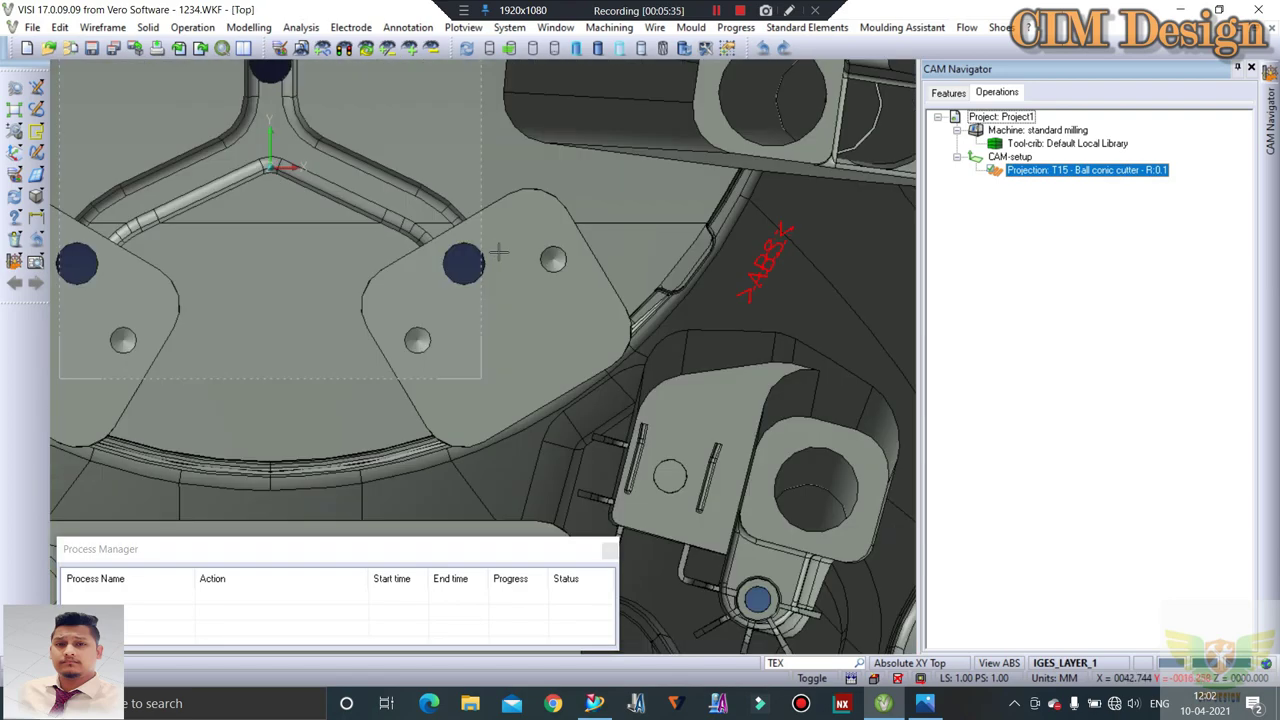
scroll(658, 246, "up", 2)
scroll(760, 232, "up", 1)
scroll(760, 232, "up", 3)
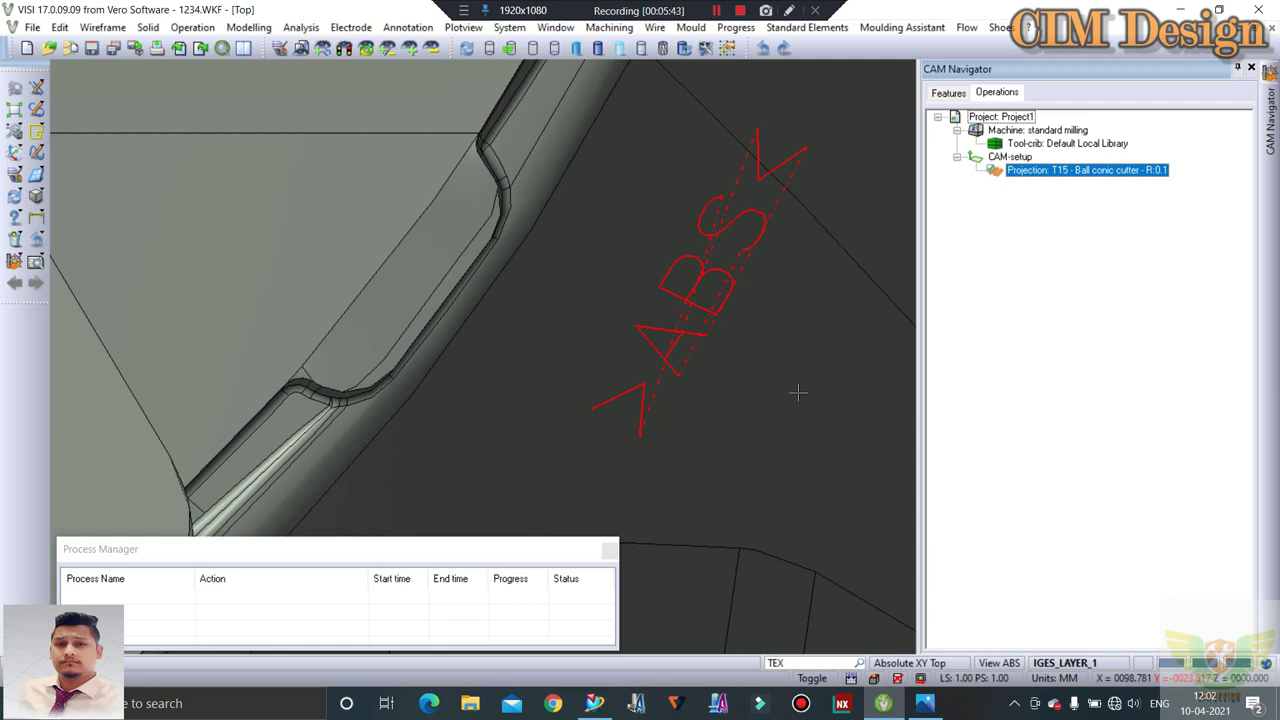
mouse_move(723, 323)
middle_mouse_down()
mouse_move(729, 271)
mouse_move(642, 393)
middle_mouse_up()
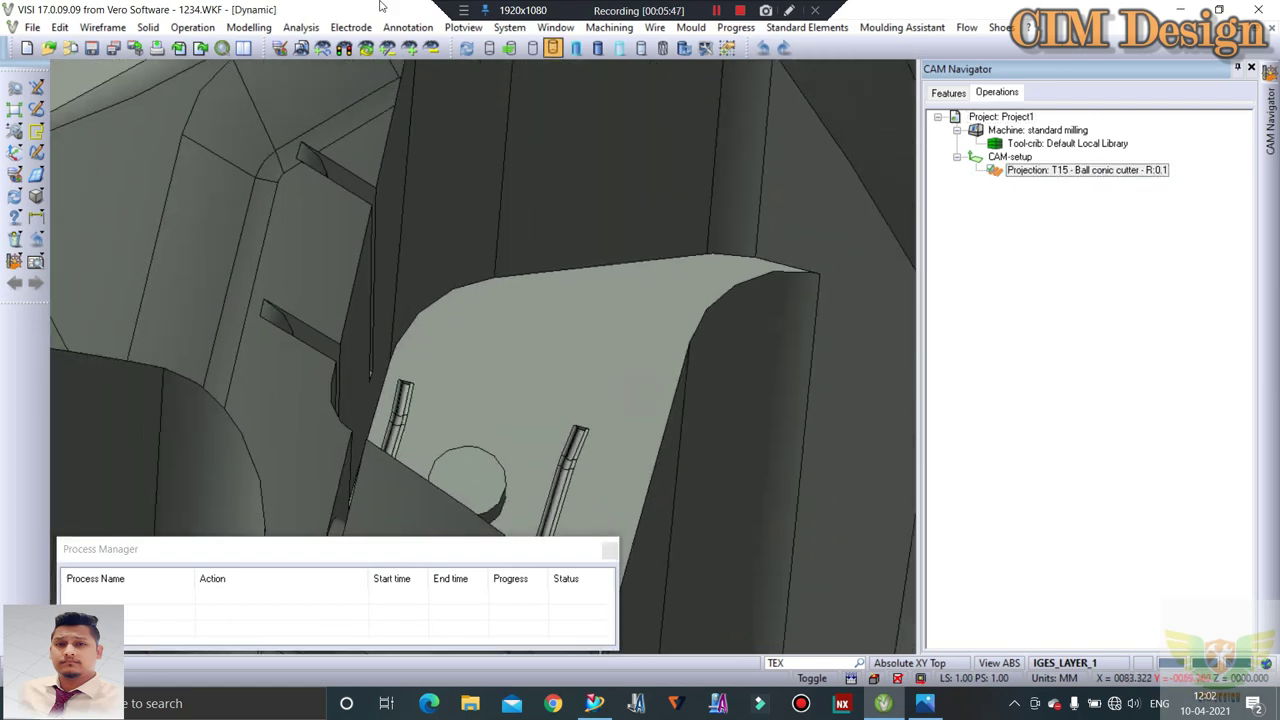
mouse_move(491, 203)
middle_mouse_down()
mouse_move(529, 326)
mouse_move(893, 604)
middle_mouse_up()
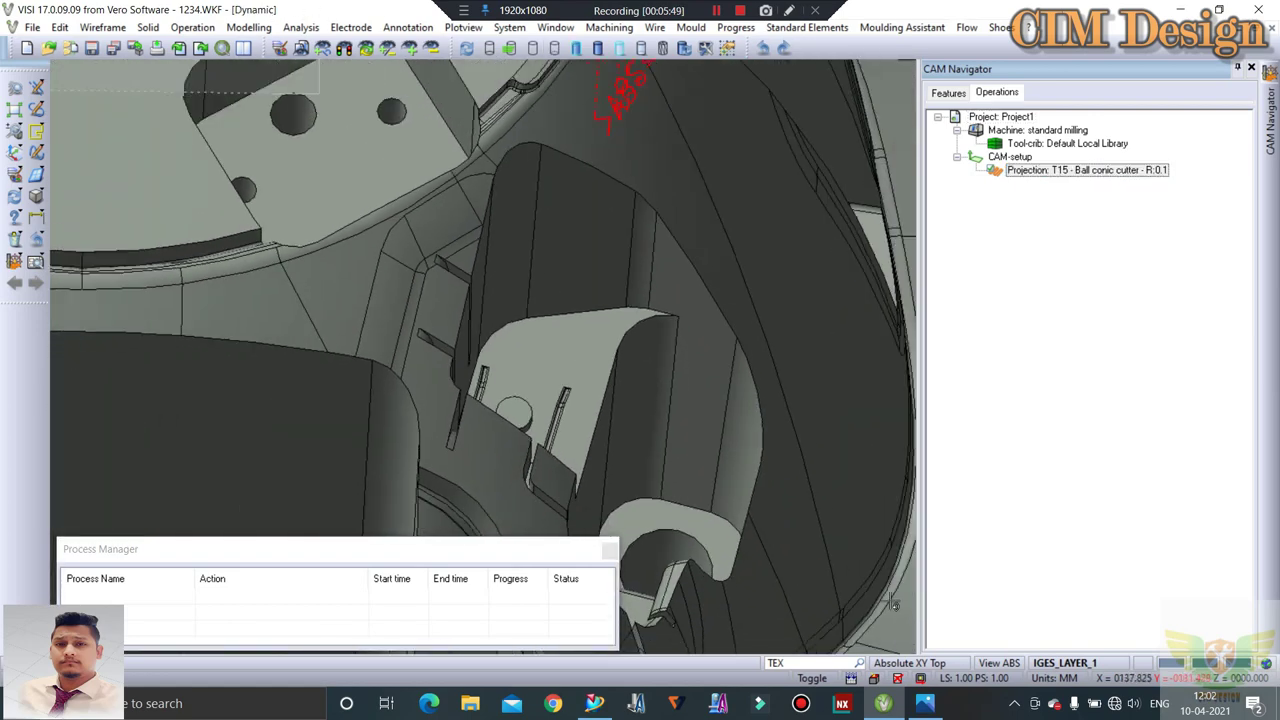
left_click(925, 705)
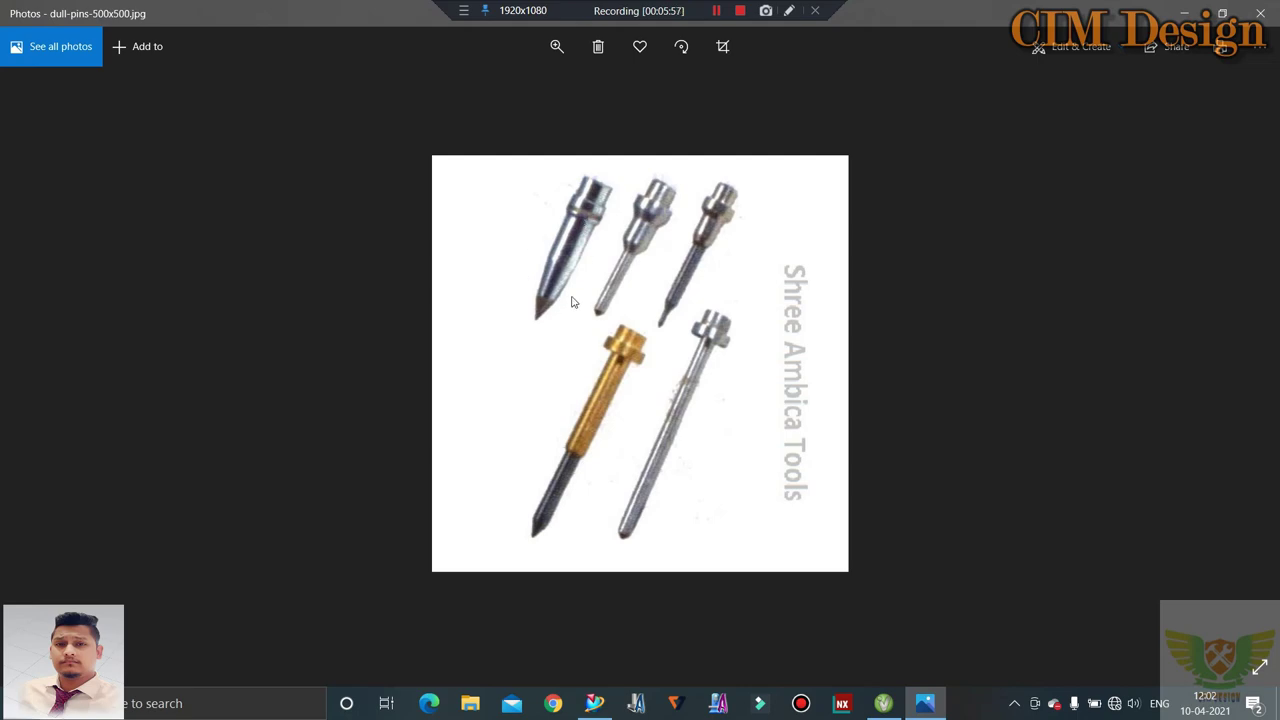
left_click(1184, 12)
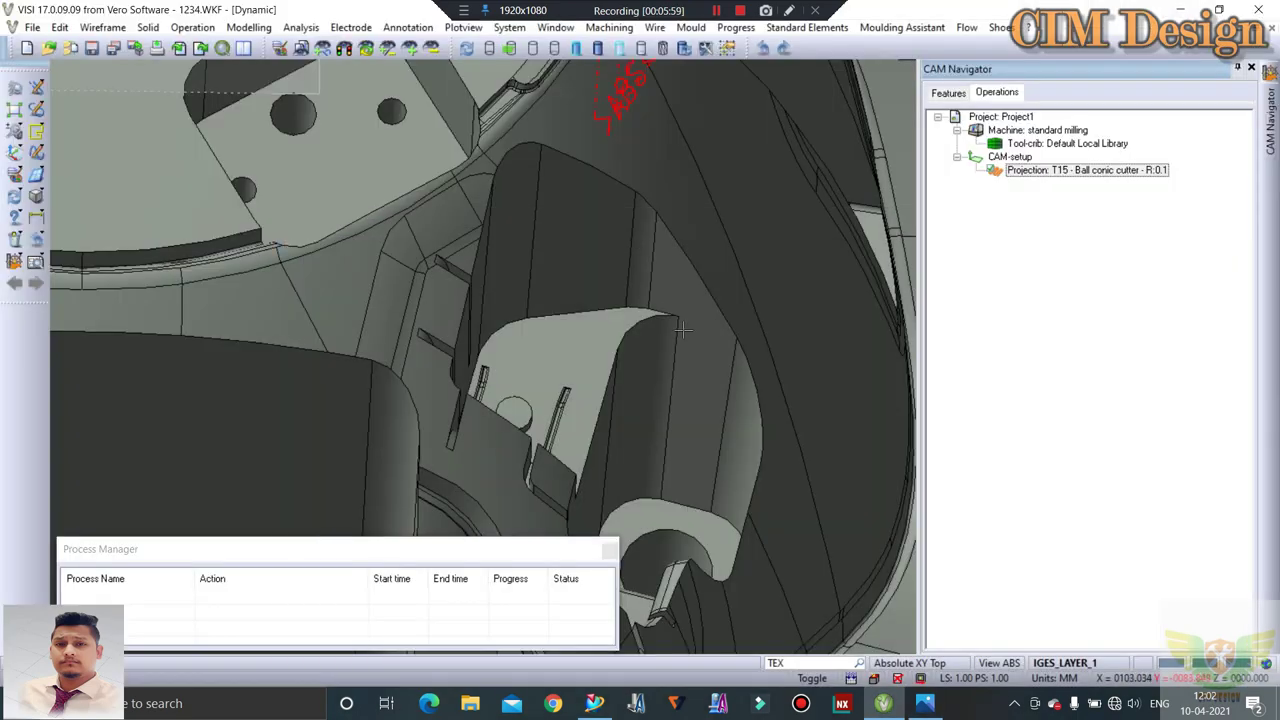
Zoom in and orbit so the ABS engraving toolpath faces forward up close
scroll(673, 340, "up", 1)
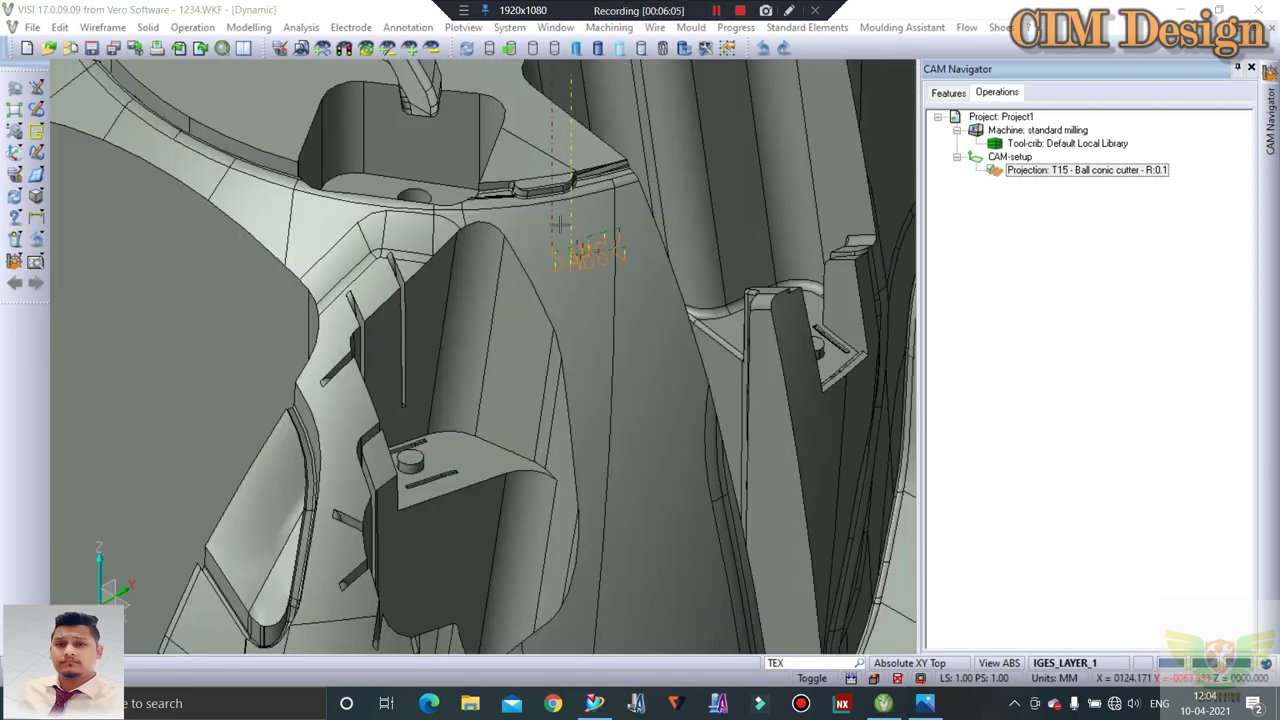
mouse_move(598, 255)
middle_mouse_down()
mouse_move(568, 286)
mouse_move(529, 277)
middle_mouse_up()
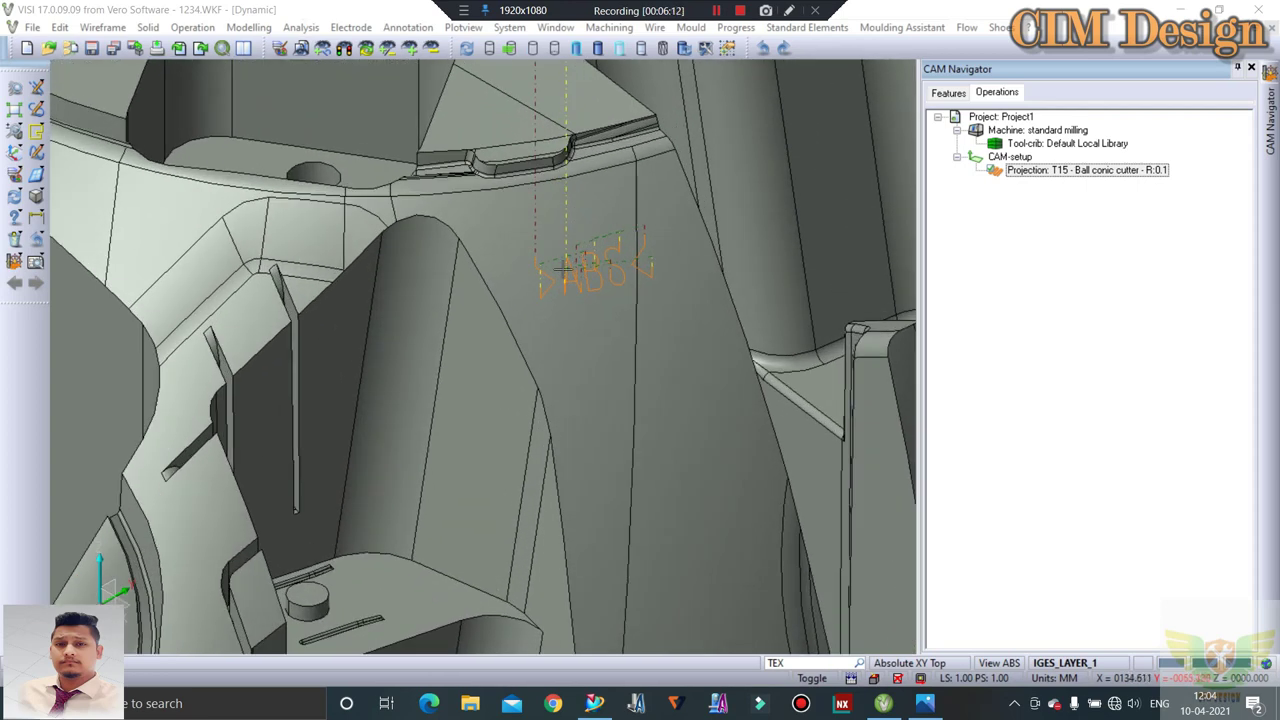
scroll(585, 247, "up", 1)
scroll(585, 247, "up", 1)
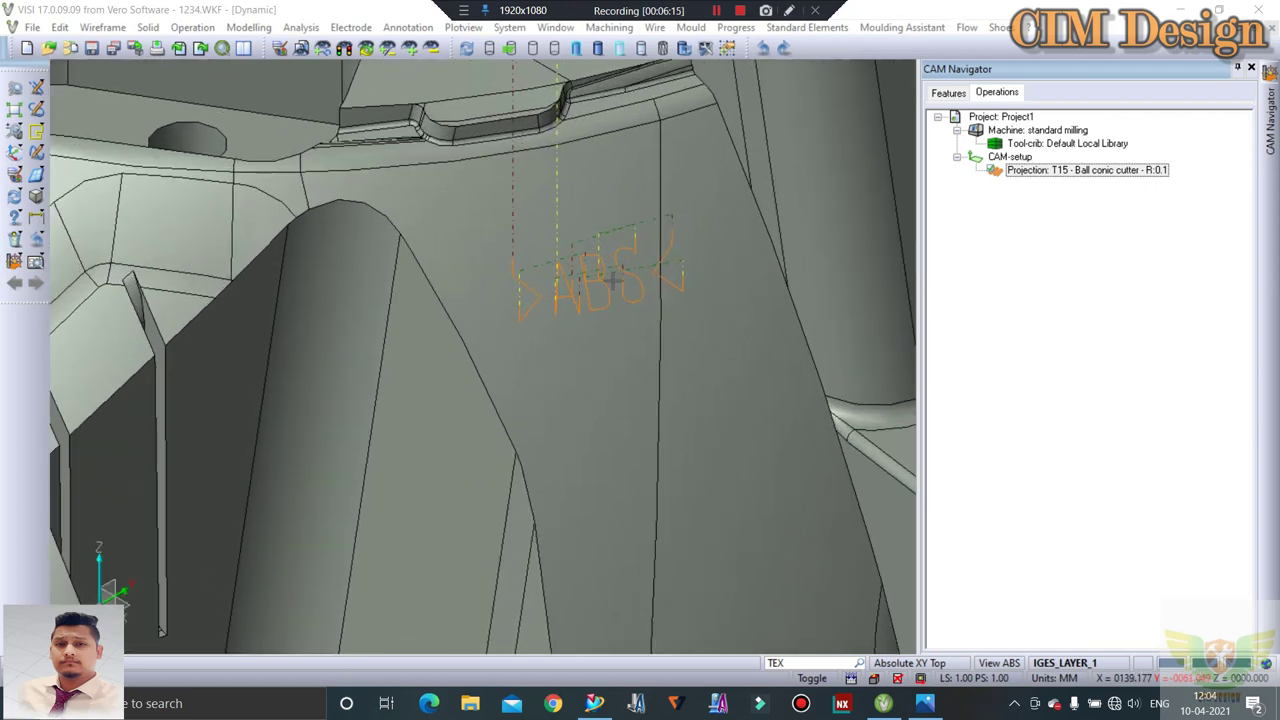
scroll(612, 270, "down", 1)
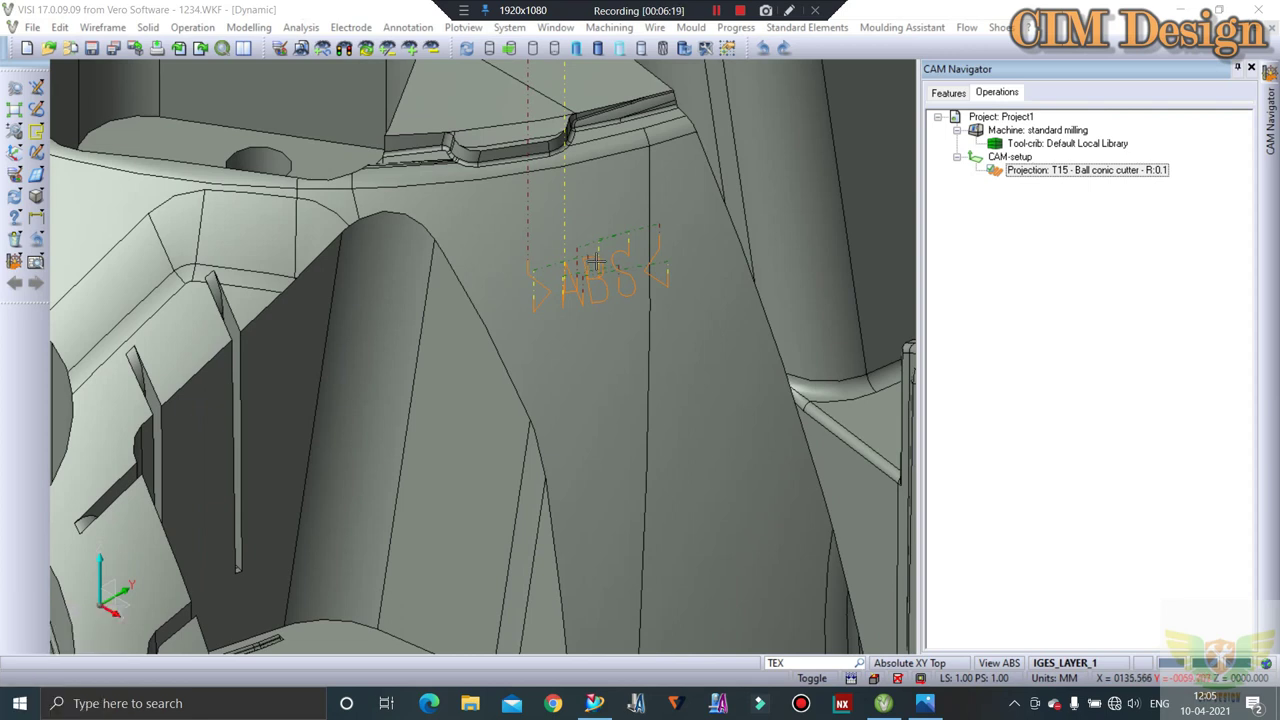
Enable Projection roughing with 0.02 stepdown, level on surface 1 and level under surface 10
left_click(1045, 176)
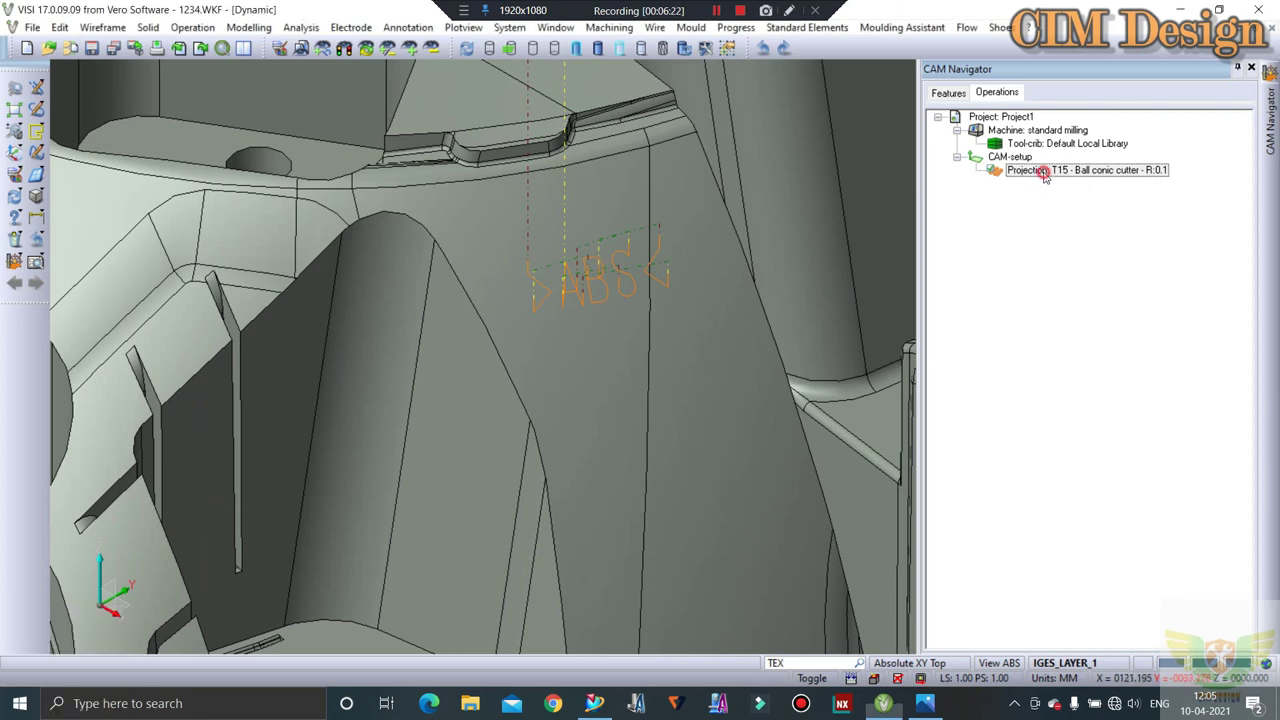
double_click(1045, 176)
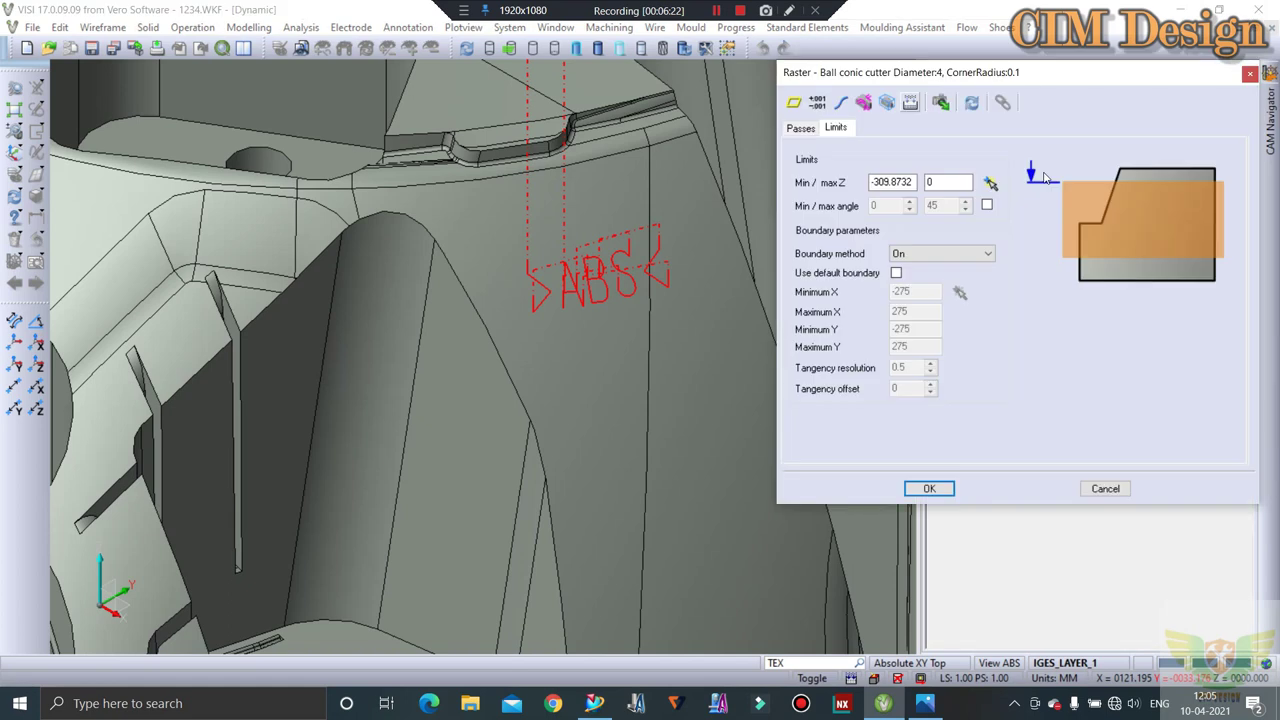
left_click(802, 129)
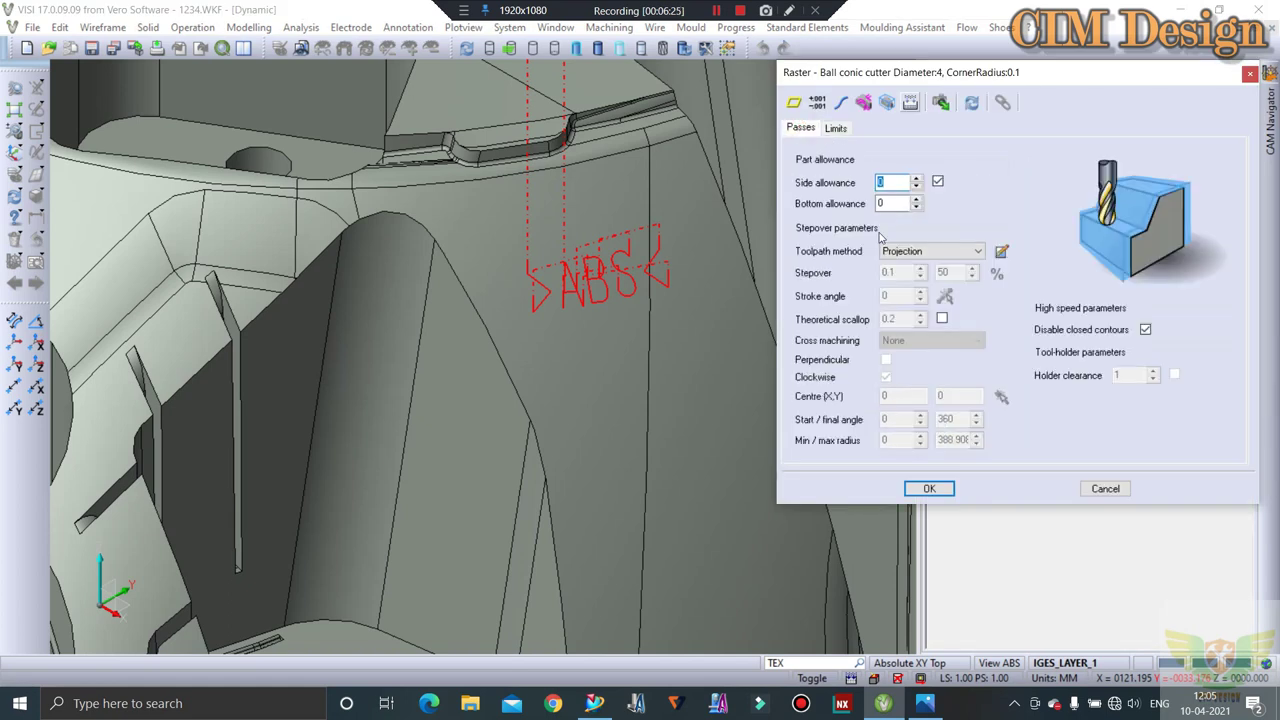
left_click(1001, 253)
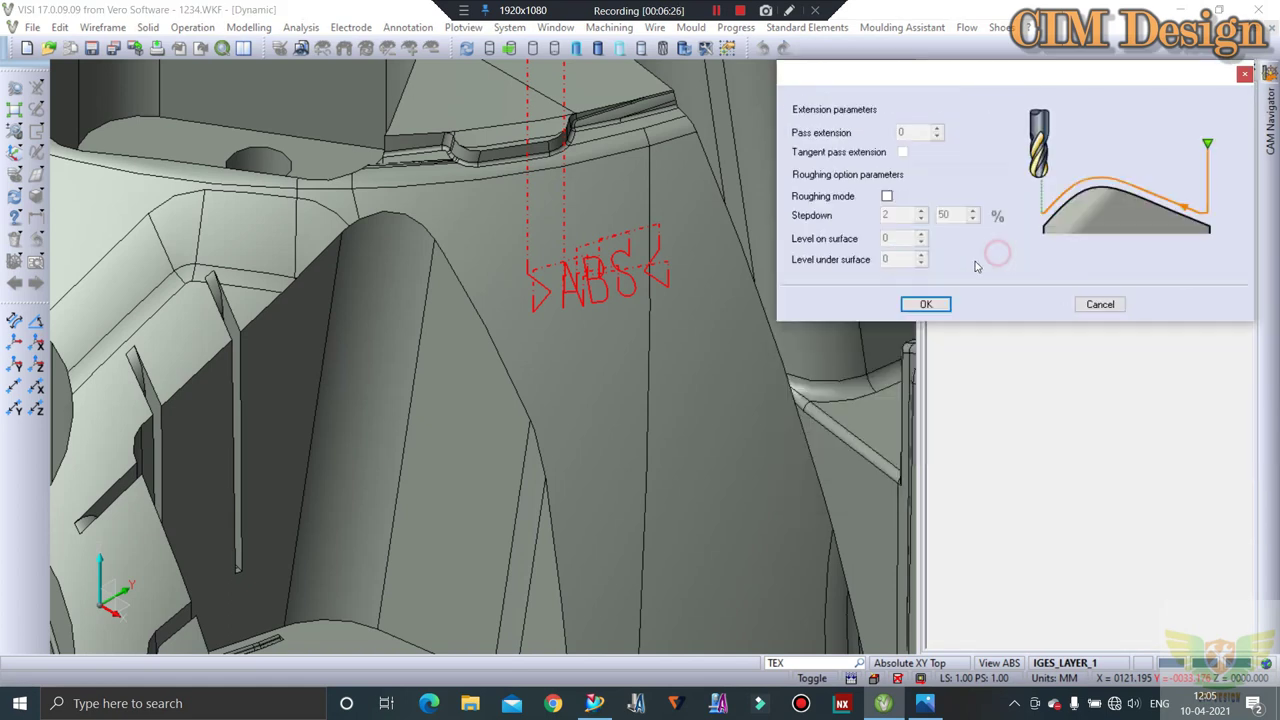
left_click(886, 197)
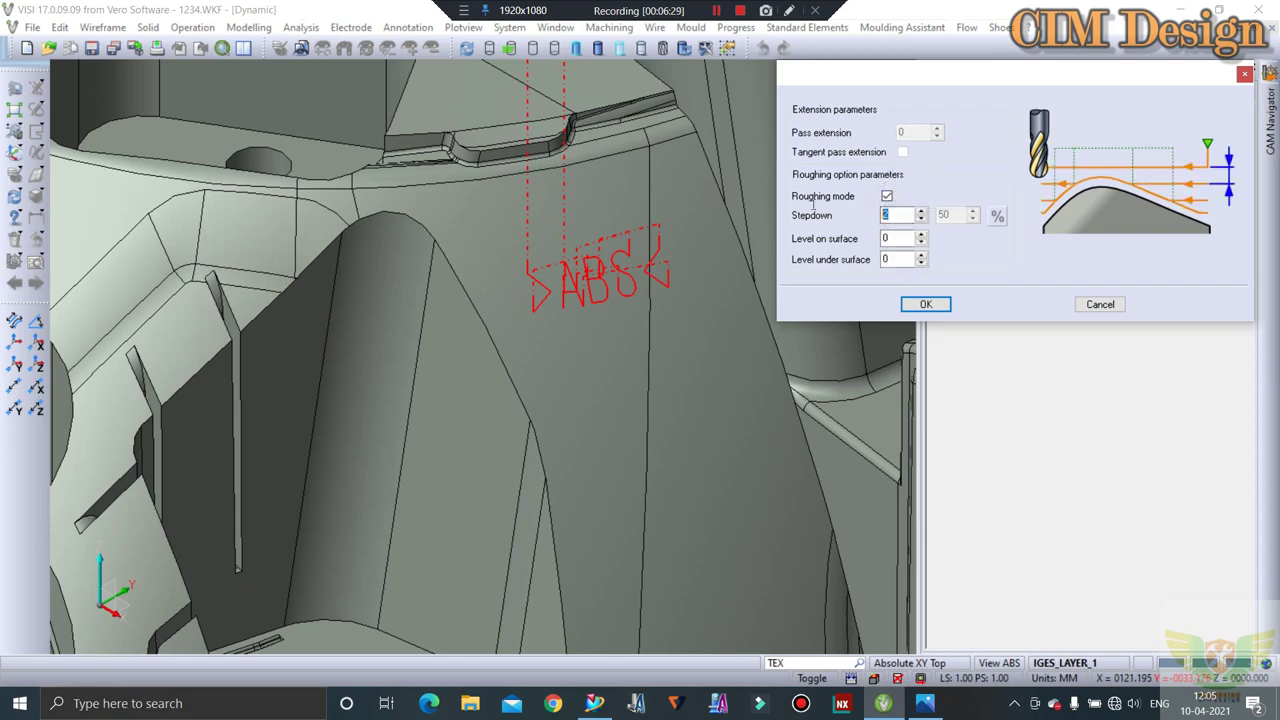
type("0")
left_click(898, 238)
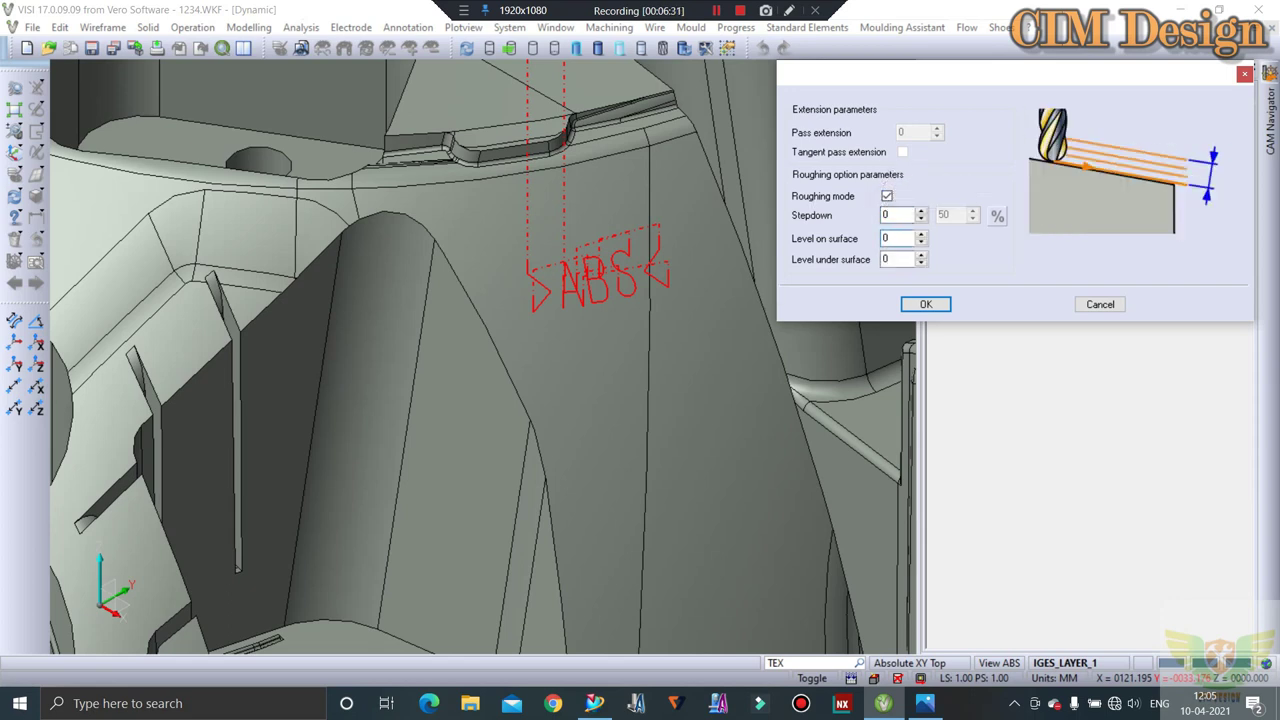
left_click(898, 217)
type(".02")
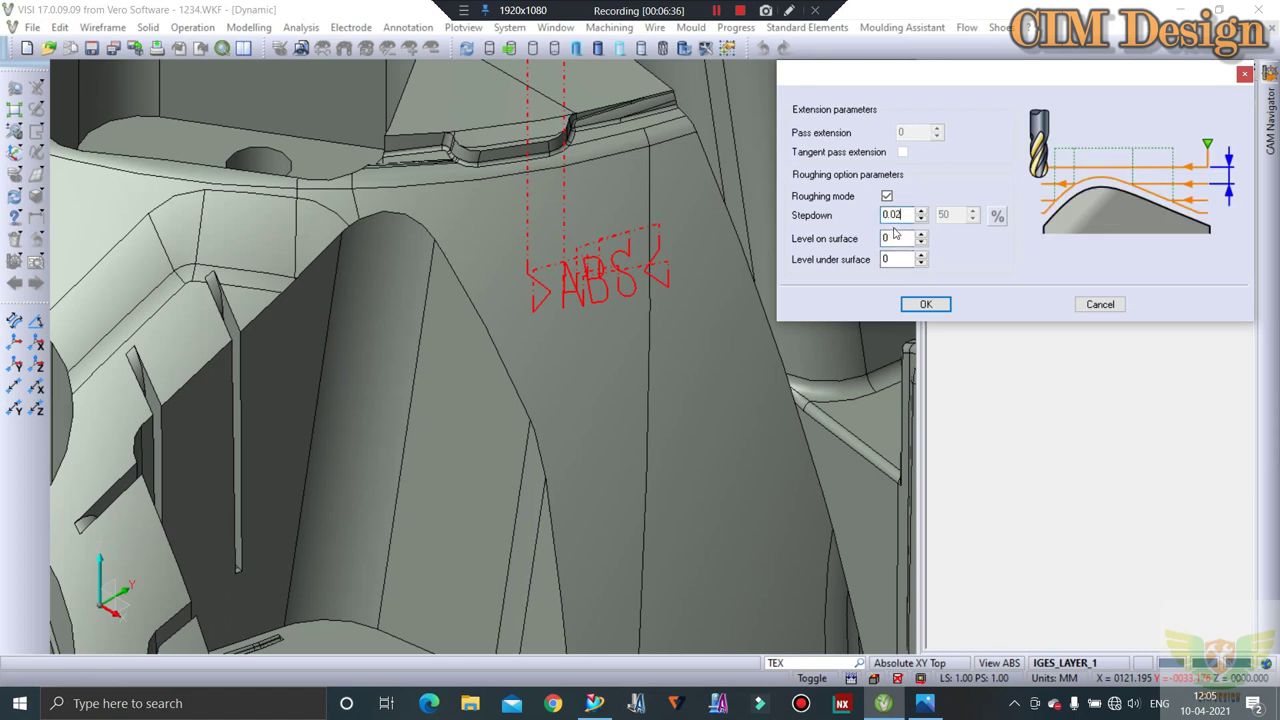
key("Tab")
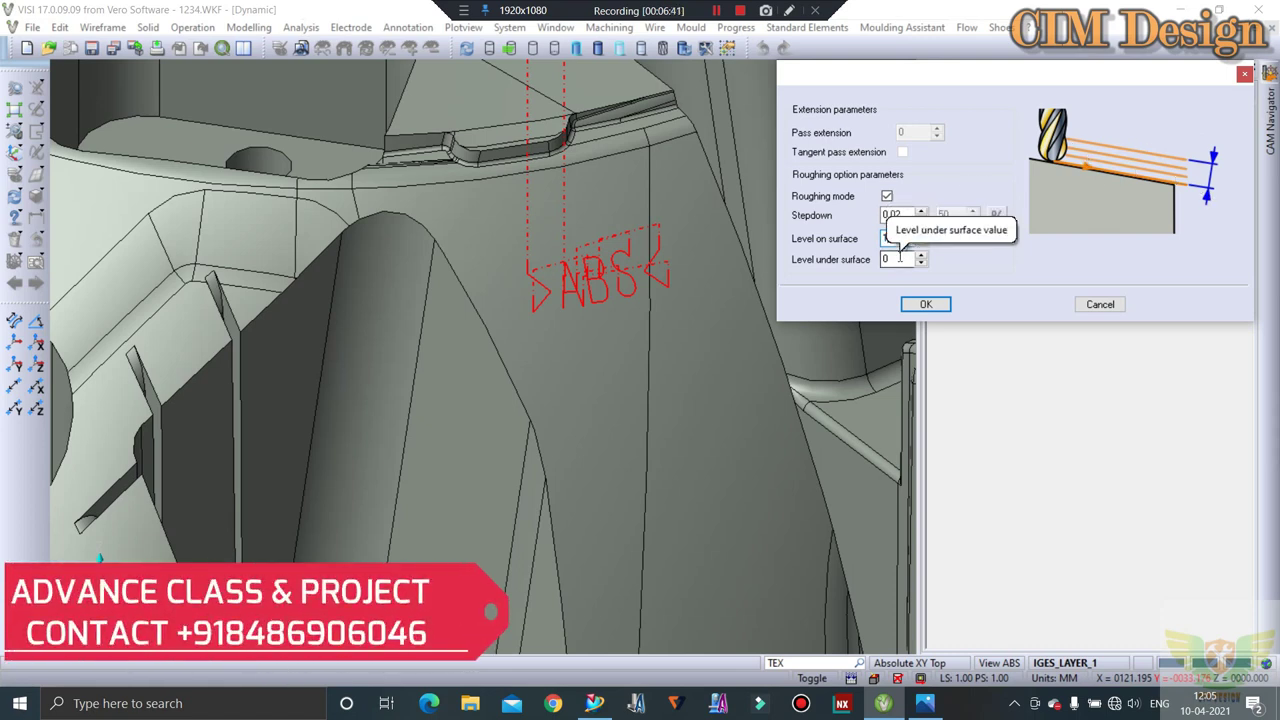
key("Tab")
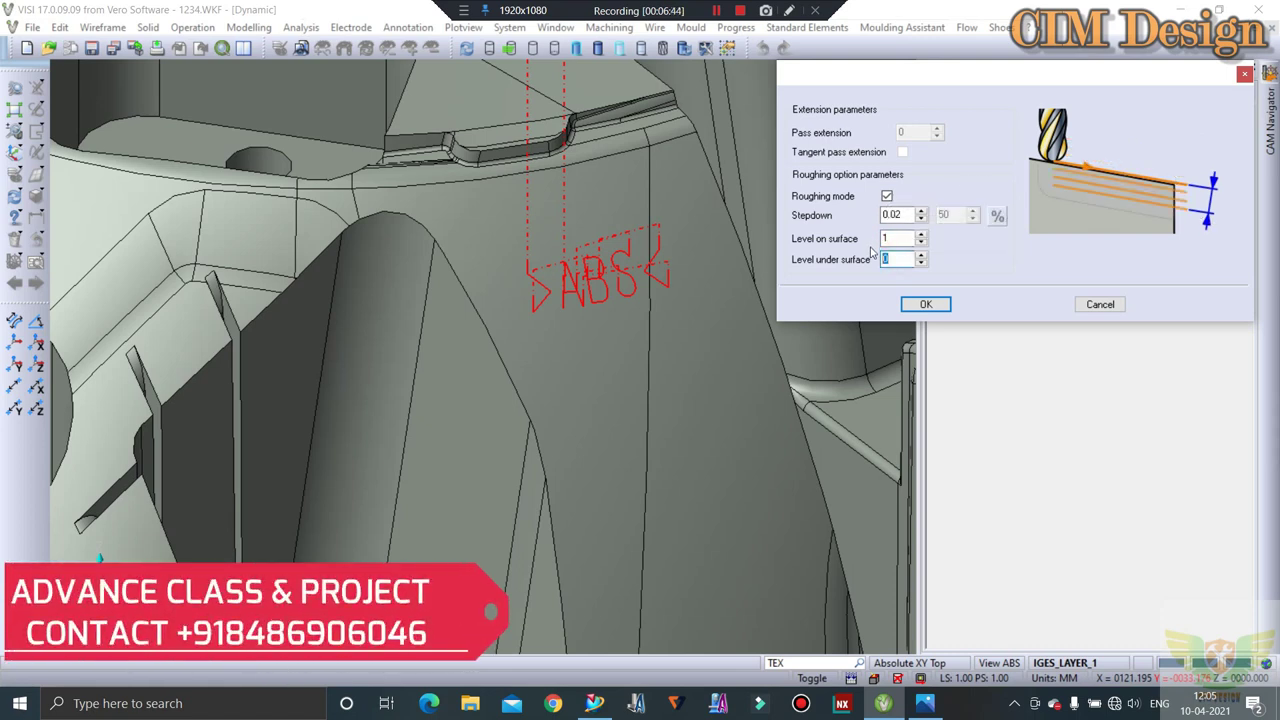
type("10")
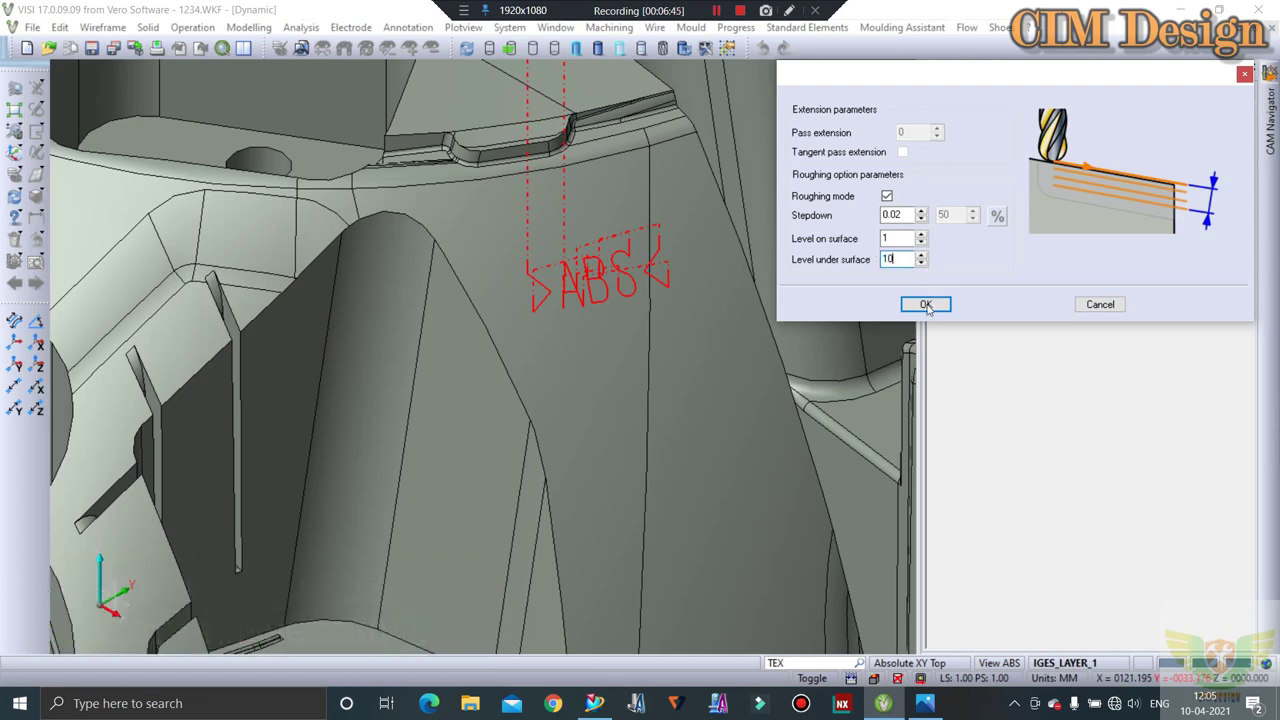
left_click(927, 306)
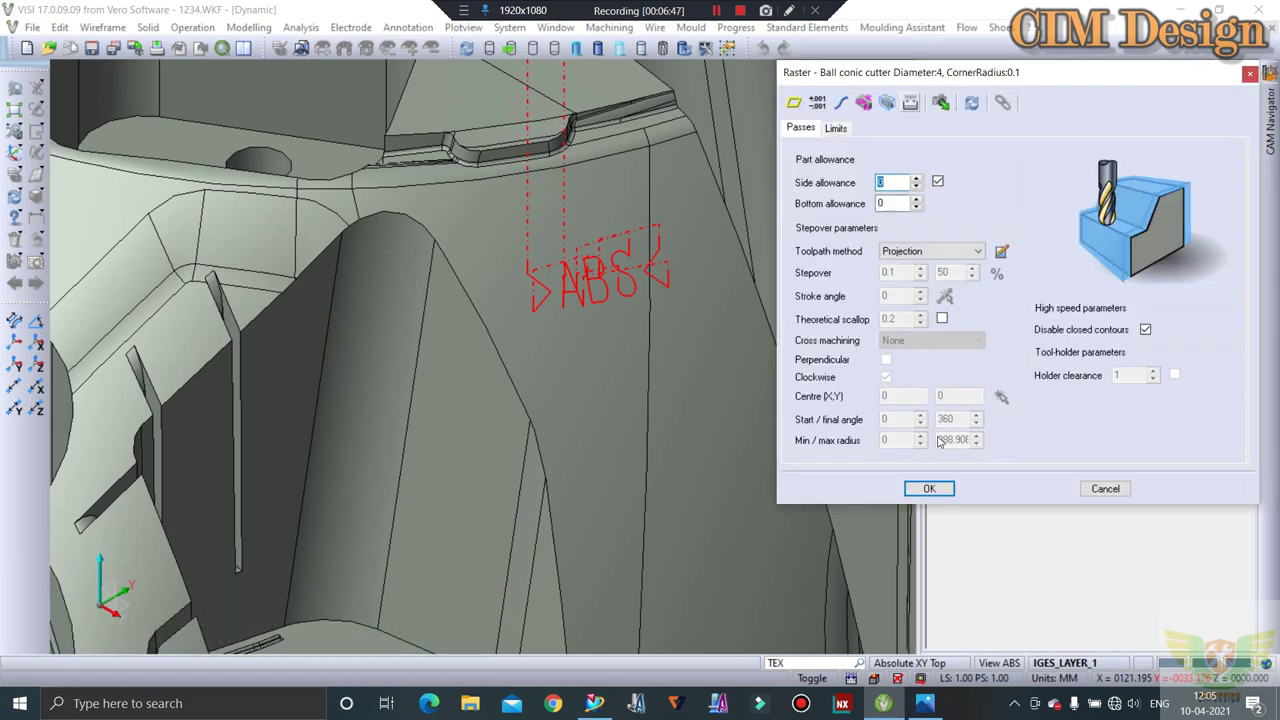
left_click(931, 487)
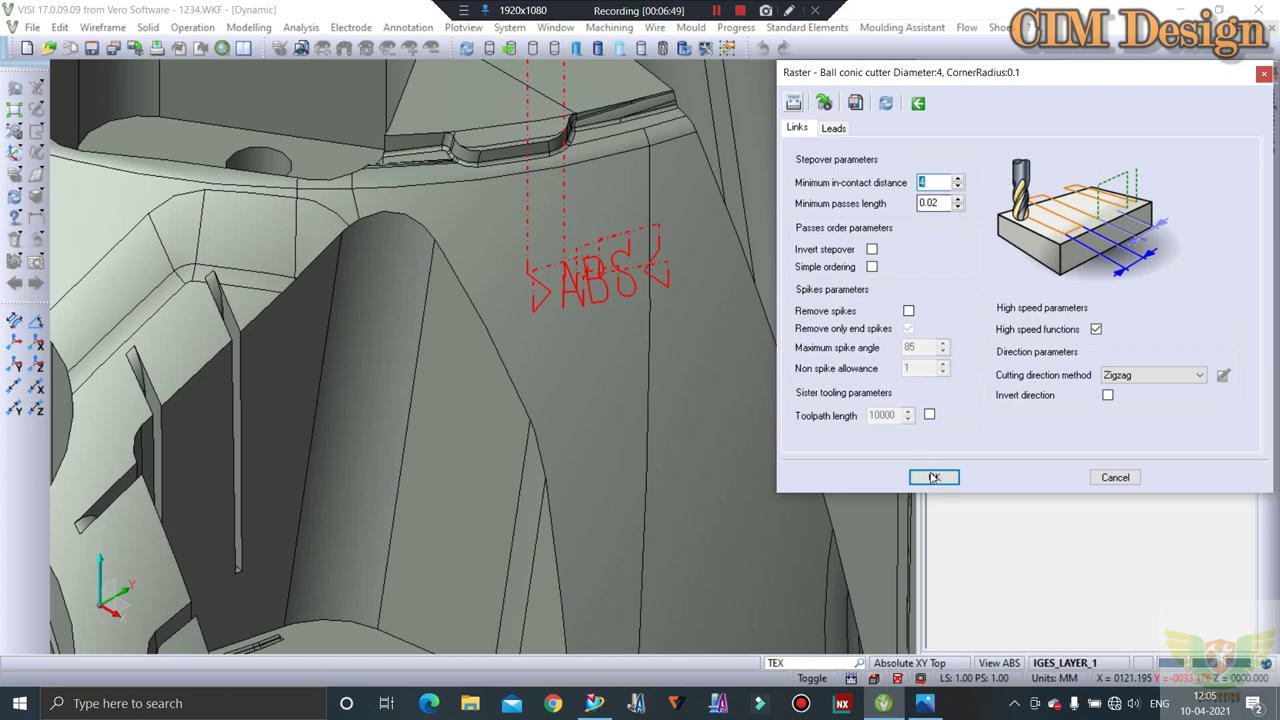
left_click(933, 477)
Rebuild the Projection operation to recompute its roughing toolpath
right_click(1078, 170)
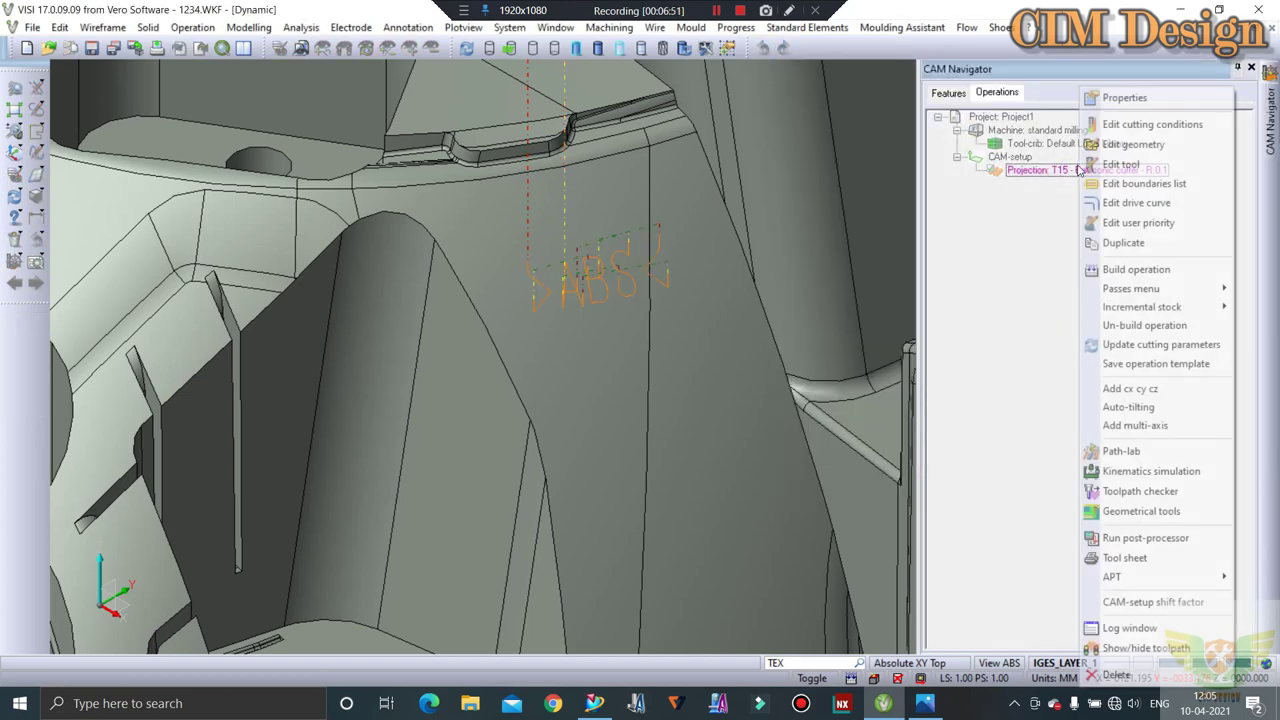
left_click(1104, 268)
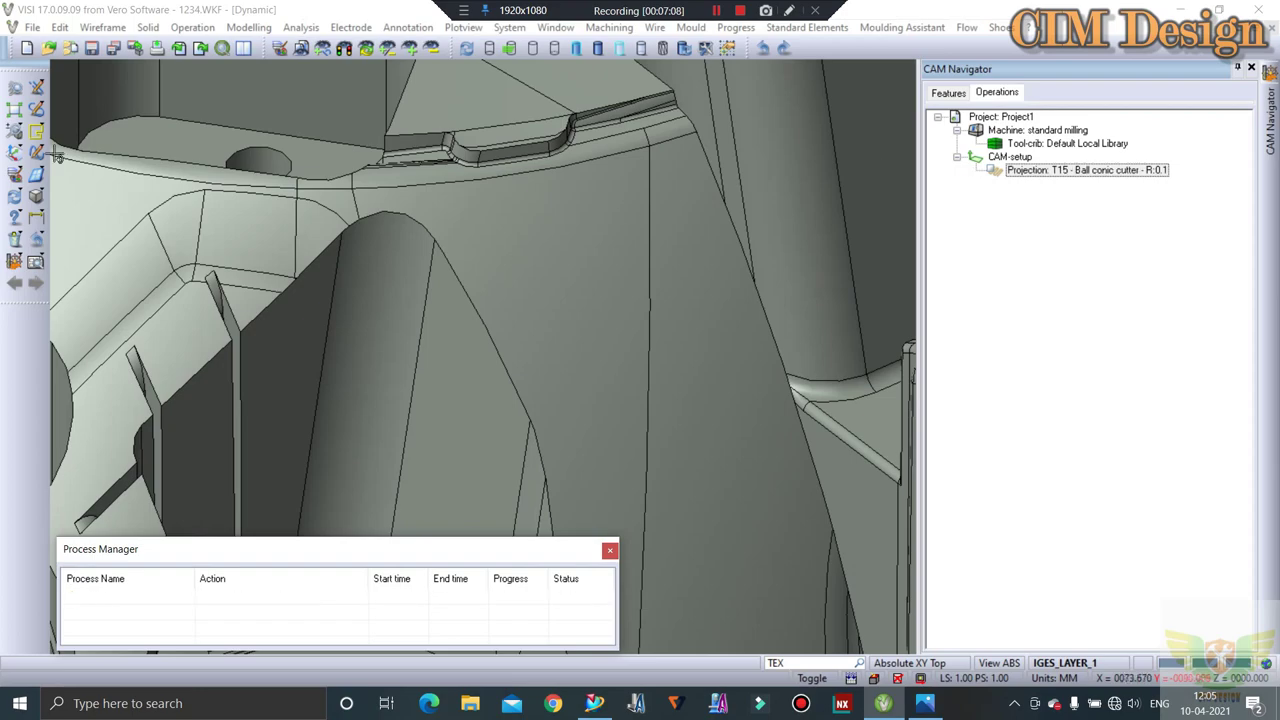
Zoom out and orbit around the mould to inspect the cavity and operator side
scroll(600, 333, "up", 2)
scroll(602, 332, "up", 2)
scroll(602, 332, "down", 2)
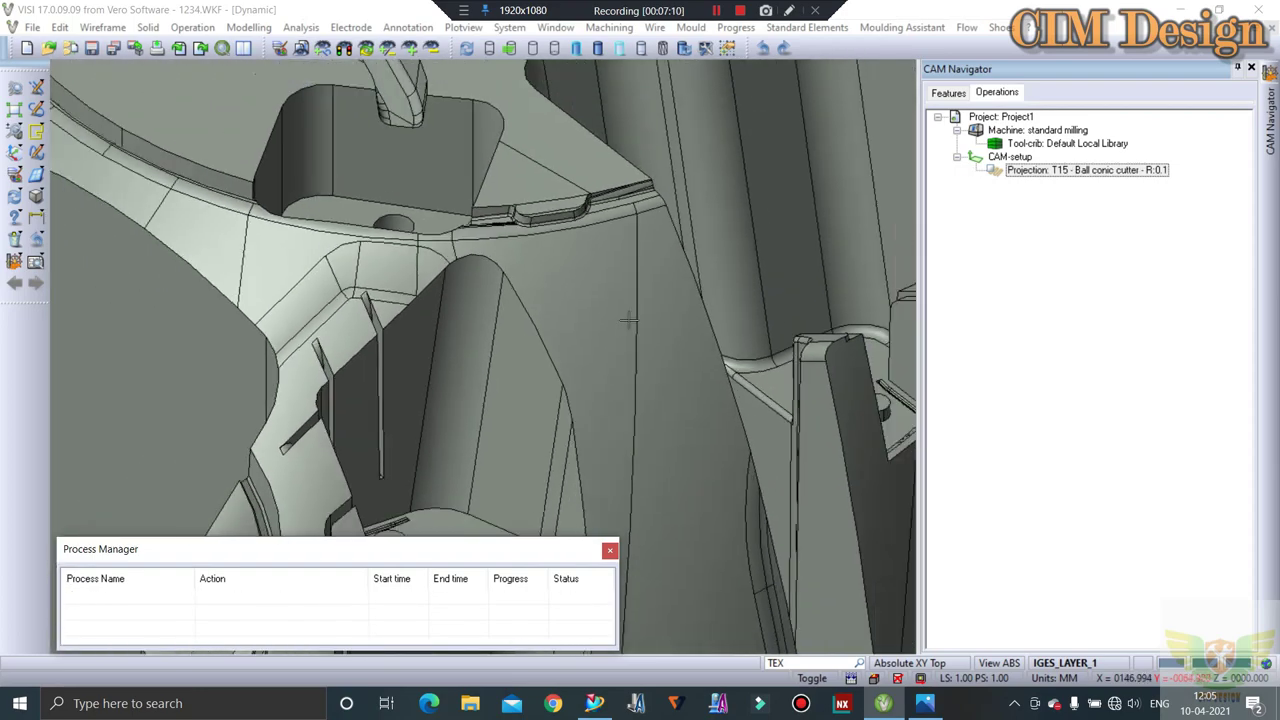
scroll(585, 312, "down", 2)
scroll(560, 285, "down", 2)
scroll(535, 255, "down", 2)
scroll(533, 255, "down", 2)
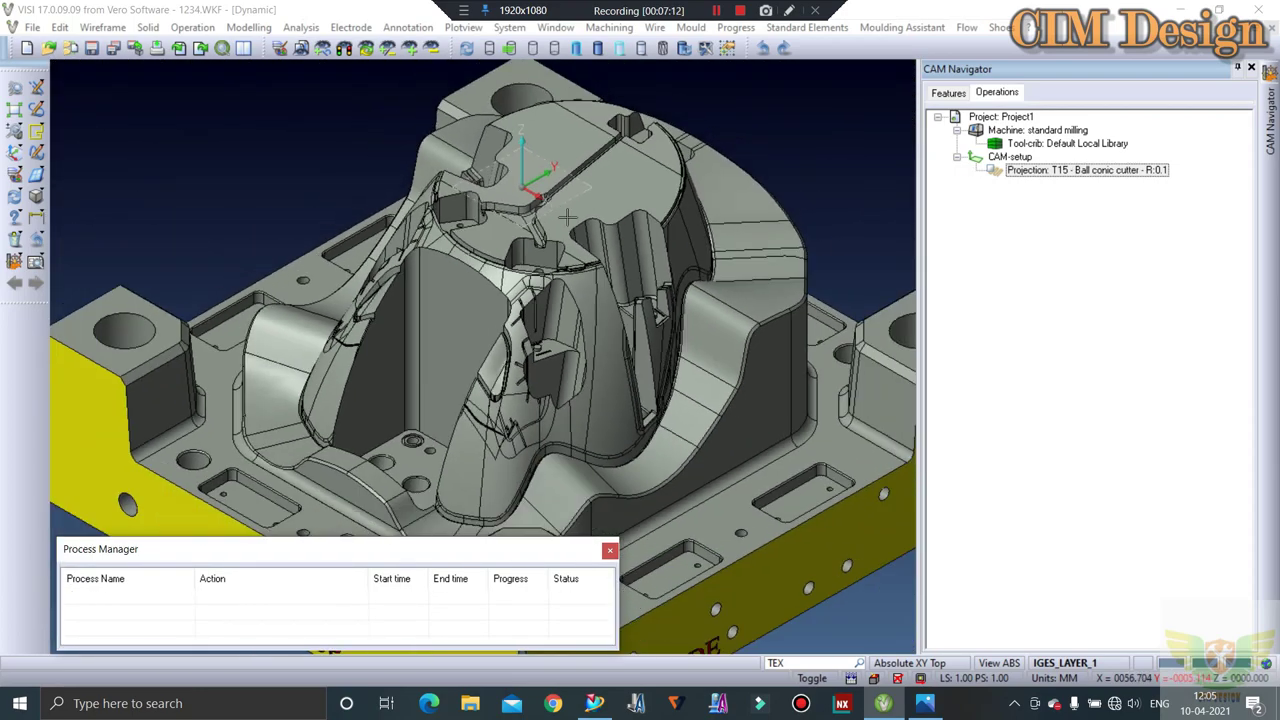
scroll(535, 262, "down", 1)
scroll(538, 272, "down", 1)
middle_click_drag(540, 277, 693, 229)
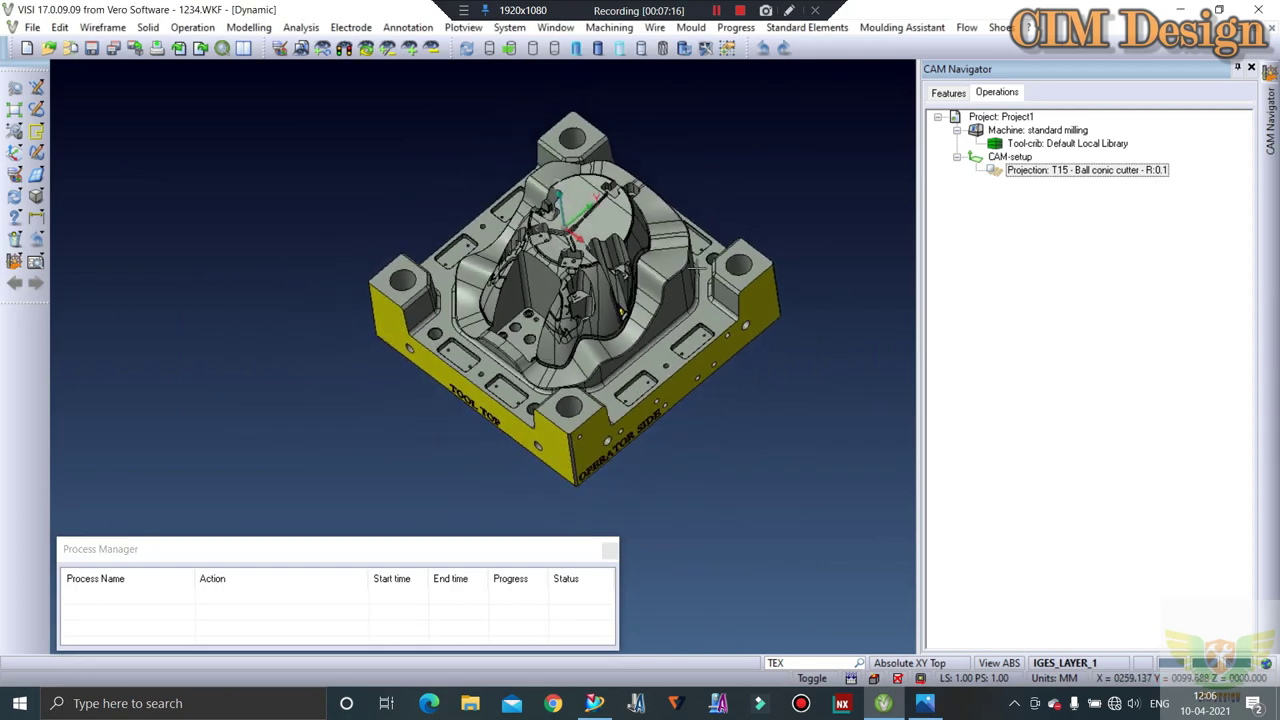
mouse_move(693, 229)
middle_mouse_down()
mouse_move(757, 209)
mouse_move(677, 247)
mouse_move(652, 209)
mouse_move(553, 320)
mouse_move(597, 277)
mouse_move(592, 321)
mouse_move(540, 191)
mouse_move(614, 223)
mouse_move(452, 287)
mouse_move(434, 211)
mouse_move(446, 166)
middle_mouse_up()
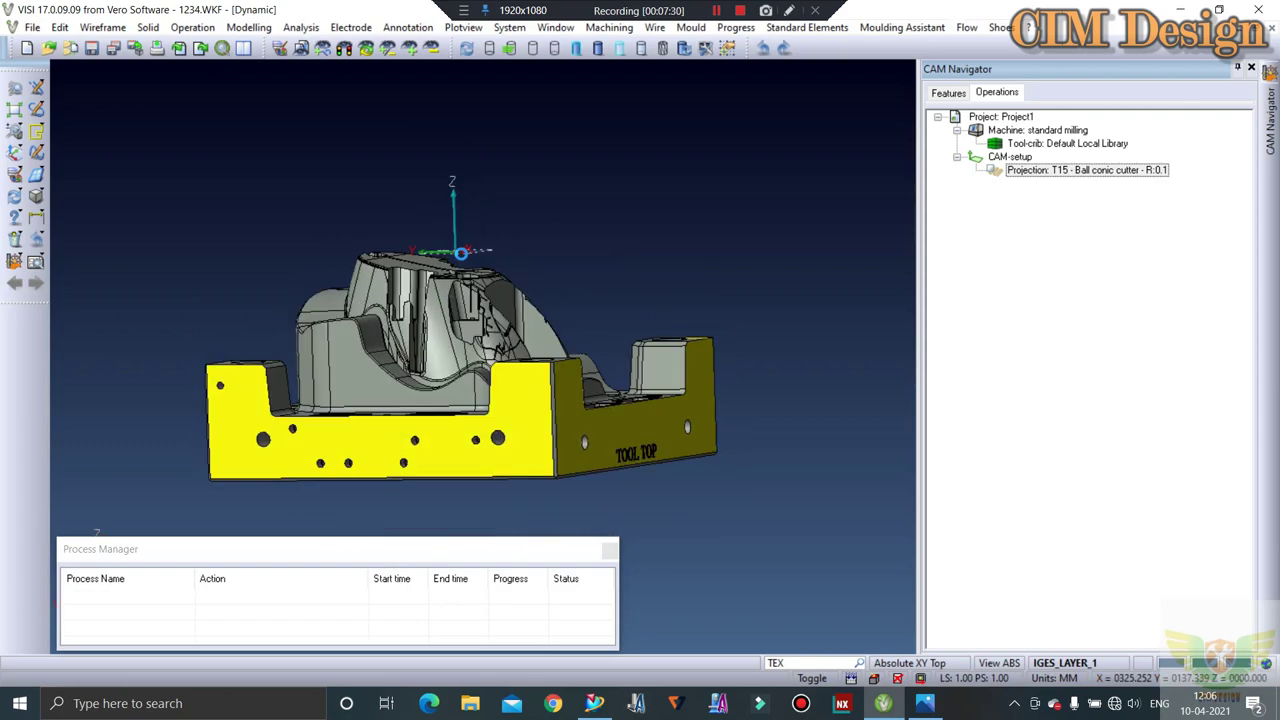
mouse_move(714, 532)
middle_mouse_down()
mouse_move(631, 483)
mouse_move(477, 294)
mouse_move(647, 281)
middle_mouse_up()
scroll(647, 281, "down", 3)
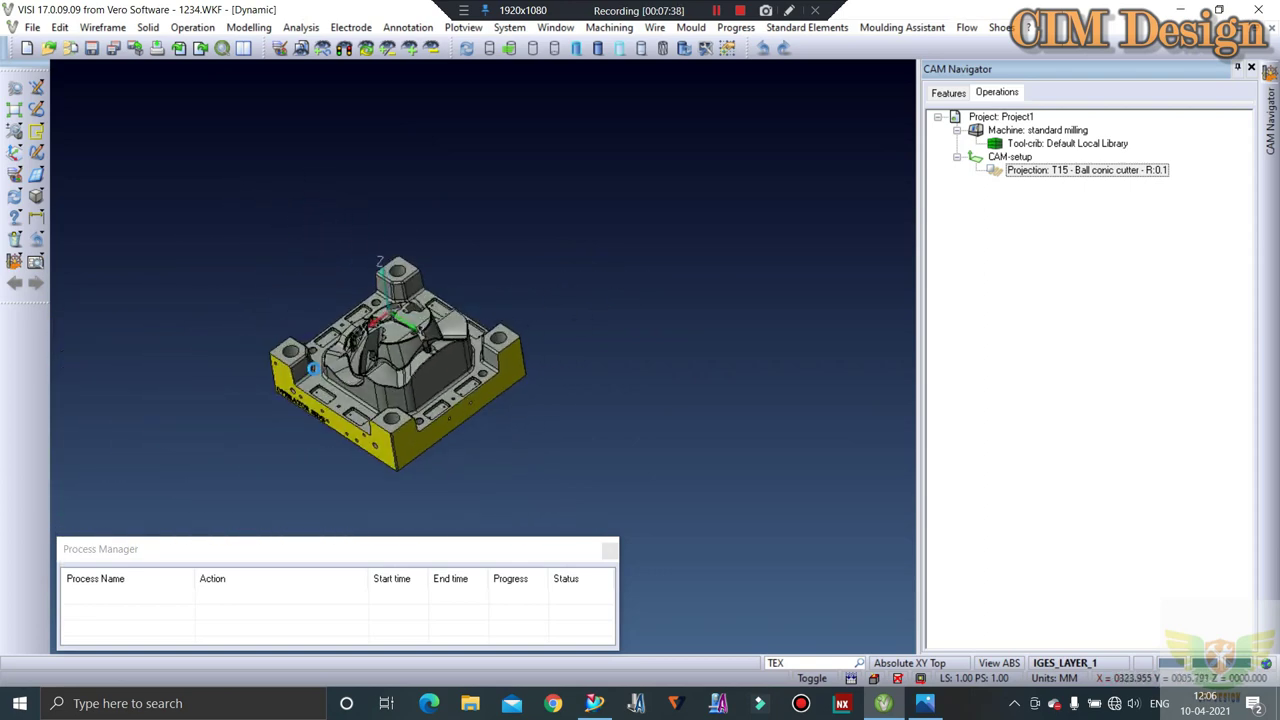
scroll(410, 340, "up", 3)
scroll(410, 340, "up", 3)
middle_click_drag(410, 340, 423, 428)
scroll(423, 428, "up", 2)
scroll(428, 409, "up", 1)
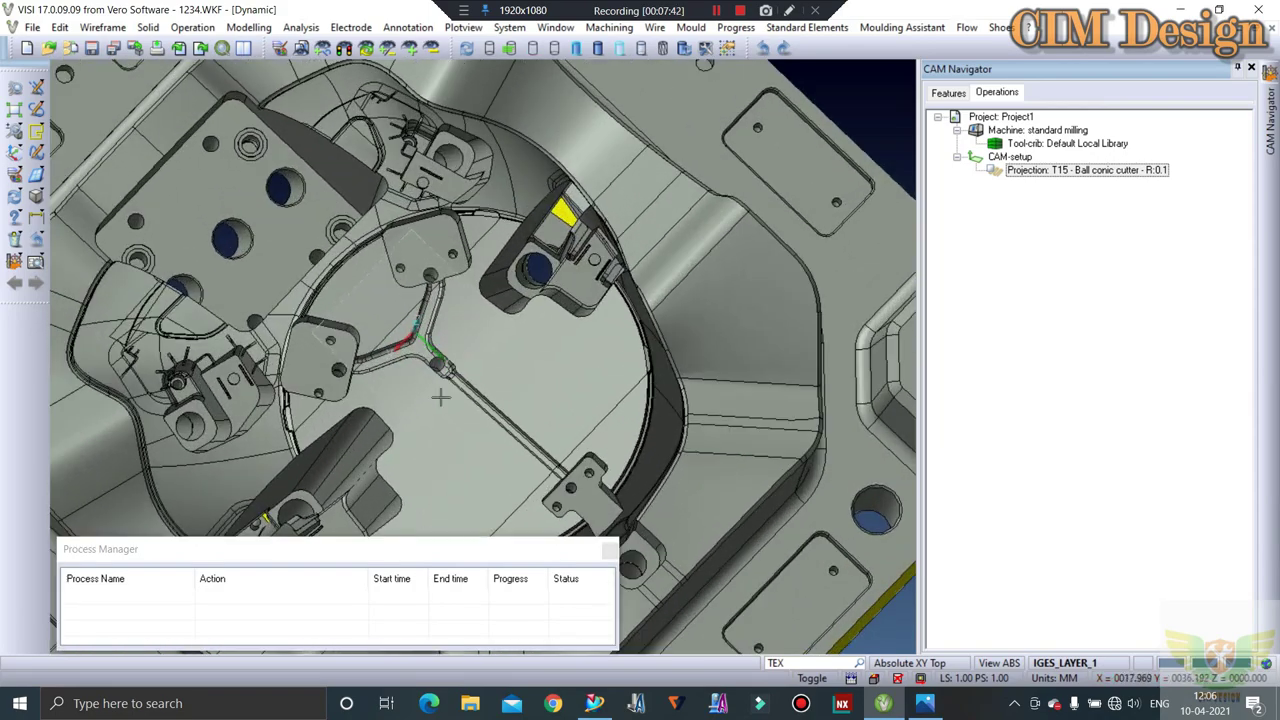
scroll(443, 391, "up", 1)
scroll(450, 393, "down", 1)
scroll(440, 390, "down", 1)
scroll(457, 365, "down", 1)
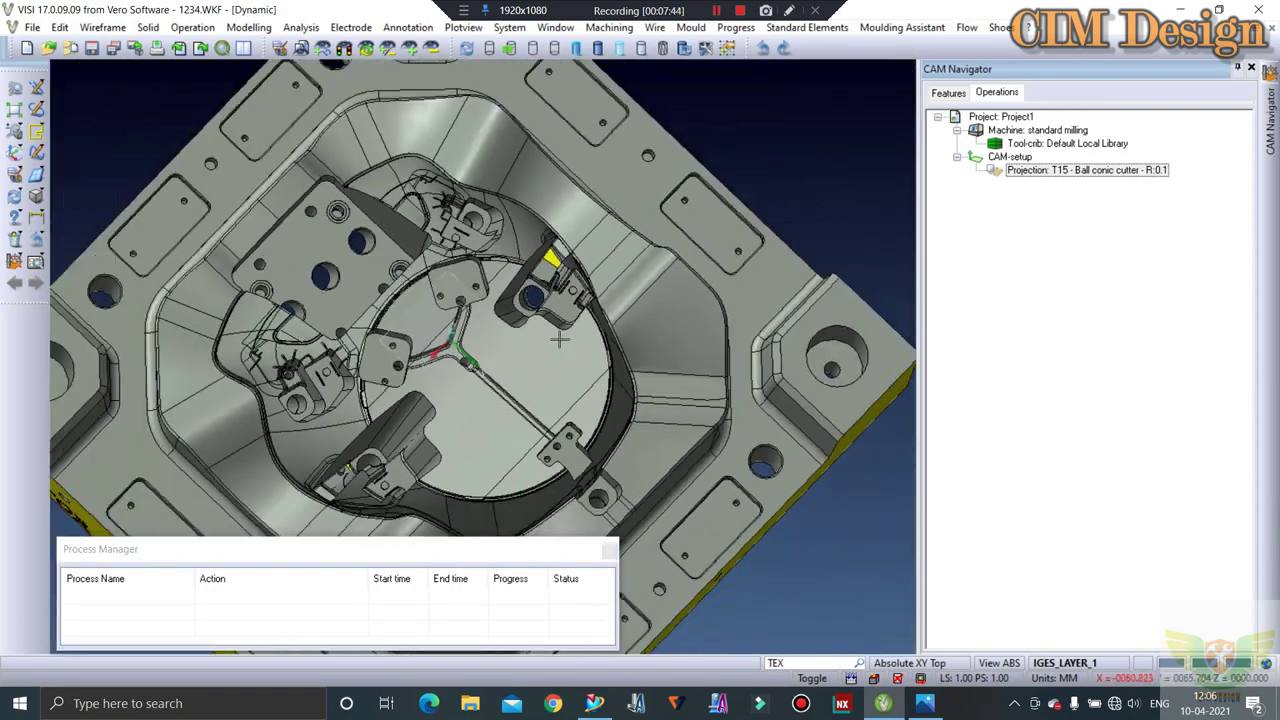
scroll(511, 355, "down", 2)
middle_click_drag(511, 353, 507, 267)
Close the Process Manager and settle the mould block into an isometric view
left_click(609, 550)
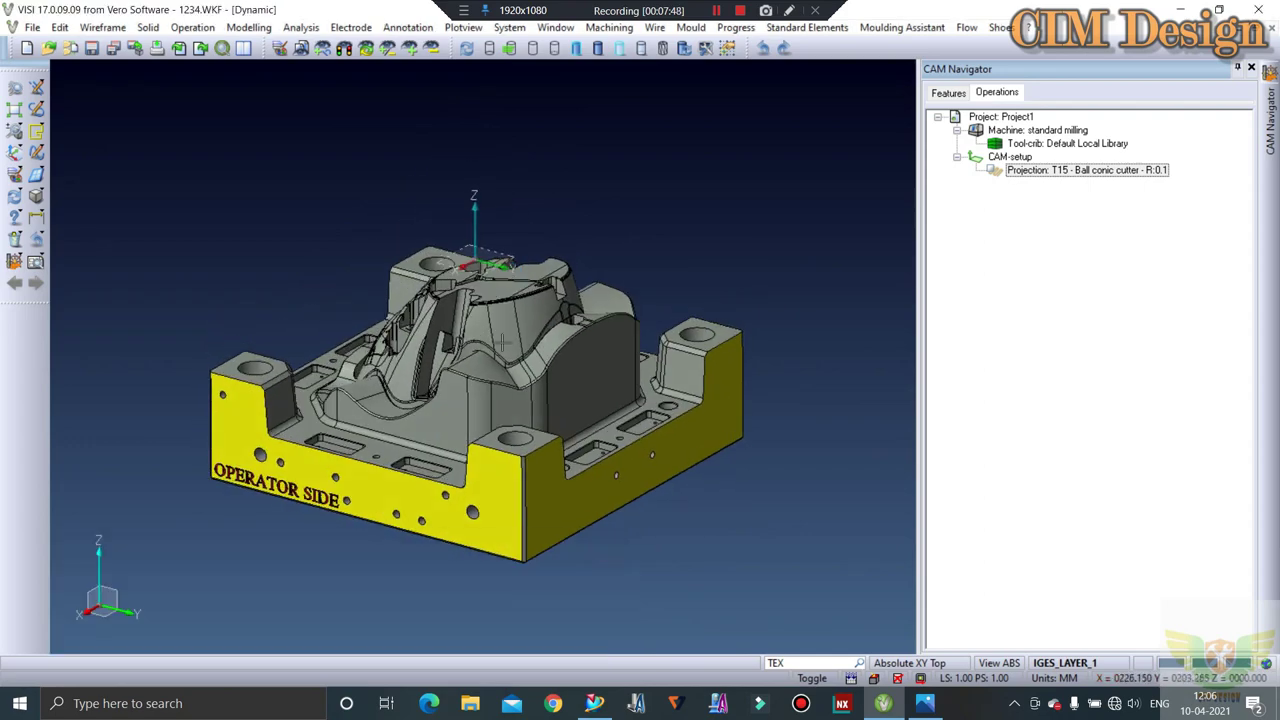
mouse_move(593, 518)
middle_mouse_down()
mouse_move(484, 381)
mouse_move(499, 310)
mouse_move(464, 336)
mouse_move(473, 236)
mouse_move(456, 285)
mouse_move(459, 267)
middle_mouse_up()
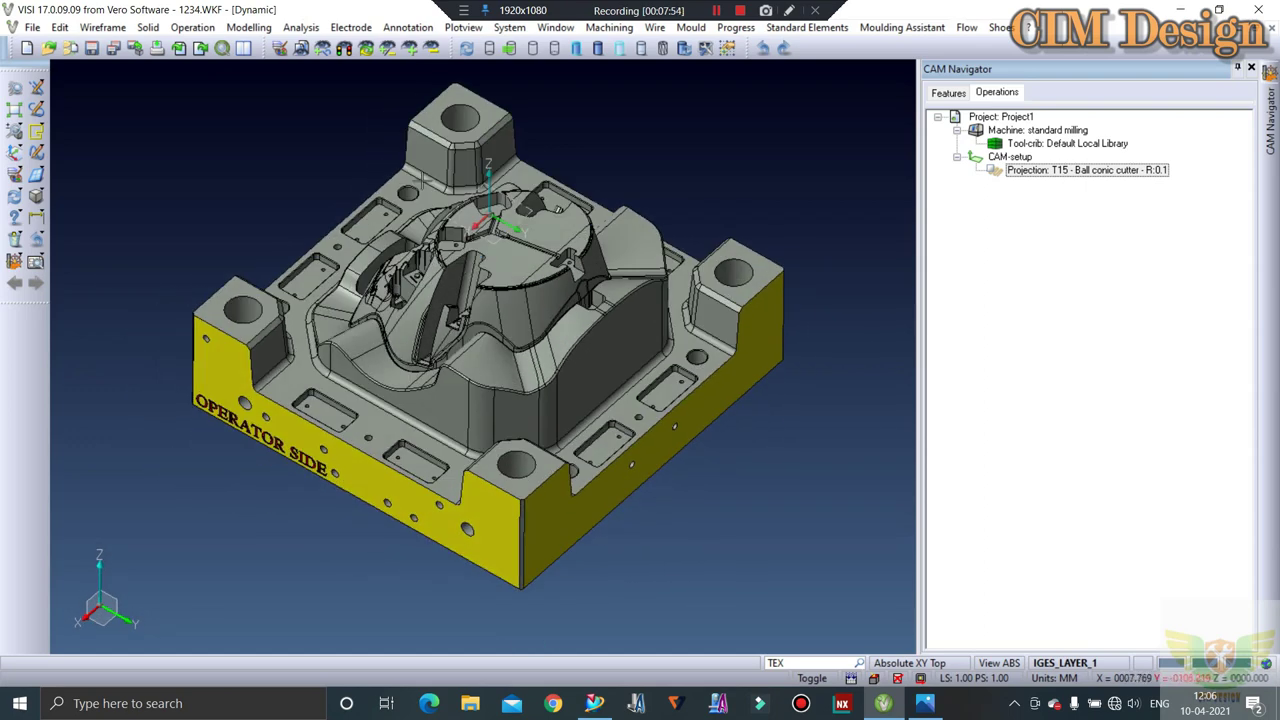
middle_click_drag(424, 180, 484, 180, "shift")
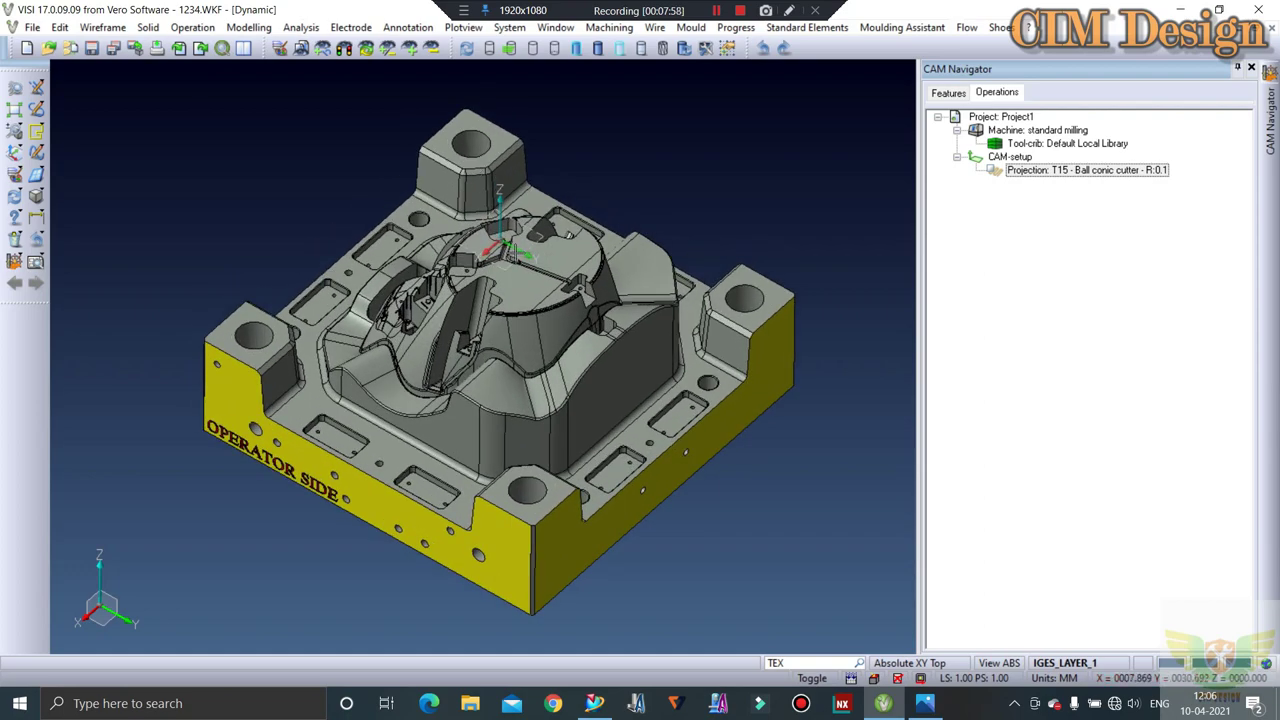
mouse_move(518, 252)
middle_mouse_down()
mouse_move(520, 240)
mouse_move(522, 270)
mouse_move(524, 230)
mouse_move(518, 272)
middle_mouse_up()
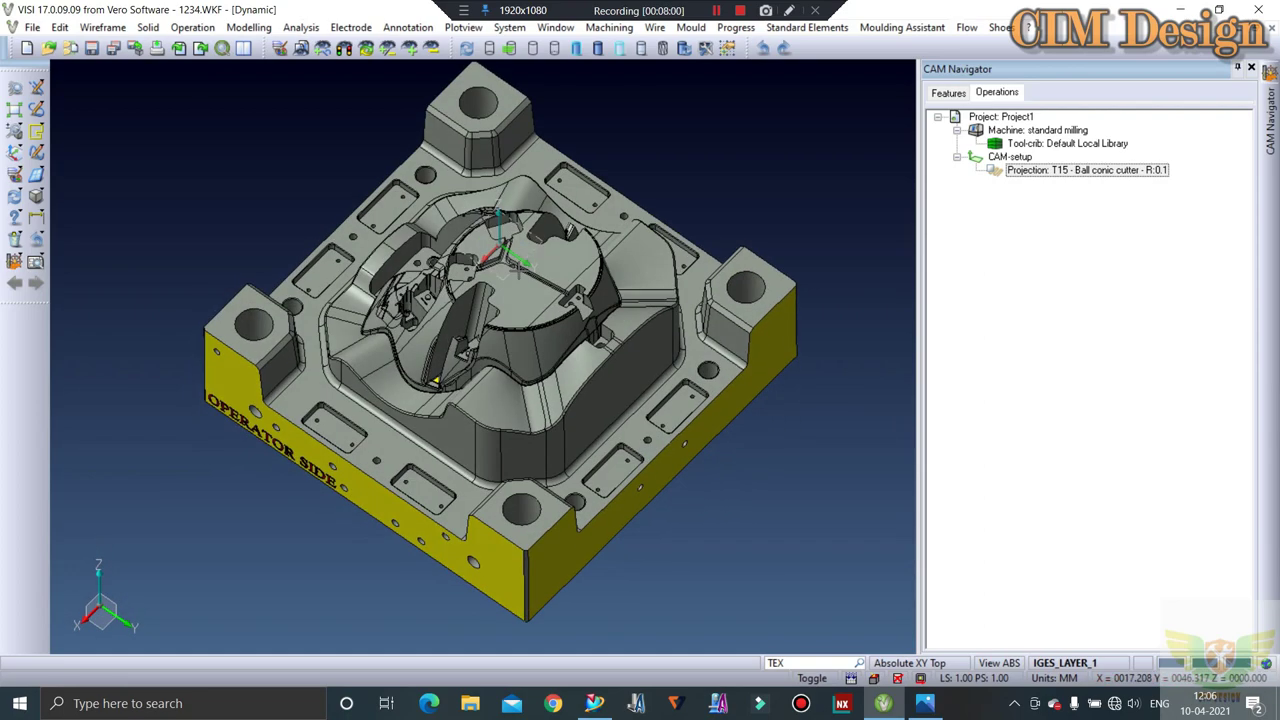